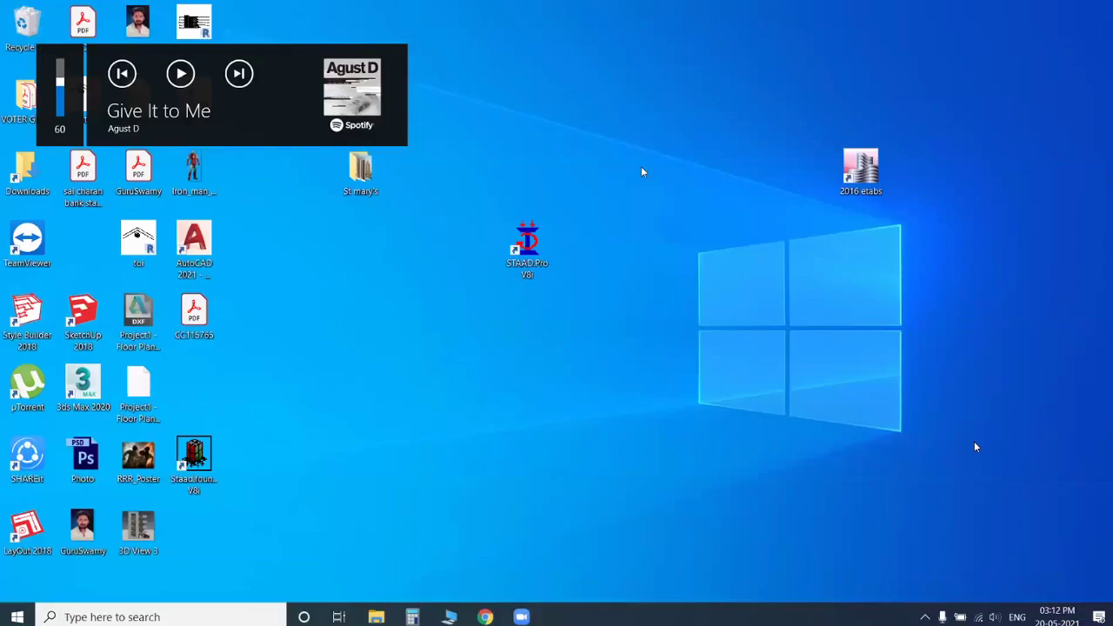
{"action": "left_click", "coordinate": [670, 234]}
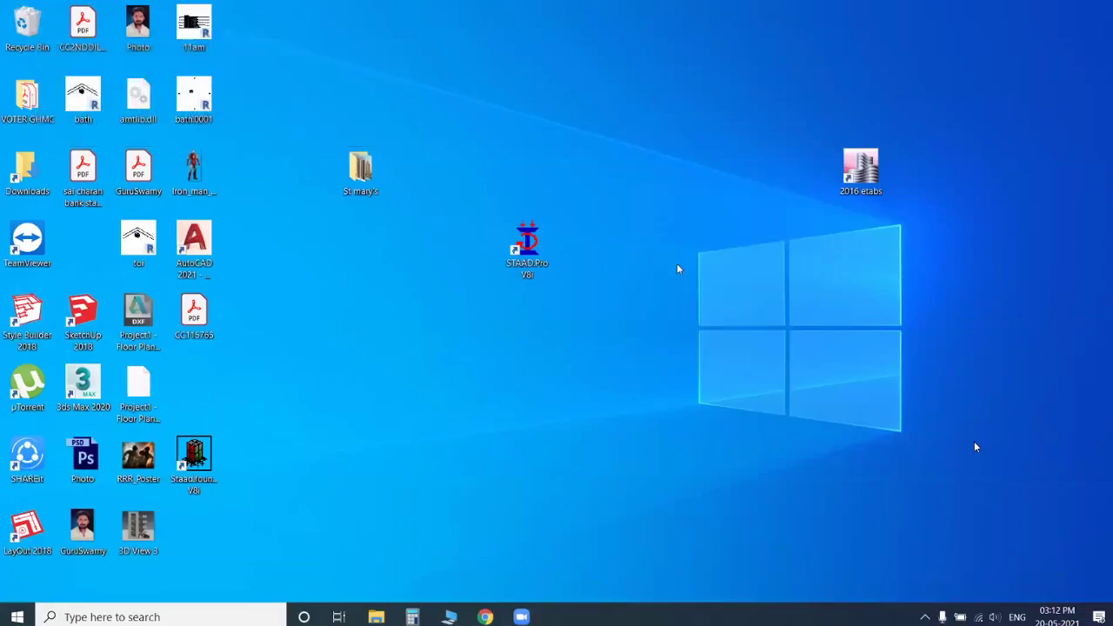
{"action": "right_click", "coordinate": [650, 204]}
{"action": "right_click", "coordinate": [633, 172]}
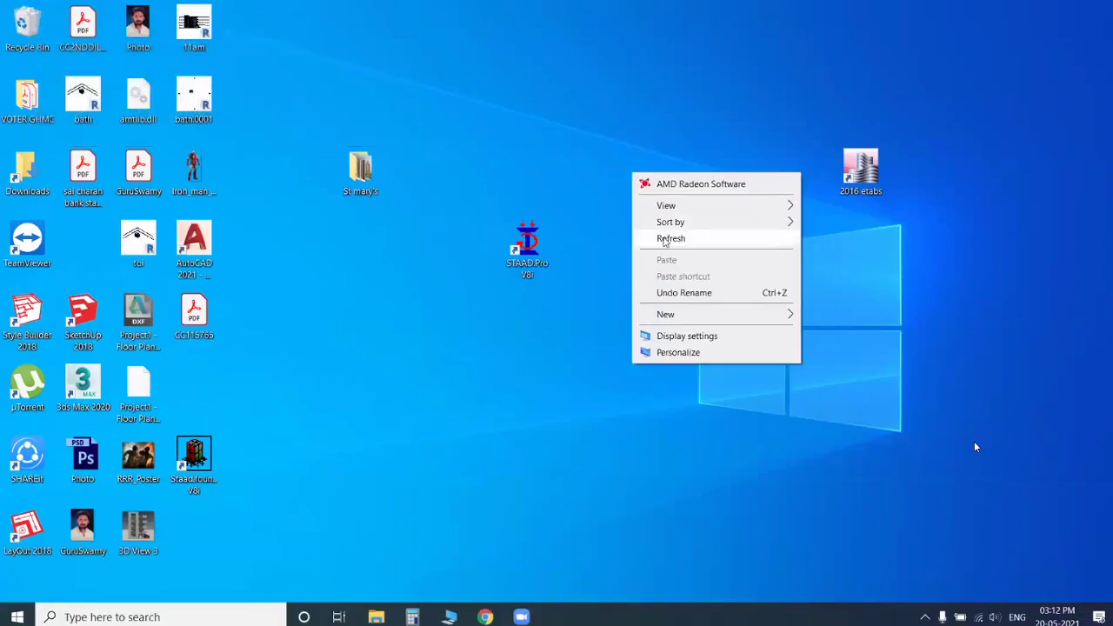
{"action": "left_click", "coordinate": [664, 238]}
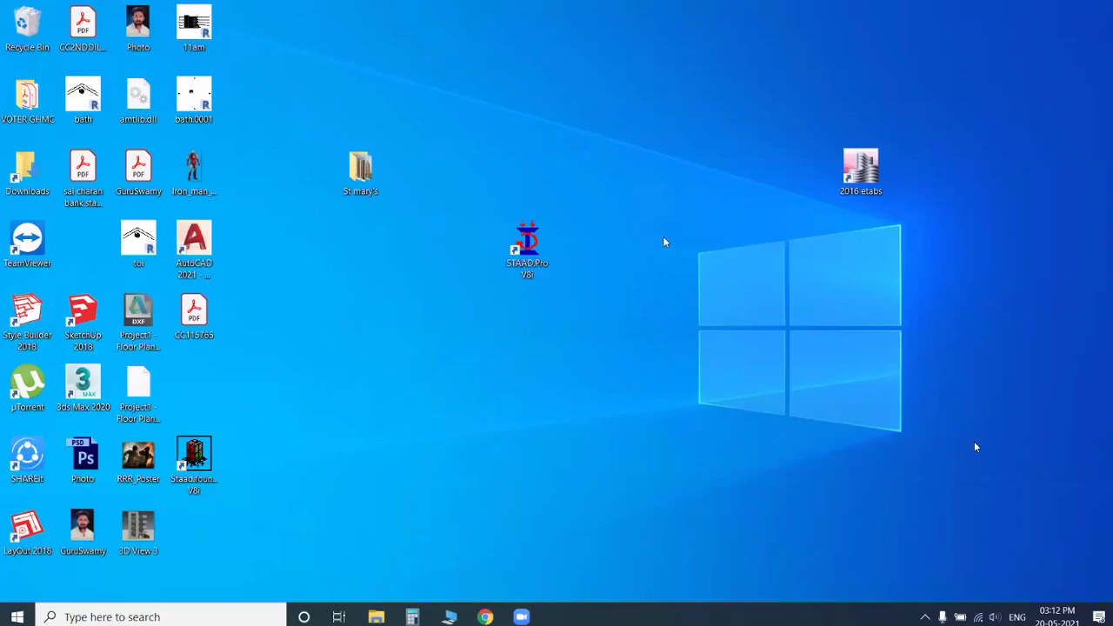
Step: Launch STAAD.Pro V8i from the desktop
{"action": "double_click", "coordinate": [531, 248]}
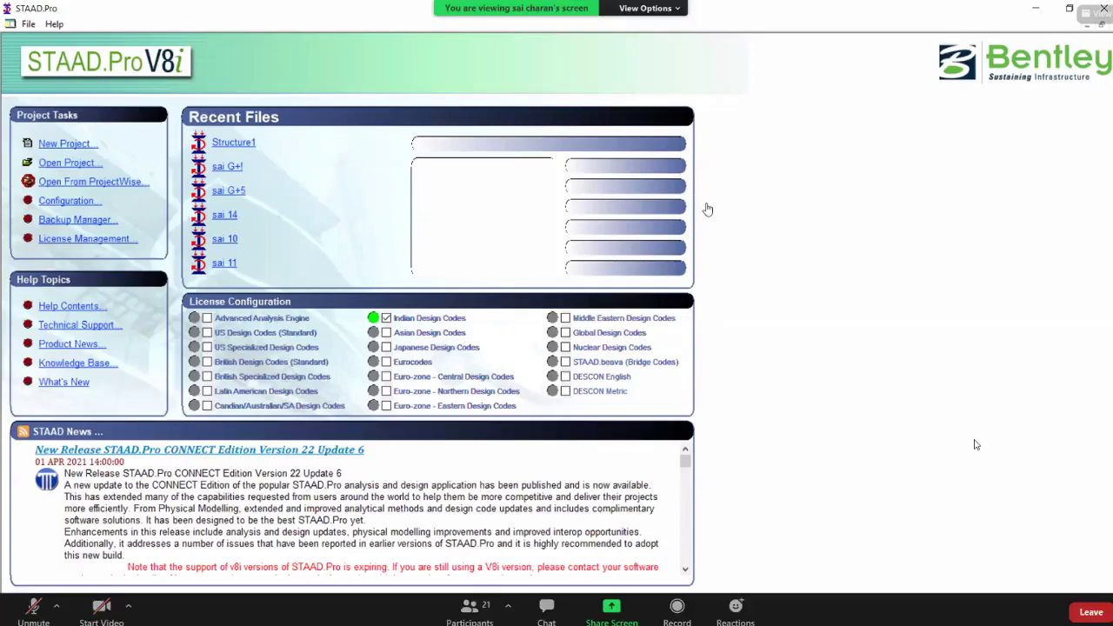
{"action": "right_click", "coordinate": [653, 189]}
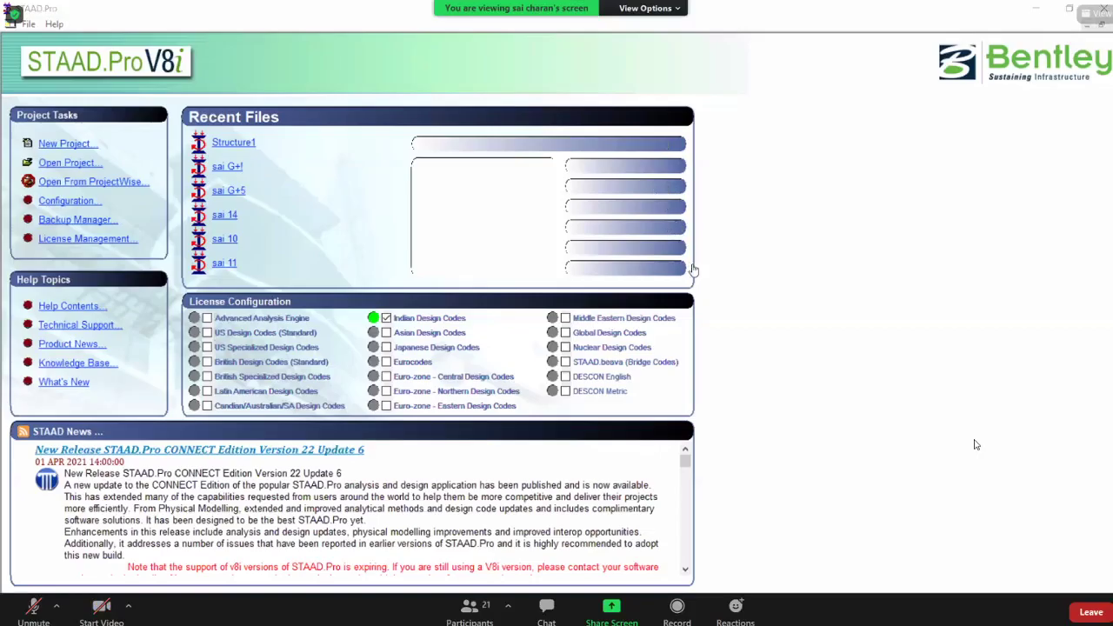
{"action": "left_click", "coordinate": [692, 259]}
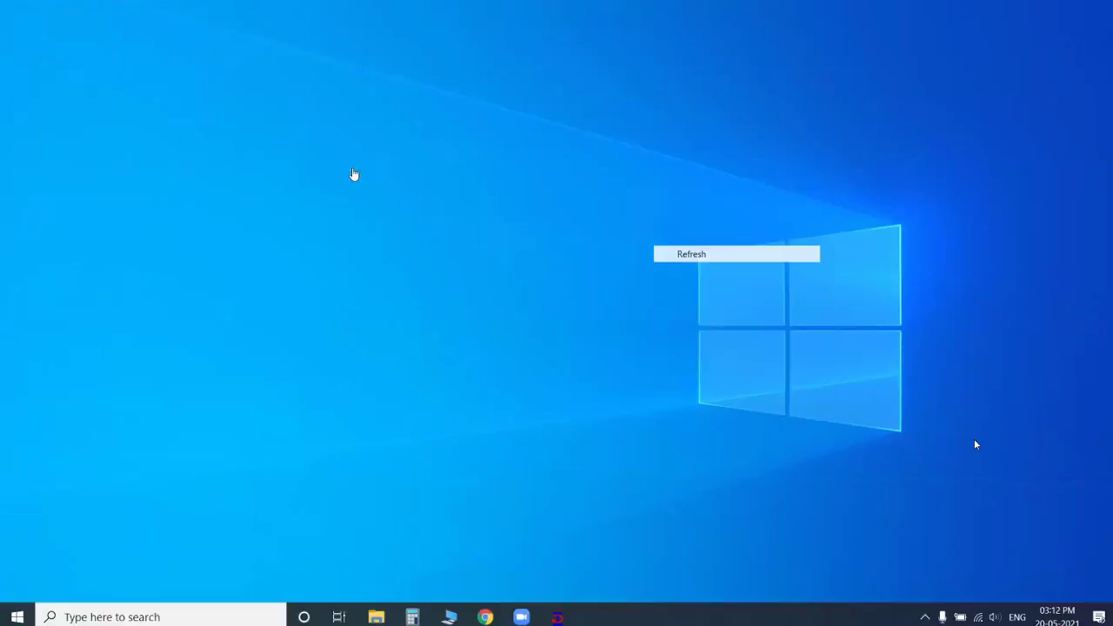
Step: Open the St mary's folder and view the G+1 column grid plan
{"action": "double_click", "coordinate": [354, 171]}
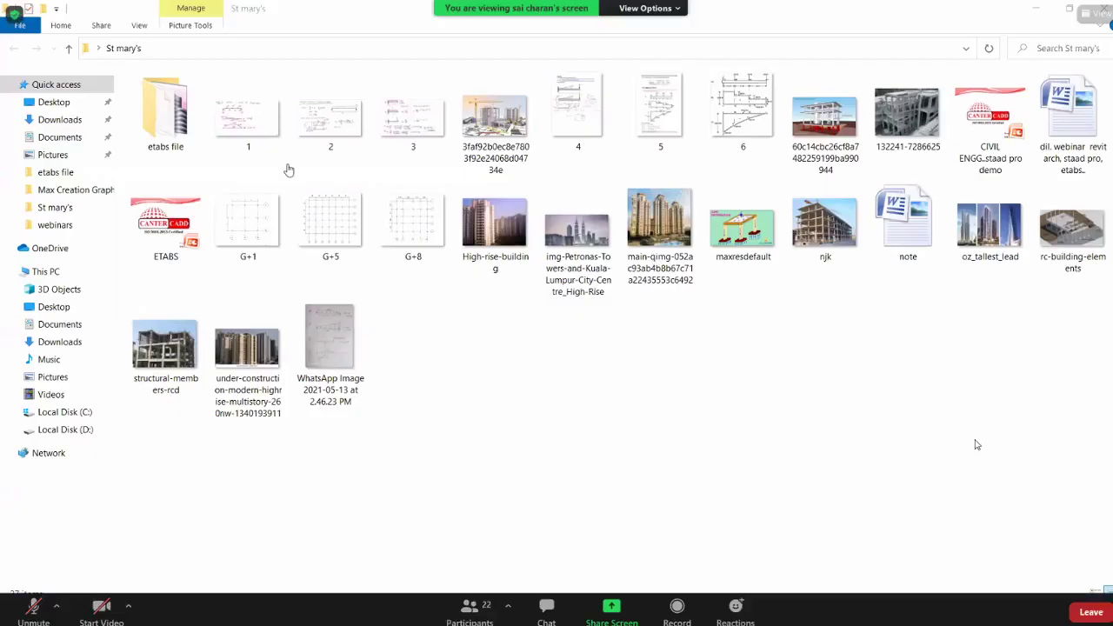
{"action": "left_click", "coordinate": [261, 218]}
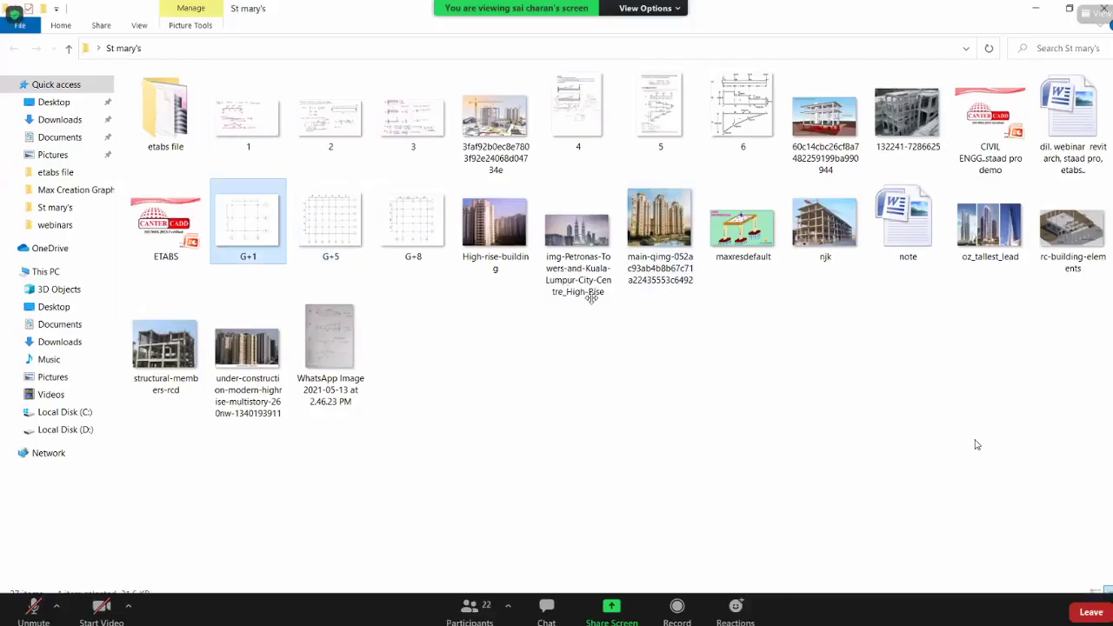
{"action": "key", "text": "Return"}
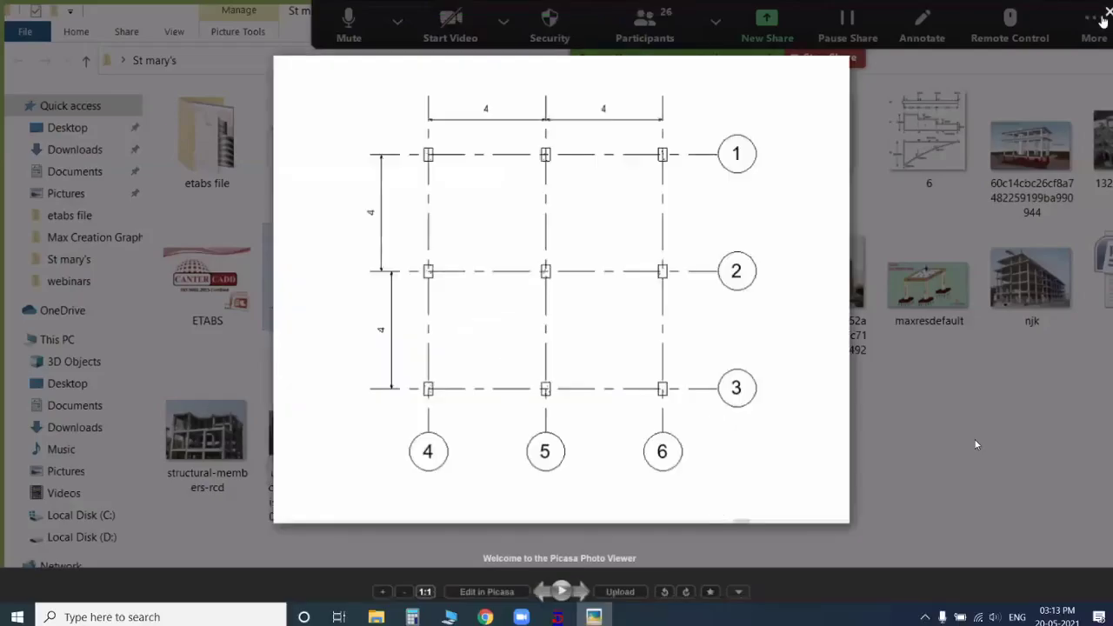
{"action": "key", "text": "Escape"}
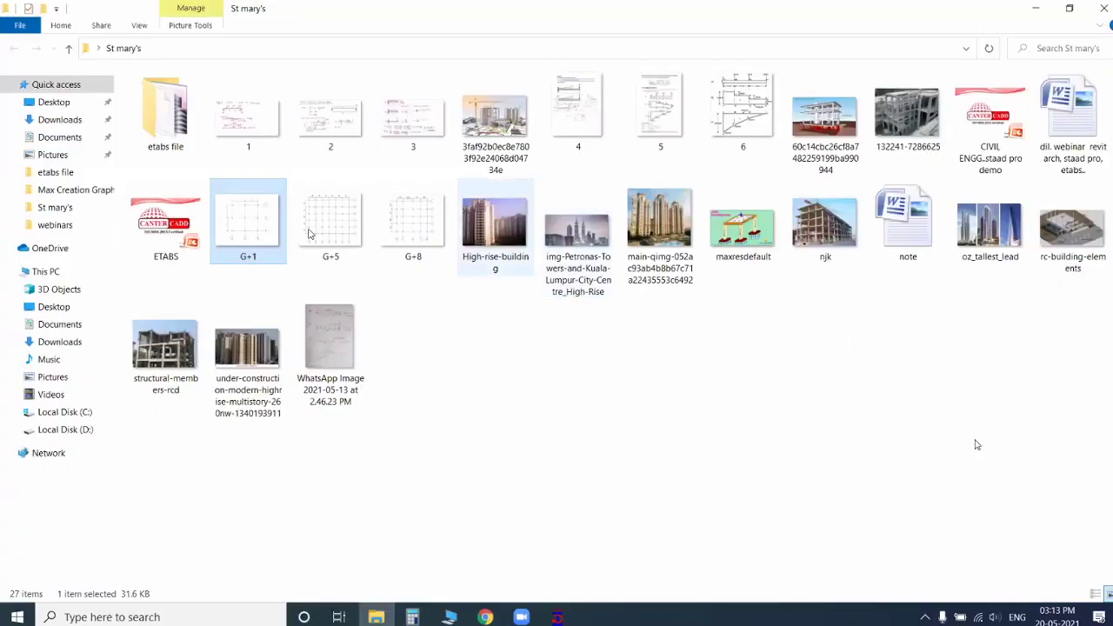
Step: Examine the G+5 column grid plan's bays and spacings, and return to the desktop
{"action": "double_click", "coordinate": [312, 235]}
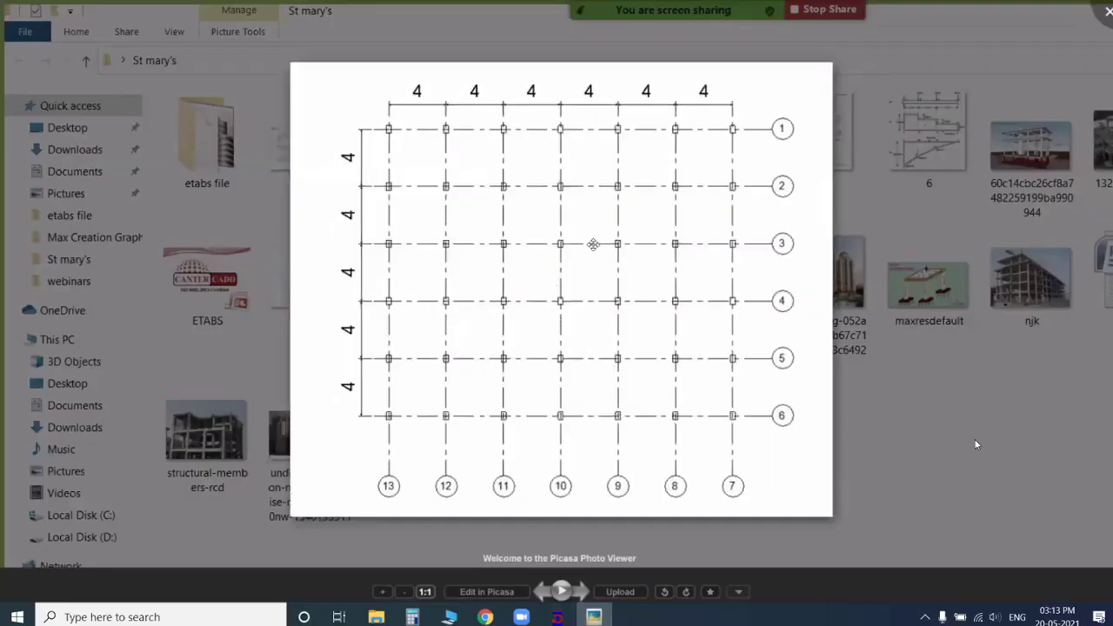
{"action": "scroll", "coordinate": [595, 240], "scroll_direction": "up", "scroll_amount": 1}
{"action": "scroll", "coordinate": [595, 241], "scroll_direction": "down", "scroll_amount": 1}
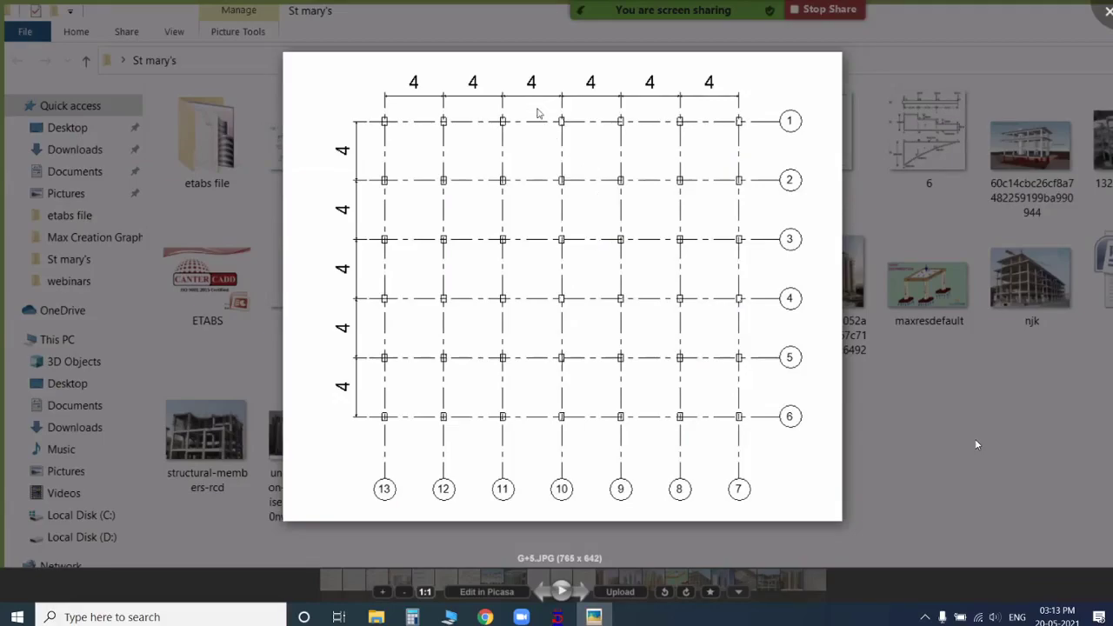
{"action": "left_click", "coordinate": [977, 445]}
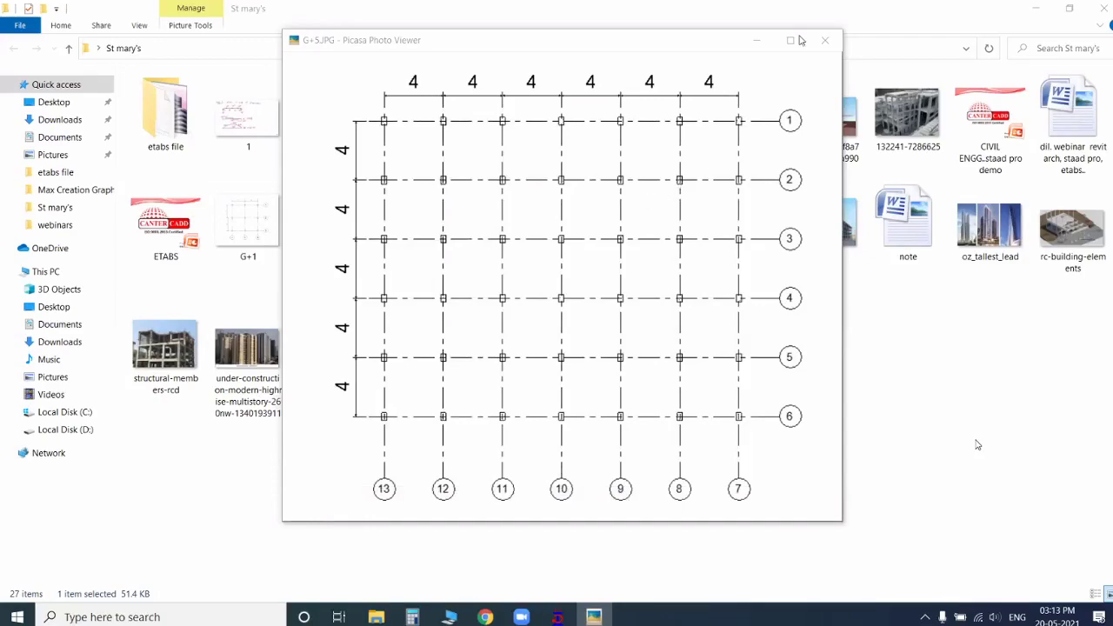
{"action": "key", "text": "Escape"}
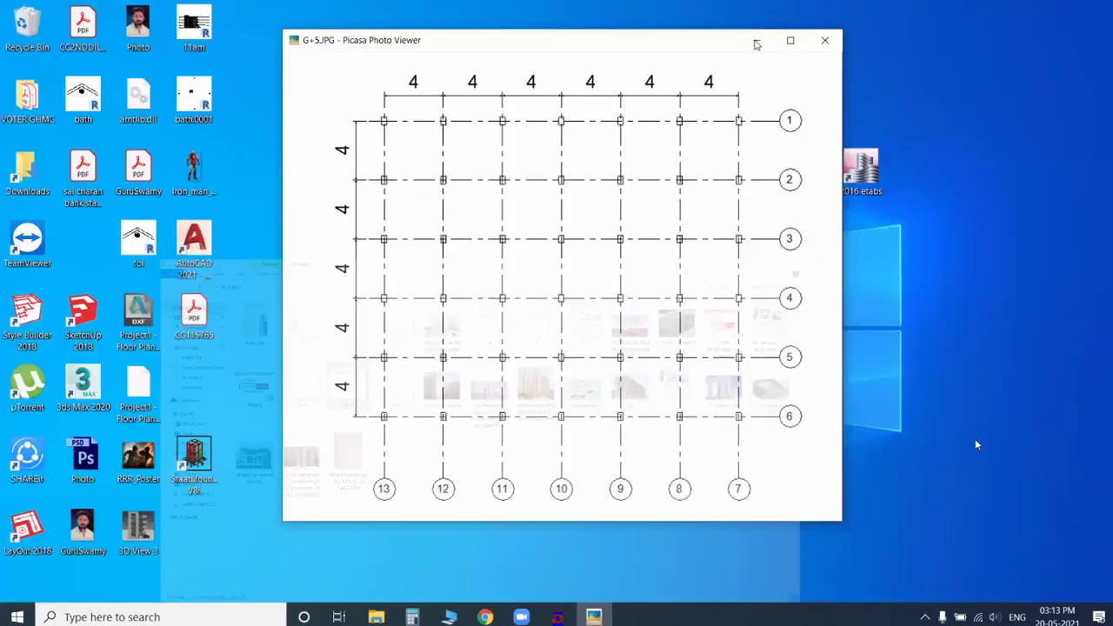
{"action": "key", "text": "Escape"}
{"action": "right_click", "coordinate": [670, 214]}
{"action": "left_click", "coordinate": [694, 259]}
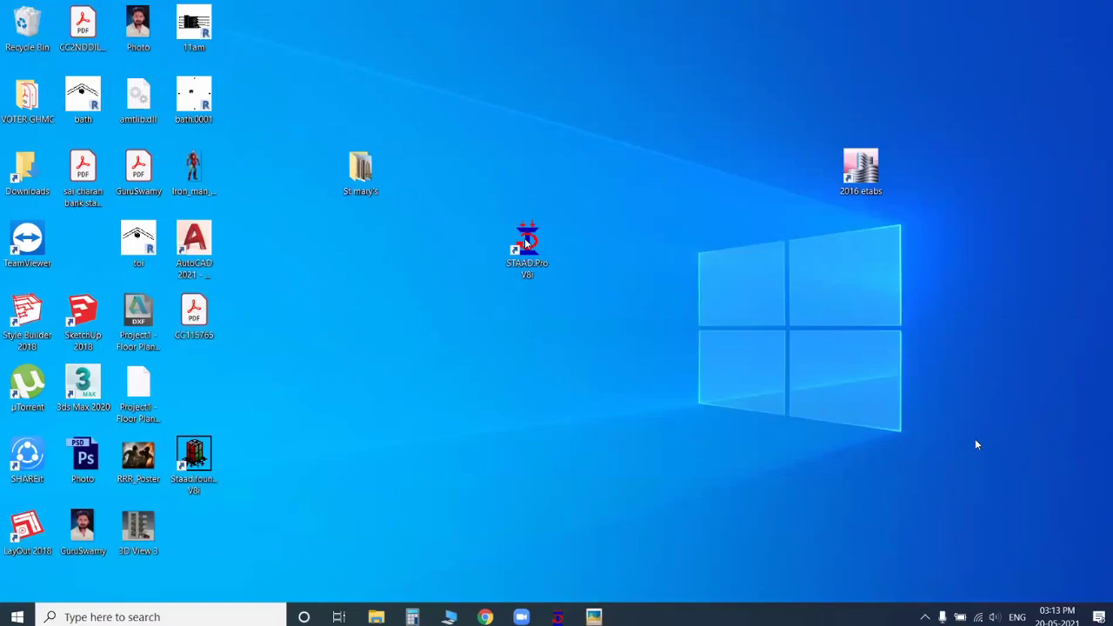
Step: Launch STAAD.Pro and create a new Space project named Structure1 in metres and kilonewtons, starting with Add Beam
{"action": "double_click", "coordinate": [521, 243]}
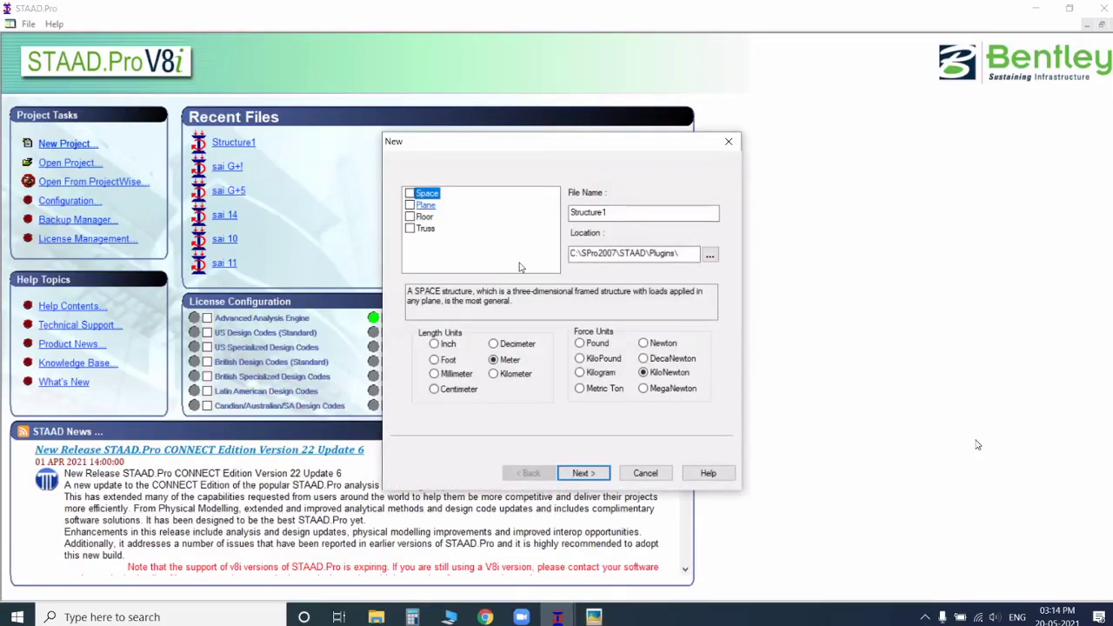
{"action": "left_click", "coordinate": [582, 474]}
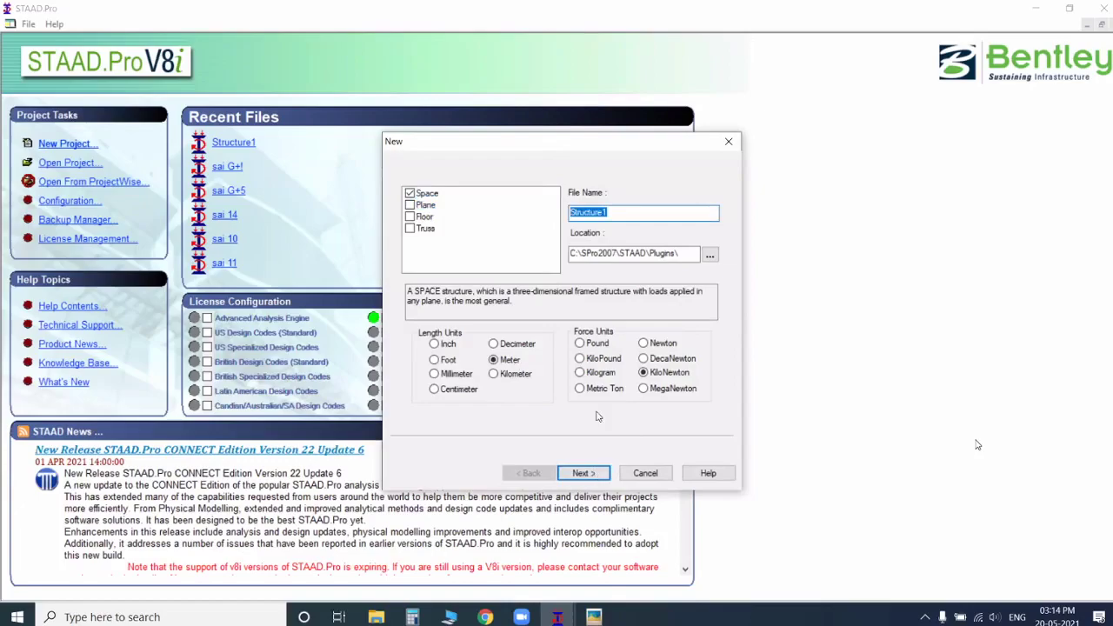
{"action": "left_click", "coordinate": [590, 349]}
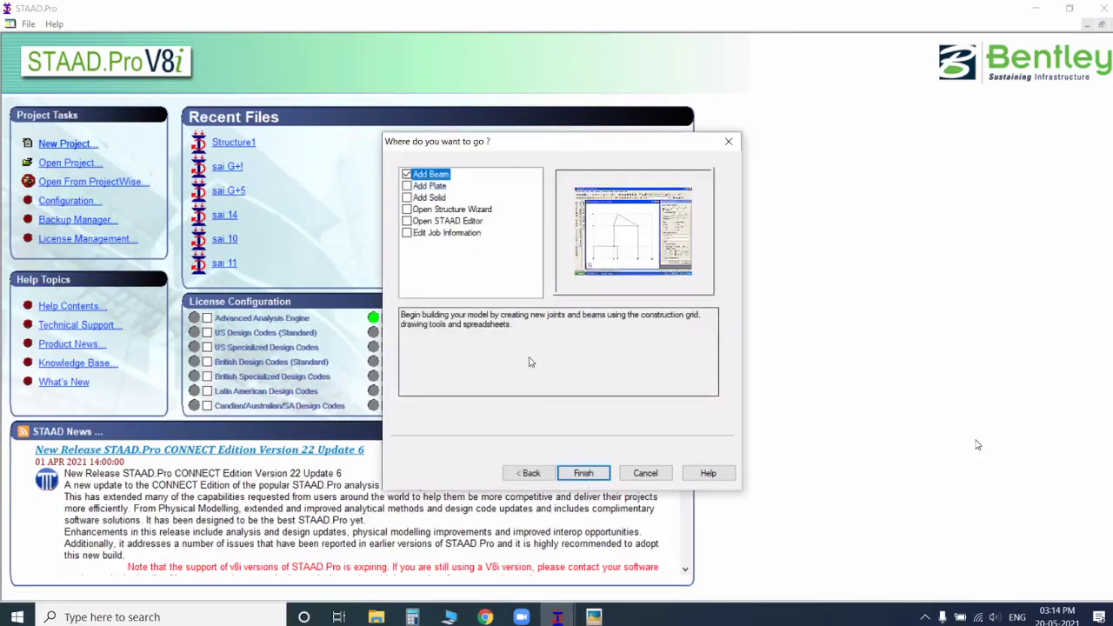
{"action": "left_click", "coordinate": [584, 473]}
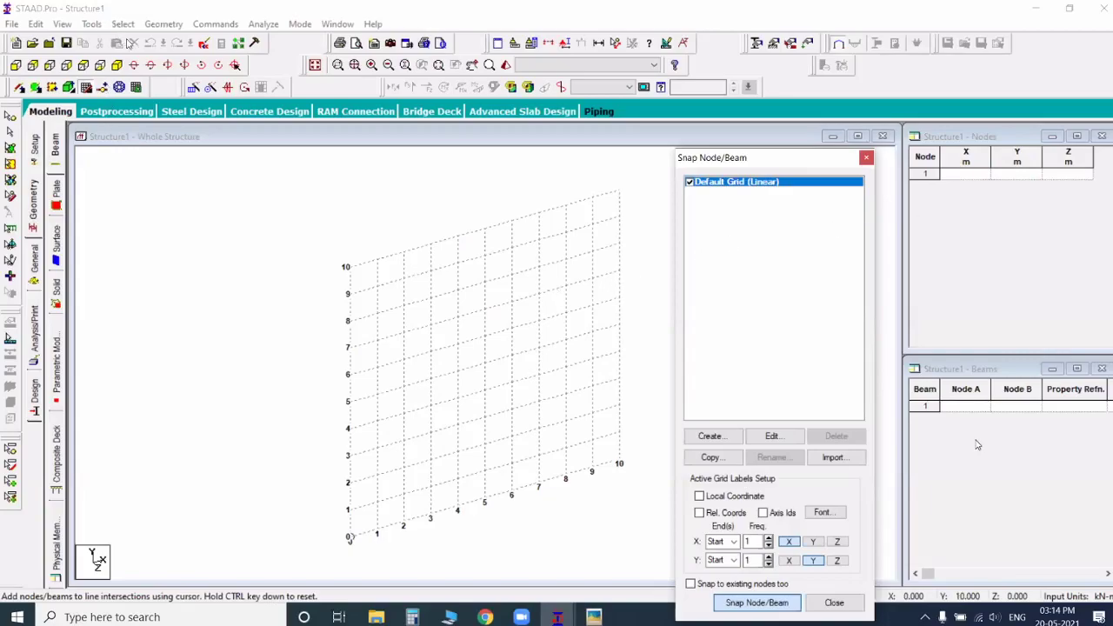
Step: Add a node at the origin and repeat it along global X in 5 linked steps of 5 m
{"action": "left_click", "coordinate": [247, 132]}
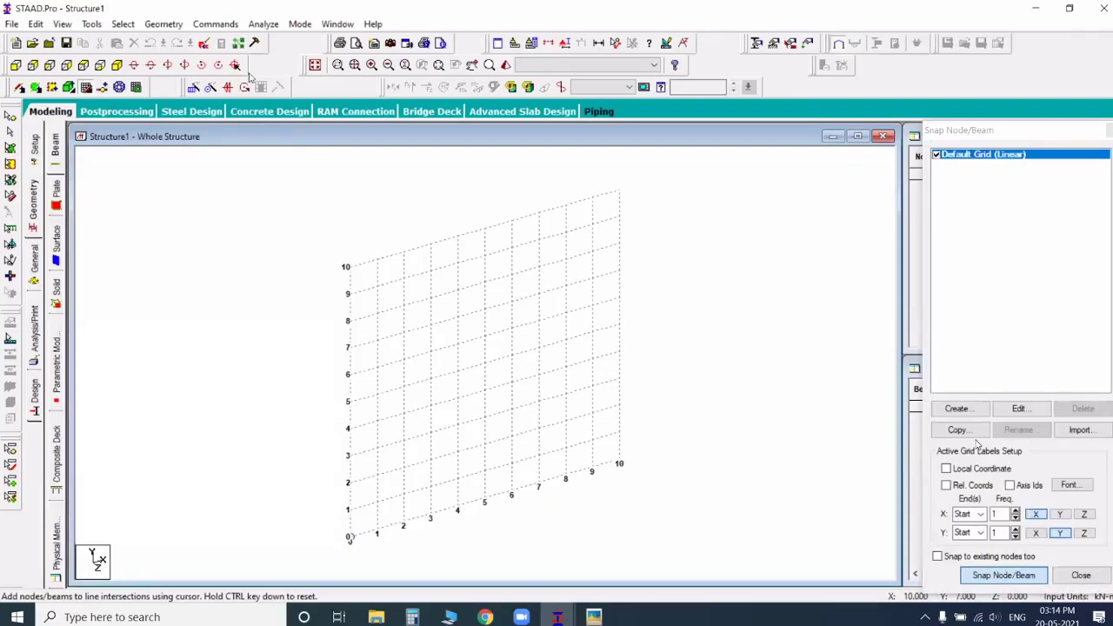
{"action": "left_click", "coordinate": [195, 90]}
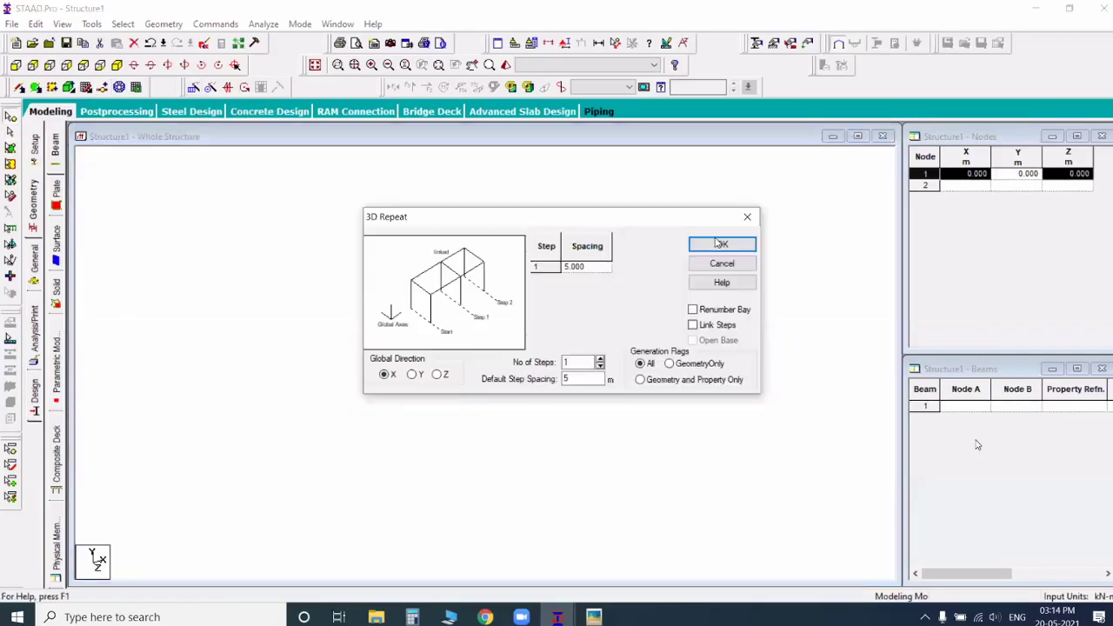
{"action": "left_click", "coordinate": [600, 358]}
{"action": "left_click", "coordinate": [600, 359]}
{"action": "left_click", "coordinate": [600, 359]}
{"action": "left_click", "coordinate": [600, 359]}
{"action": "left_click", "coordinate": [694, 325]}
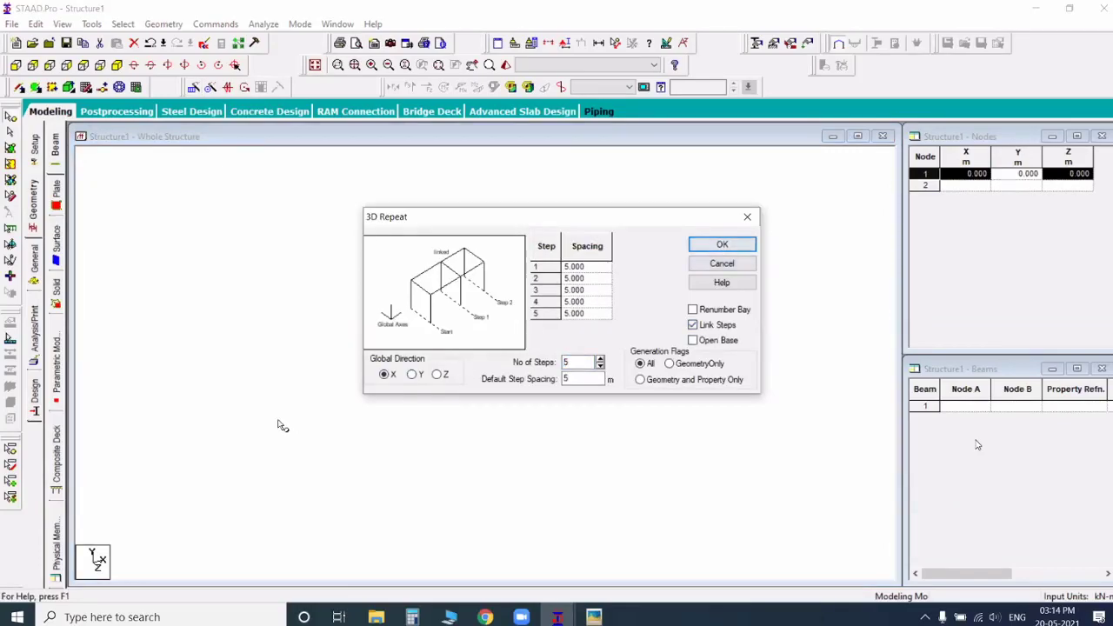
{"action": "left_click", "coordinate": [722, 244]}
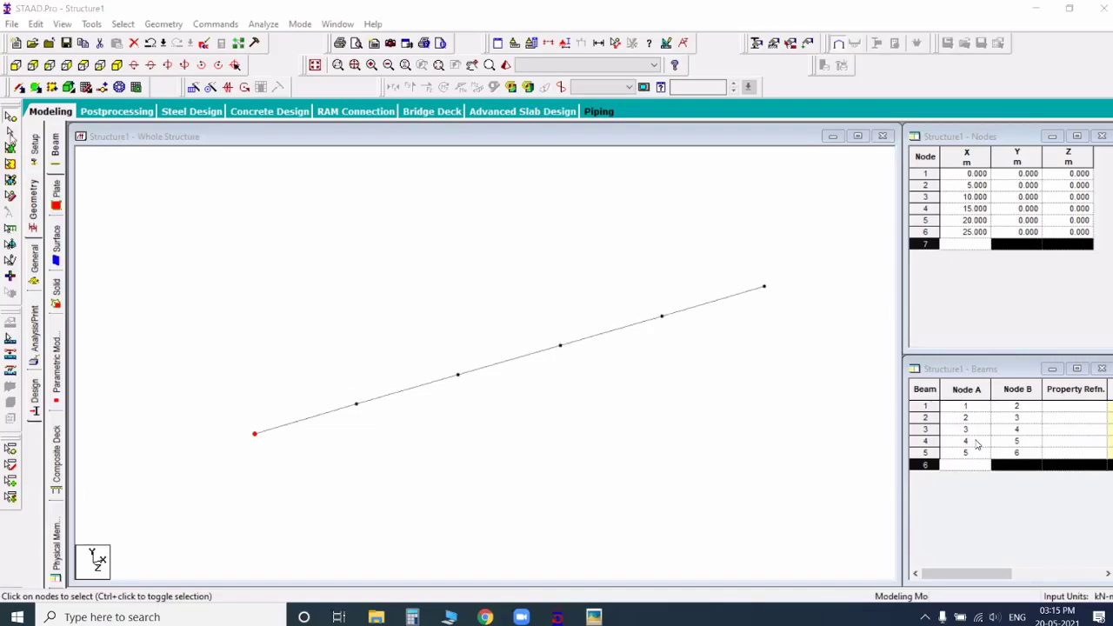
Step: Select all beams in the line and start a 3D Repeat in the global Y direction
{"action": "left_click_drag", "start_coordinate": [178, 175], "coordinate": [674, 438]}
{"action": "left_click_drag", "start_coordinate": [811, 498], "coordinate": [812, 499]}
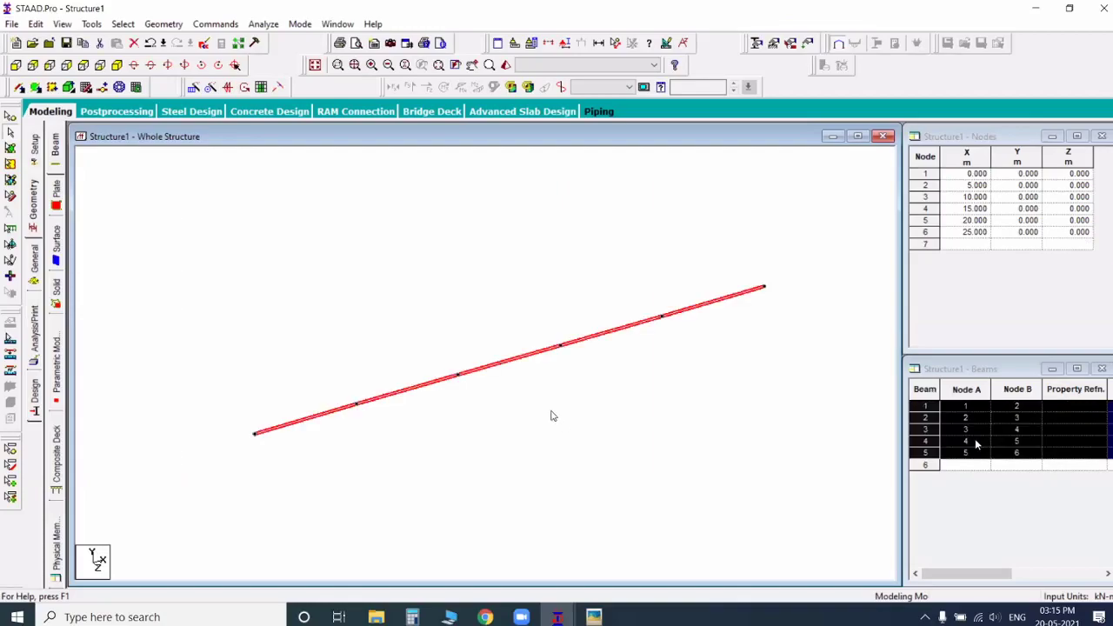
{"action": "left_click", "coordinate": [193, 88]}
{"action": "left_click", "coordinate": [413, 376]}
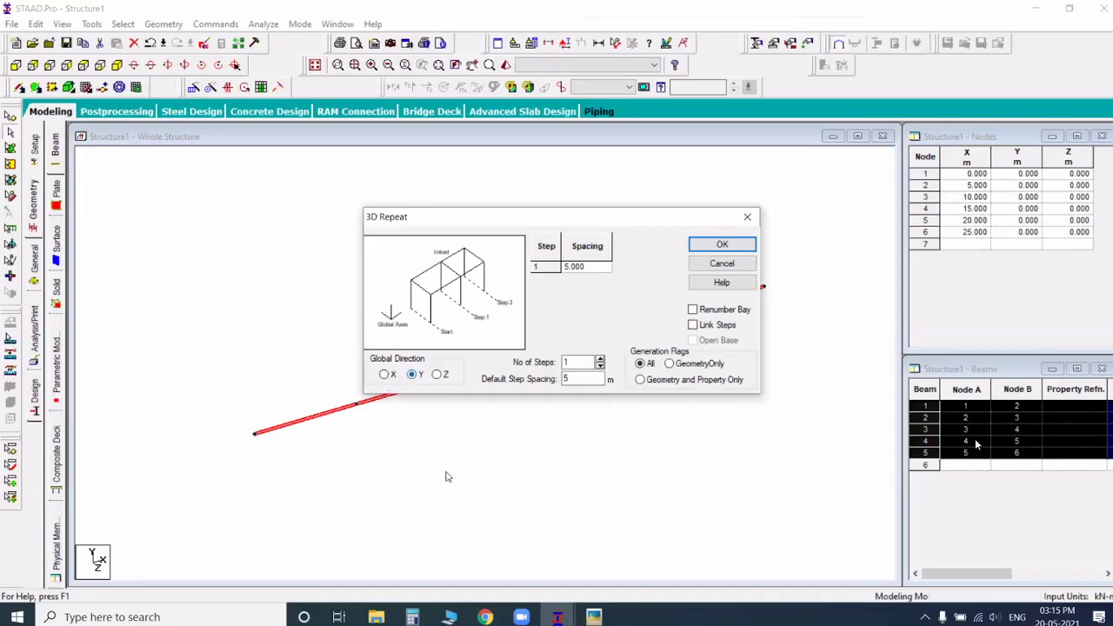
Step: Examine the njk photo of the multi-storey frame in the St mary's folder and return to the Structure1 model
{"action": "left_click", "coordinate": [376, 617]}
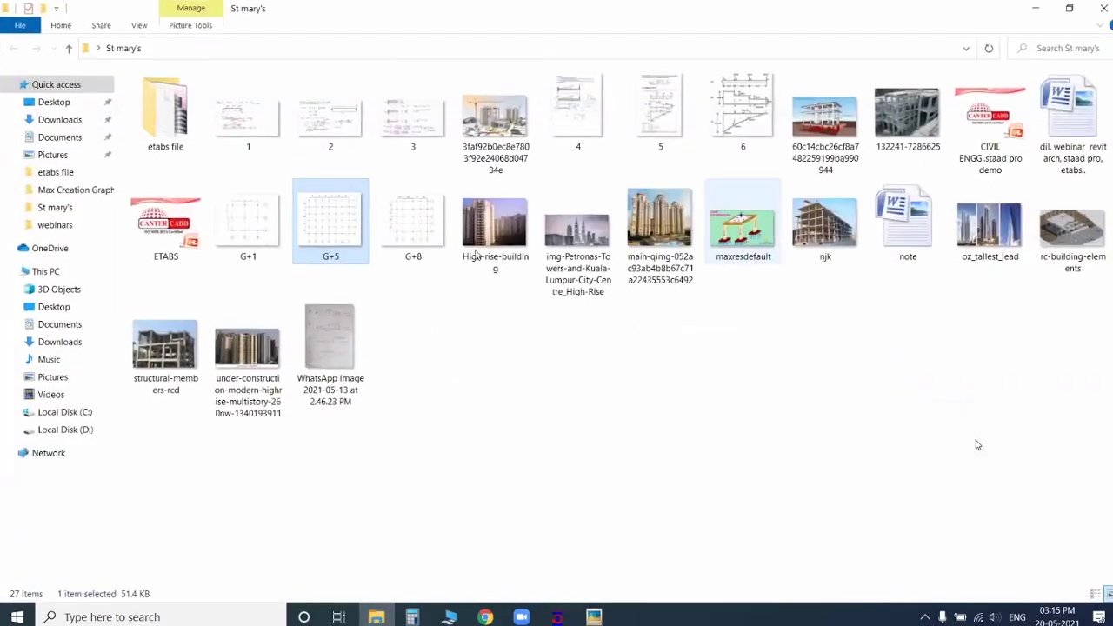
{"action": "double_click", "coordinate": [825, 227]}
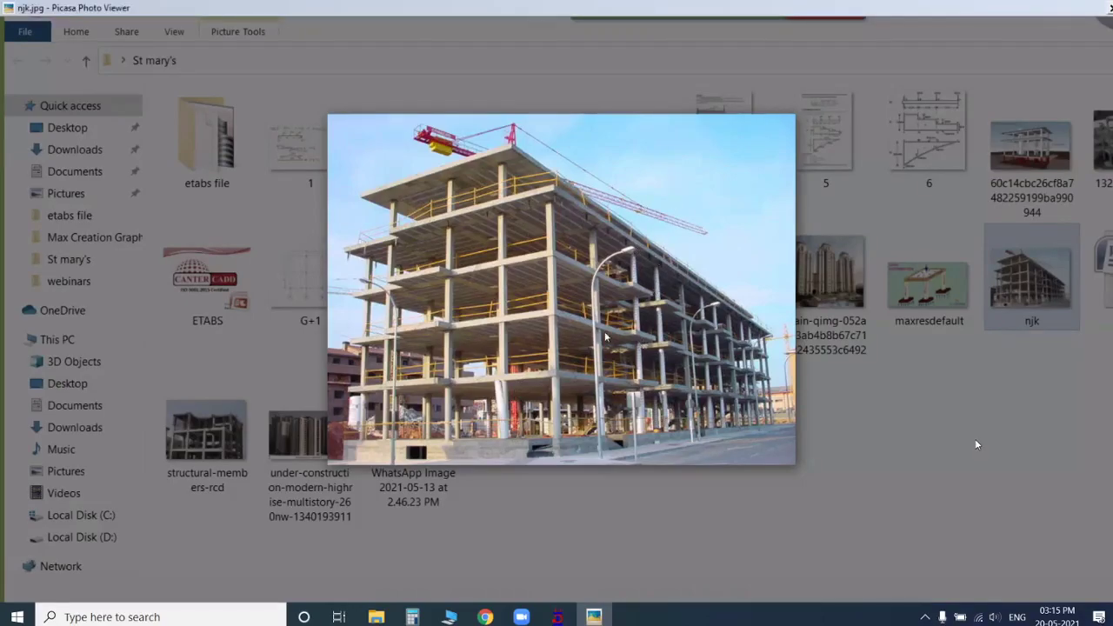
{"action": "double_click", "coordinate": [588, 294]}
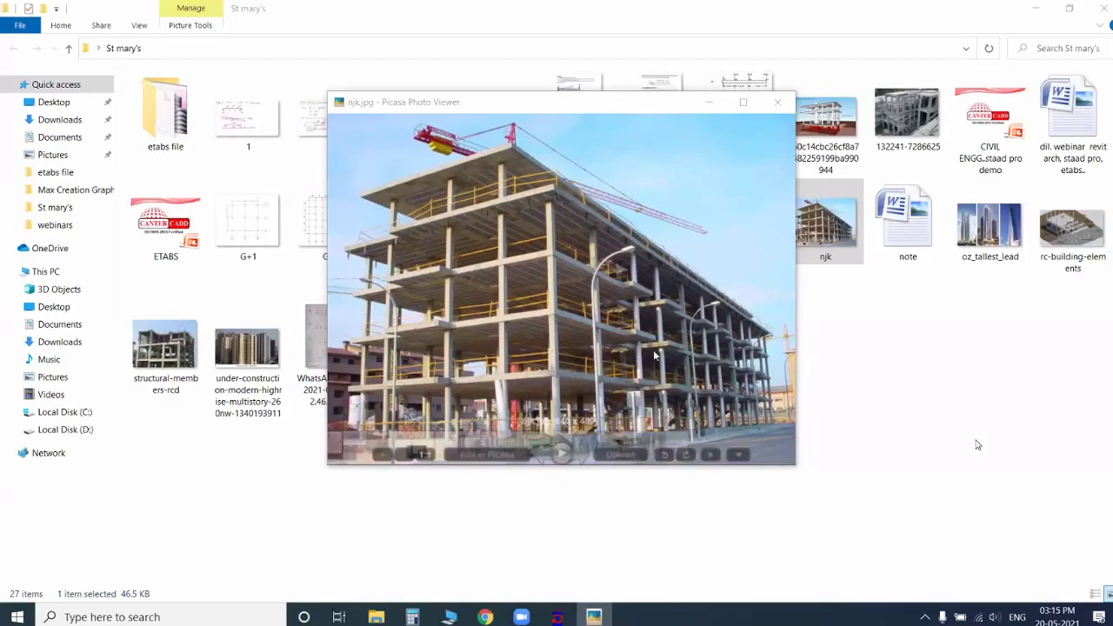
{"action": "left_click", "coordinate": [779, 103]}
{"action": "left_click", "coordinate": [558, 616]}
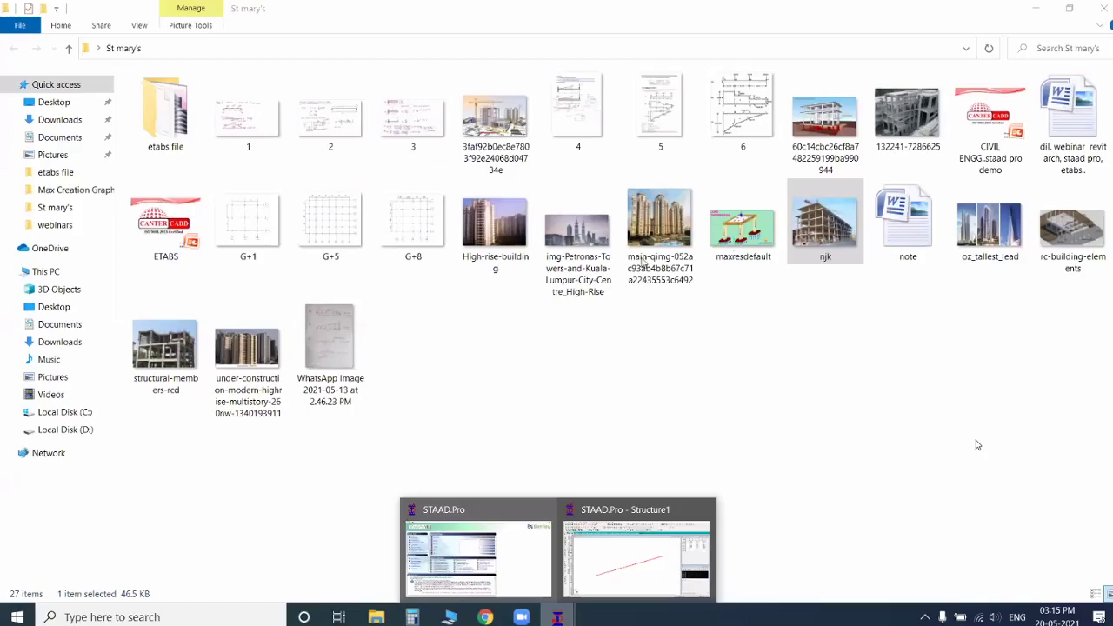
{"action": "left_click", "coordinate": [637, 548]}
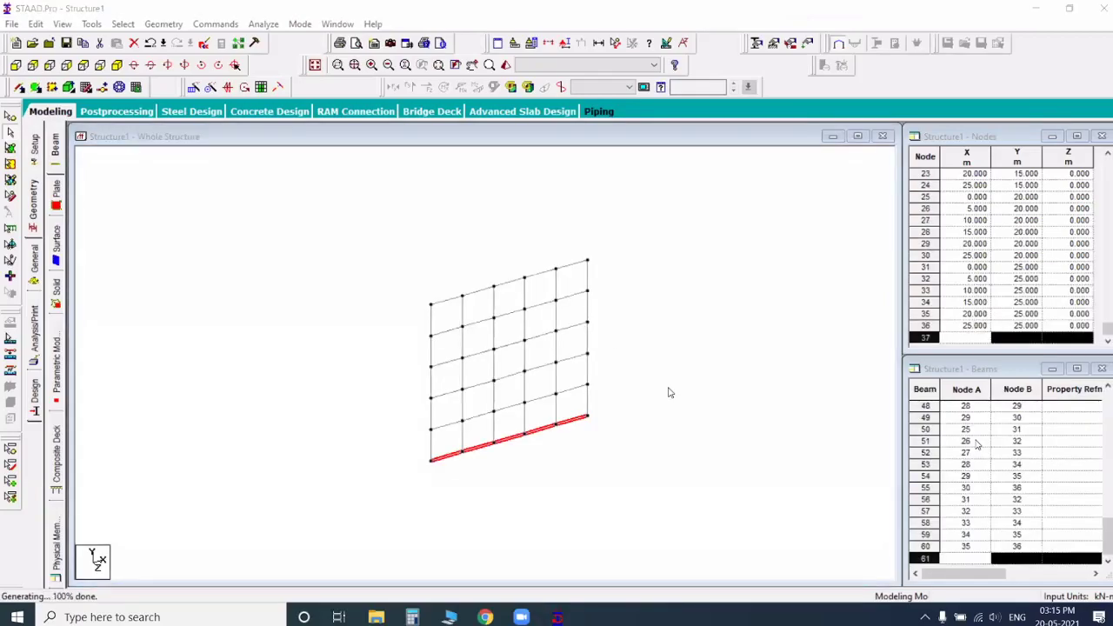
Step: Repeat the selected beam line upward in 5 linked steps of 5 m and clear the selection
{"action": "scroll", "coordinate": [669, 393], "scroll_direction": "up", "scroll_amount": 2}
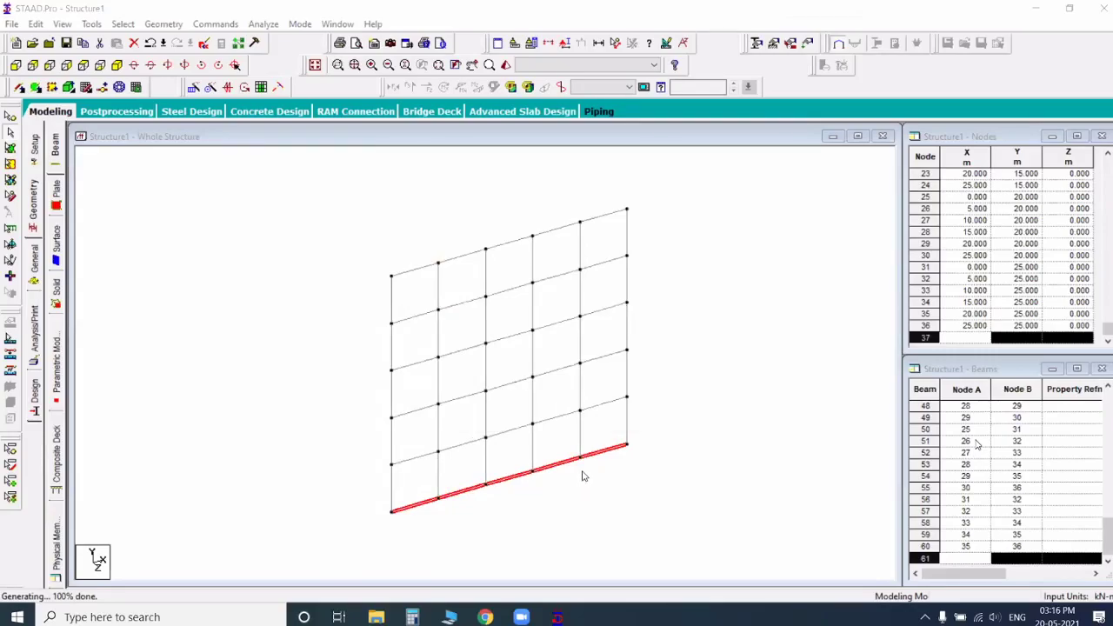
{"action": "left_click", "coordinate": [550, 476]}
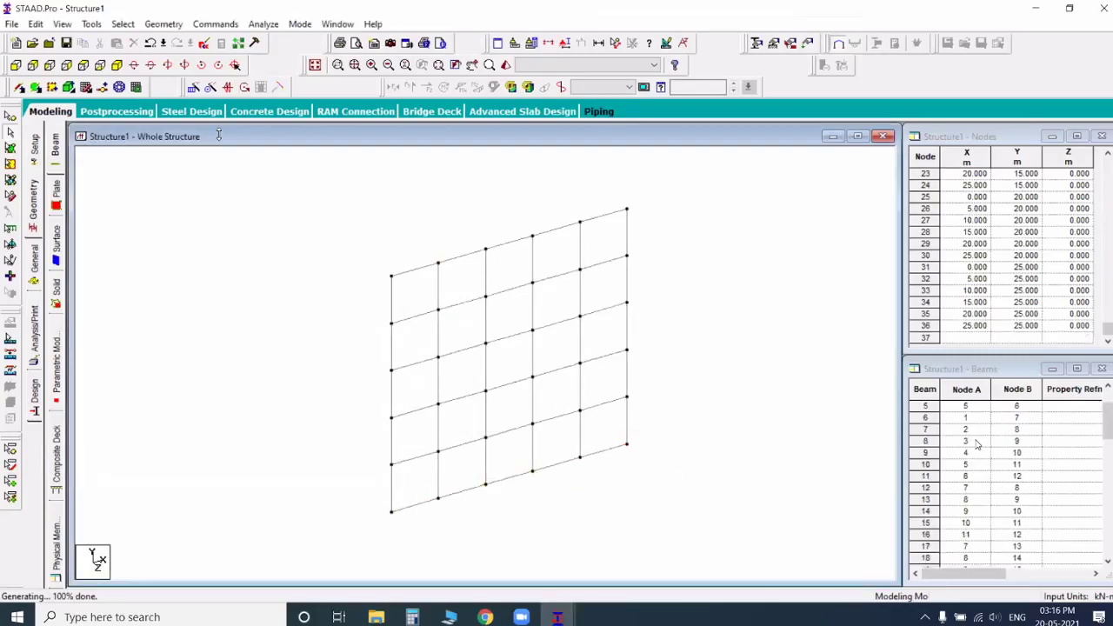
Step: Delete the five beams along the frame's base in the front view
{"action": "left_click", "coordinate": [17, 65]}
{"action": "left_click_drag", "start_coordinate": [287, 490], "coordinate": [704, 554]}
{"action": "key", "text": "Delete"}
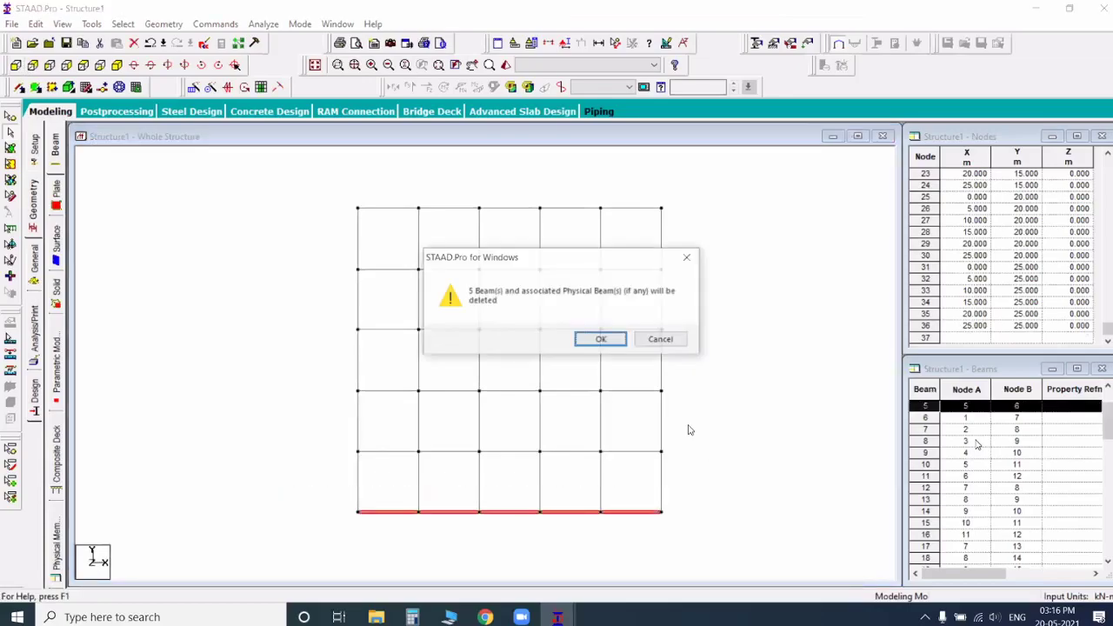
{"action": "left_click", "coordinate": [610, 342]}
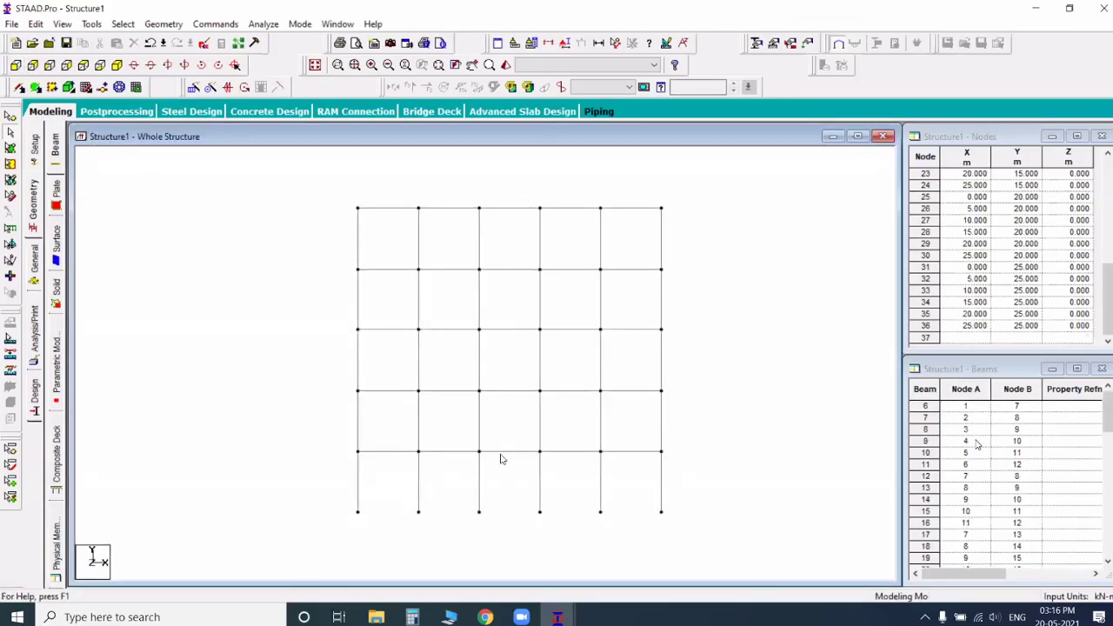
{"action": "left_click_drag", "start_coordinate": [340, 443], "coordinate": [682, 462]}
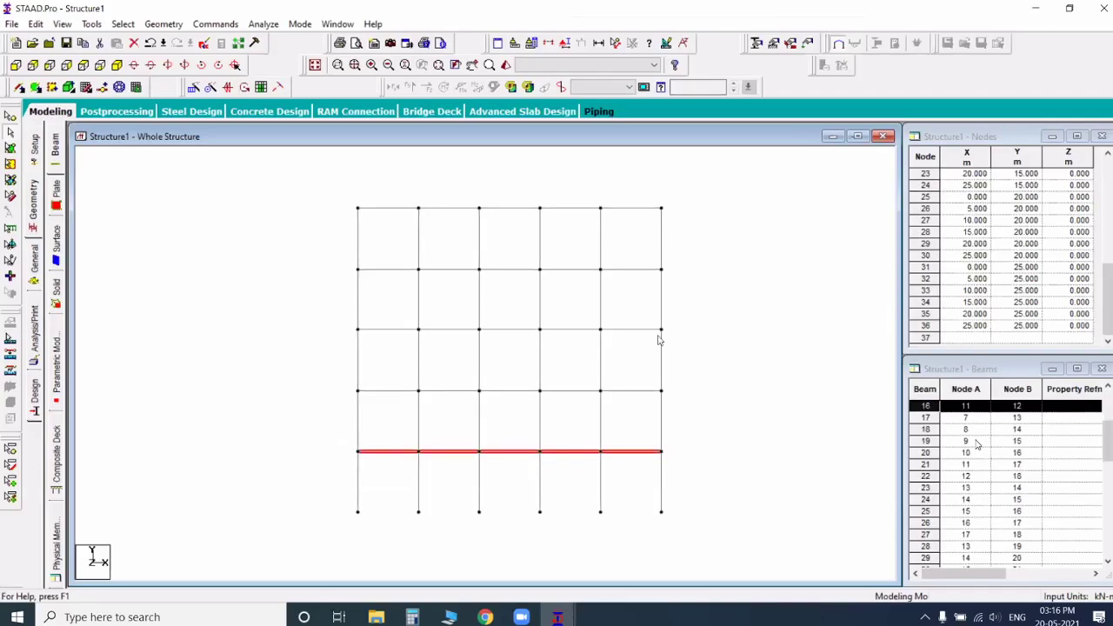
{"action": "left_click", "coordinate": [667, 374]}
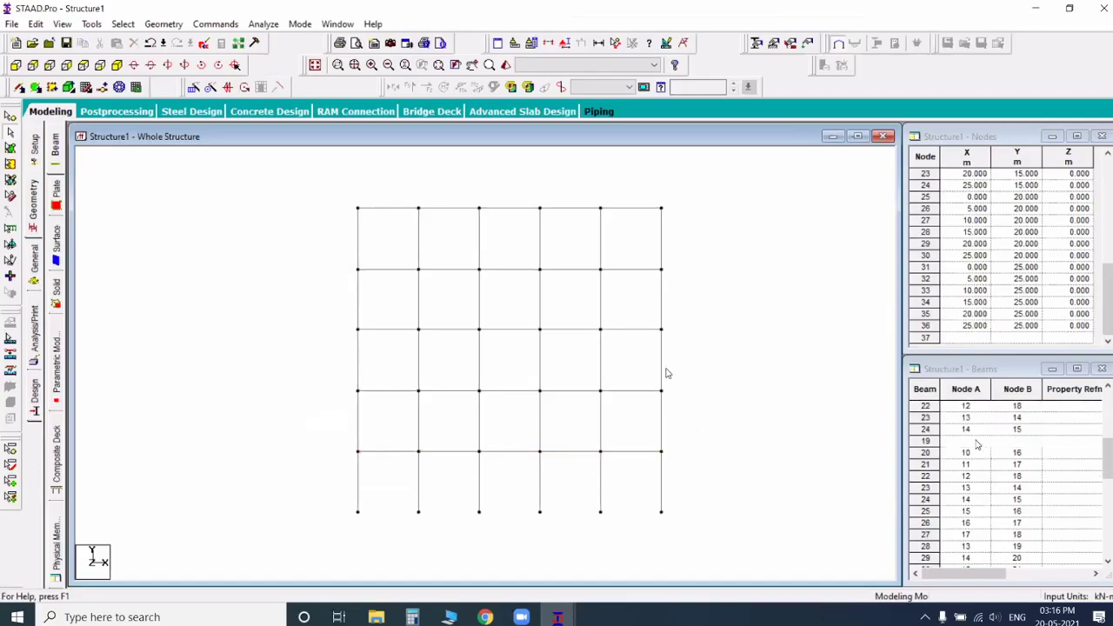
{"action": "left_click_drag", "start_coordinate": [341, 350], "coordinate": [515, 374]}
{"action": "left_click_drag", "start_coordinate": [341, 273], "coordinate": [515, 299]}
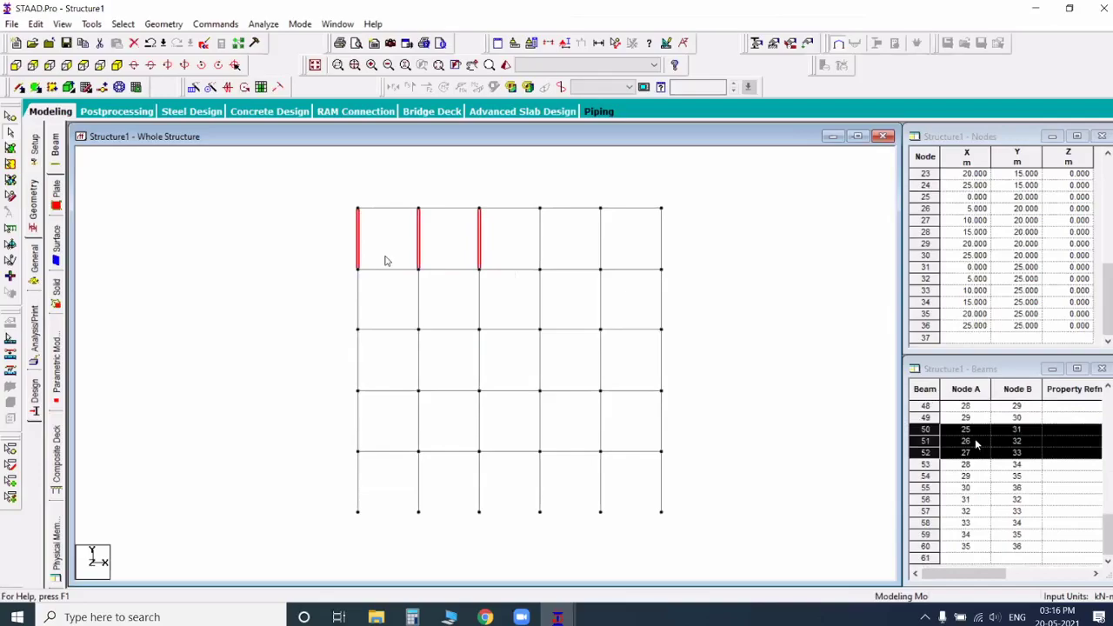
{"action": "left_click", "coordinate": [340, 554]}
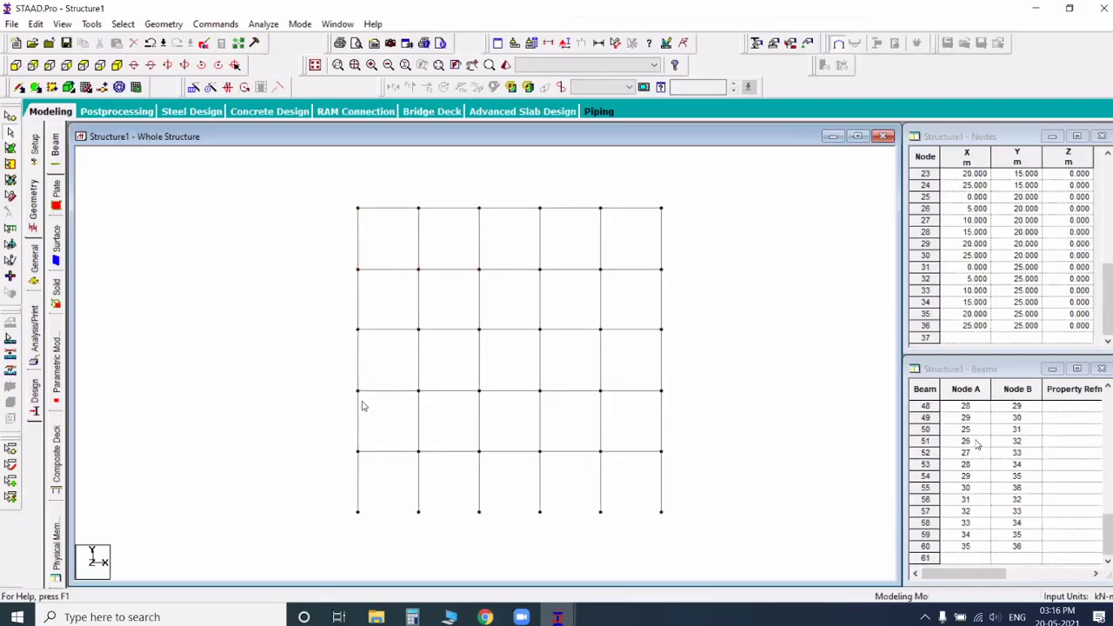
Step: Define a rectangular concrete section property with YD 0.3 m and ZD 0.3 m
{"action": "left_click", "coordinate": [120, 65]}
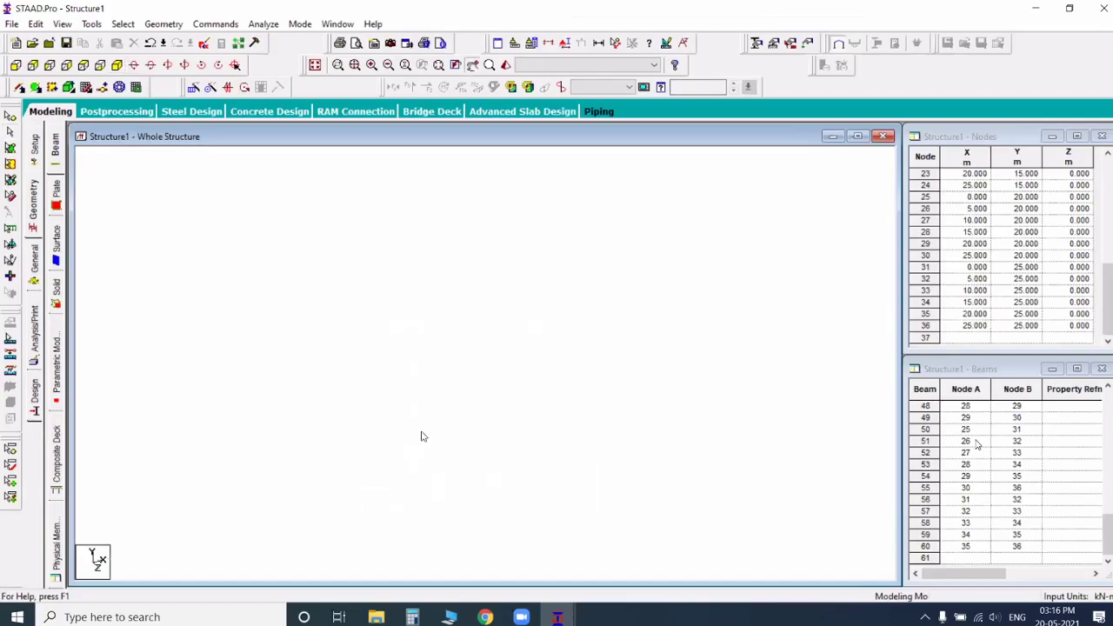
{"action": "left_click", "coordinate": [35, 263]}
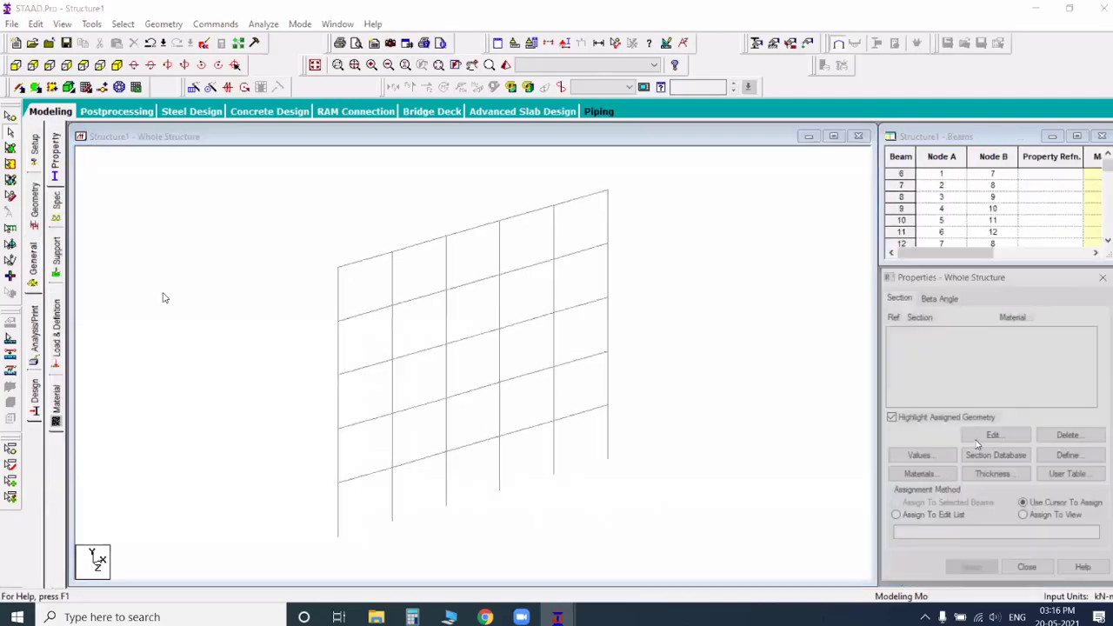
{"action": "left_click", "coordinate": [1092, 460]}
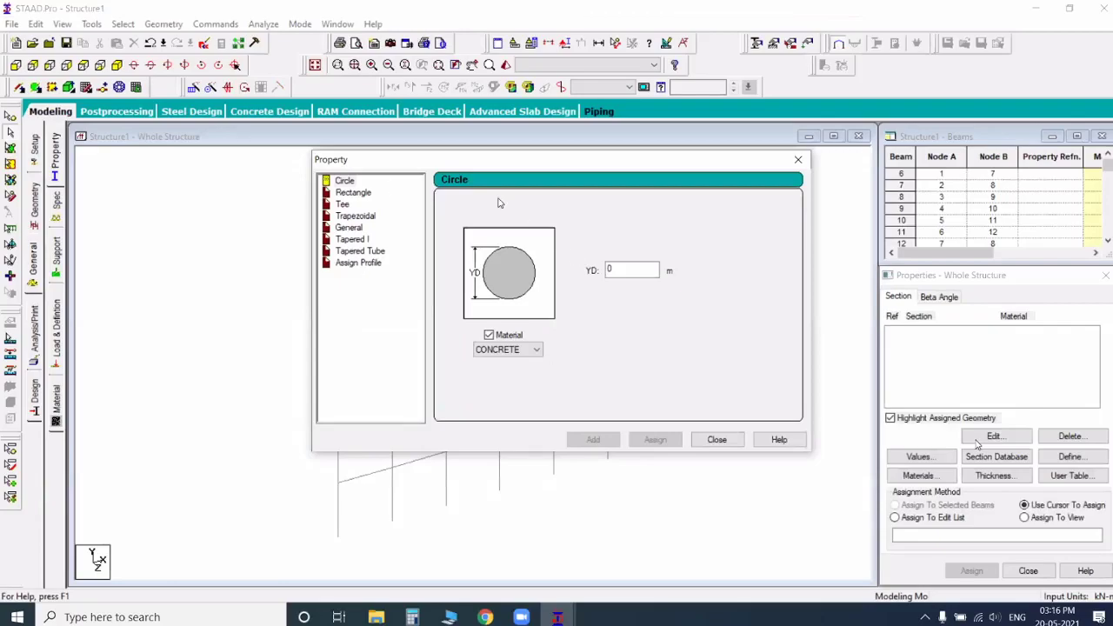
{"action": "left_click", "coordinate": [365, 196]}
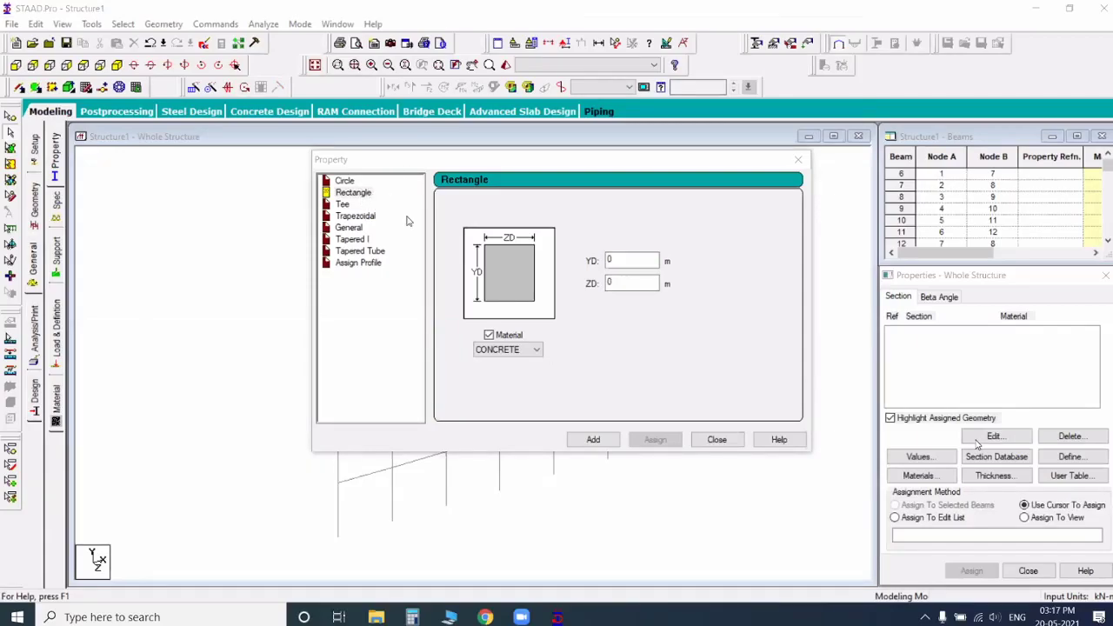
{"action": "left_click", "coordinate": [625, 260]}
{"action": "type", "text": "0.3"}
{"action": "key", "text": "Tab"}
{"action": "type", "text": "0.3"}
{"action": "key", "text": "Return"}
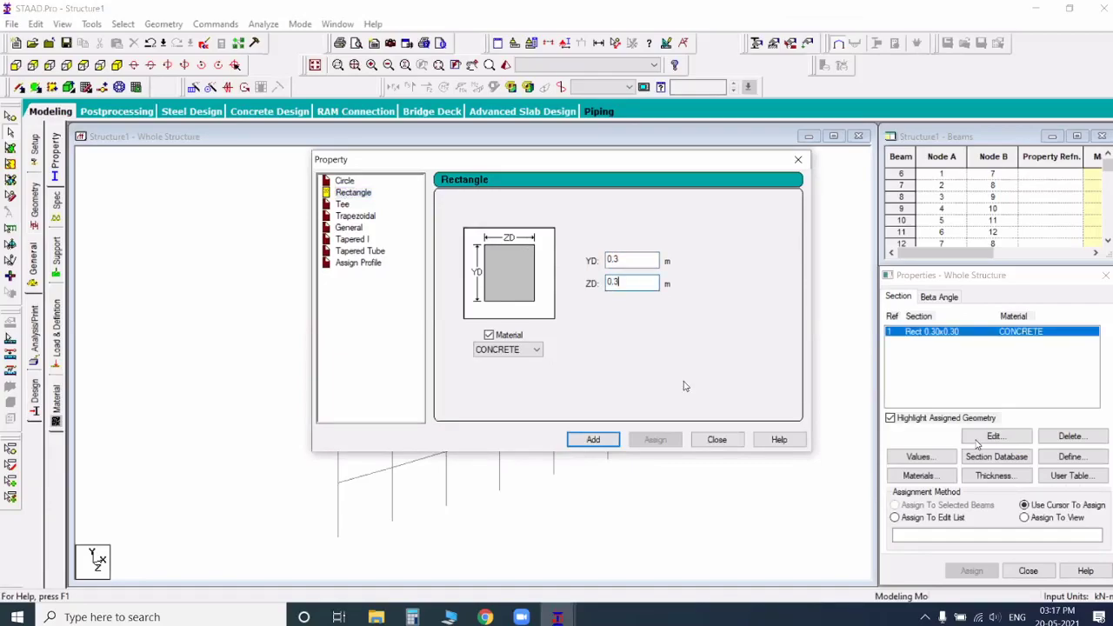
{"action": "left_click", "coordinate": [718, 440]}
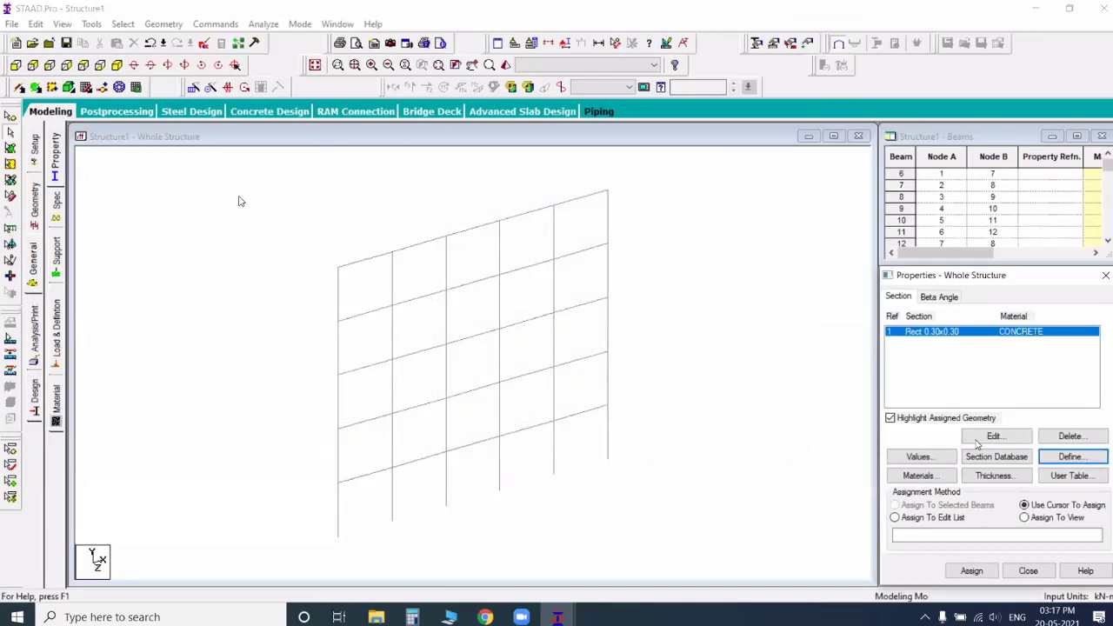
Step: Assign the 0.30x0.30 rectangular concrete section to all beams and columns of the frame
{"action": "left_click", "coordinate": [447, 330]}
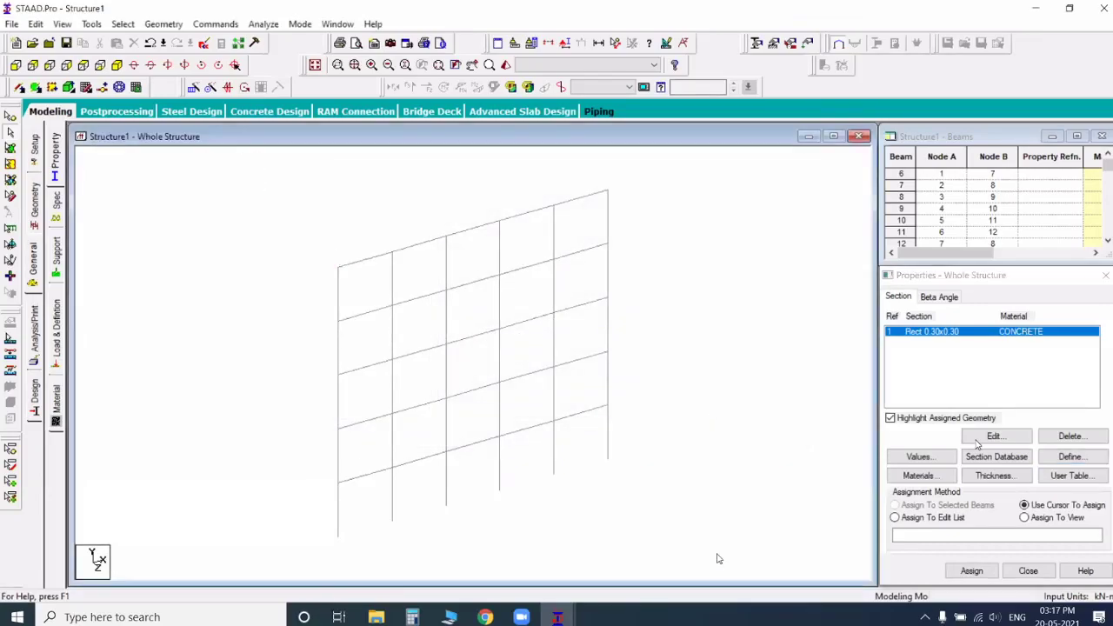
{"action": "left_click_drag", "start_coordinate": [718, 558], "coordinate": [348, 237]}
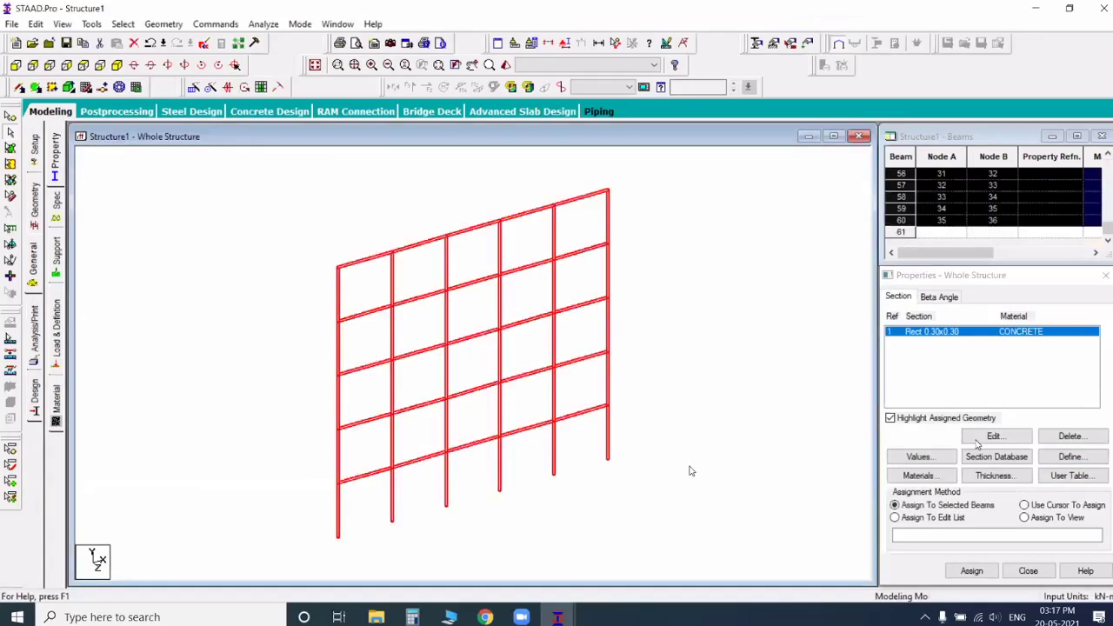
{"action": "left_click", "coordinate": [972, 572]}
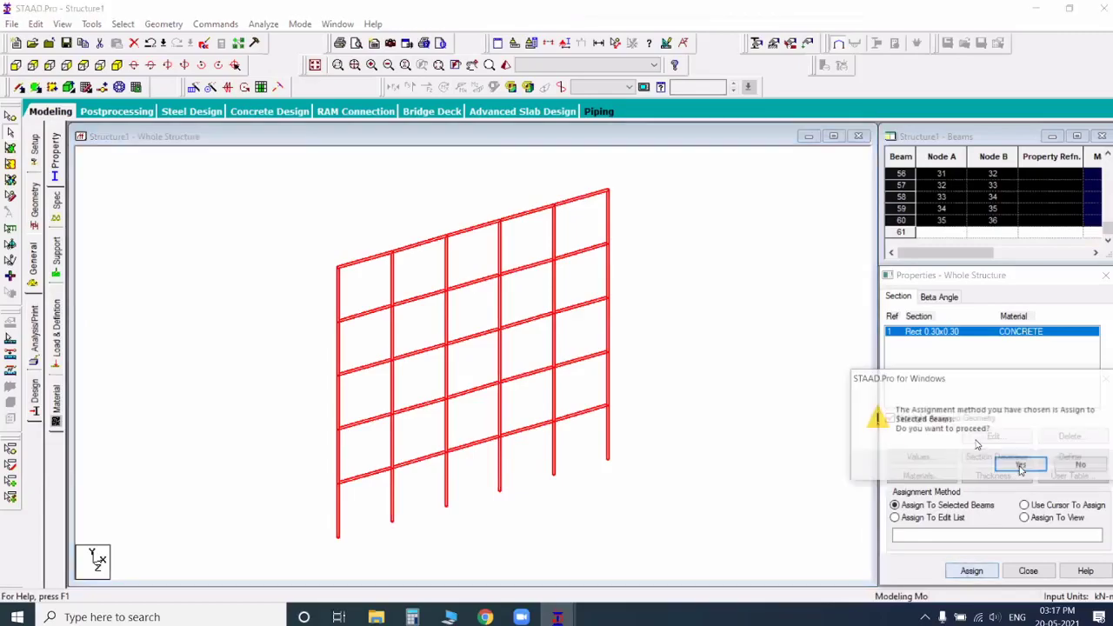
{"action": "left_click", "coordinate": [1021, 466]}
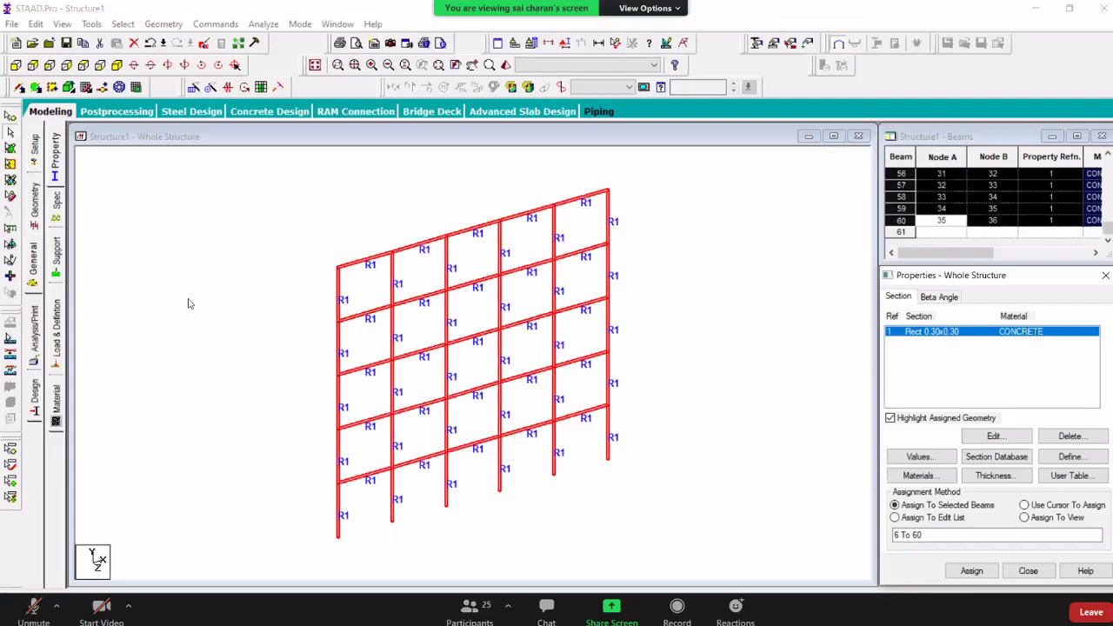
Step: Create a fixed support and assign it to the six base nodes of the frame
{"action": "left_click", "coordinate": [55, 254]}
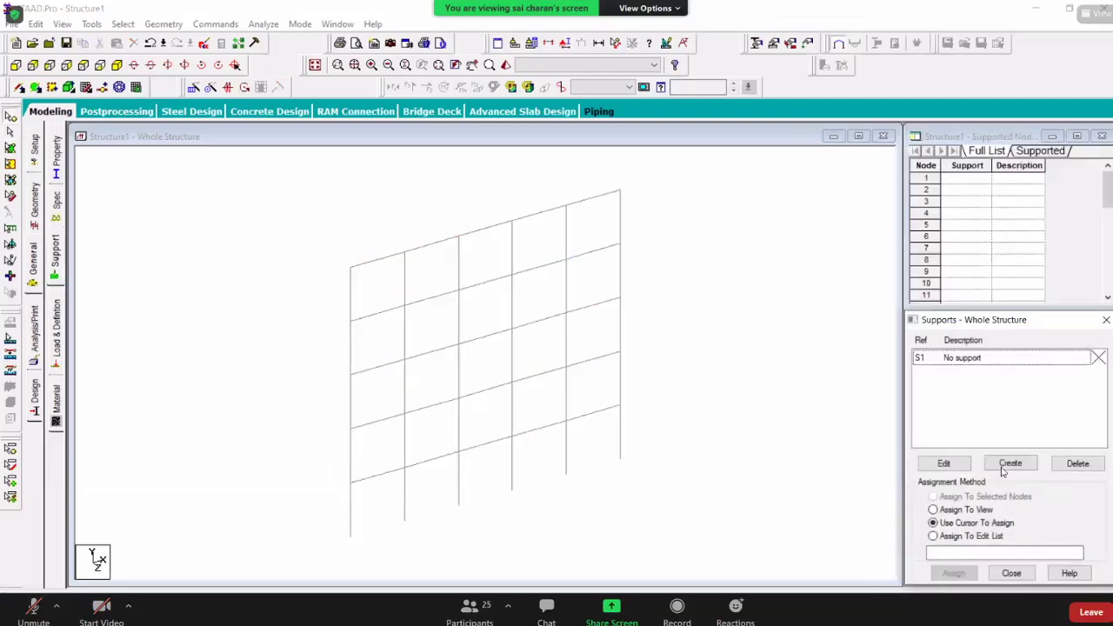
{"action": "left_click", "coordinate": [1010, 463]}
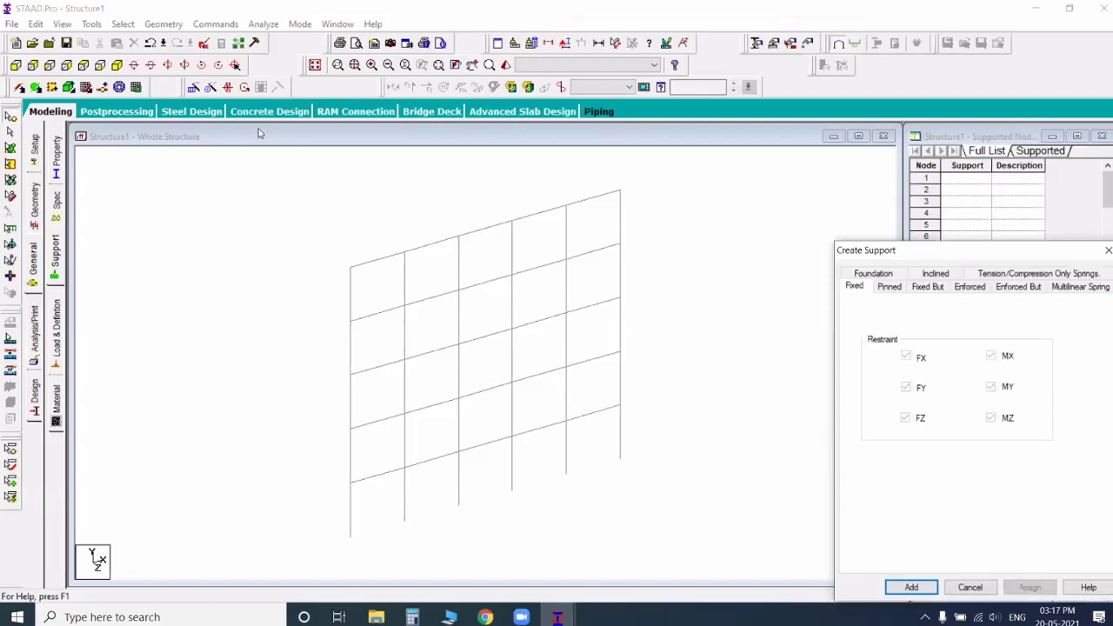
{"action": "left_click", "coordinate": [912, 587]}
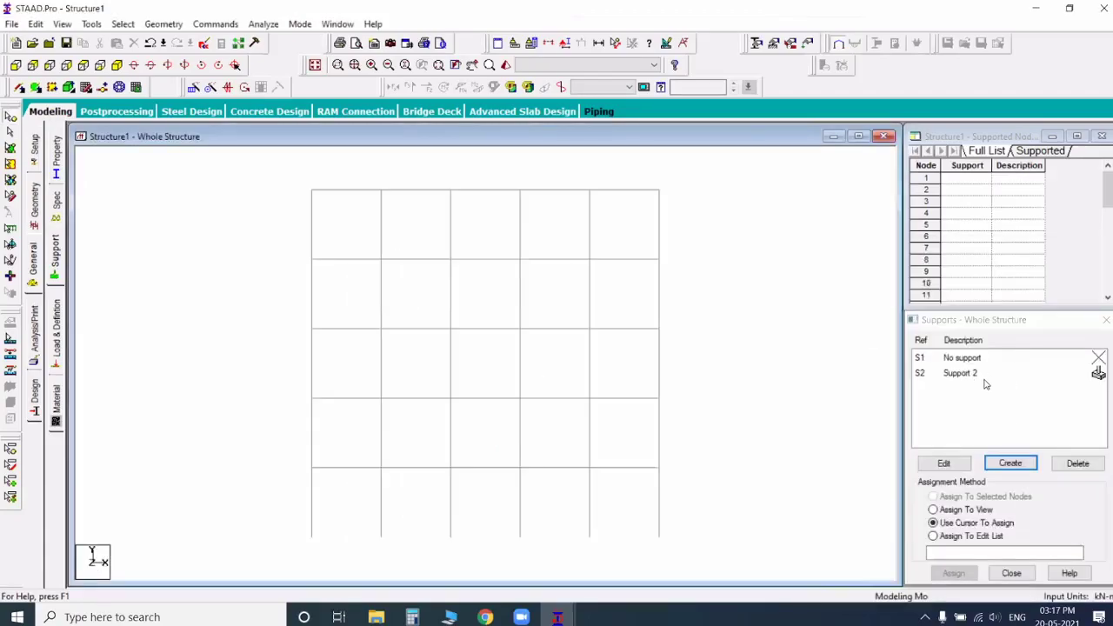
{"action": "left_click", "coordinate": [985, 378]}
{"action": "left_click_drag", "start_coordinate": [278, 517], "coordinate": [840, 567]}
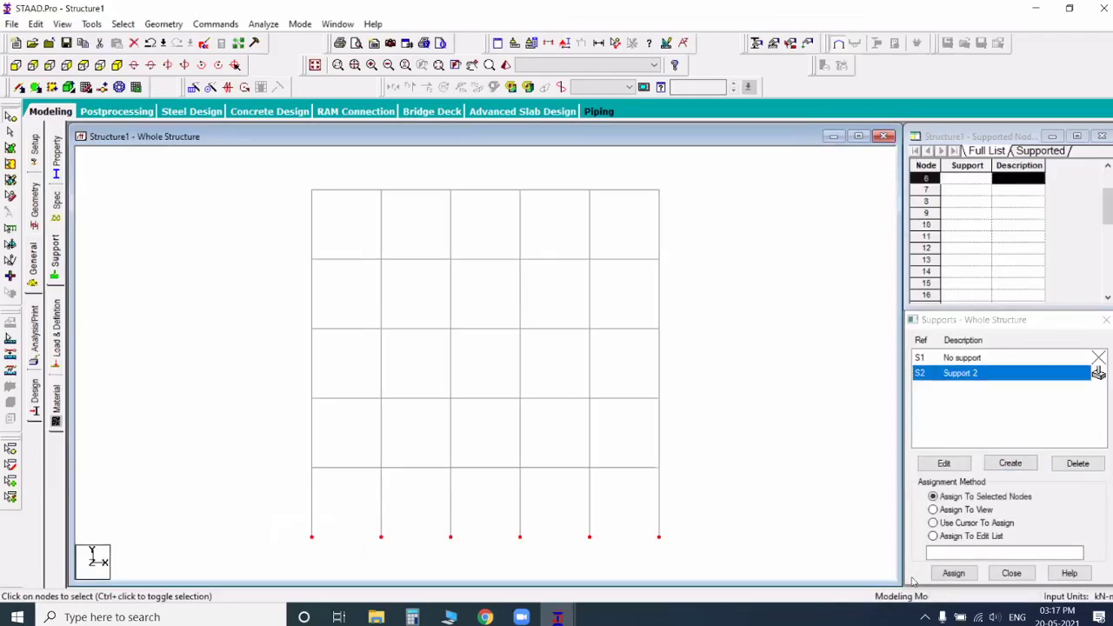
{"action": "left_click", "coordinate": [954, 574]}
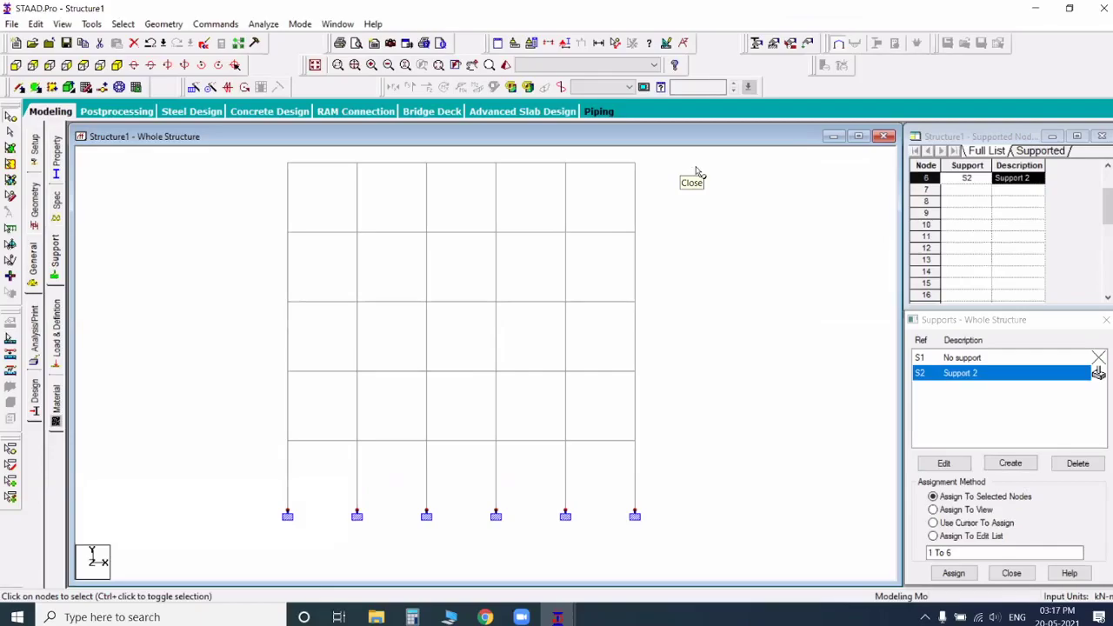
Step: Add primary load case 1 titled LOAD CASE 1 with loading type None, and show the frame in isometric view
{"action": "middle_click_drag", "start_coordinate": [439, 328], "coordinate": [430, 280]}
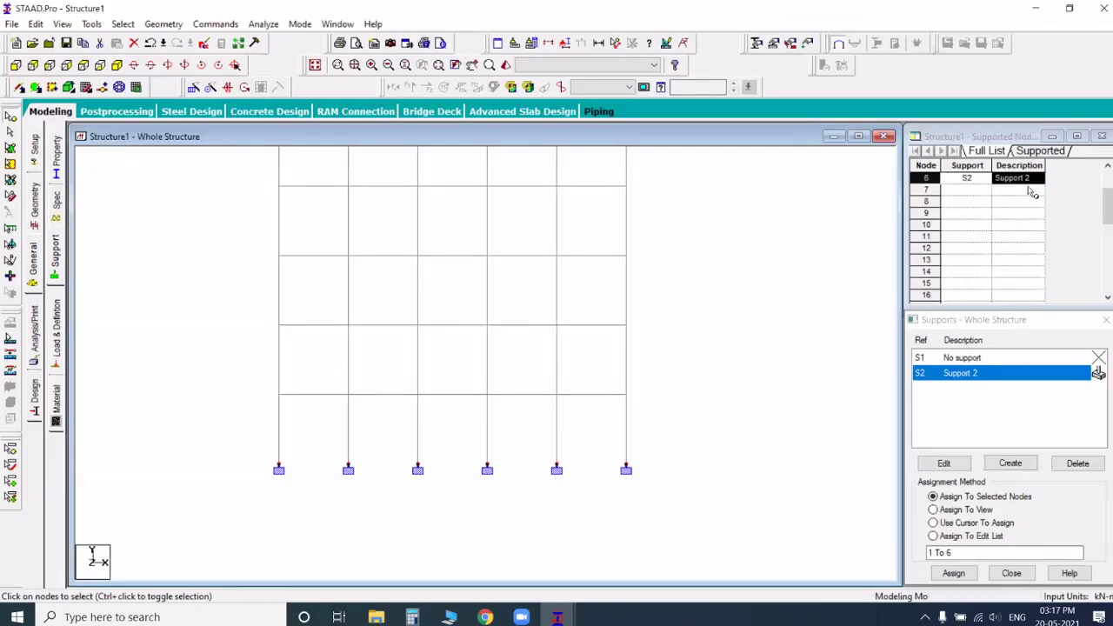
{"action": "left_click", "coordinate": [964, 168]}
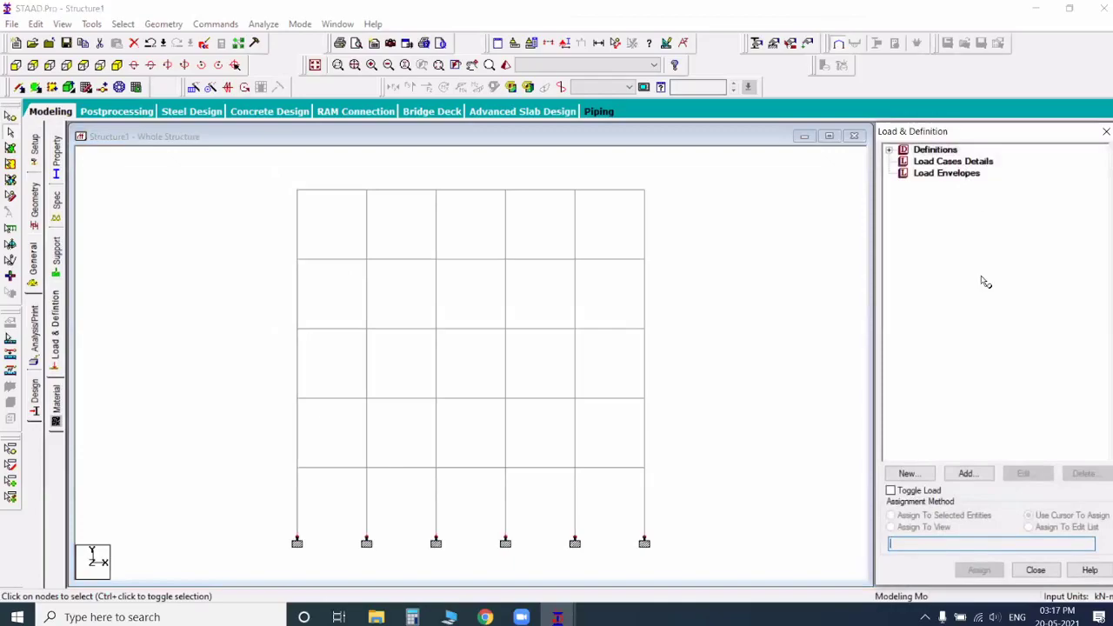
{"action": "left_click", "coordinate": [966, 474]}
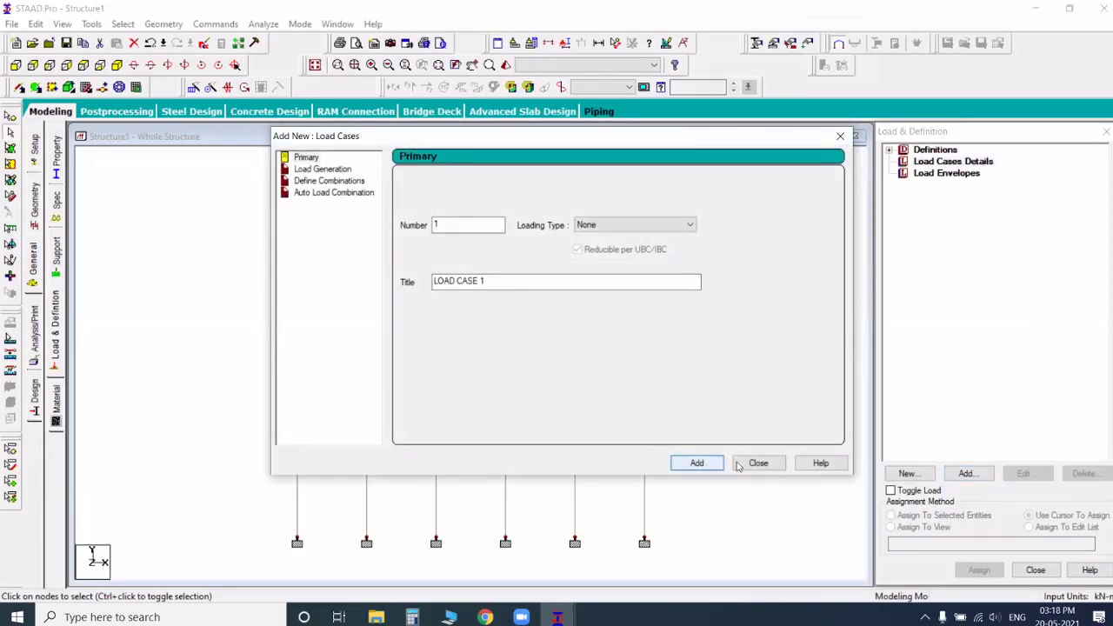
{"action": "left_click", "coordinate": [699, 464]}
{"action": "left_click", "coordinate": [759, 464]}
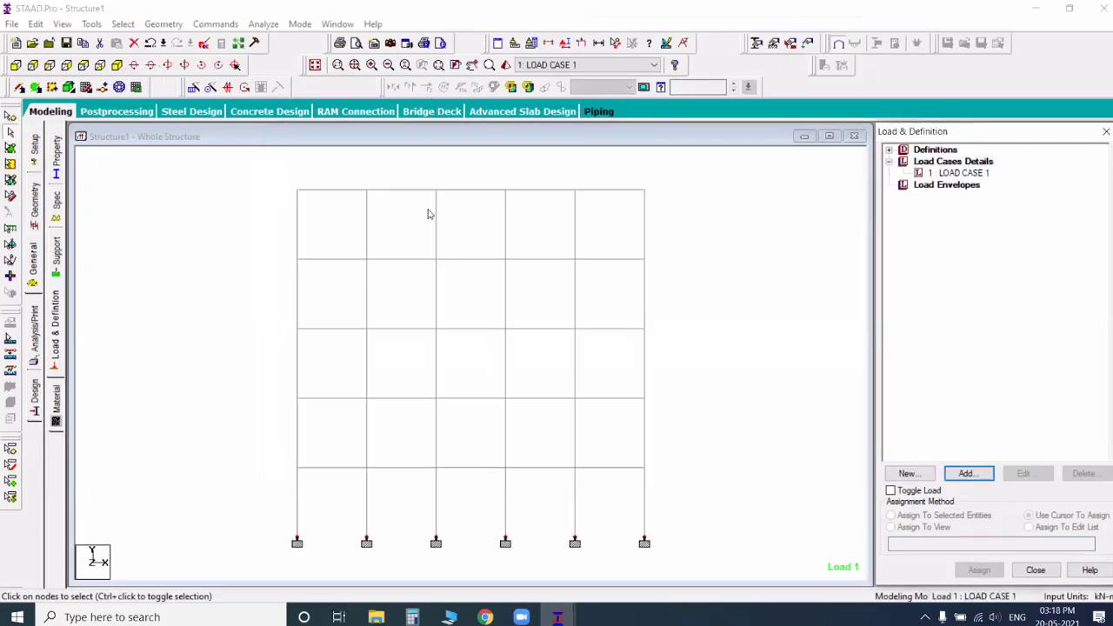
{"action": "left_click", "coordinate": [733, 250]}
{"action": "key", "text": "F4"}
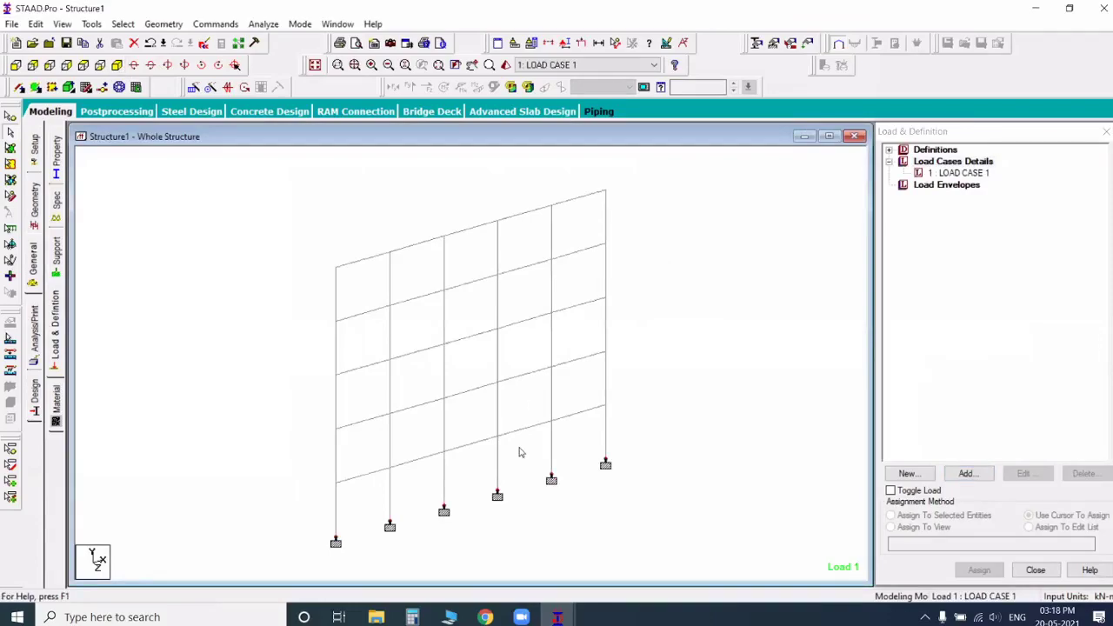
Step: Examine the High-rise-building and under-construction high-rise photos in the St mary's folder and return to the Structure1 model in STAAD.Pro
{"action": "key", "text": "alt+Tab"}
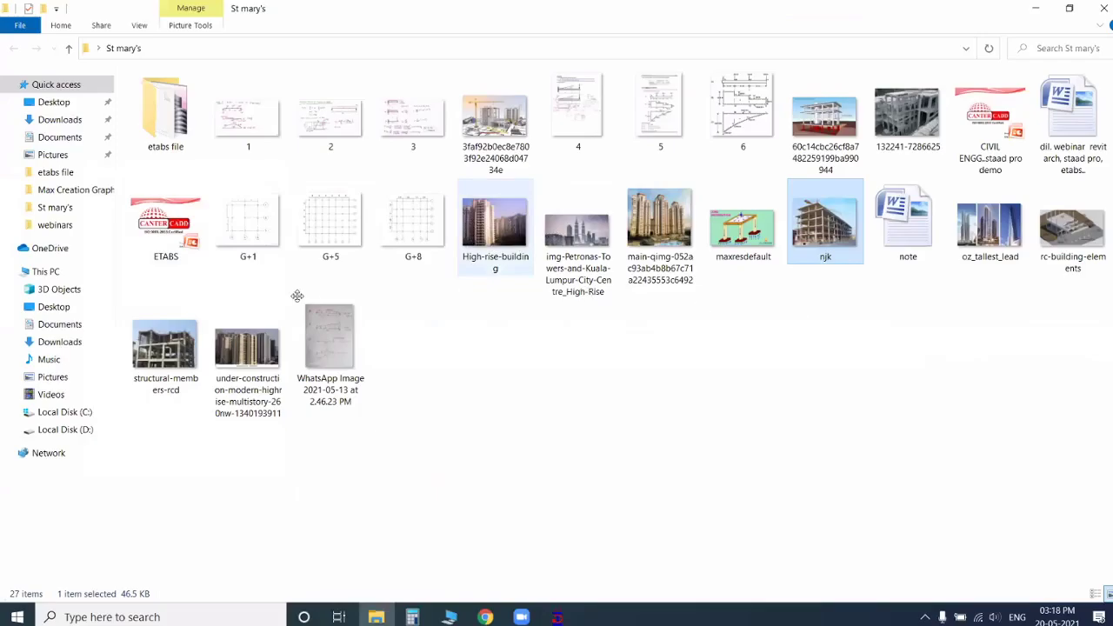
{"action": "double_click", "coordinate": [495, 224]}
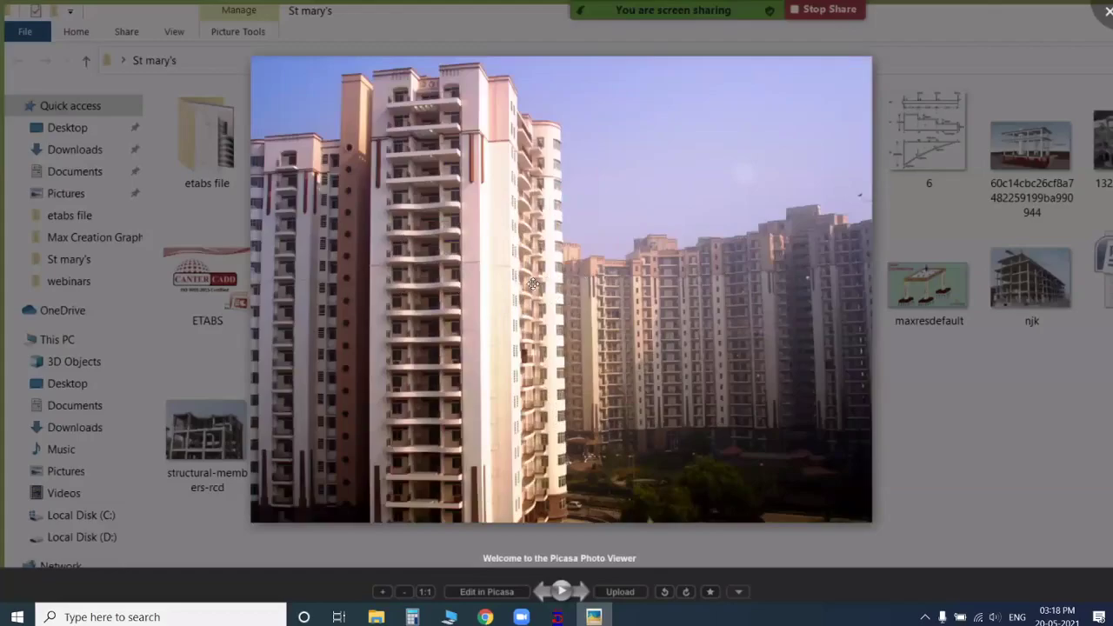
{"action": "key", "text": "Right"}
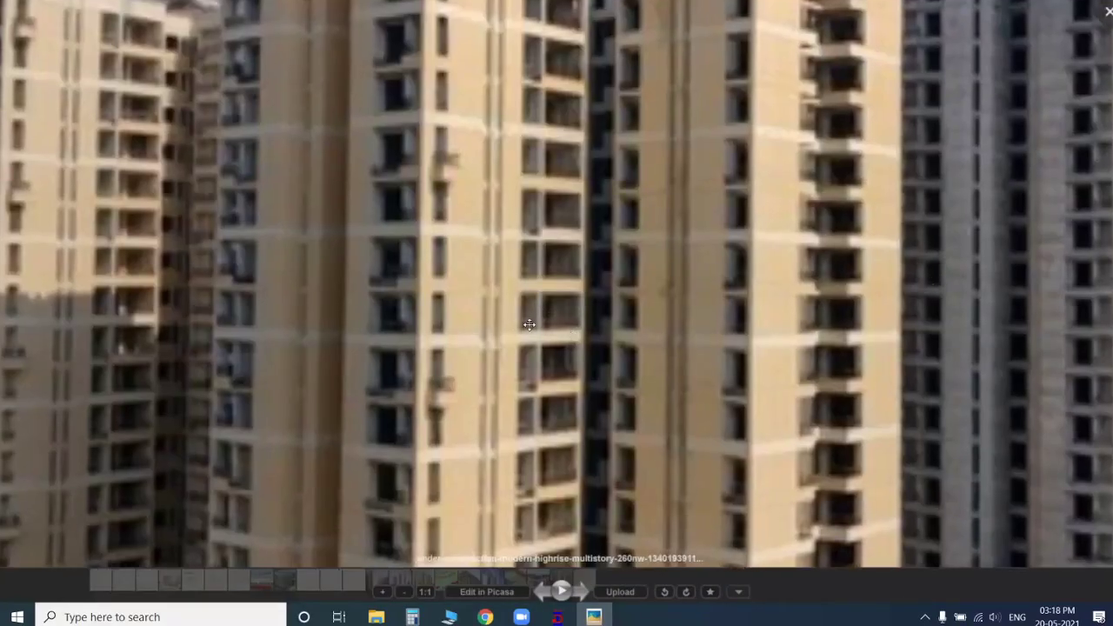
{"action": "scroll", "coordinate": [604, 303], "scroll_direction": "down", "scroll_amount": 1}
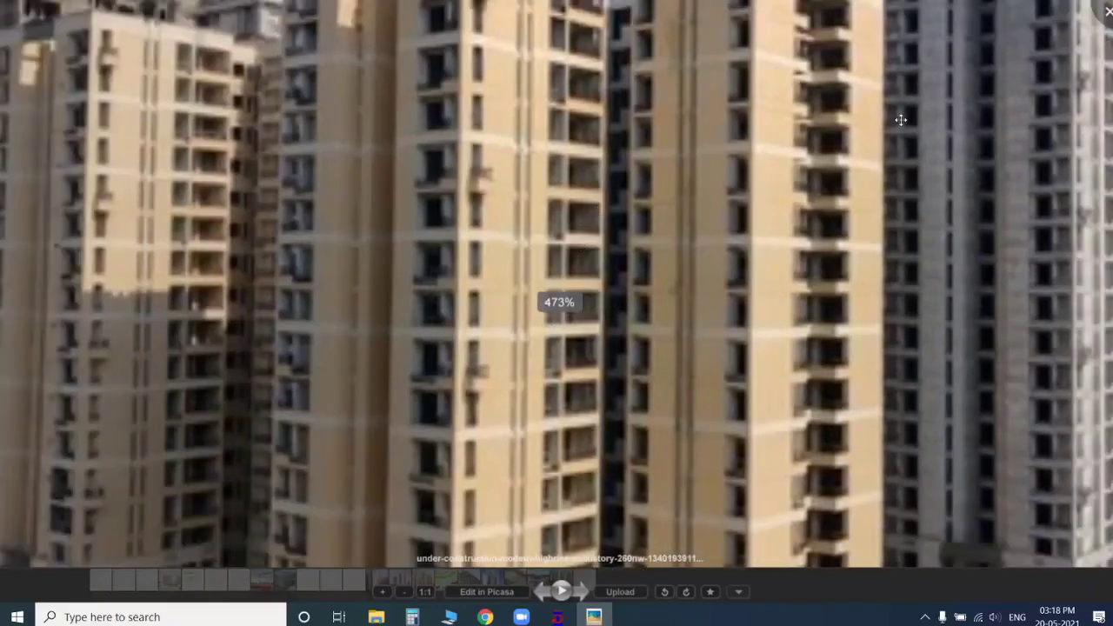
{"action": "scroll", "coordinate": [1022, 107], "scroll_direction": "down", "scroll_amount": 4}
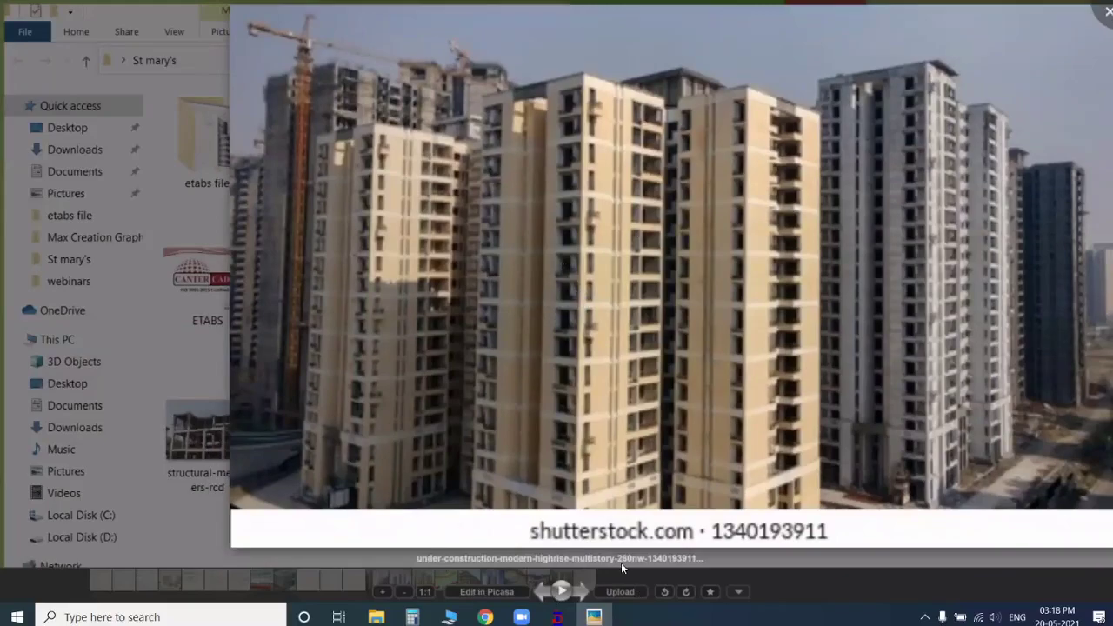
{"action": "key", "text": "Escape"}
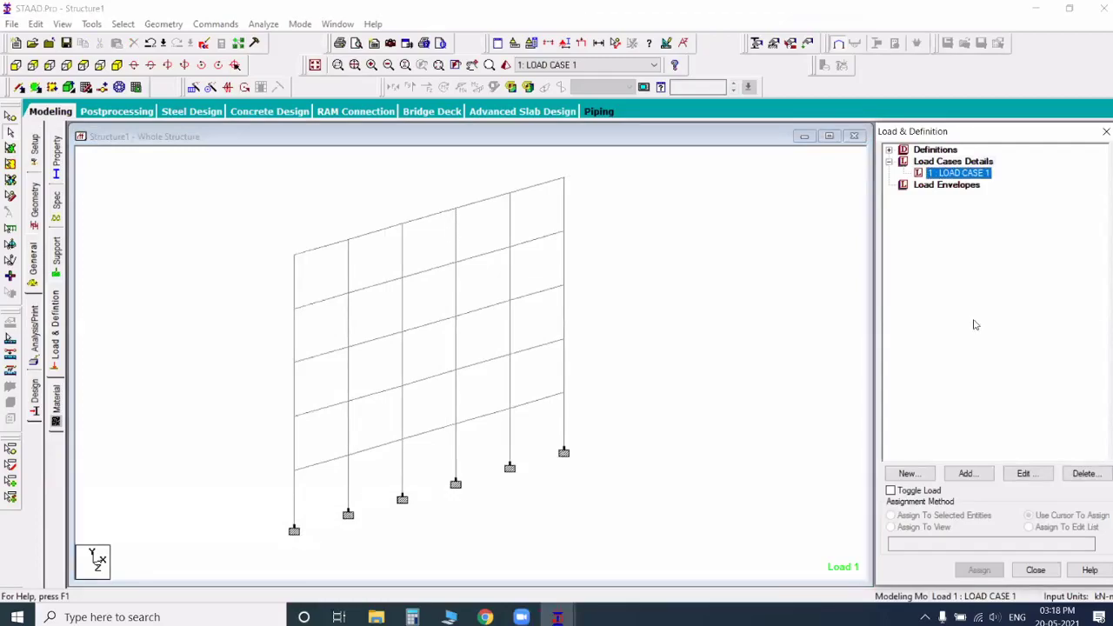
Step: Add a uniform force member load of -12 kN/m in the GY direction to LOAD CASE 1, declining the auto-save
{"action": "left_click", "coordinate": [952, 476]}
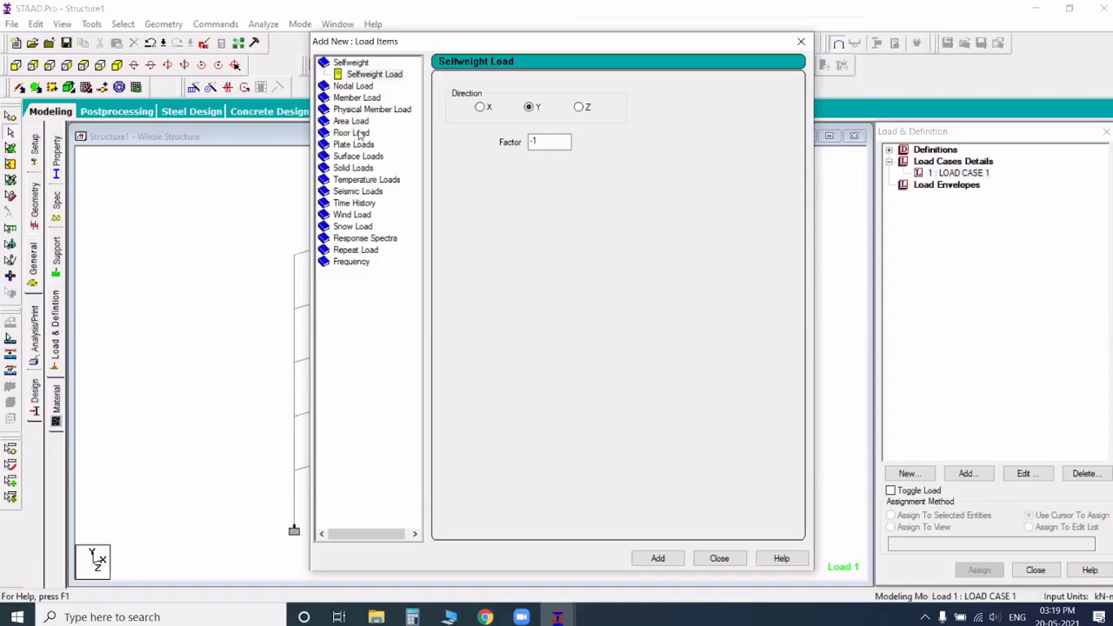
{"action": "left_click", "coordinate": [357, 99]}
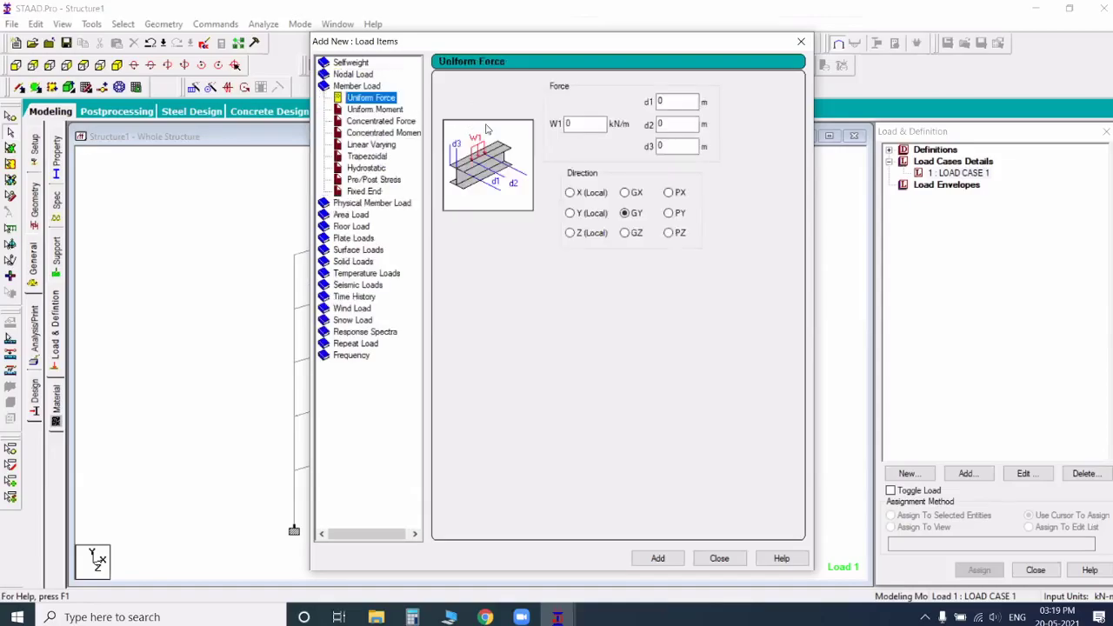
{"action": "key", "text": "Tab"}
{"action": "type", "text": "-"}
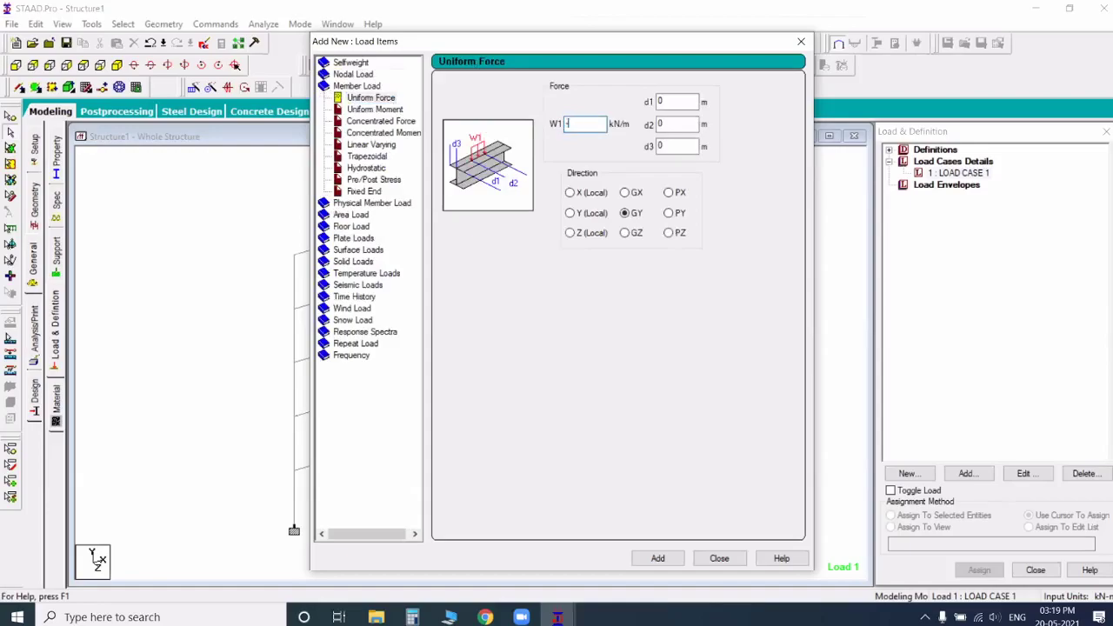
{"action": "type", "text": "1"}
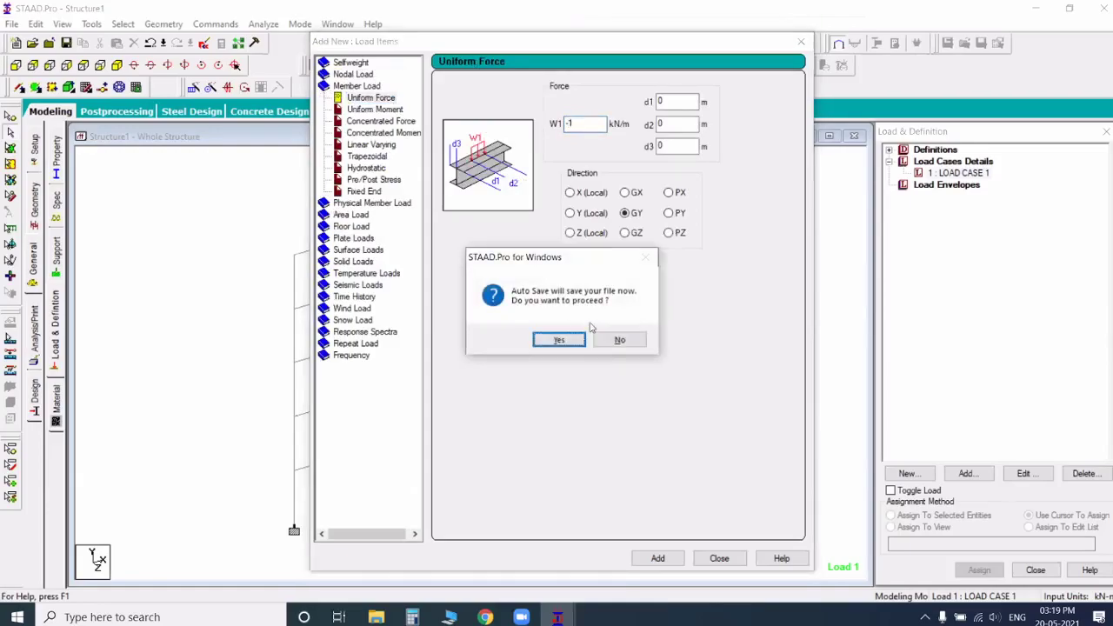
{"action": "left_click", "coordinate": [621, 340]}
{"action": "type", "text": "2"}
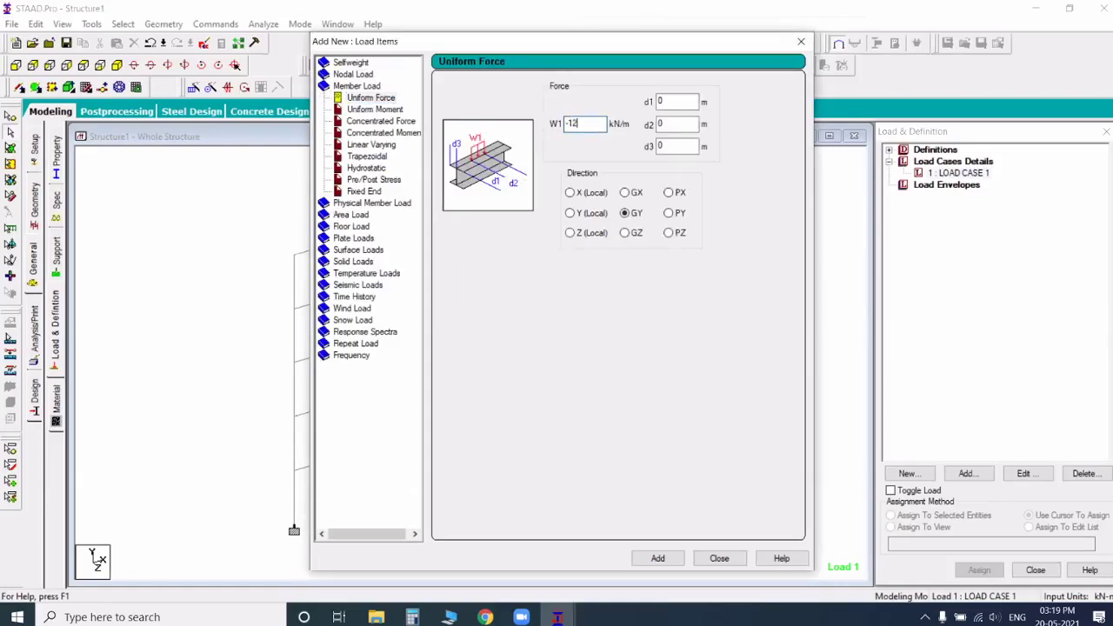
{"action": "left_click", "coordinate": [658, 558]}
{"action": "left_click", "coordinate": [712, 561]}
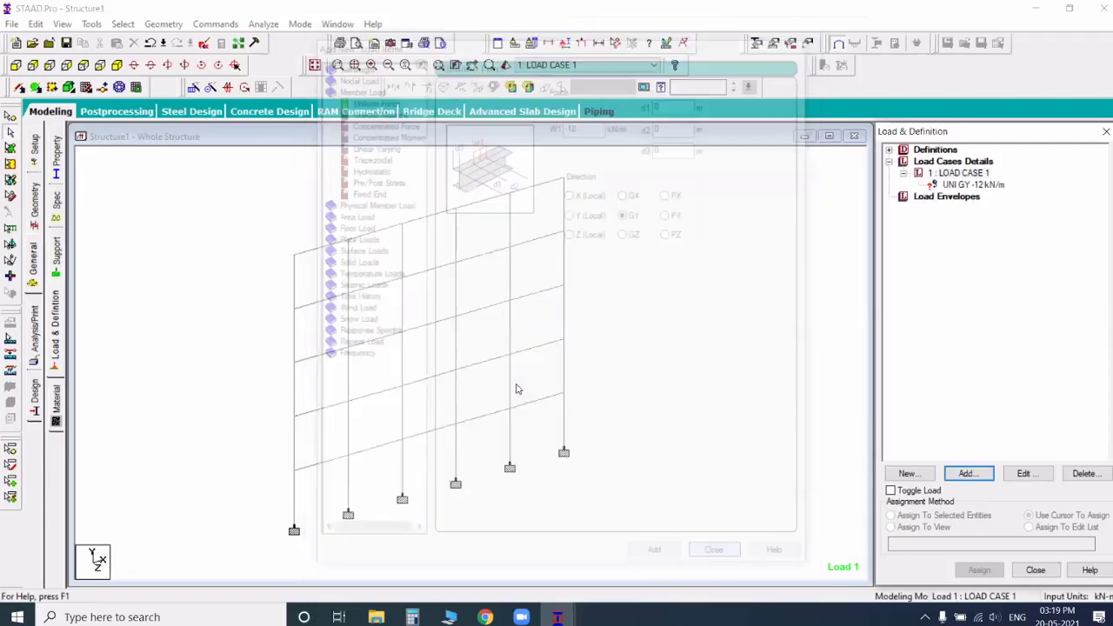
Step: Assign the UNI GY -12 kN/m load to the horizontal beams on all five levels of the frame
{"action": "middle_click_drag", "start_coordinate": [516, 384], "coordinate": [527, 393]}
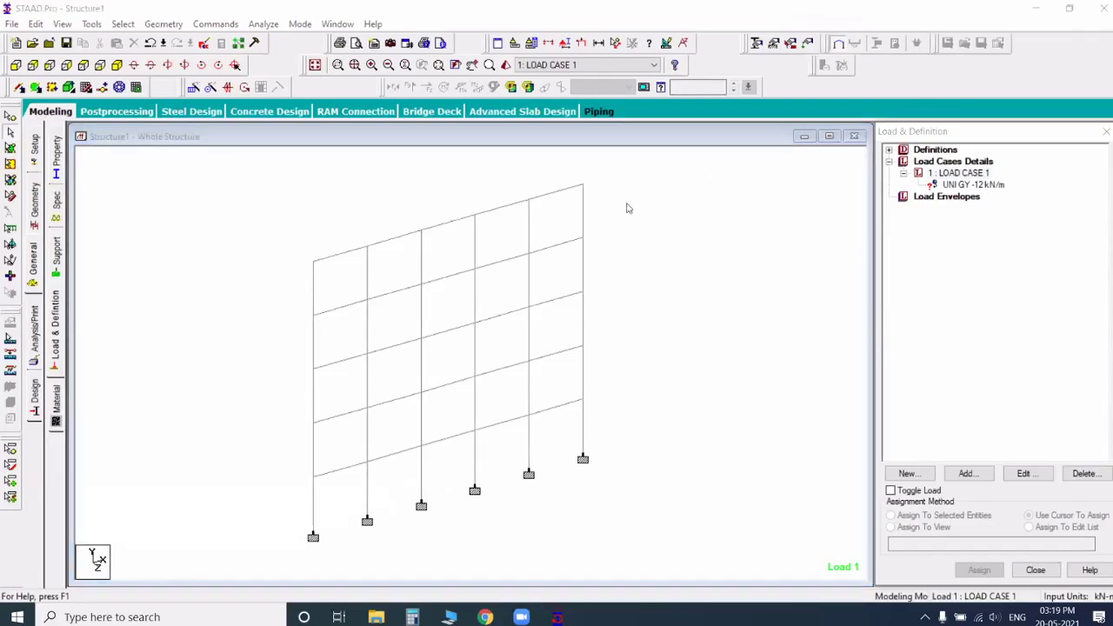
{"action": "left_click", "coordinate": [12, 66]}
{"action": "left_click_drag", "start_coordinate": [219, 179], "coordinate": [695, 199]}
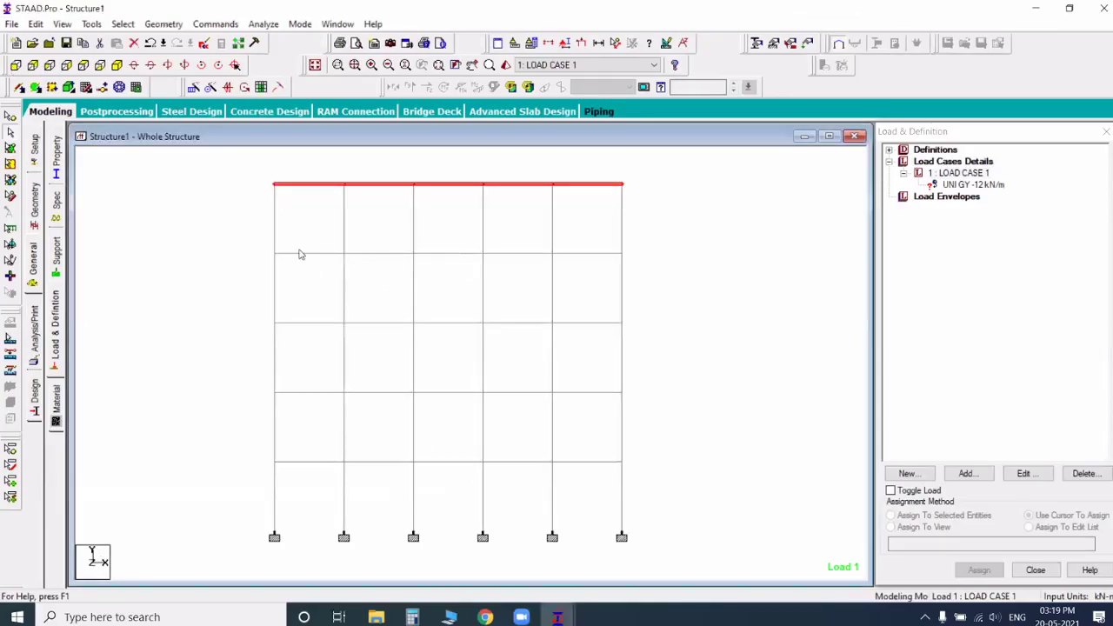
{"action": "left_click_drag", "start_coordinate": [234, 248], "coordinate": [633, 258], "text": "ctrl"}
{"action": "left_click_drag", "start_coordinate": [252, 314], "coordinate": [734, 335], "text": "ctrl"}
{"action": "left_click_drag", "start_coordinate": [248, 387], "coordinate": [625, 398], "text": "ctrl"}
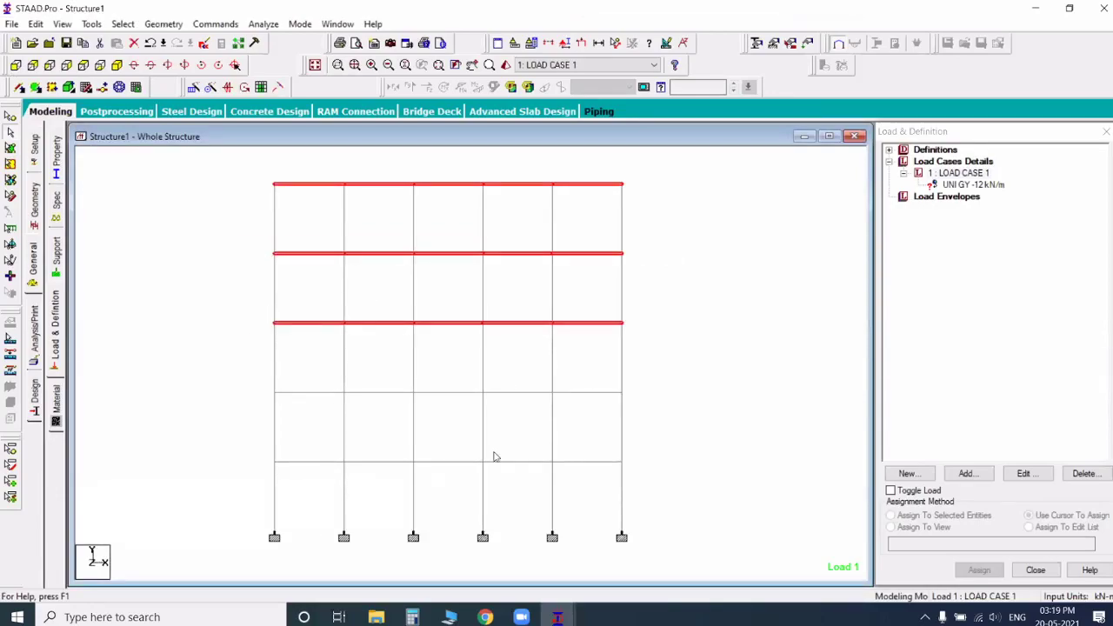
{"action": "left_click_drag", "start_coordinate": [216, 450], "coordinate": [628, 474], "text": "ctrl"}
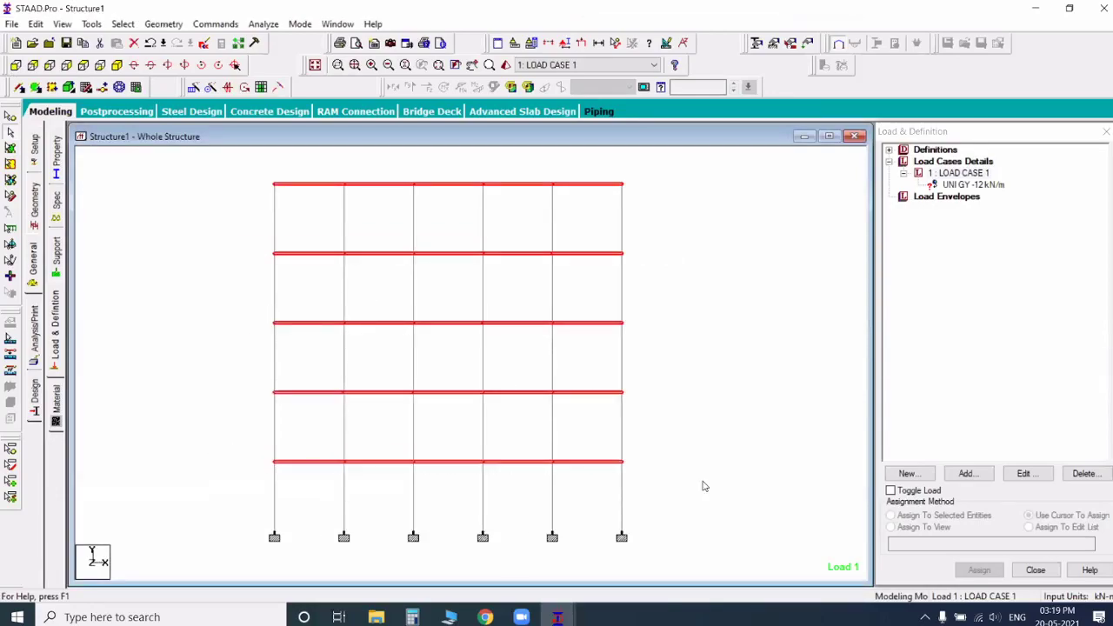
{"action": "left_click", "coordinate": [117, 65]}
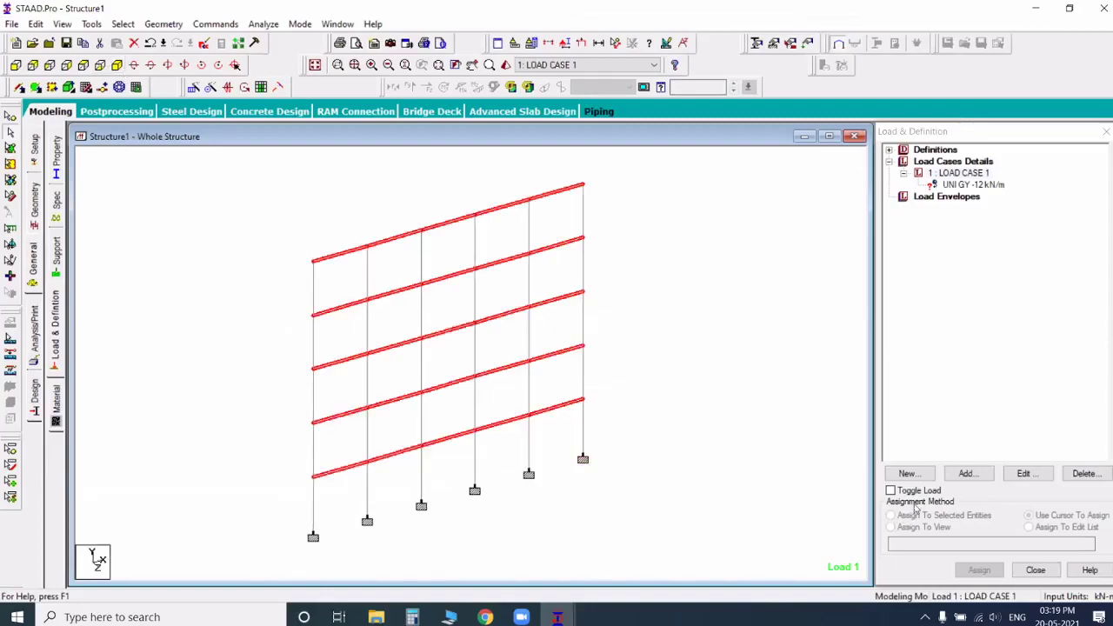
{"action": "left_click", "coordinate": [970, 185]}
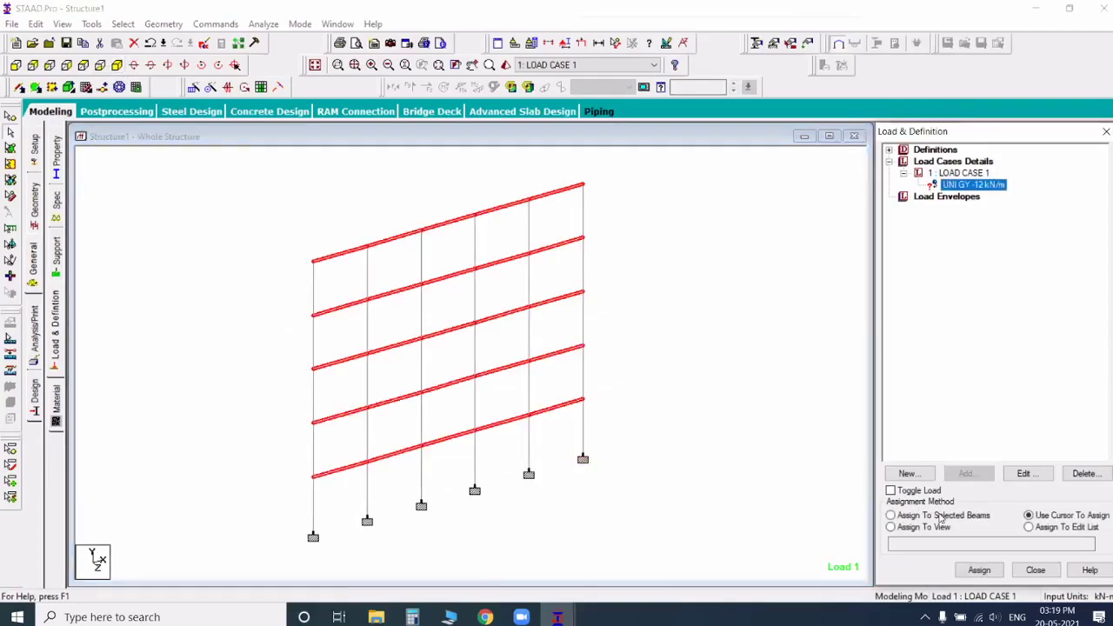
{"action": "left_click", "coordinate": [980, 570]}
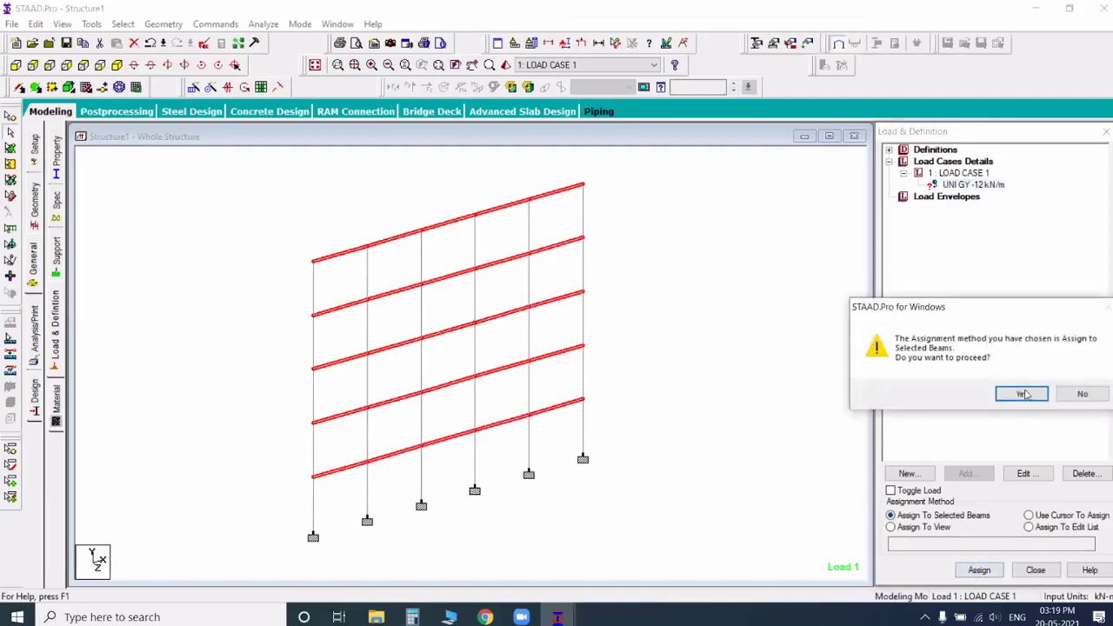
{"action": "key", "text": "Return"}
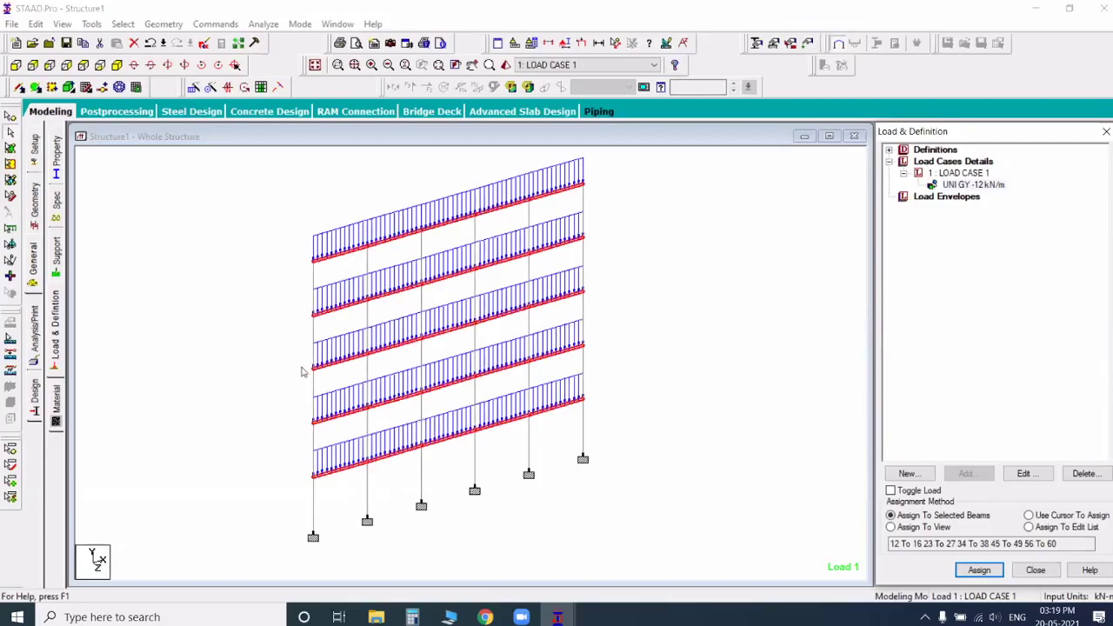
Step: Add a Perform Analysis command with the print option All
{"action": "left_click", "coordinate": [37, 326]}
{"action": "left_click", "coordinate": [490, 347]}
{"action": "left_click", "coordinate": [516, 465]}
{"action": "left_click", "coordinate": [634, 465]}
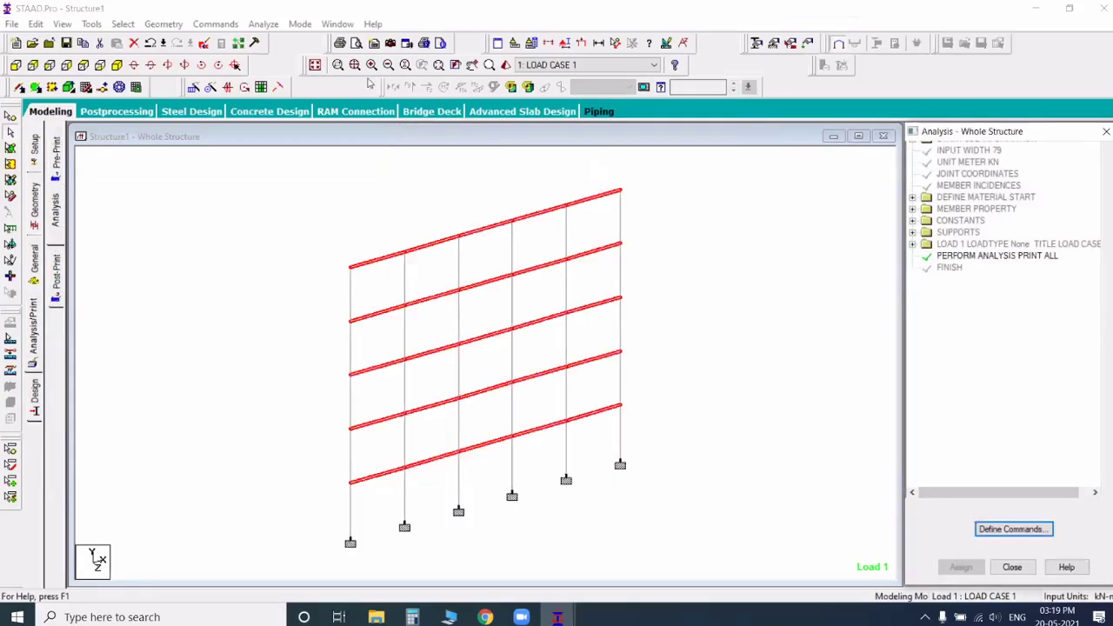
Step: Run the analysis, saving the modified structure, and enter post-processing mode with the load case results
{"action": "left_click", "coordinate": [263, 24]}
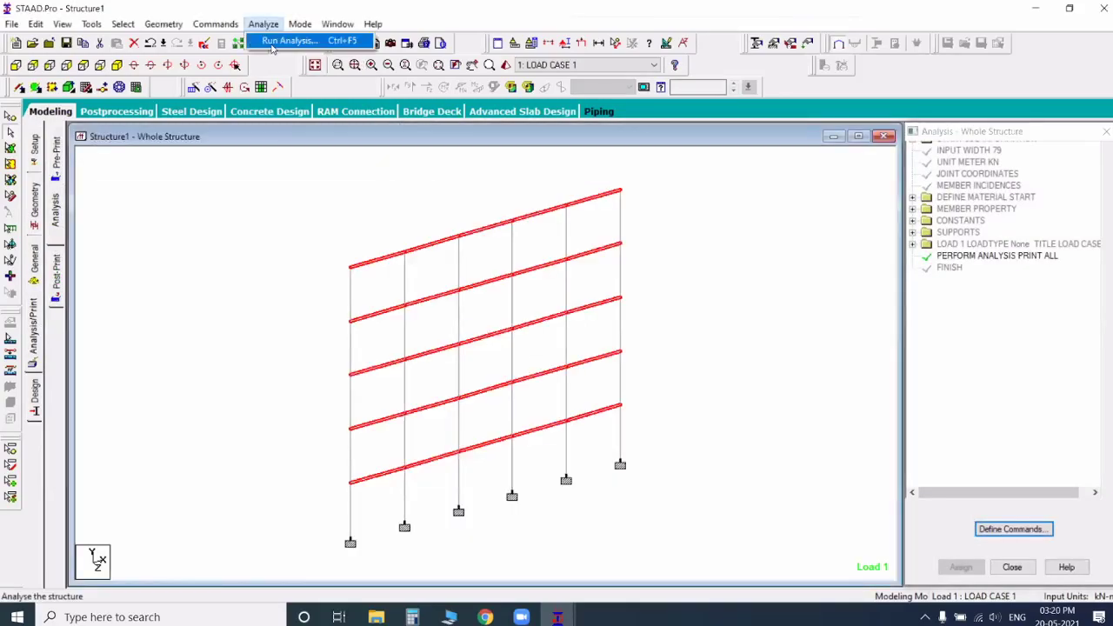
{"action": "left_click", "coordinate": [273, 43]}
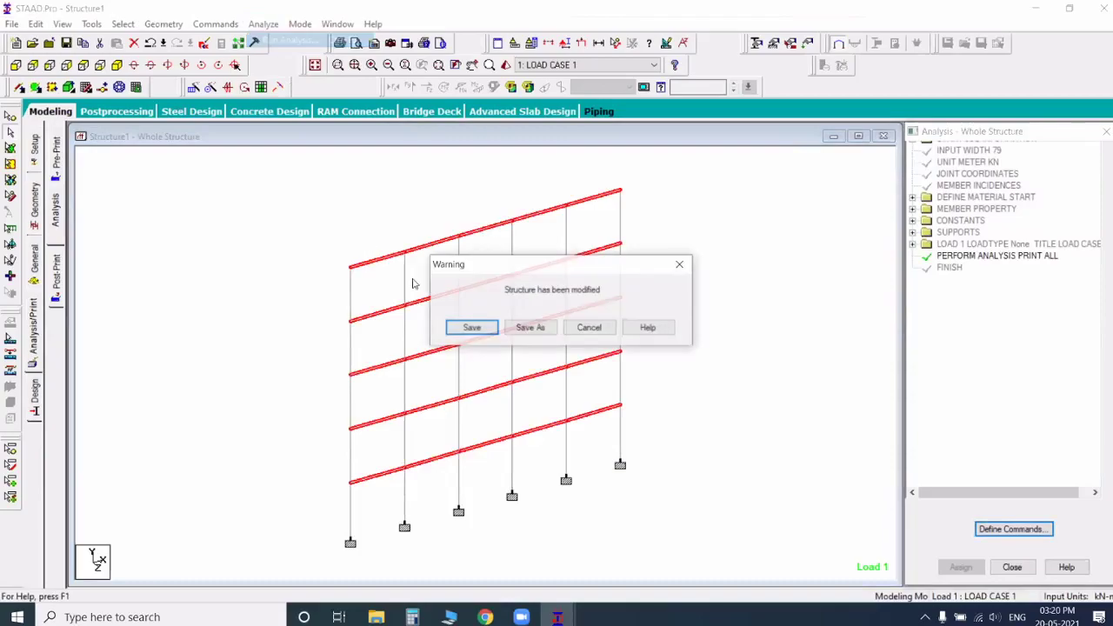
{"action": "left_click", "coordinate": [472, 328]}
{"action": "left_click", "coordinate": [415, 458]}
{"action": "left_click", "coordinate": [713, 465]}
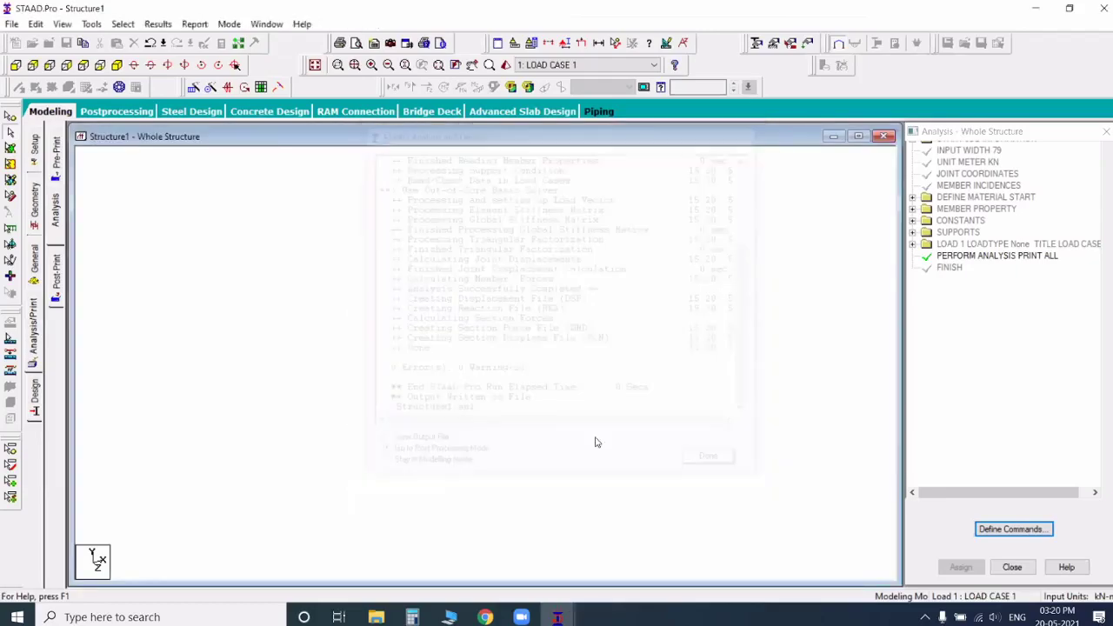
{"action": "left_click", "coordinate": [575, 415]}
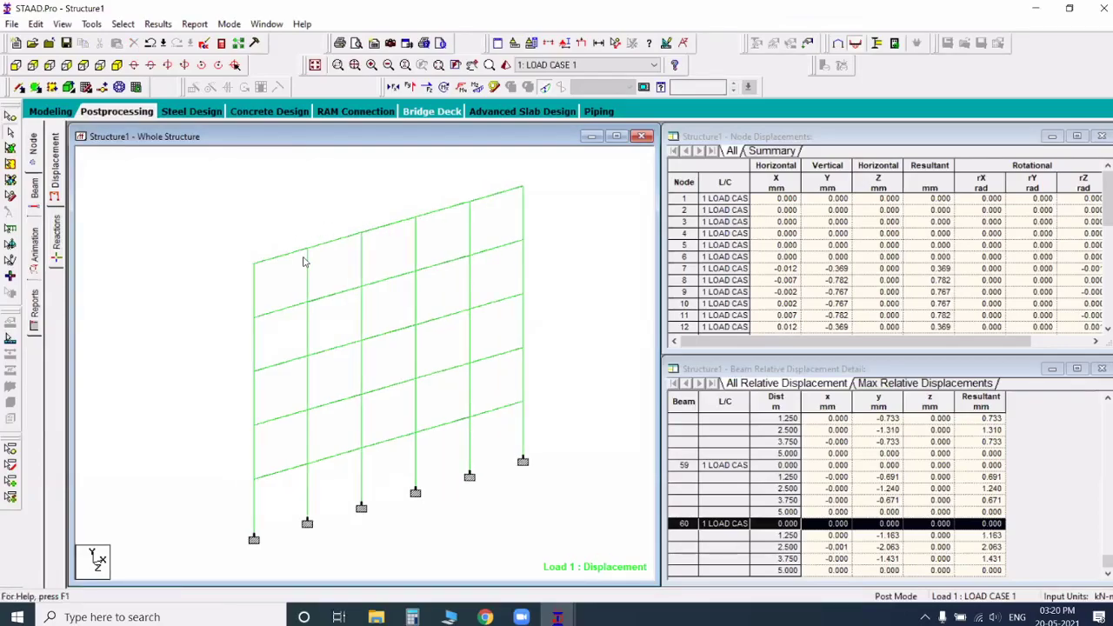
Step: Examine the Shear-Y diagram and section forces of the second-bay beam on the top level (beam 57)
{"action": "double_click", "coordinate": [315, 253]}
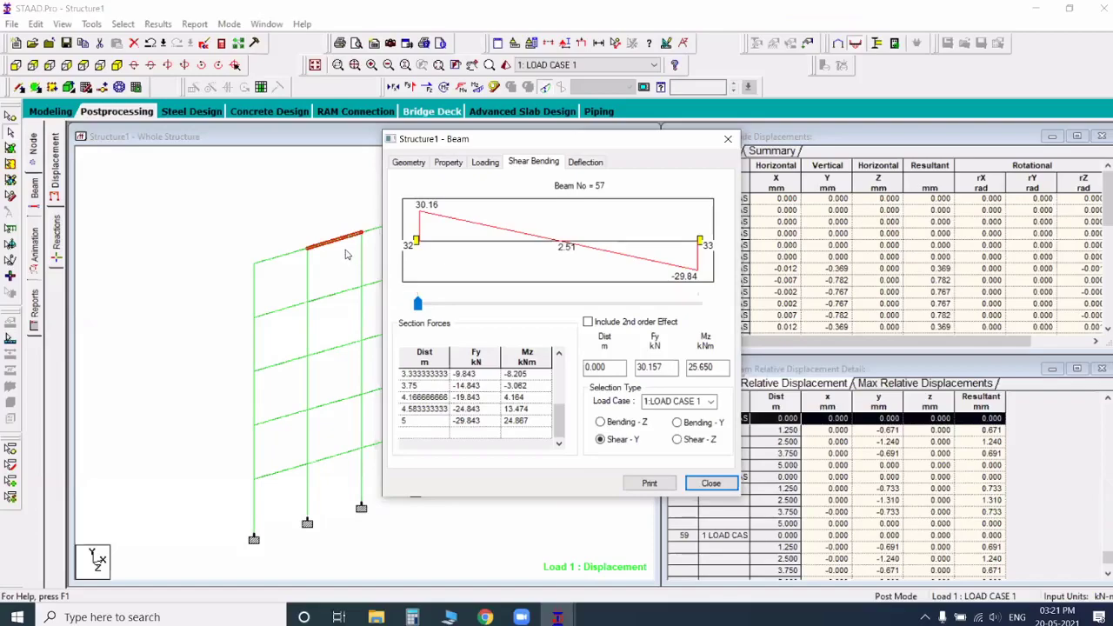
{"action": "key", "text": "Escape"}
{"action": "left_click", "coordinate": [647, 369]}
Step: Examine the section properties and global Y deflection of the fourth-bay beam on the top level (beam 59)
{"action": "left_click", "coordinate": [338, 241]}
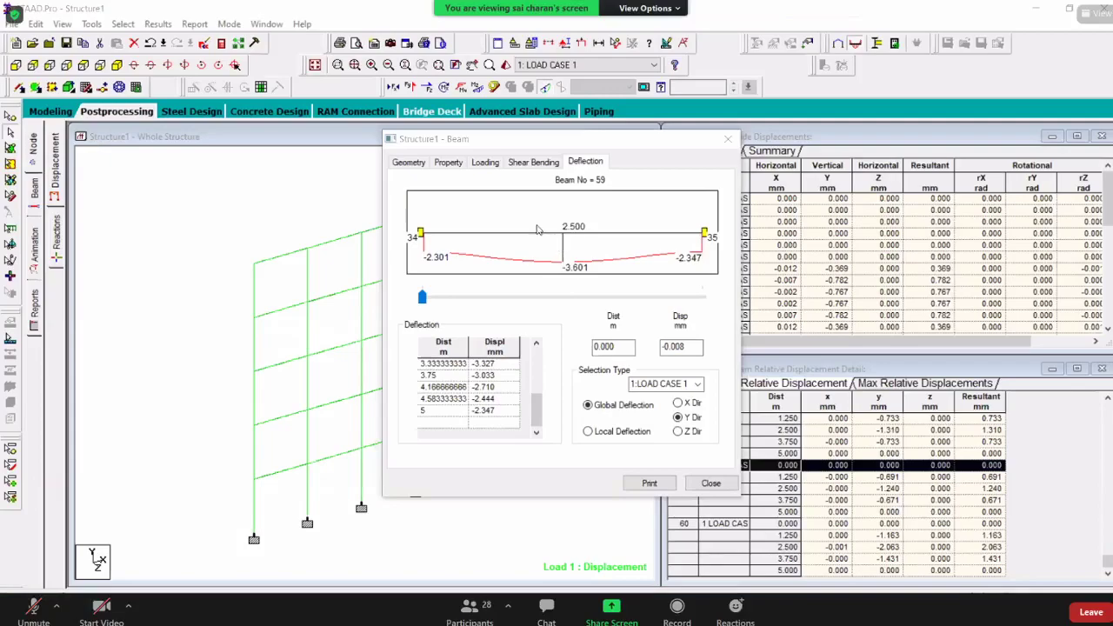
{"action": "left_click", "coordinate": [448, 163]}
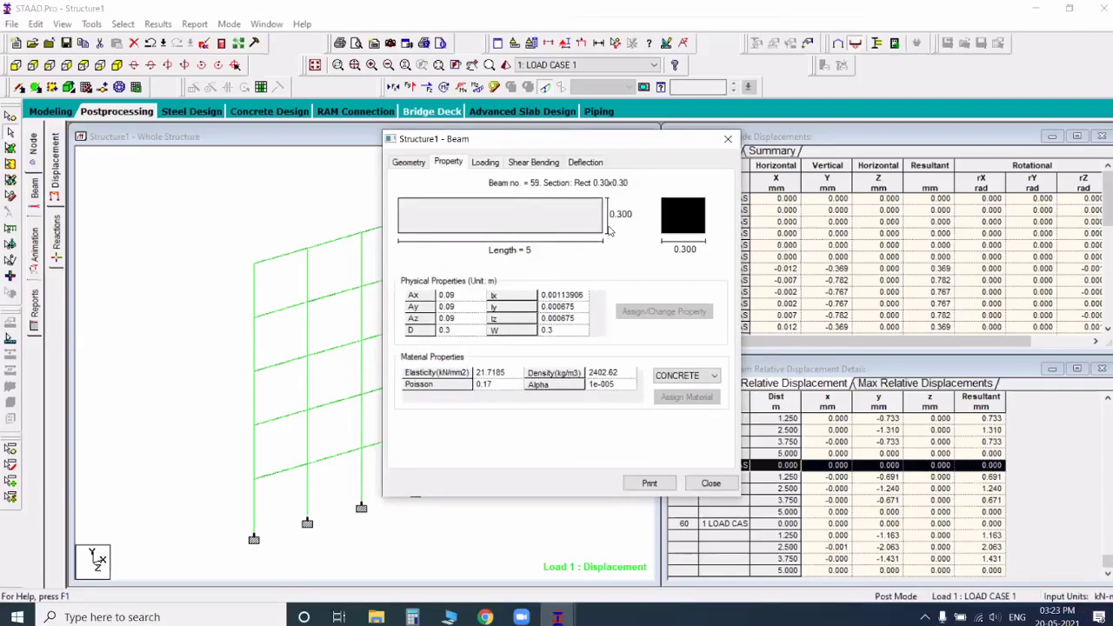
{"action": "left_click", "coordinate": [587, 163]}
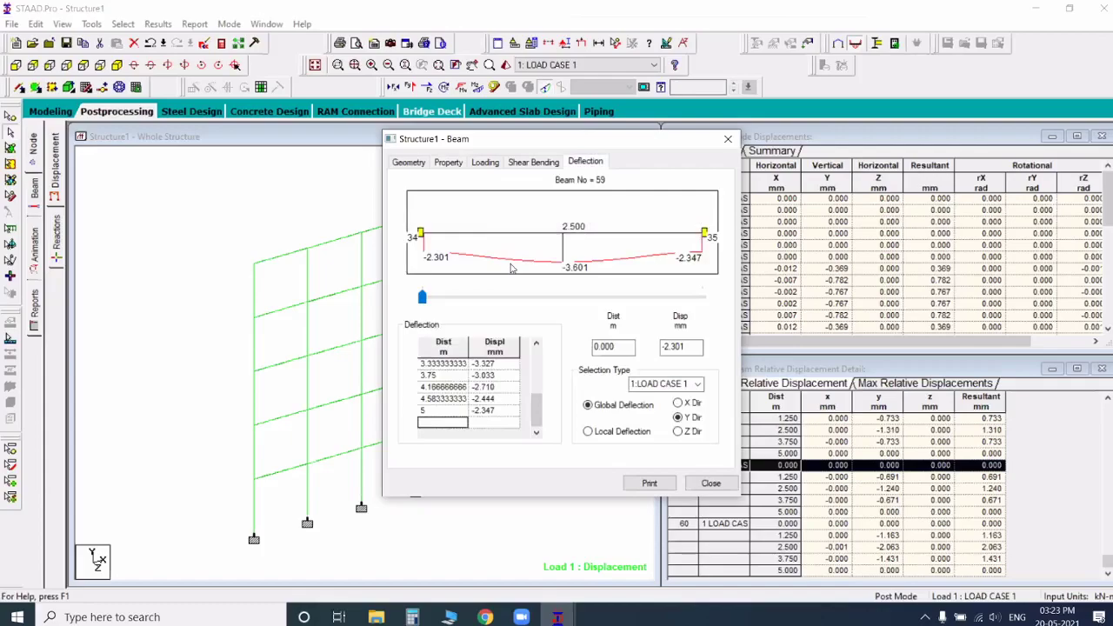
{"action": "left_click", "coordinate": [453, 167]}
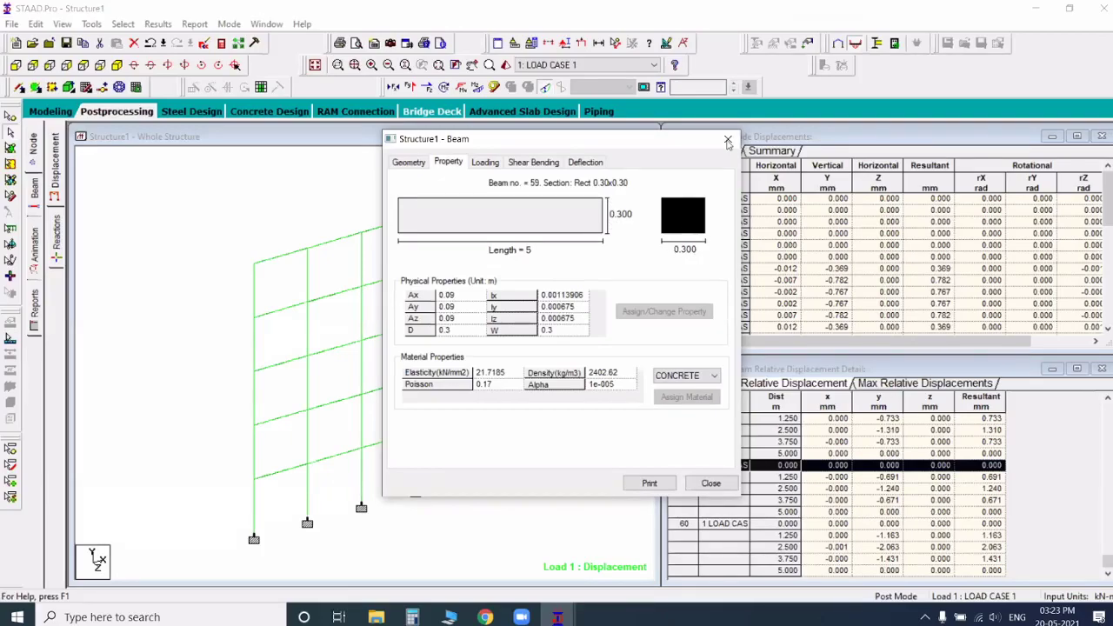
{"action": "key", "text": "Escape"}
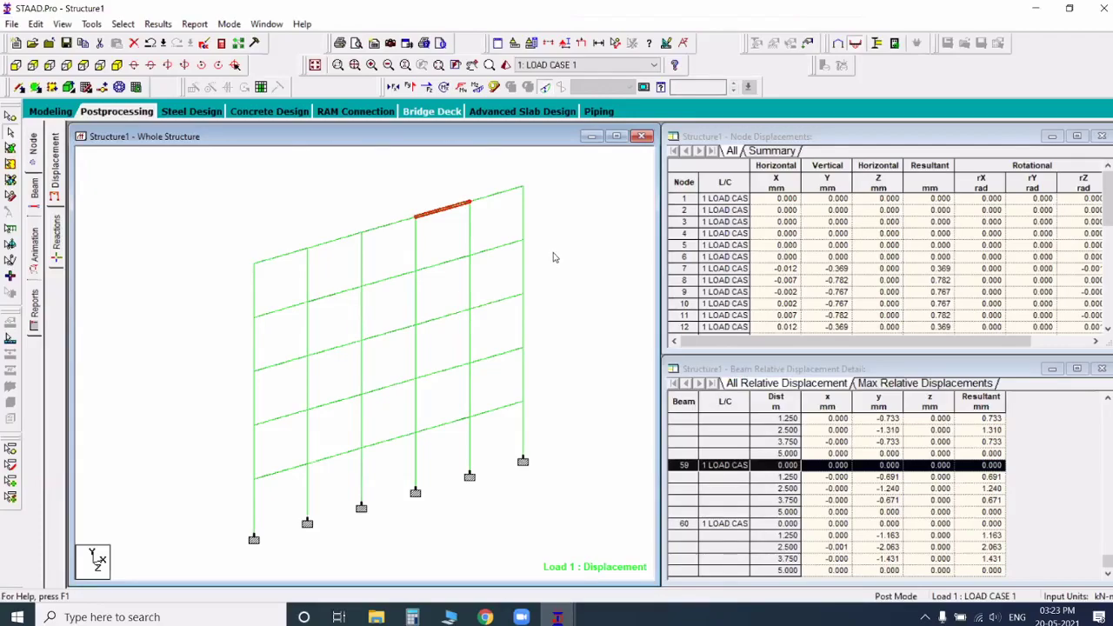
Step: Examine the Bending-Z and Shear-Y diagrams and the global Y deflection of the middle beam on the top level (beam 58)
{"action": "double_click", "coordinate": [383, 229]}
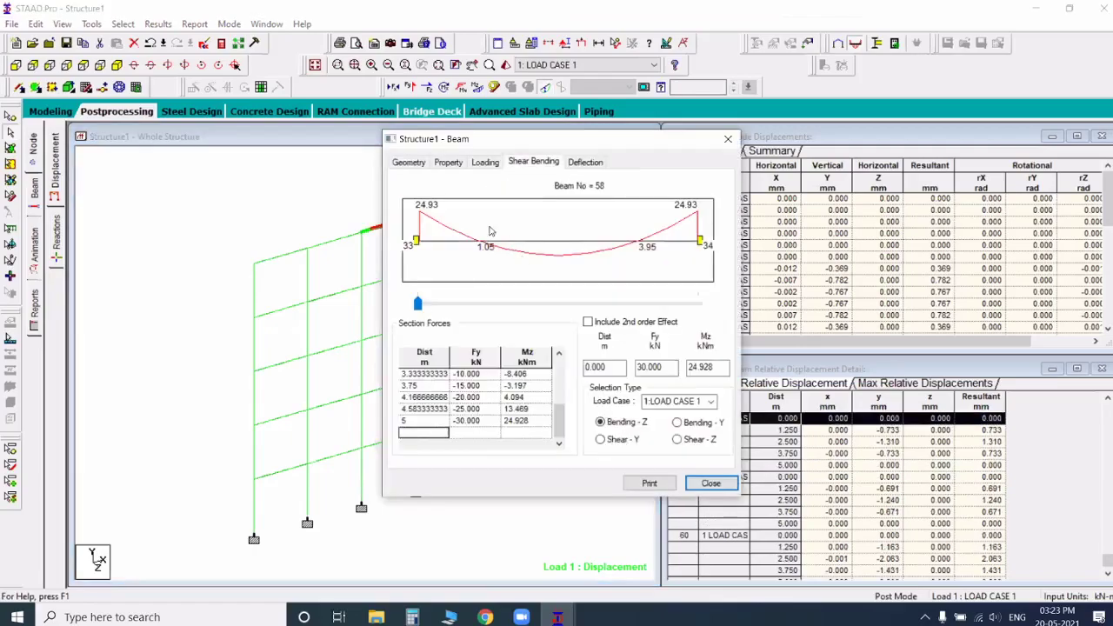
{"action": "left_click", "coordinate": [601, 440]}
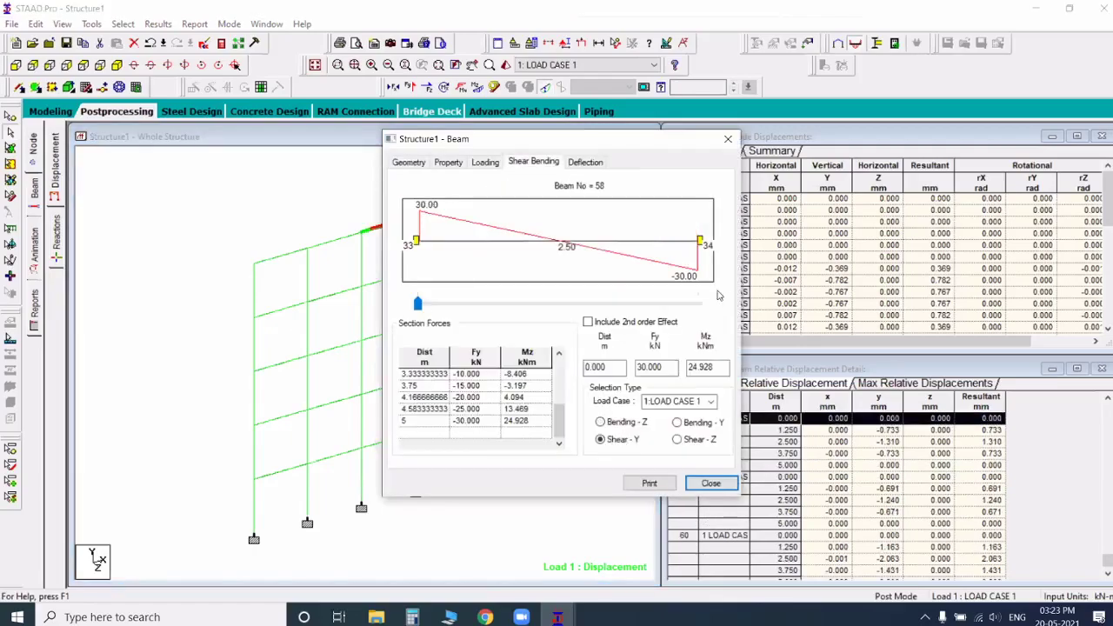
{"action": "left_click", "coordinate": [585, 162]}
{"action": "left_click", "coordinate": [694, 417]}
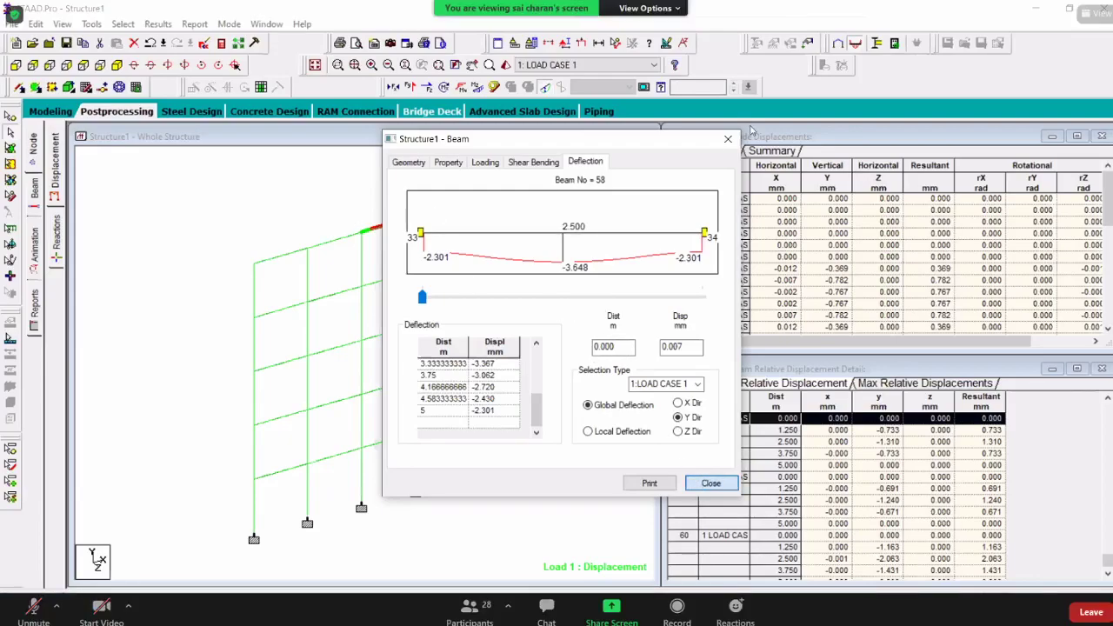
{"action": "left_click", "coordinate": [729, 139]}
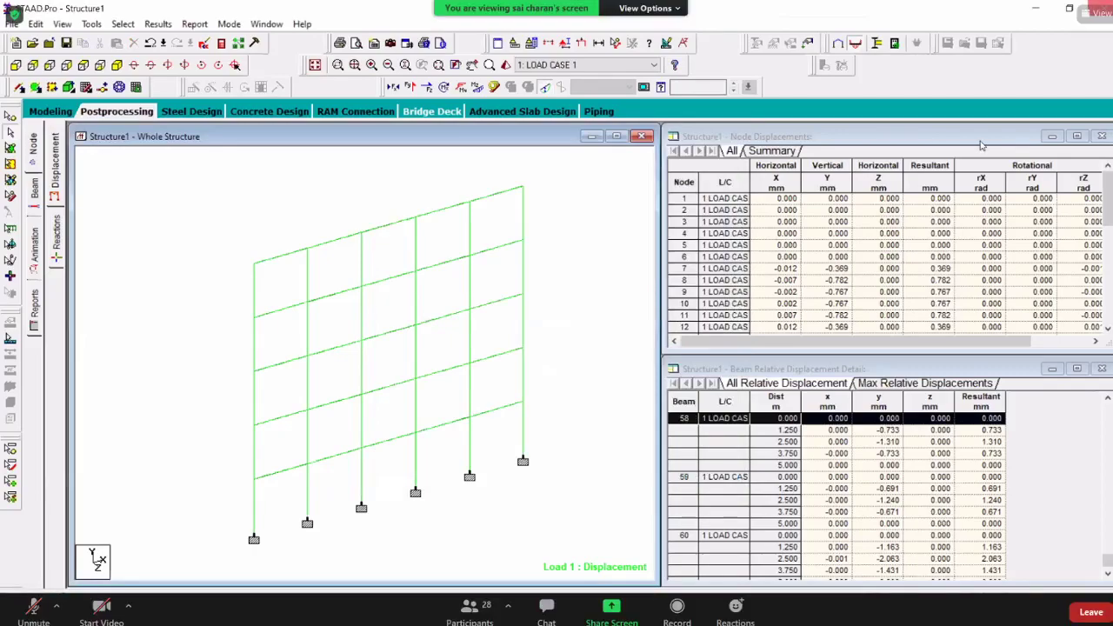
Step: Minimise the Structure1 model and the St mary's folder windows to reach the desktop
{"action": "left_click", "coordinate": [1035, 8]}
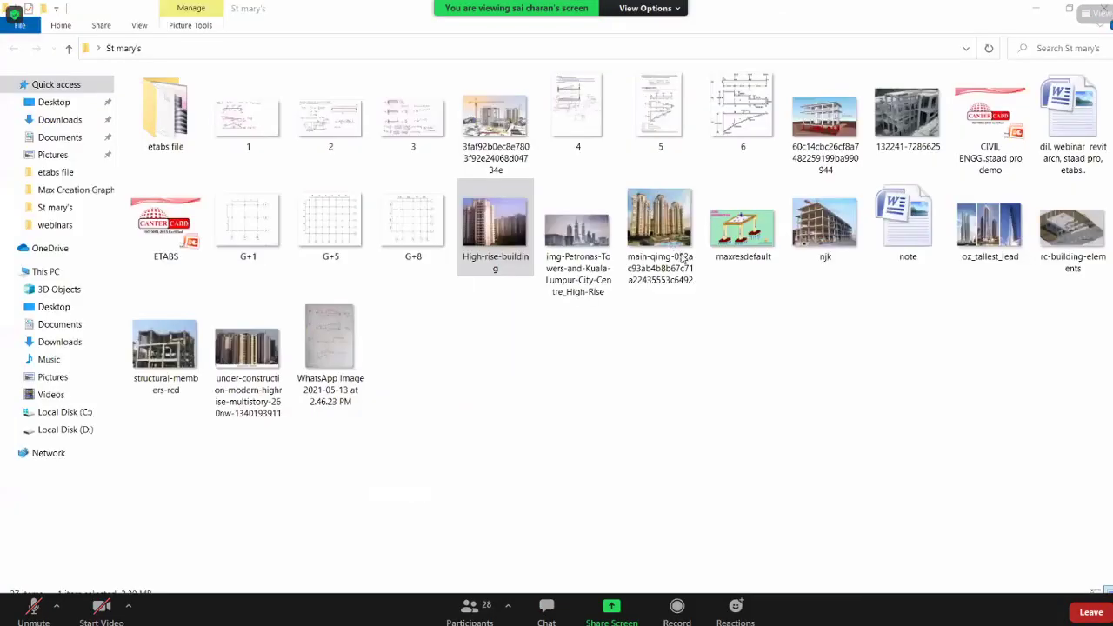
{"action": "left_click", "coordinate": [1035, 7]}
{"action": "right_click", "coordinate": [610, 164]}
{"action": "left_click", "coordinate": [676, 234]}
{"action": "right_click", "coordinate": [644, 194]}
{"action": "left_click", "coordinate": [701, 261]}
{"action": "right_click", "coordinate": [659, 213]}
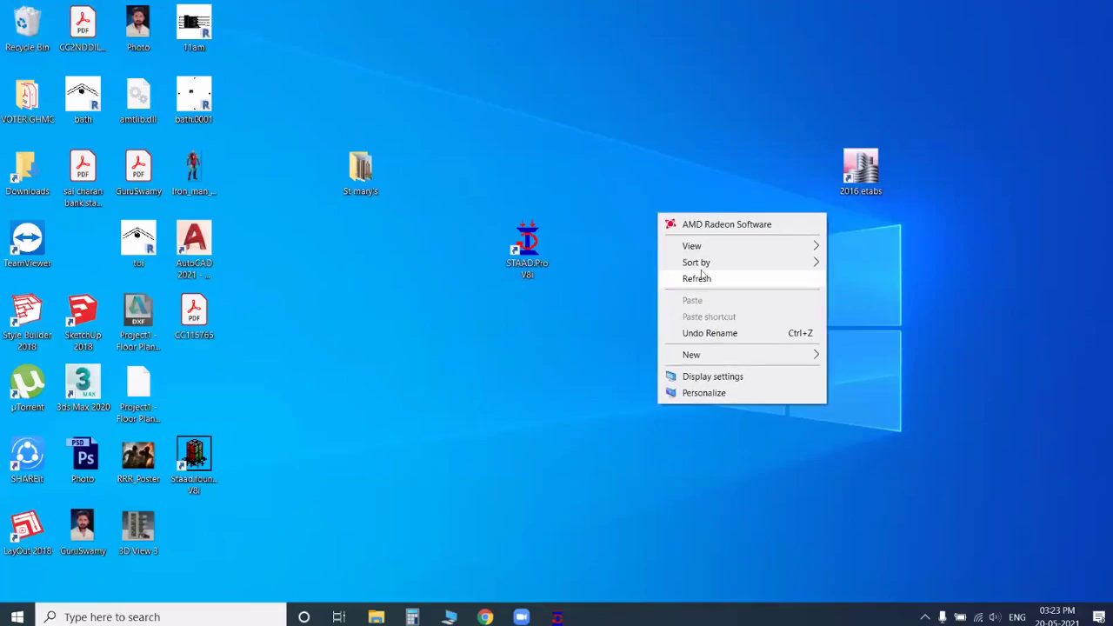
{"action": "left_click", "coordinate": [700, 277]}
{"action": "right_click", "coordinate": [637, 189]}
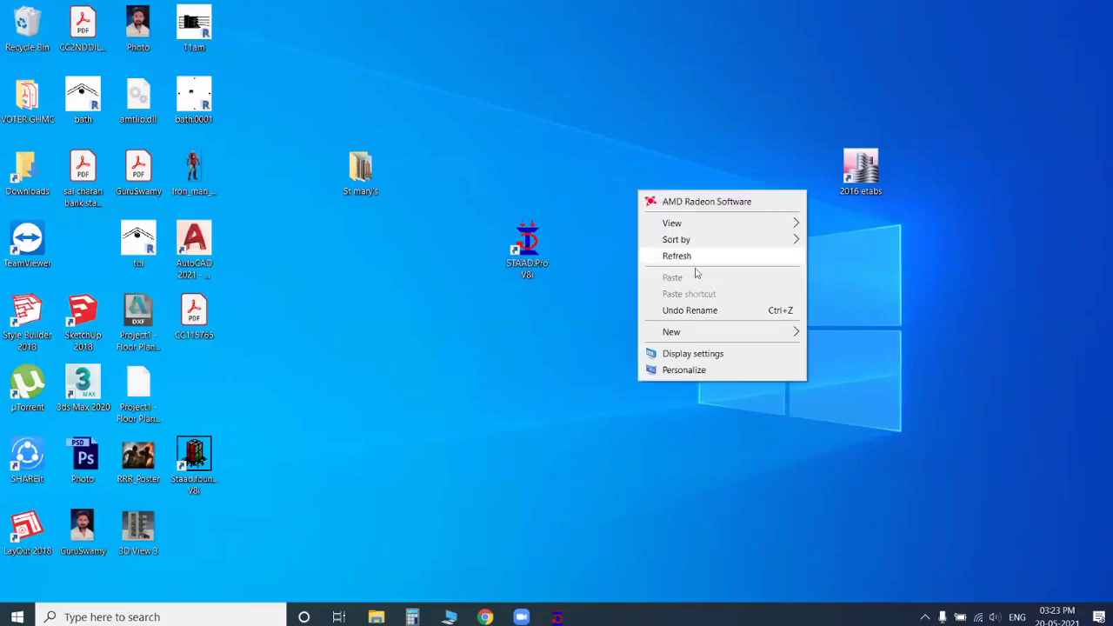
{"action": "left_click", "coordinate": [695, 264]}
{"action": "right_click", "coordinate": [659, 193]}
Step: Open the St mary's folder from the desktop and view the G+5 column grid plan image
{"action": "left_click", "coordinate": [354, 175]}
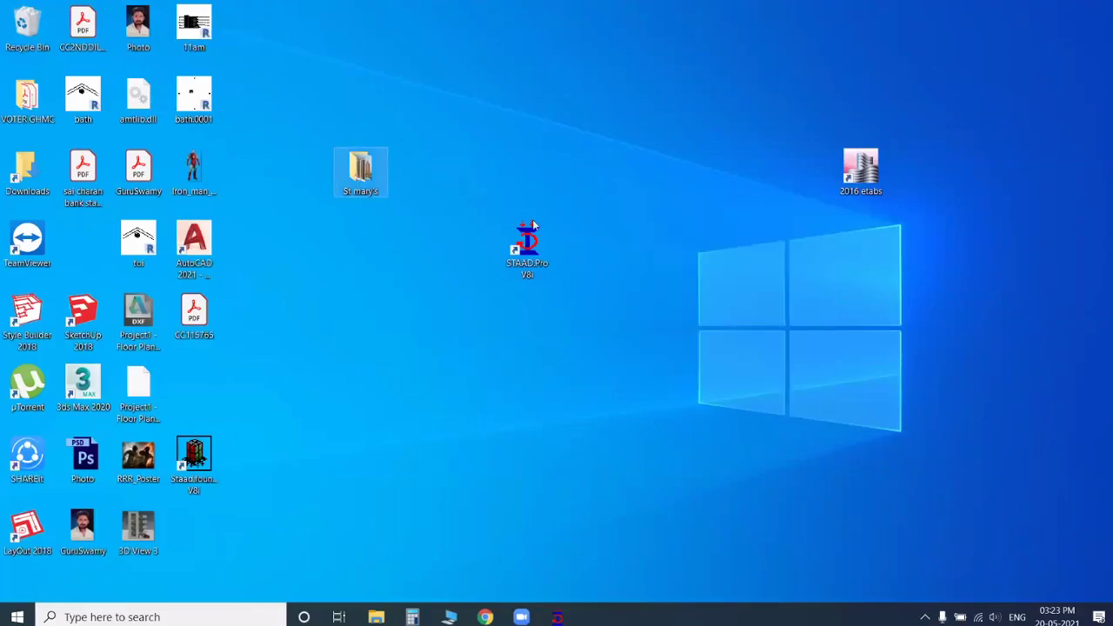
{"action": "key", "text": "Return"}
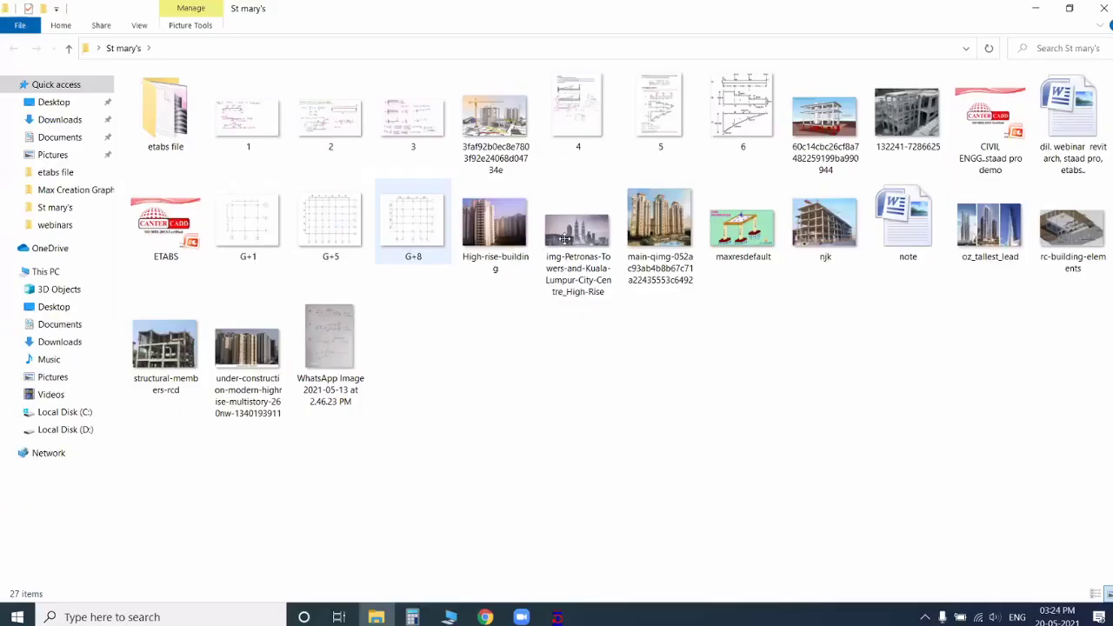
{"action": "key", "text": "Return"}
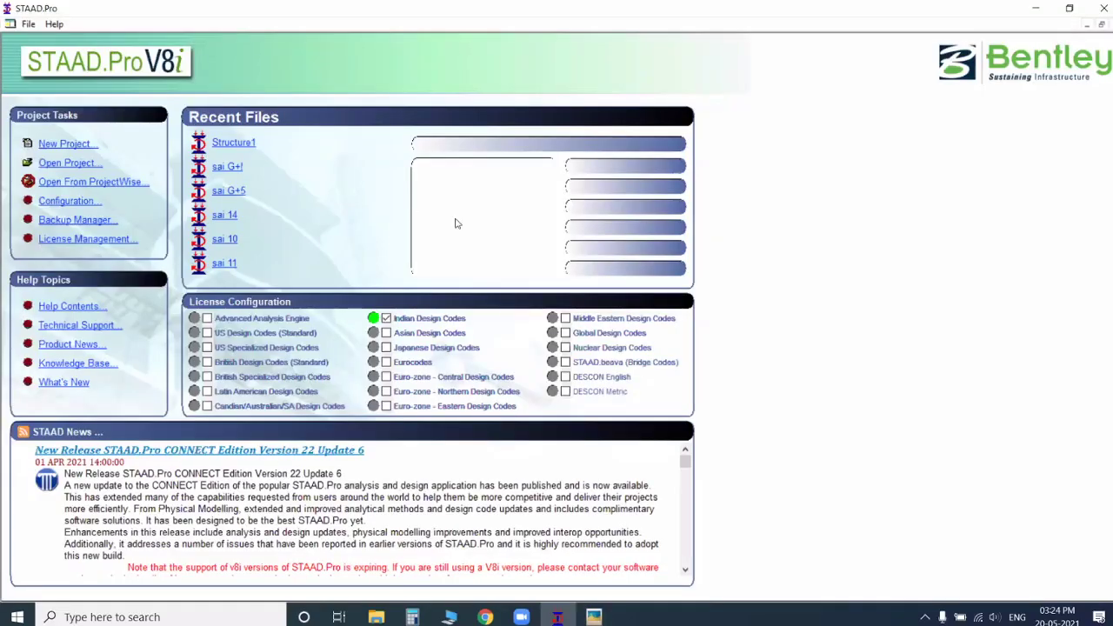
Step: Create a new Plane structure named Structure1 in metres and kilonewtons, overwriting the existing file and starting with Add Beam
{"action": "key", "text": "ctrl+n"}
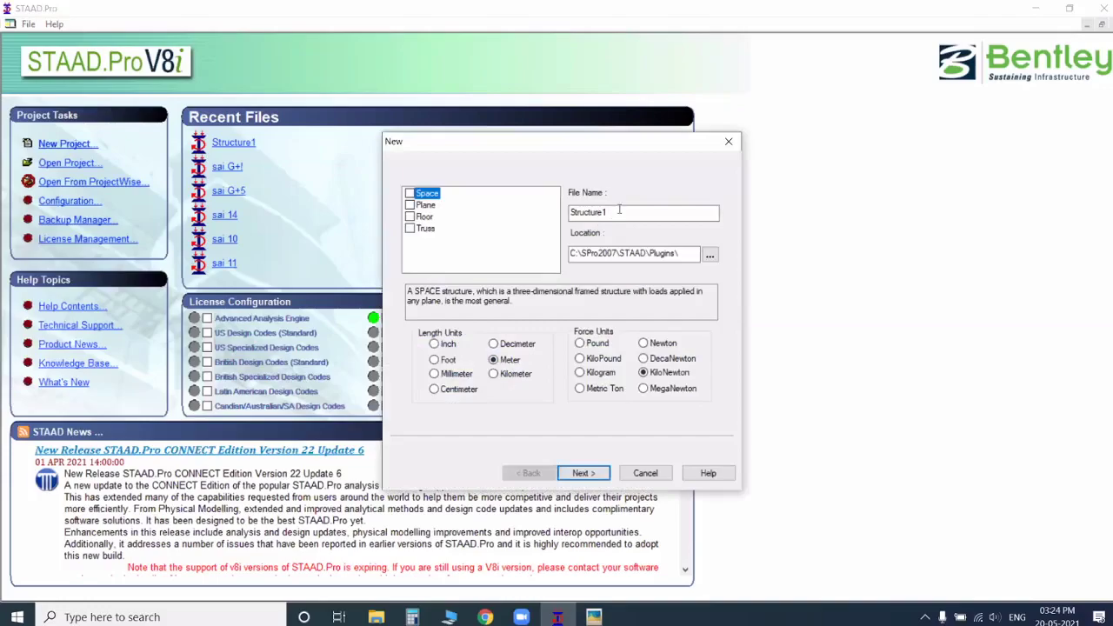
{"action": "key", "text": "Down"}
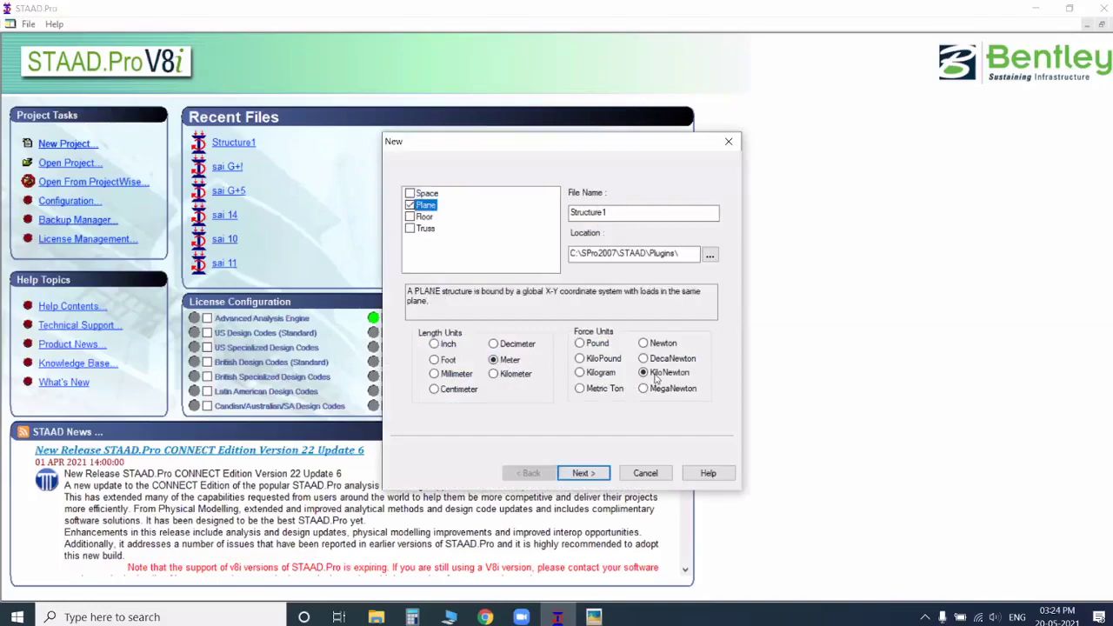
{"action": "key", "text": "Tab"}
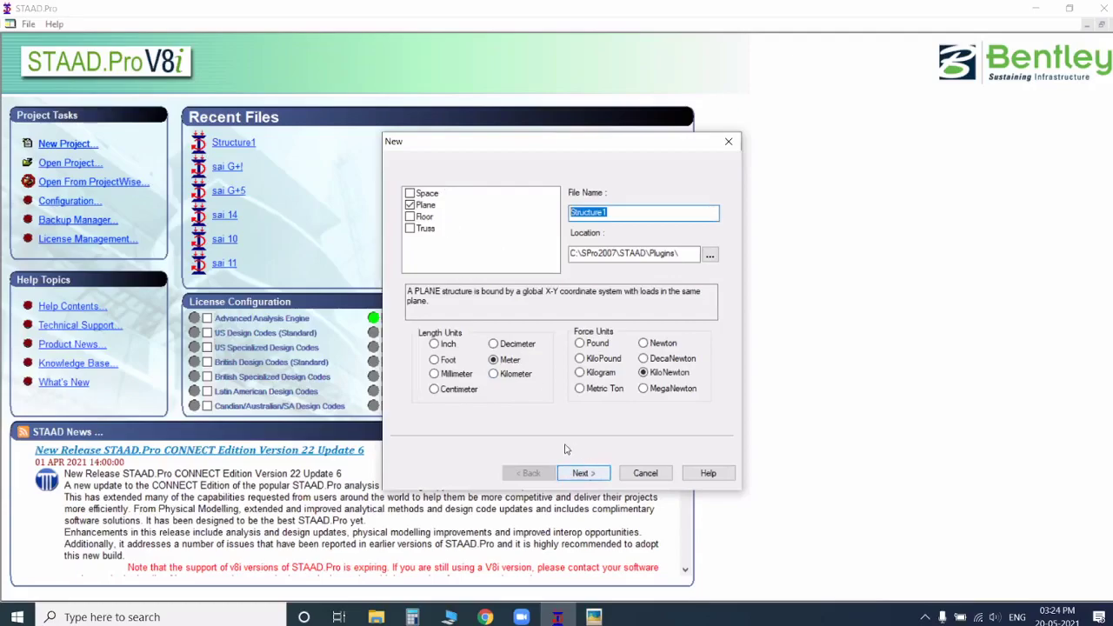
{"action": "key", "text": "Return"}
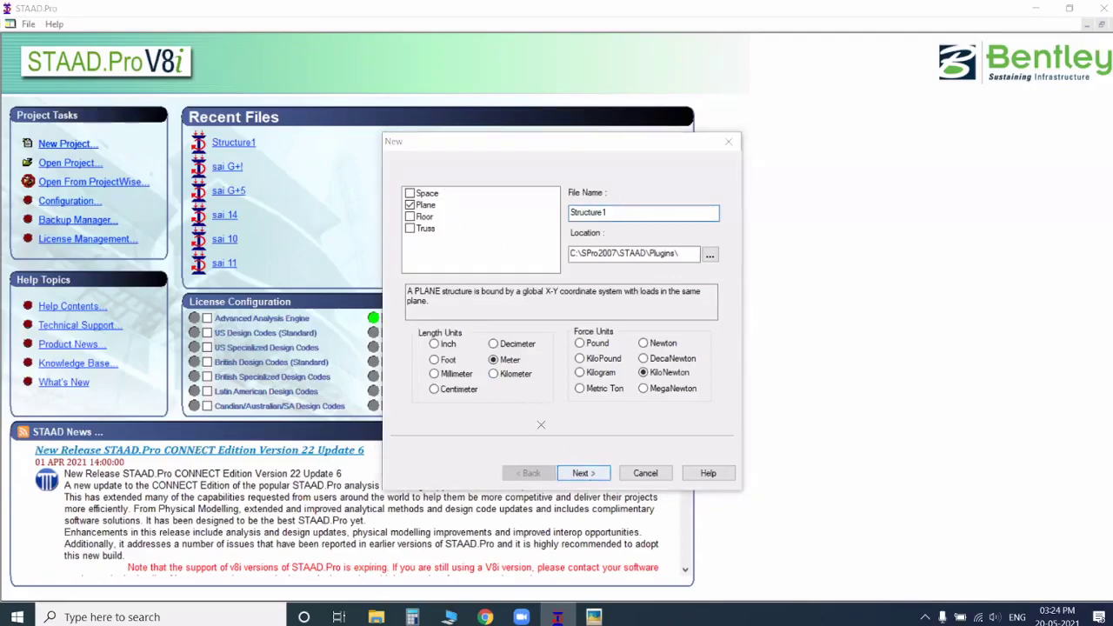
{"action": "key", "text": "Return"}
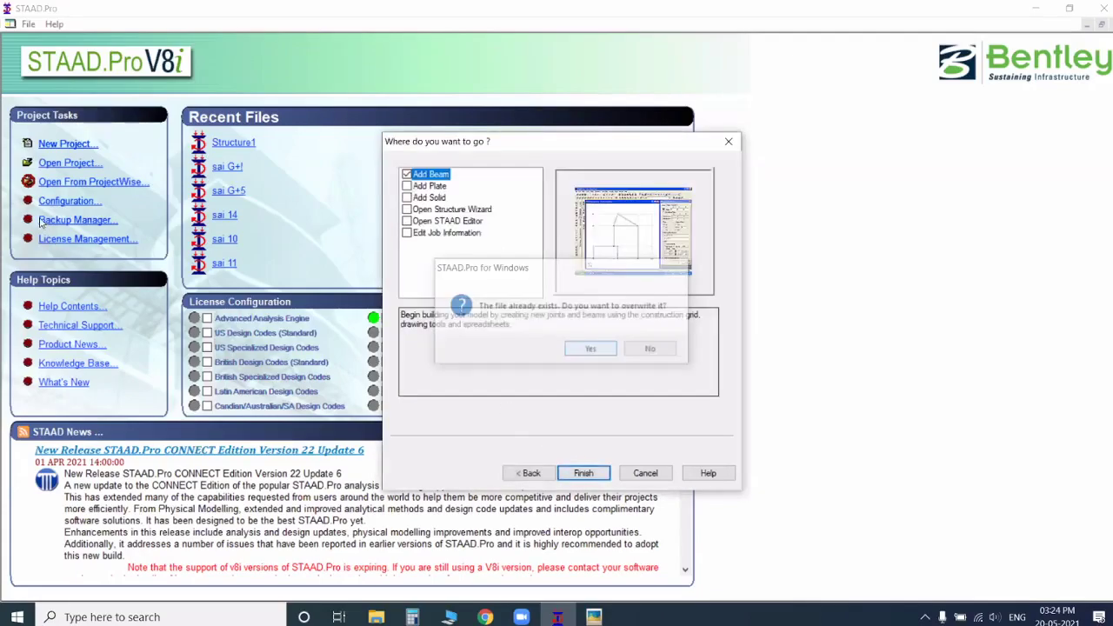
{"action": "key", "text": "Return"}
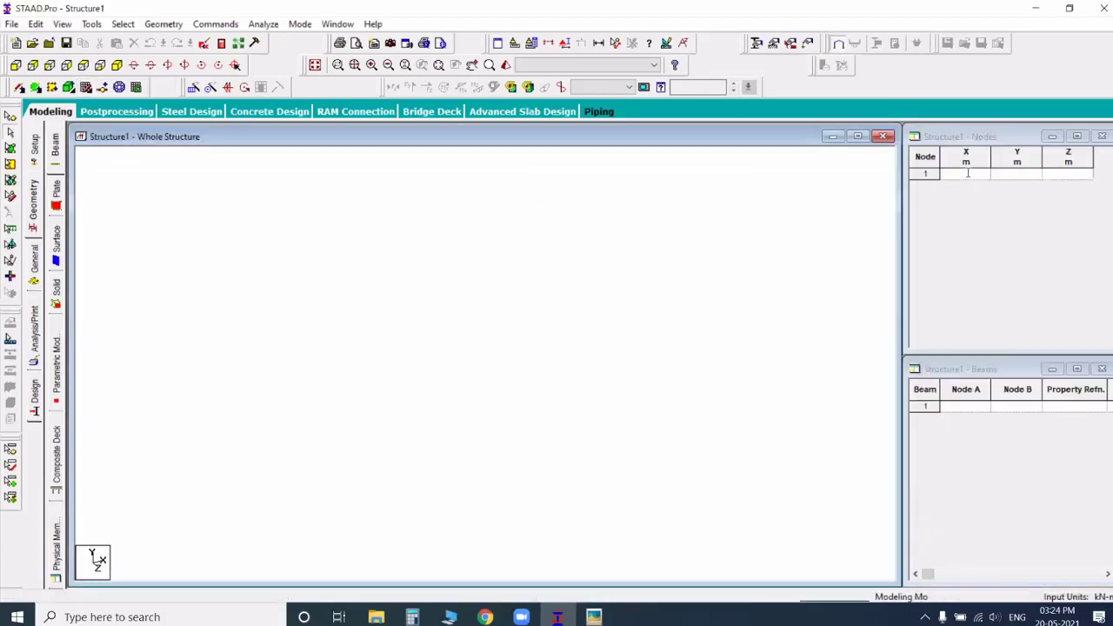
Step: Add the first node at the origin, with X, Y and Z coordinates of 0
{"action": "left_click", "coordinate": [966, 175]}
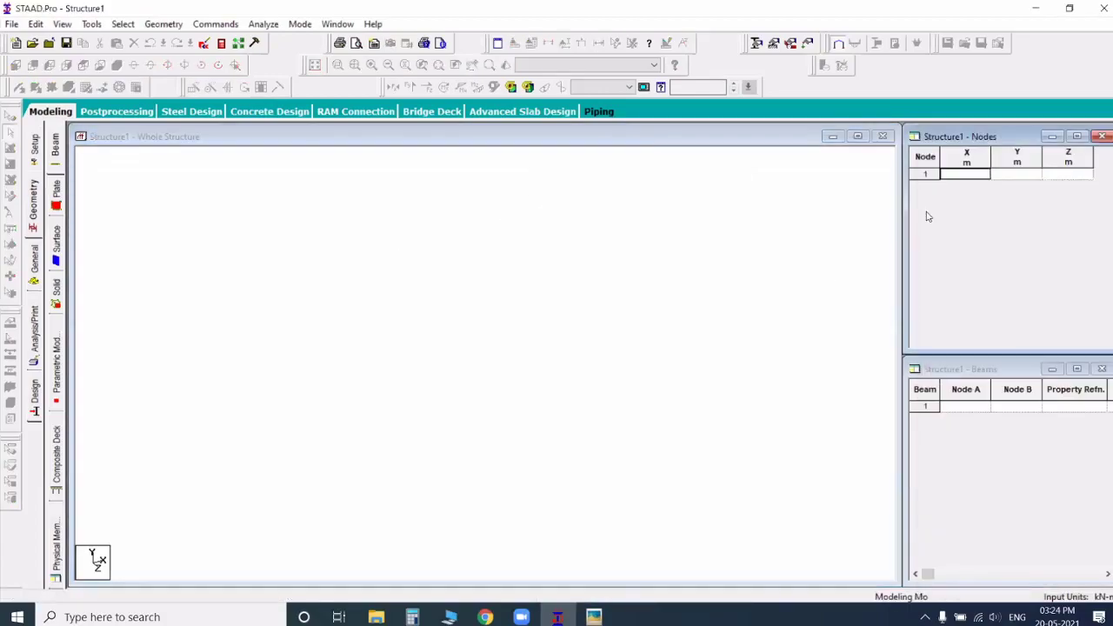
{"action": "type", "text": "0"}
{"action": "key", "text": "Return"}
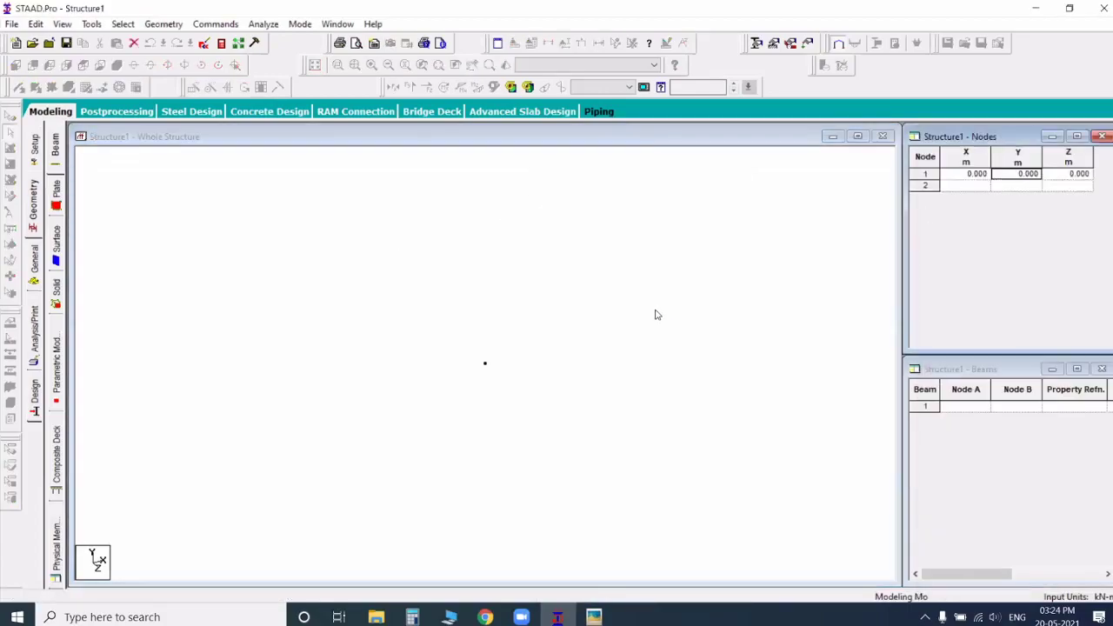
Step: Select the origin node with the nodes cursor and open Translational Repeat for it
{"action": "left_click", "coordinate": [120, 158]}
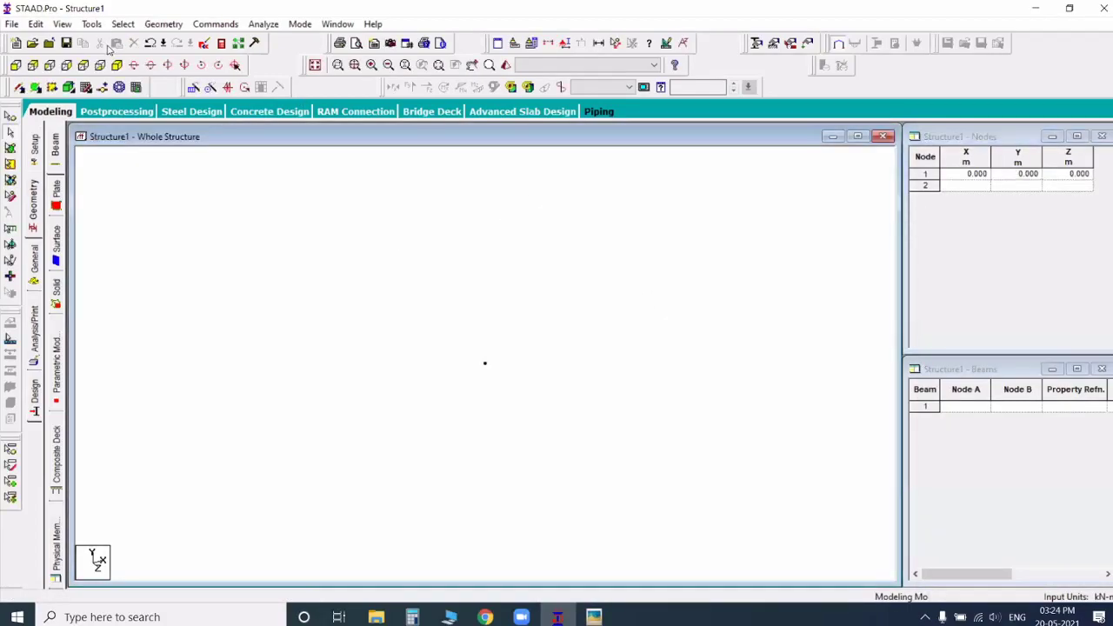
{"action": "left_click", "coordinate": [123, 23]}
{"action": "left_click", "coordinate": [152, 40]}
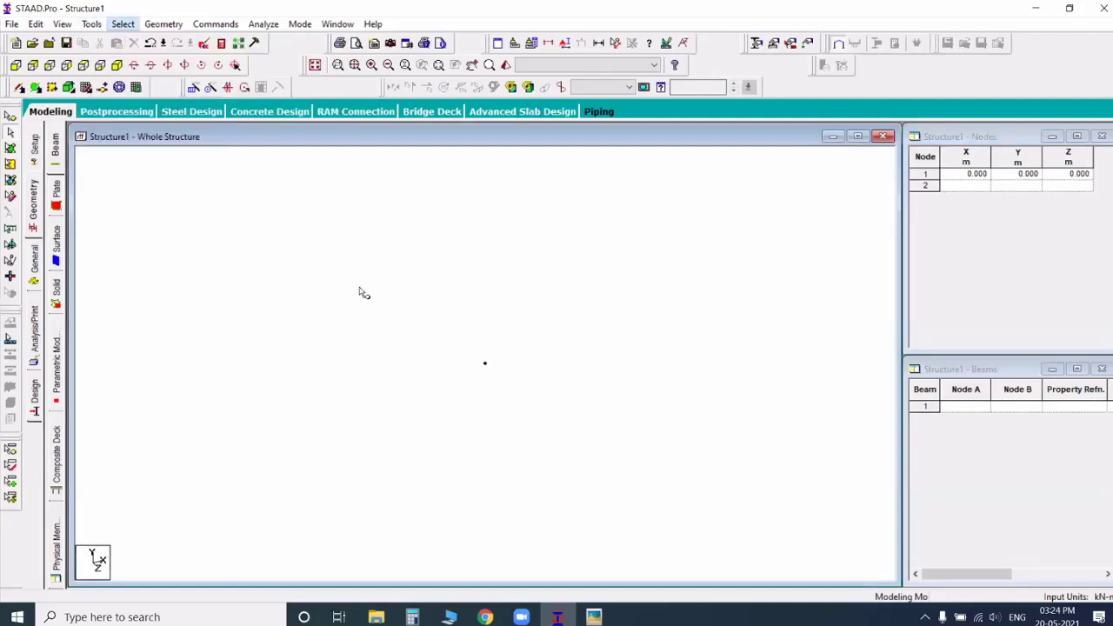
{"action": "left_click", "coordinate": [485, 363]}
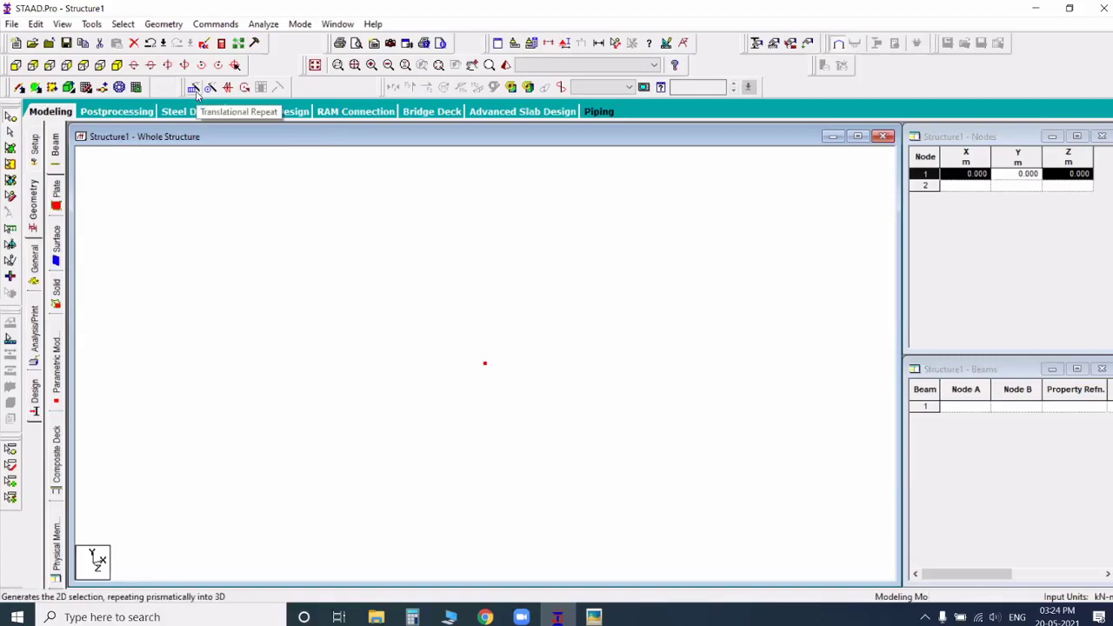
{"action": "left_click", "coordinate": [164, 24]}
{"action": "left_click", "coordinate": [241, 226]}
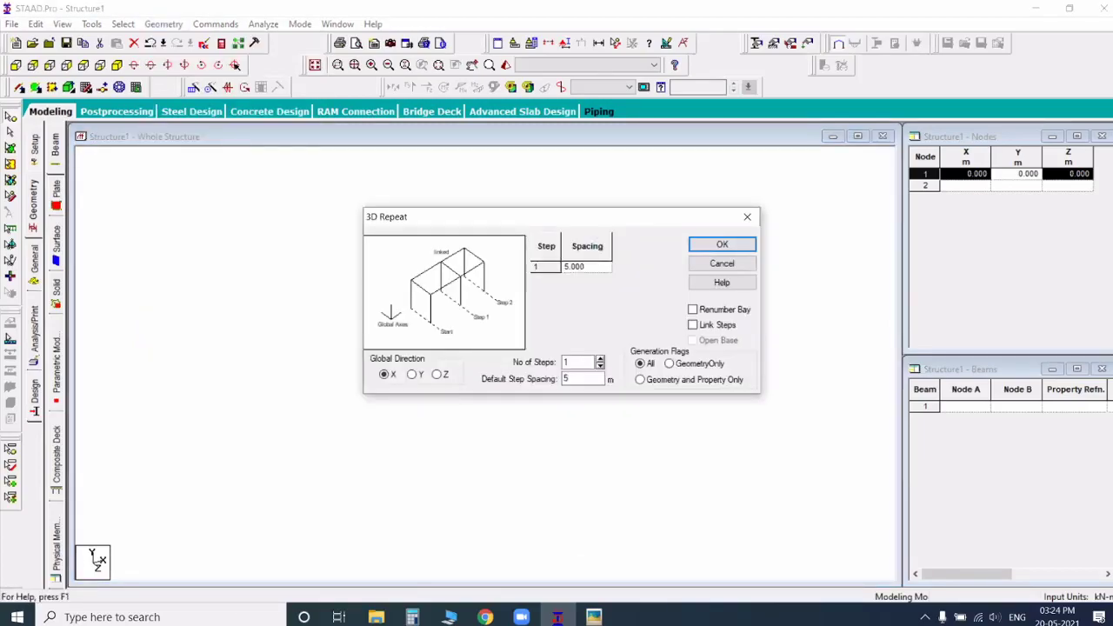
Step: Bring up the G+5 plan image and arrange it and the 3D Repeat dialog side by side
{"action": "mouse_move", "coordinate": [594, 616]}
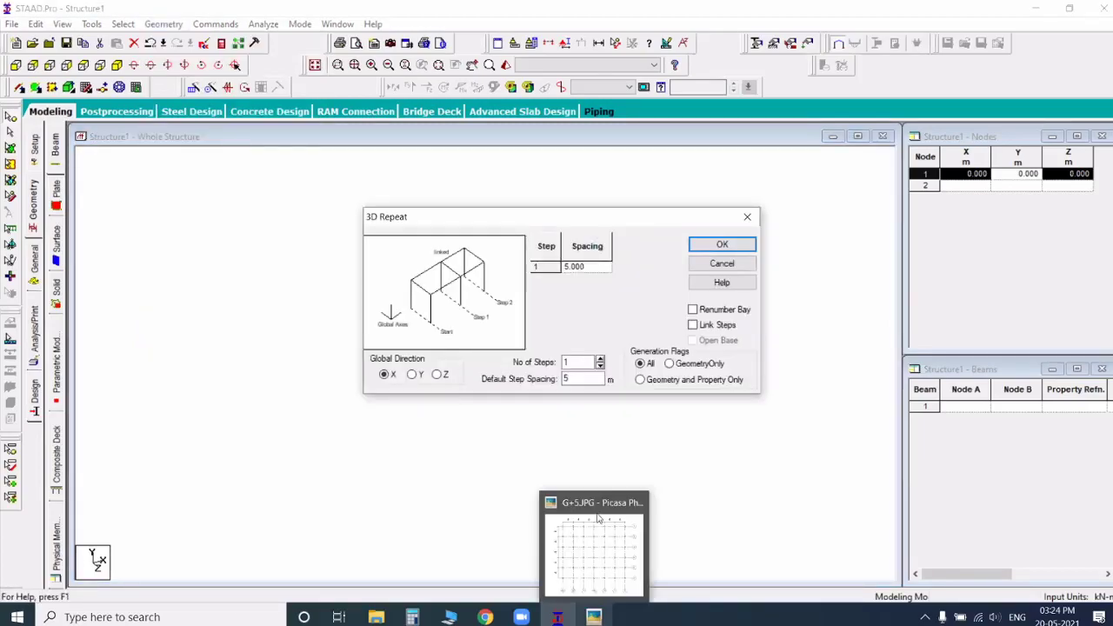
{"action": "left_click", "coordinate": [603, 555]}
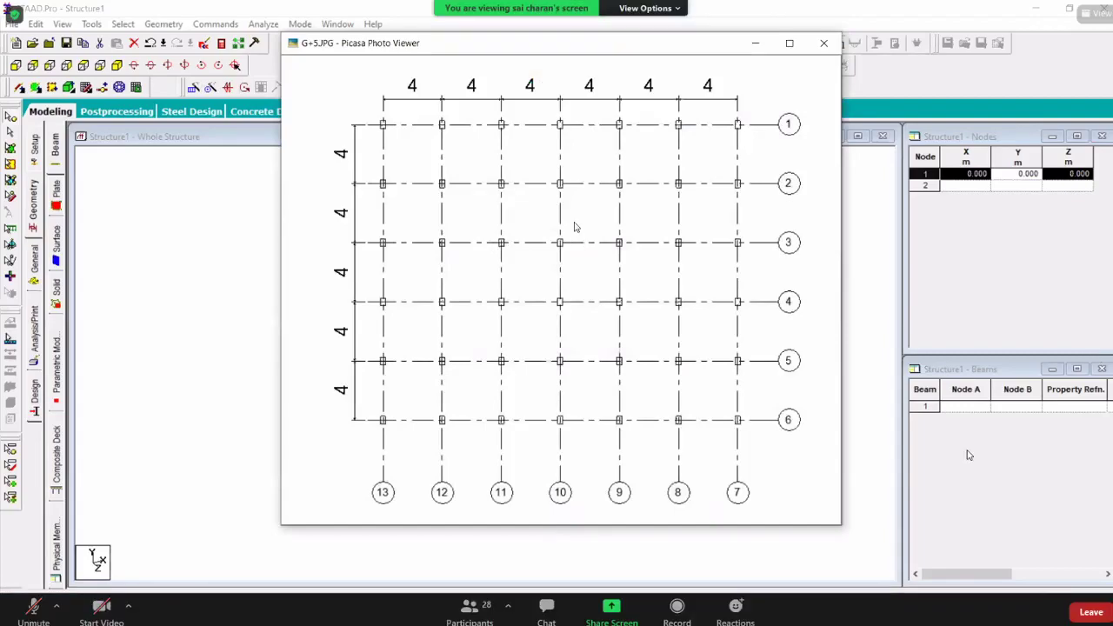
{"action": "left_click_drag", "start_coordinate": [556, 43], "coordinate": [300, 68]}
{"action": "key", "text": "alt+Tab"}
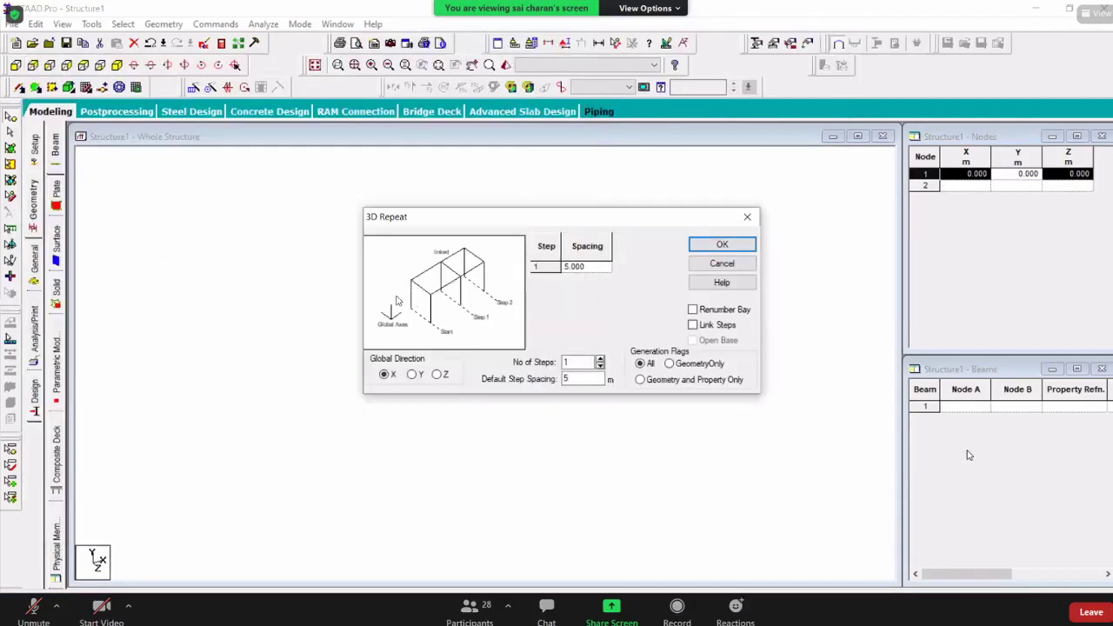
{"action": "left_click_drag", "start_coordinate": [487, 217], "coordinate": [663, 199]}
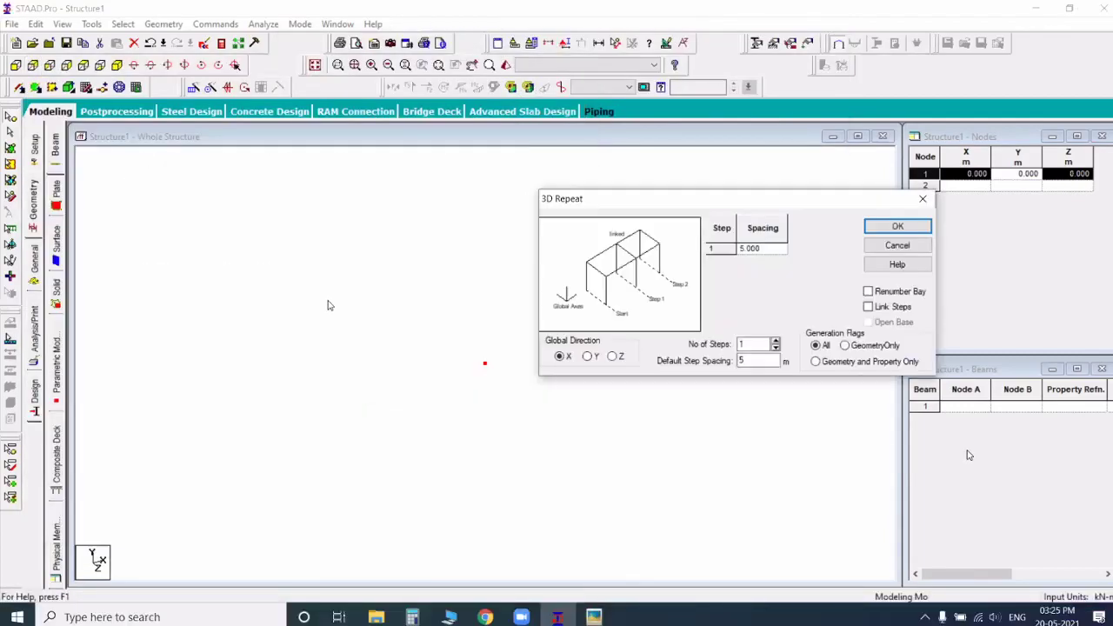
{"action": "key", "text": "alt+Tab"}
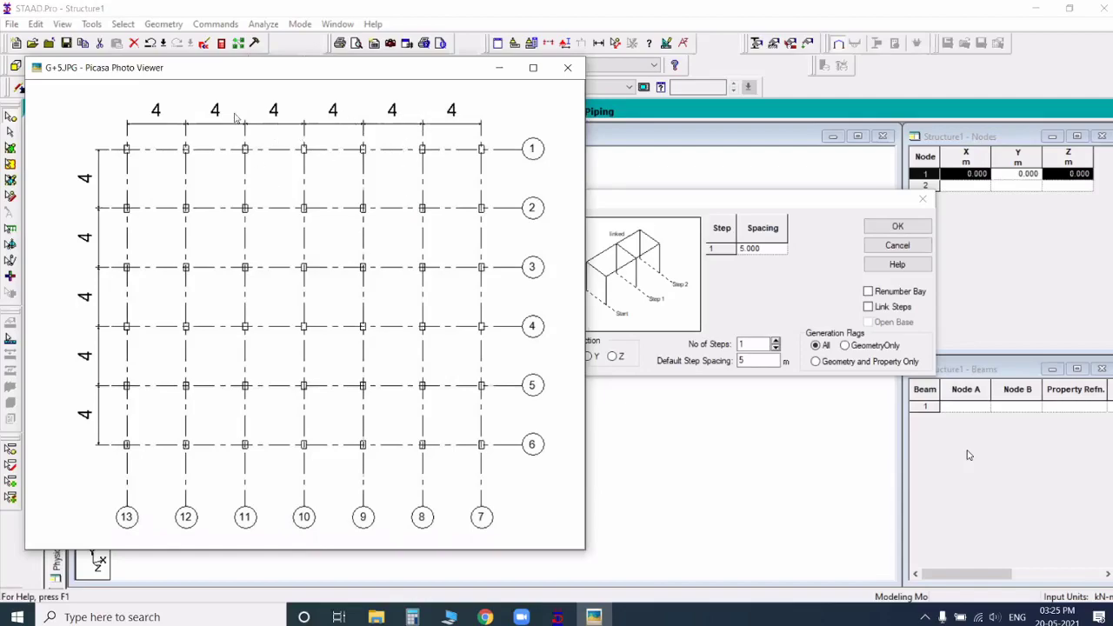
Step: Repeat the origin node along X in 6 steps of 4 m with the steps linked
{"action": "left_click", "coordinate": [746, 345]}
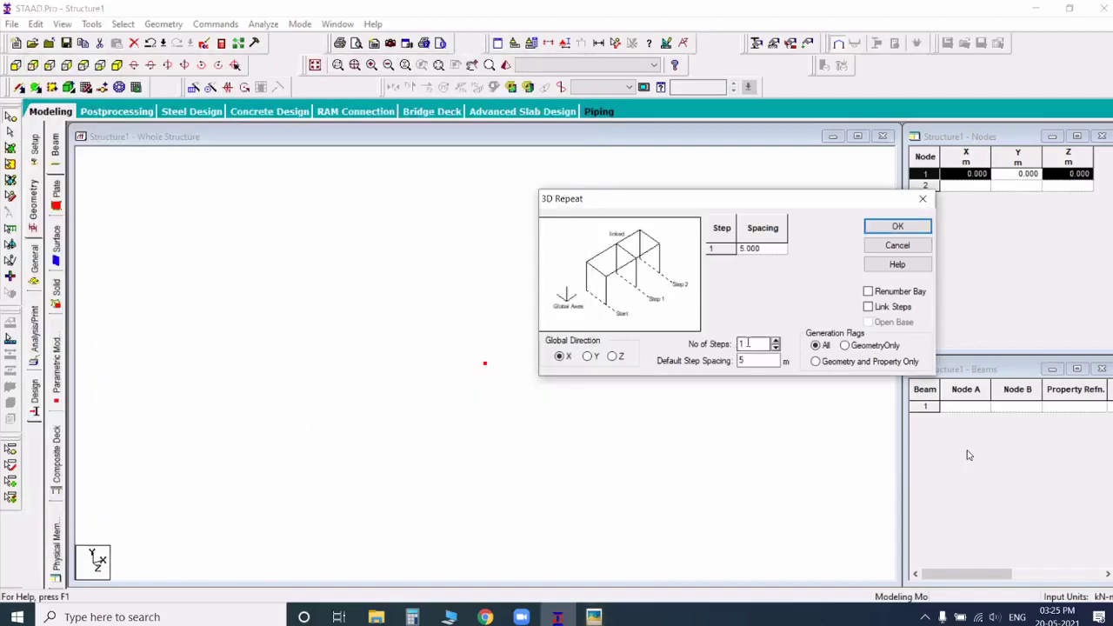
{"action": "key", "text": "BackSpace"}
{"action": "type", "text": "6"}
{"action": "key", "text": "Tab"}
{"action": "type", "text": "4"}
{"action": "left_click", "coordinate": [878, 313]}
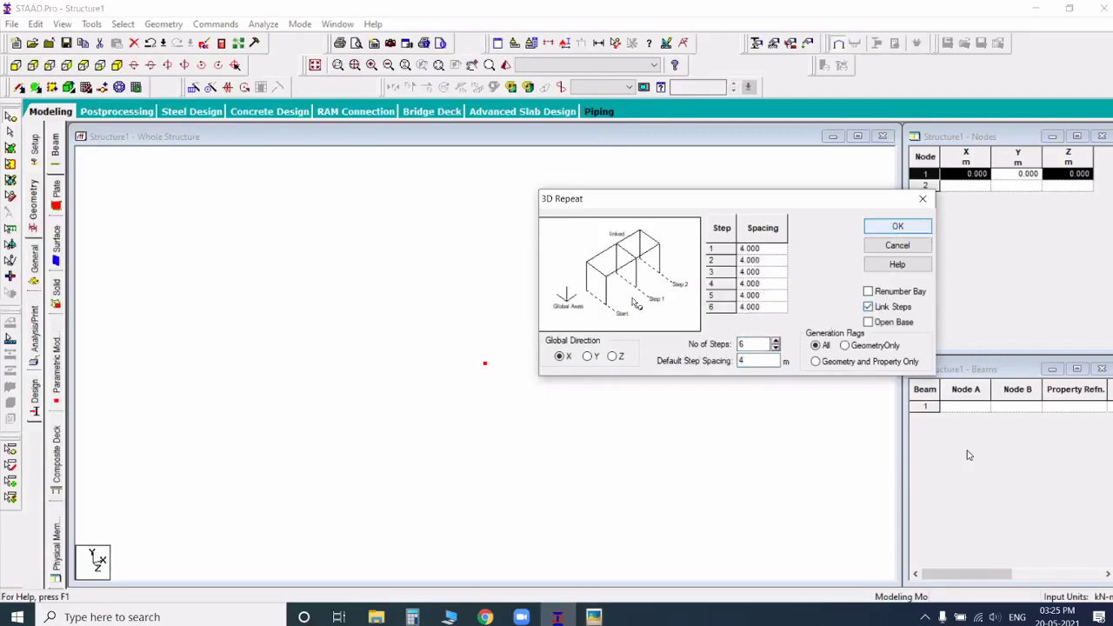
{"action": "key", "text": "Return"}
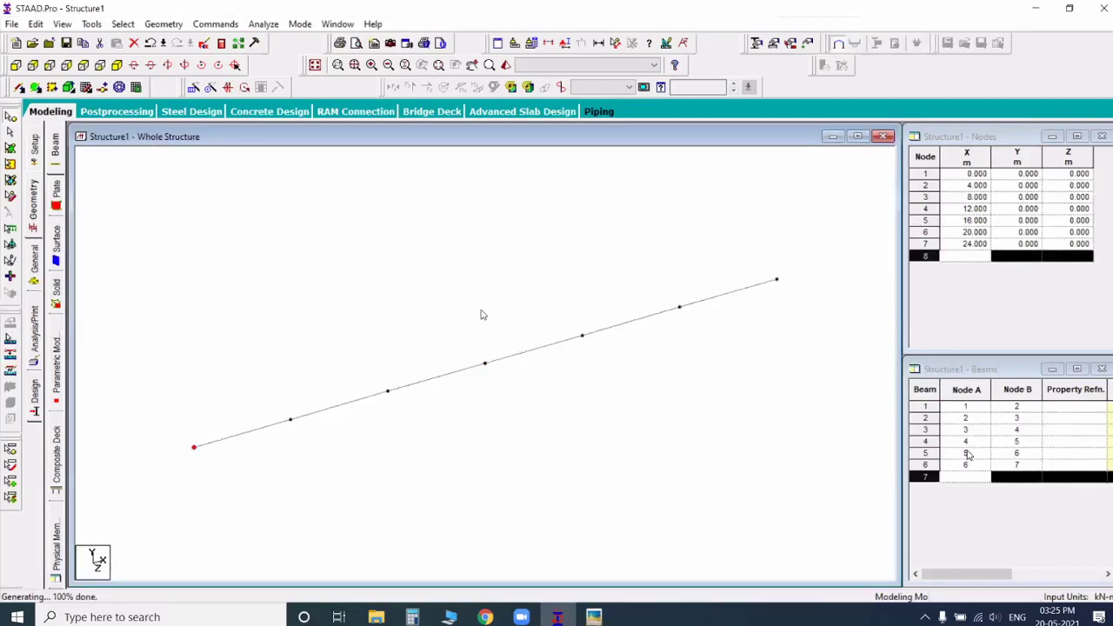
Step: Check the G+5 plan, select the whole row of beams and set up a Translational Repeat in Y with 6 steps of 4 m
{"action": "key", "text": "alt+Tab"}
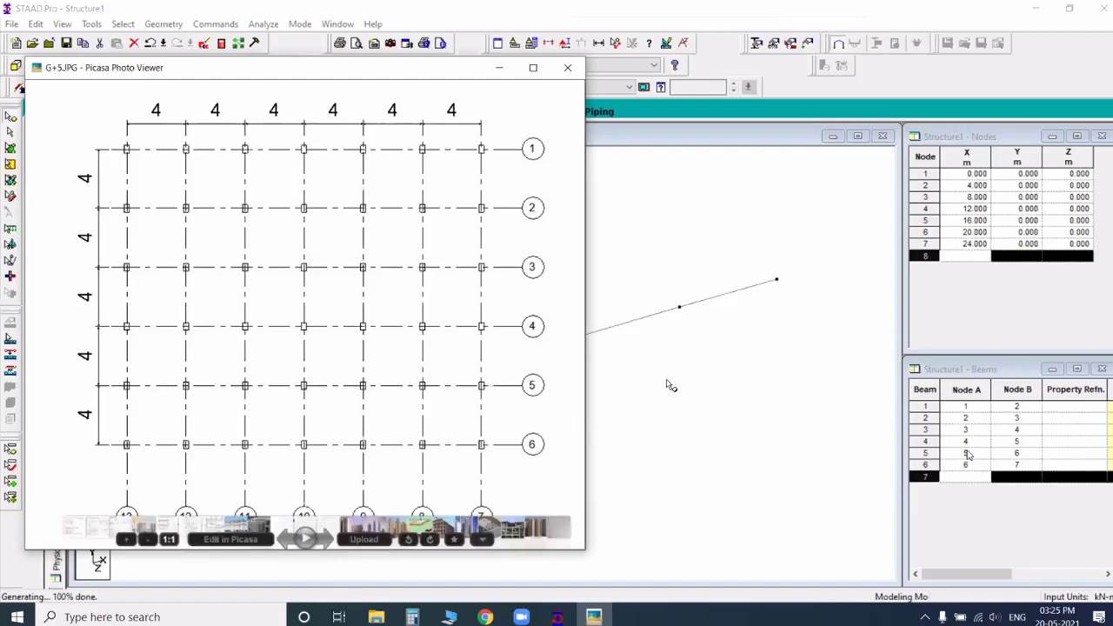
{"action": "left_click", "coordinate": [10, 138]}
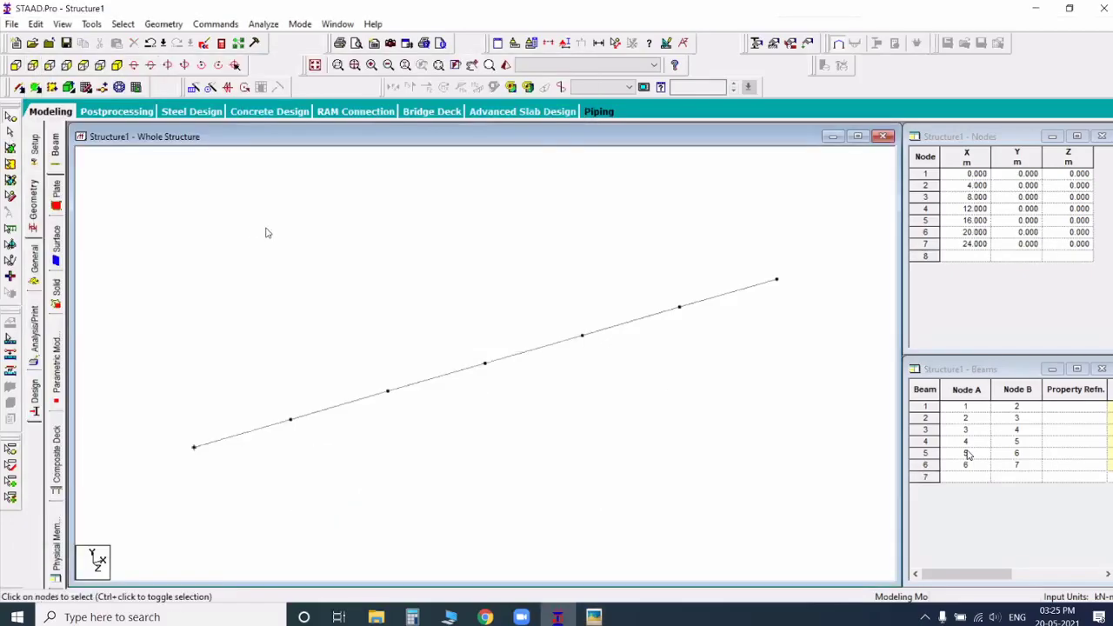
{"action": "left_click_drag", "start_coordinate": [119, 177], "coordinate": [731, 481]}
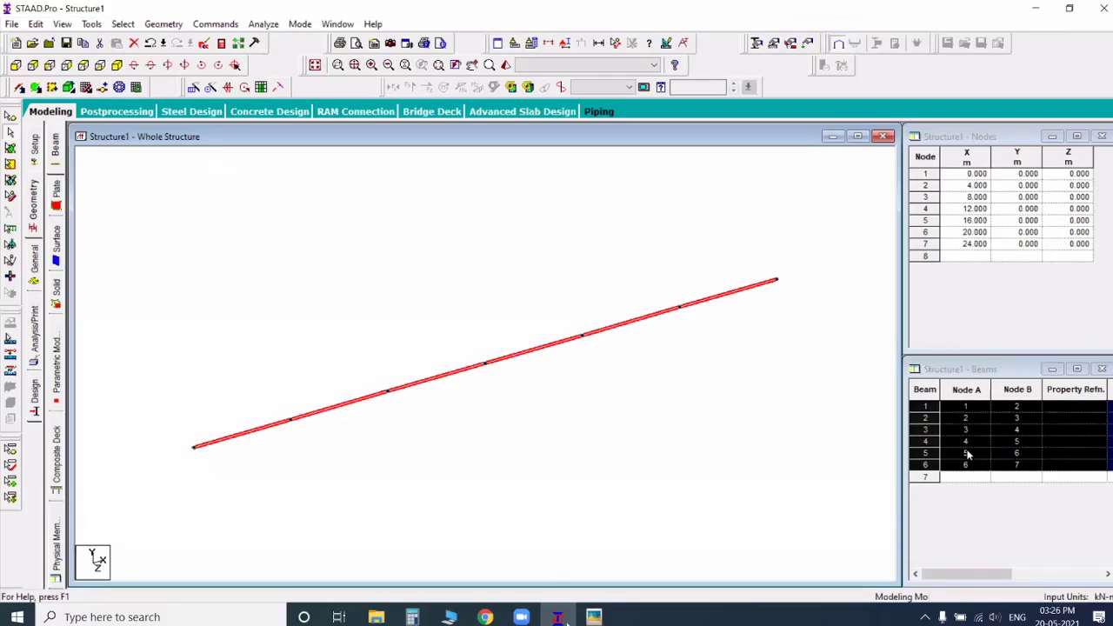
{"action": "key", "text": "alt+g"}
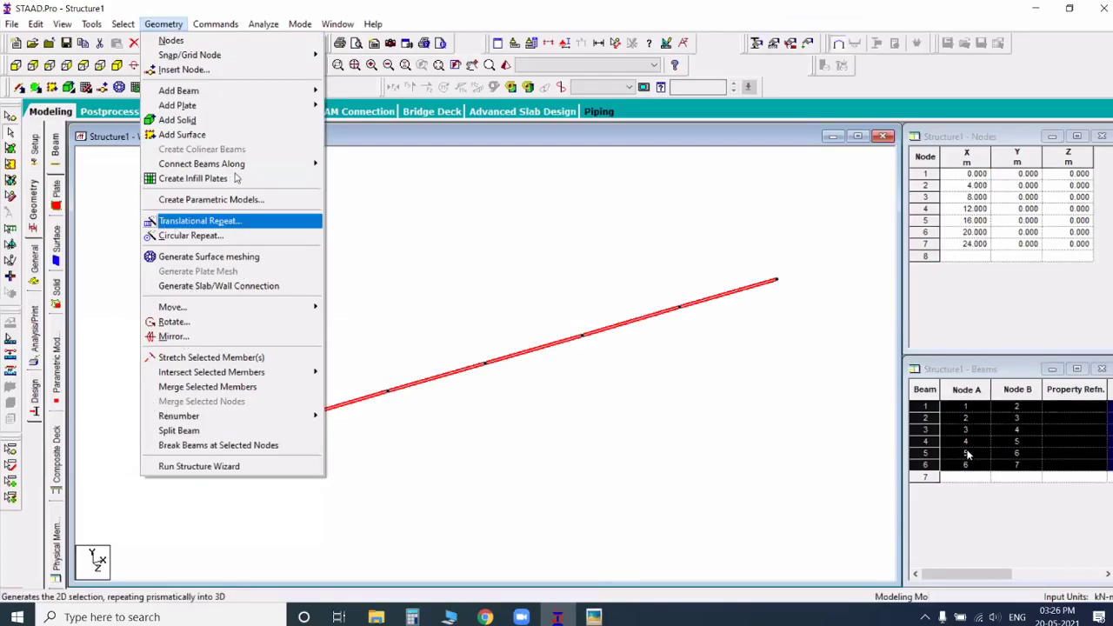
{"action": "left_click", "coordinate": [217, 221]}
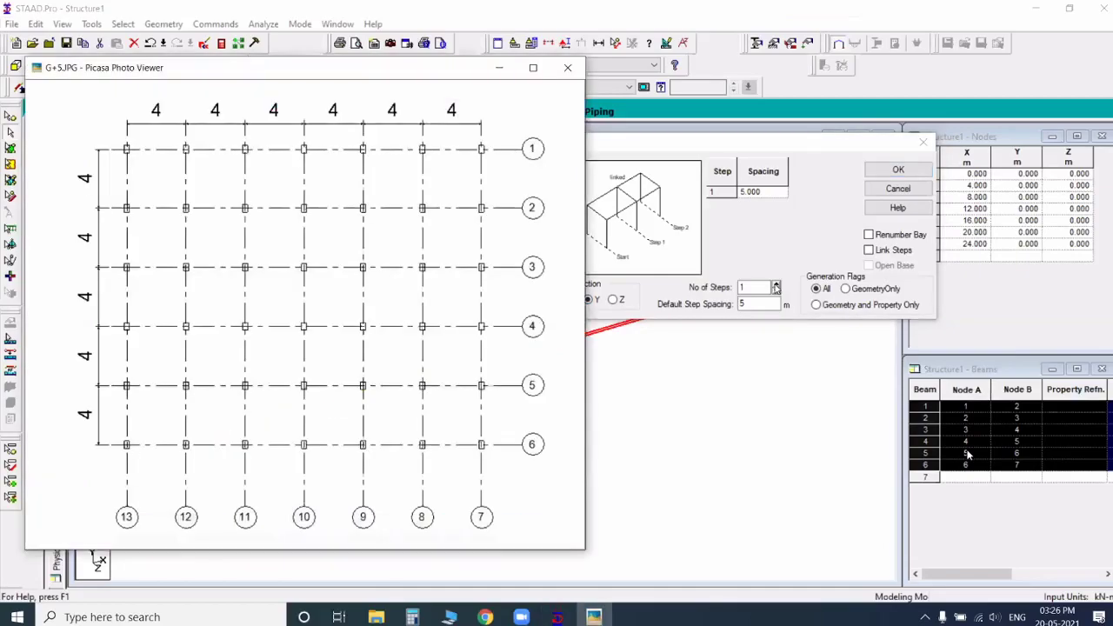
{"action": "left_click", "coordinate": [776, 285]}
{"action": "left_click", "coordinate": [776, 284]}
{"action": "left_click", "coordinate": [776, 284]}
{"action": "left_click", "coordinate": [775, 284]}
{"action": "left_click", "coordinate": [756, 288]}
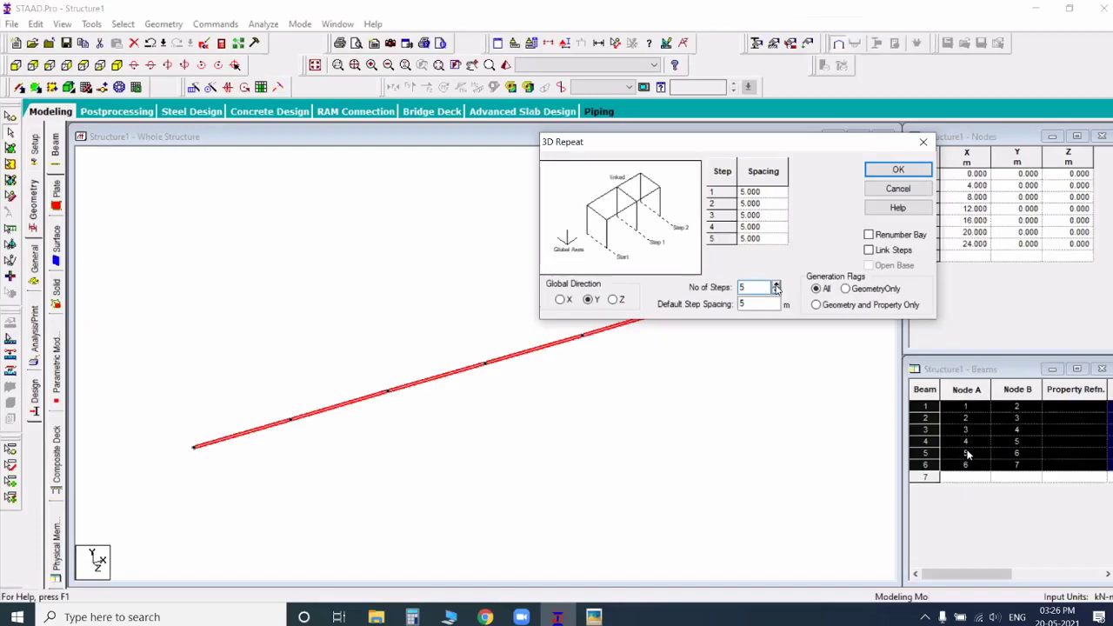
{"action": "left_click", "coordinate": [776, 285]}
{"action": "key", "text": "Tab"}
{"action": "type", "text": "4"}
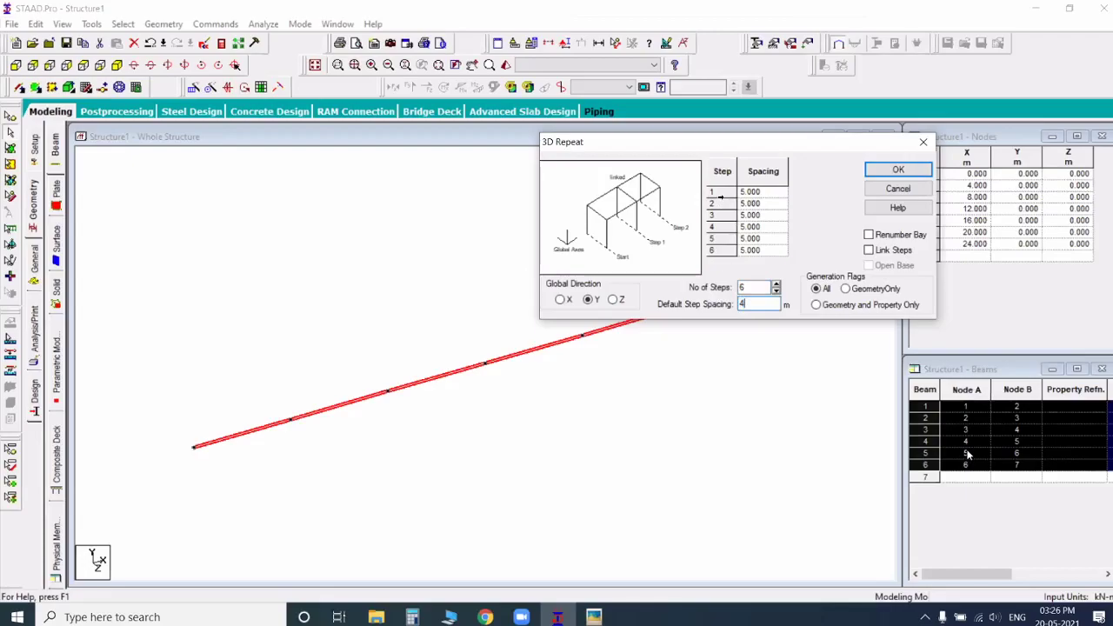
Step: Set the spacing of the repeat's first step to 2 m
{"action": "left_click", "coordinate": [762, 199]}
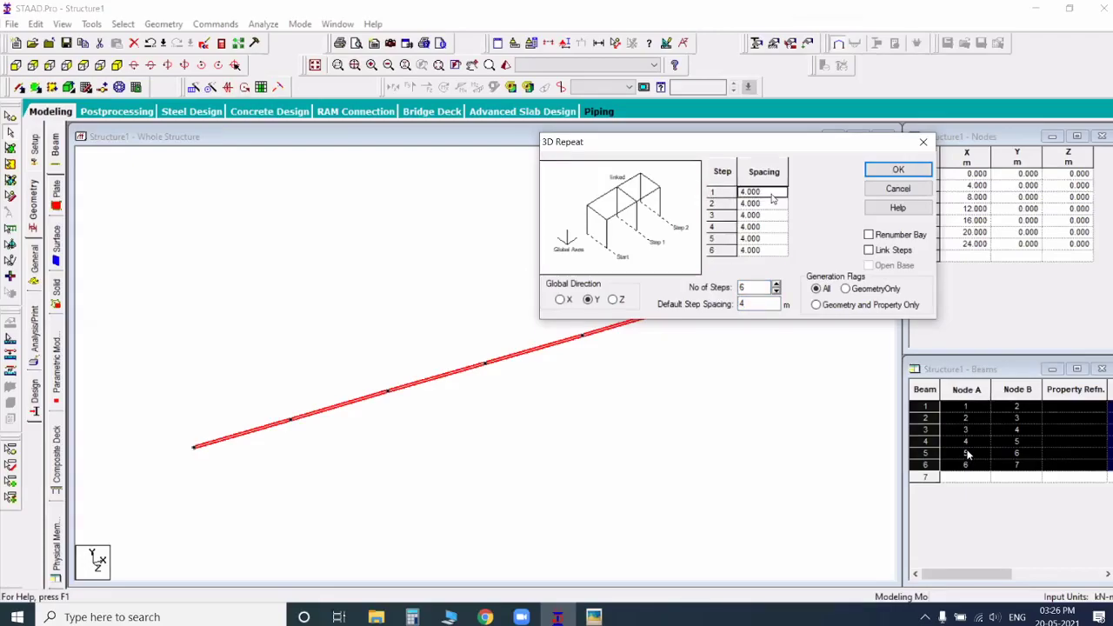
{"action": "left_click", "coordinate": [772, 195]}
{"action": "type", "text": "2"}
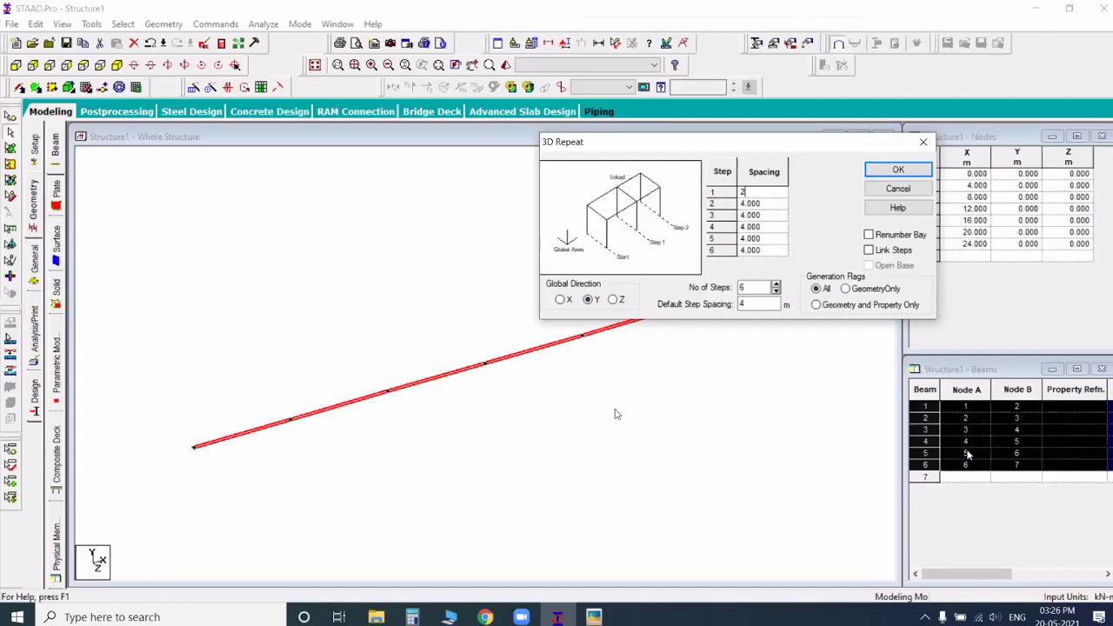
Step: Switch to WhatsApp Web and send the Zoom meeting link with its embedded passcode to the unsaved contact who cannot connect
{"action": "left_click", "coordinate": [486, 615]}
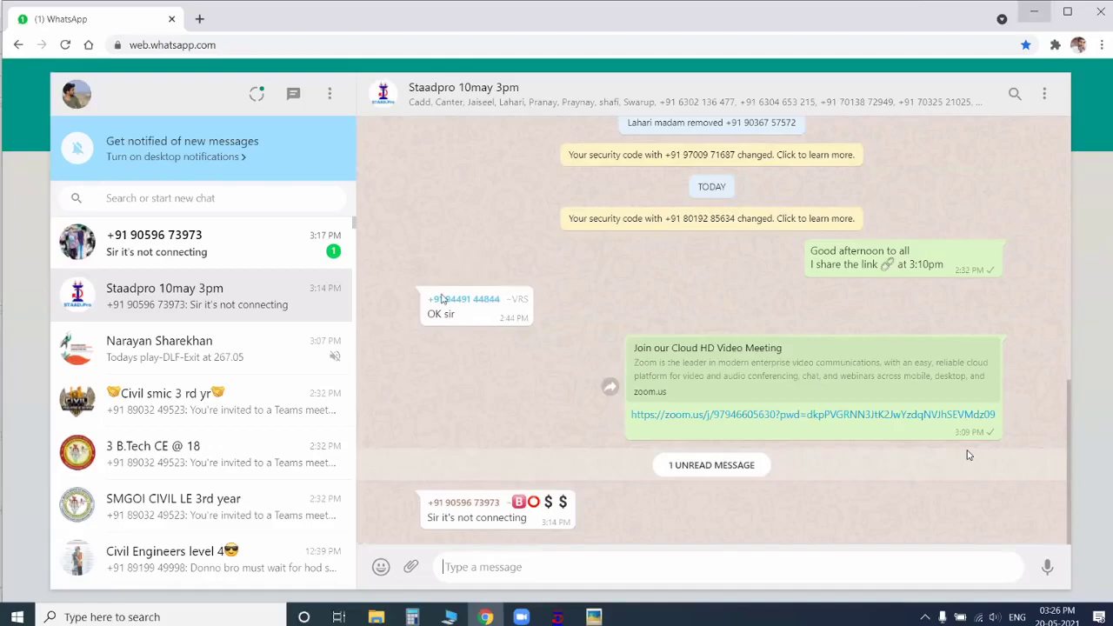
{"action": "key", "text": "alt+Tab"}
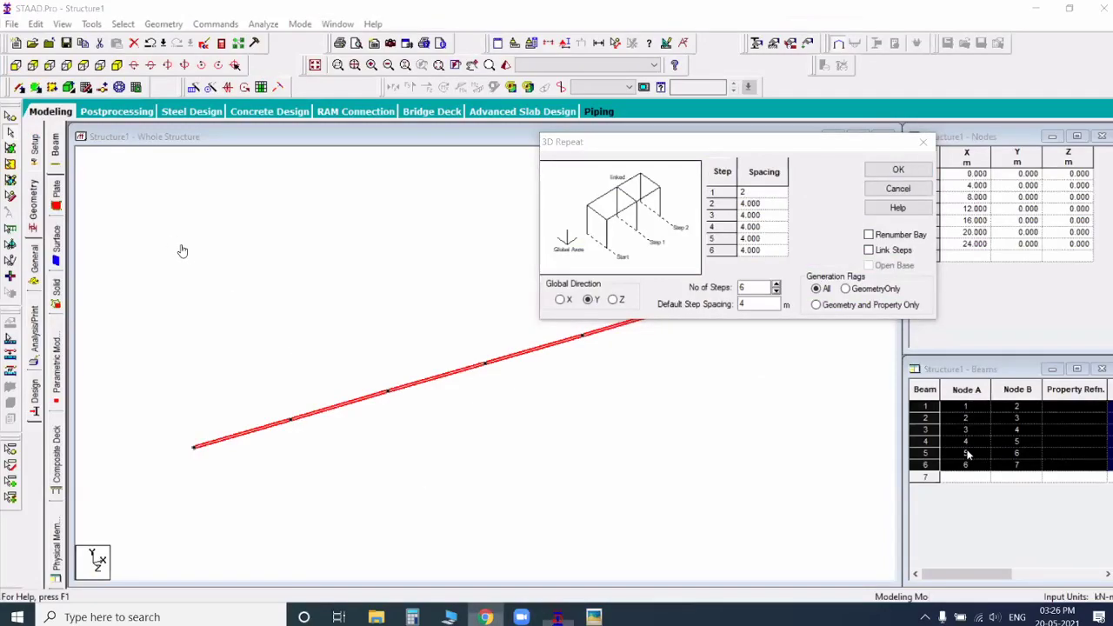
{"action": "key", "text": "alt+Tab"}
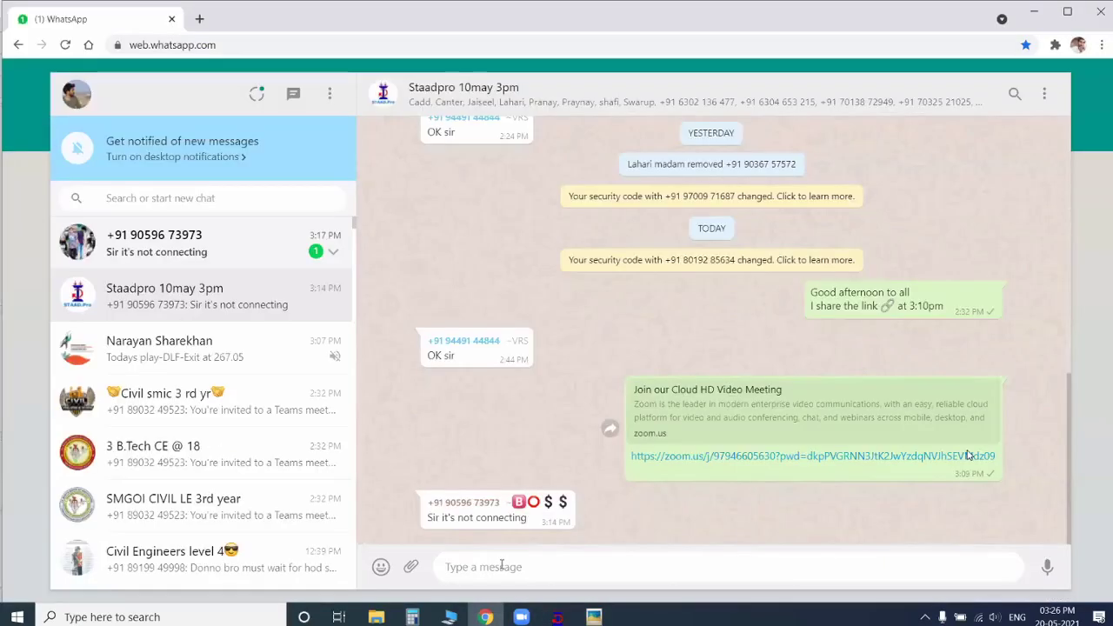
{"action": "left_click", "coordinate": [208, 244]}
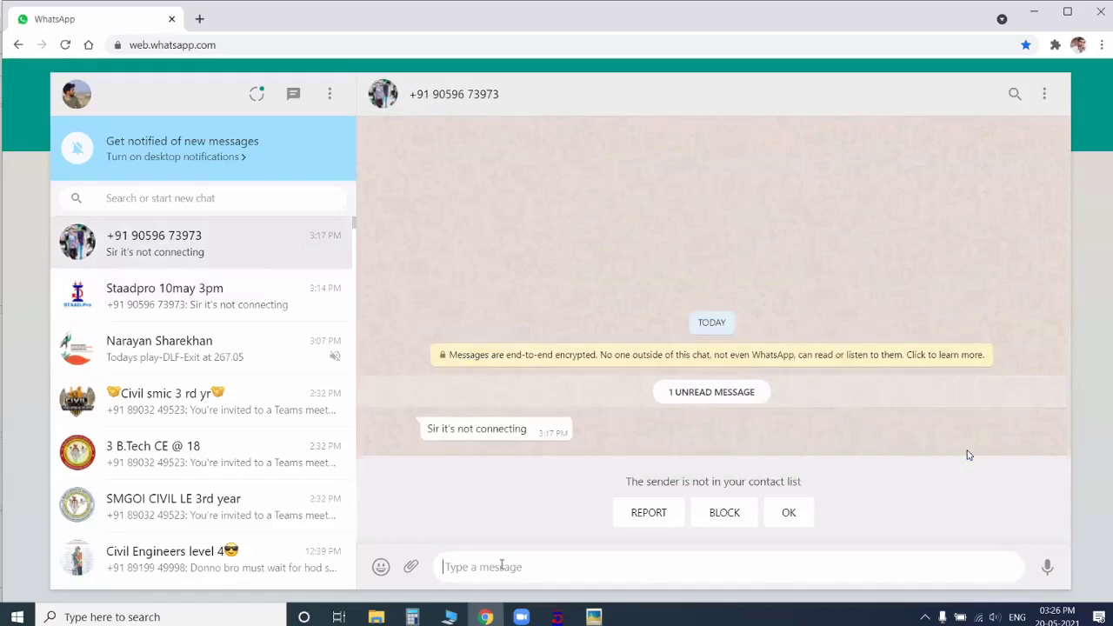
{"action": "key", "text": "ctrl+v"}
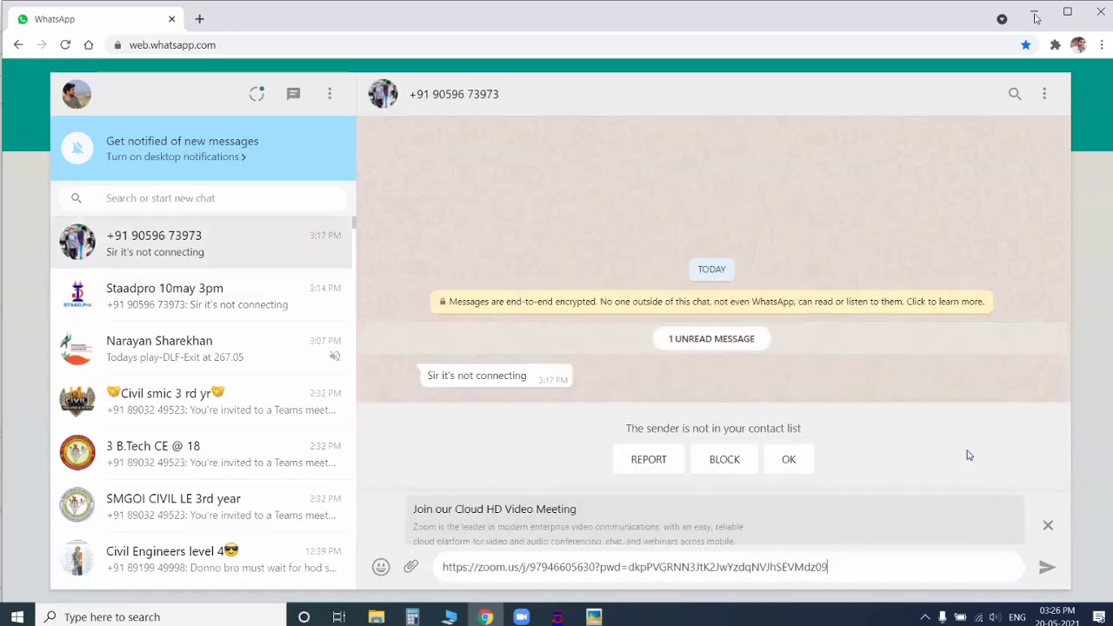
{"action": "key", "text": "Return"}
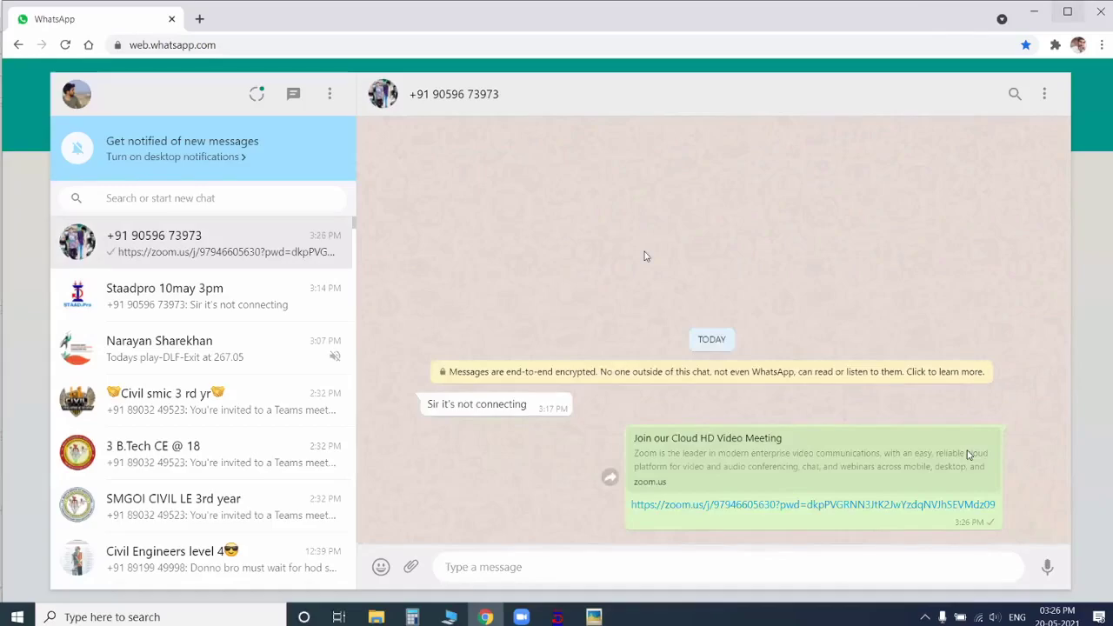
Step: Switch back to STAAD.Pro, link the steps and generate the Y-direction repeat of the beam row
{"action": "key", "text": "alt+Tab"}
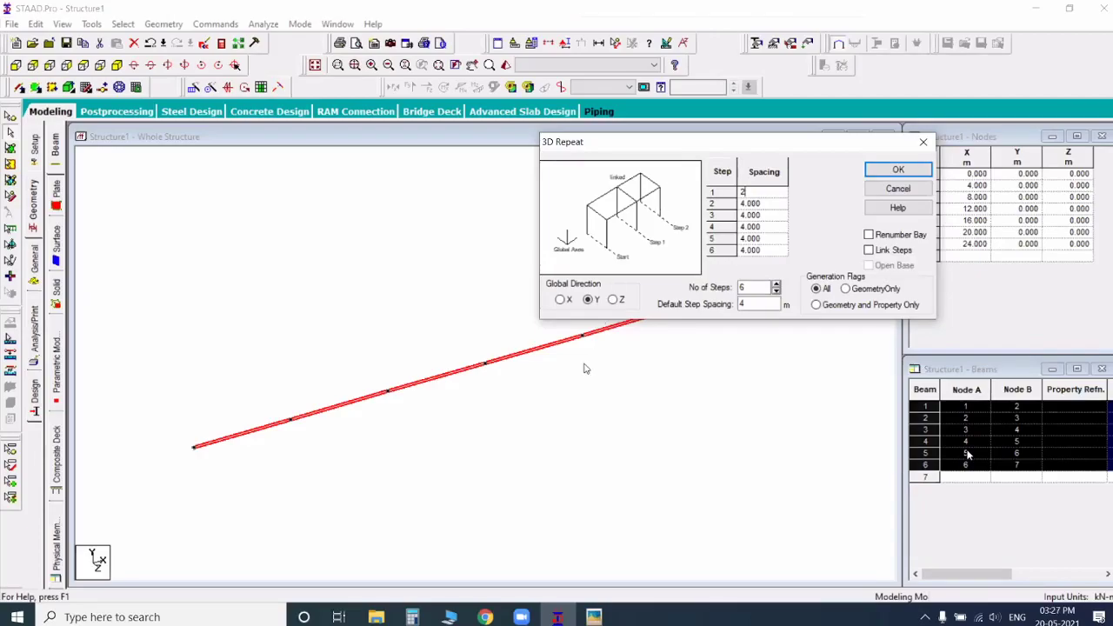
{"action": "left_click", "coordinate": [575, 412]}
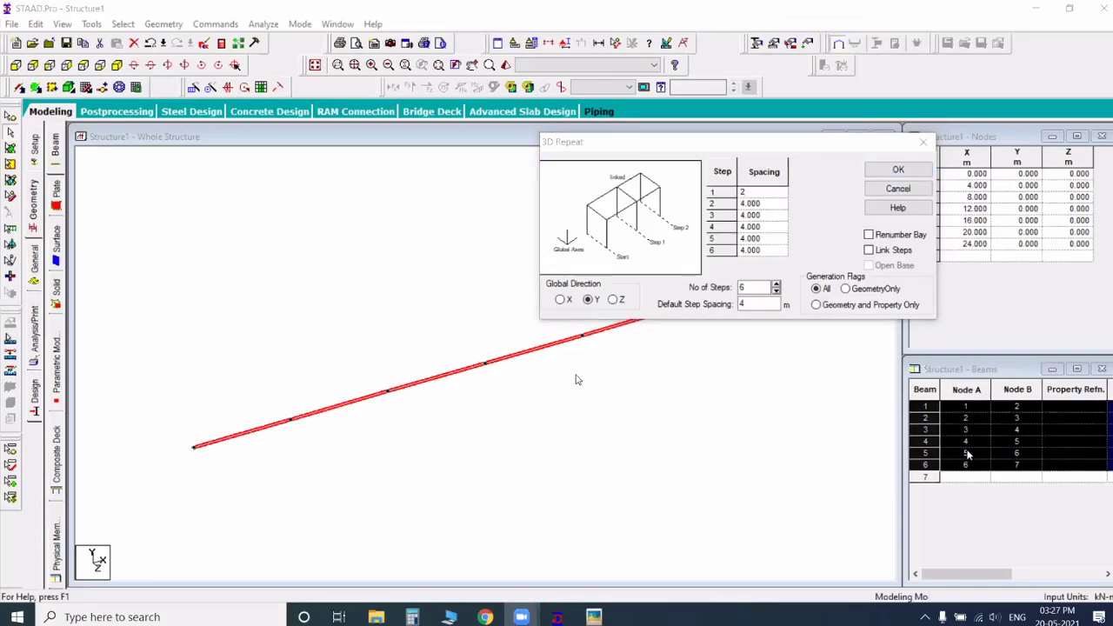
{"action": "left_click", "coordinate": [563, 423]}
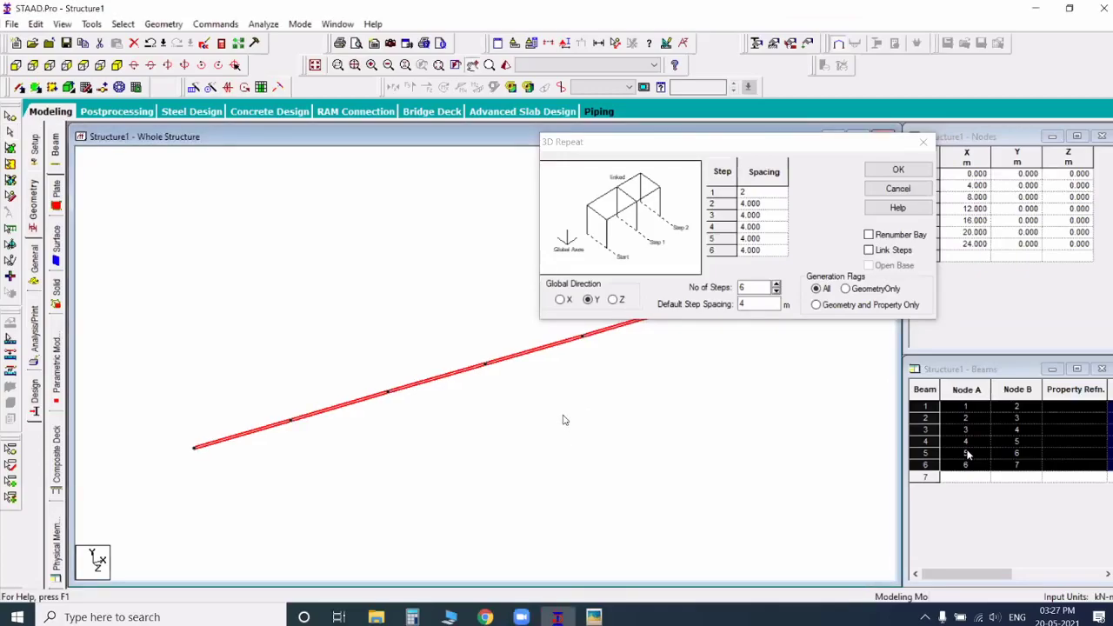
{"action": "middle_click_drag", "start_coordinate": [566, 421], "coordinate": [558, 484]}
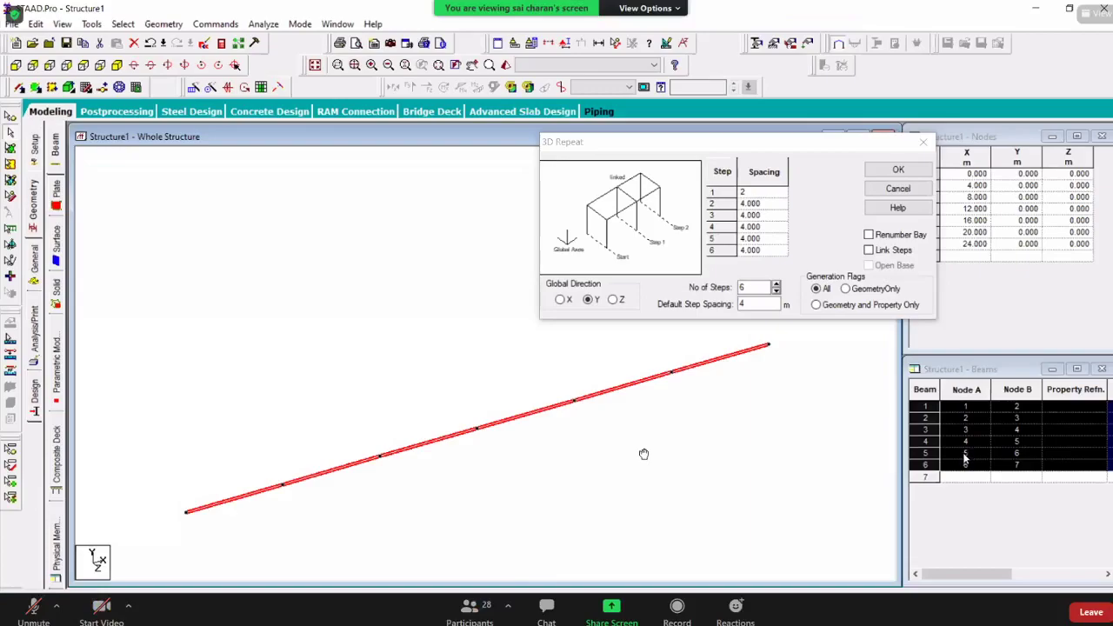
{"action": "middle_click_drag", "start_coordinate": [646, 426], "coordinate": [666, 454]}
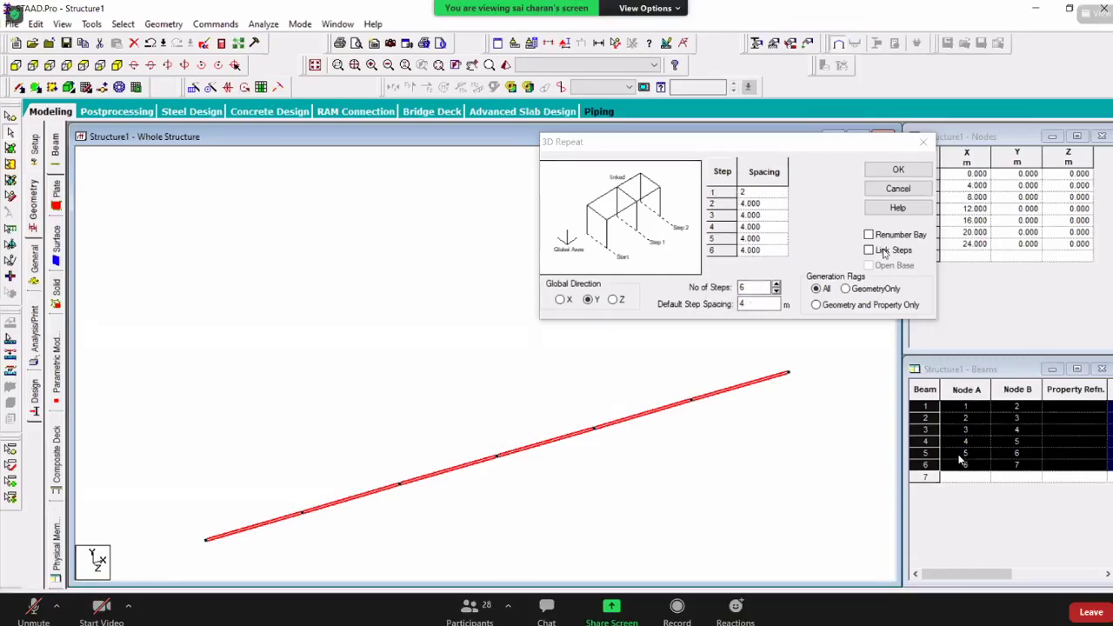
{"action": "left_click", "coordinate": [899, 172]}
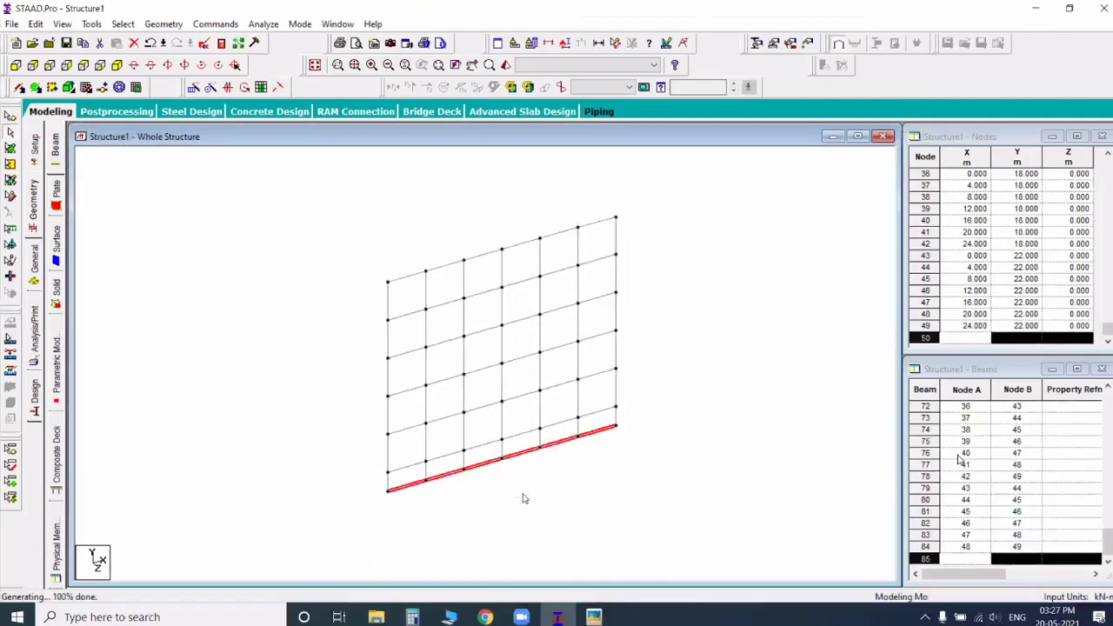
Step: Delete the selected row of beams at the column bases and check the frame against the G+5 plan
{"action": "key", "text": "Delete"}
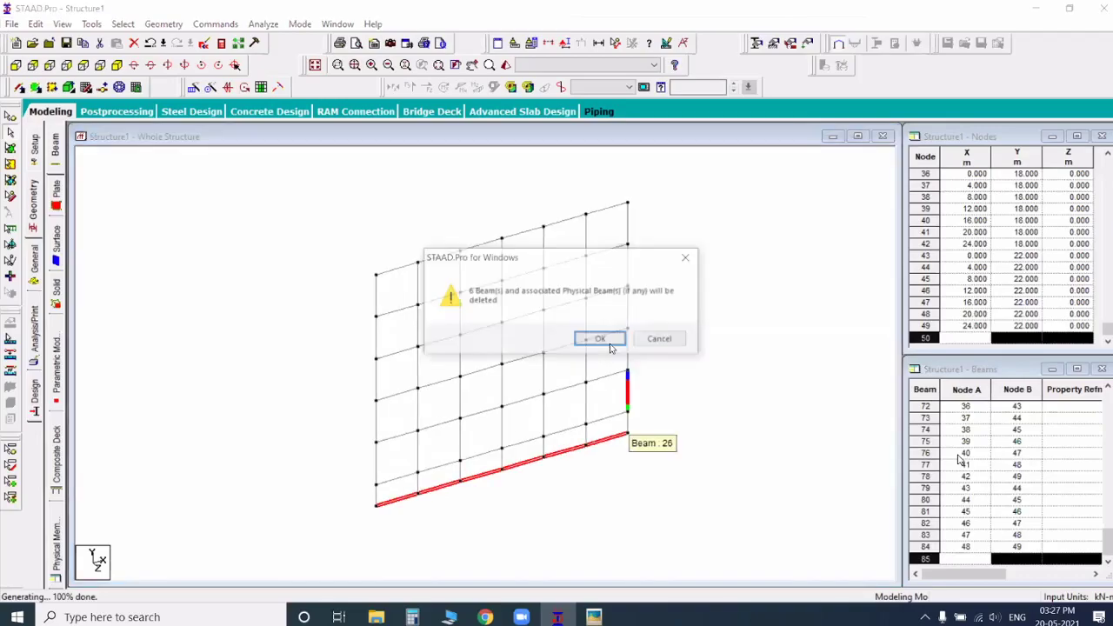
{"action": "key", "text": "Return"}
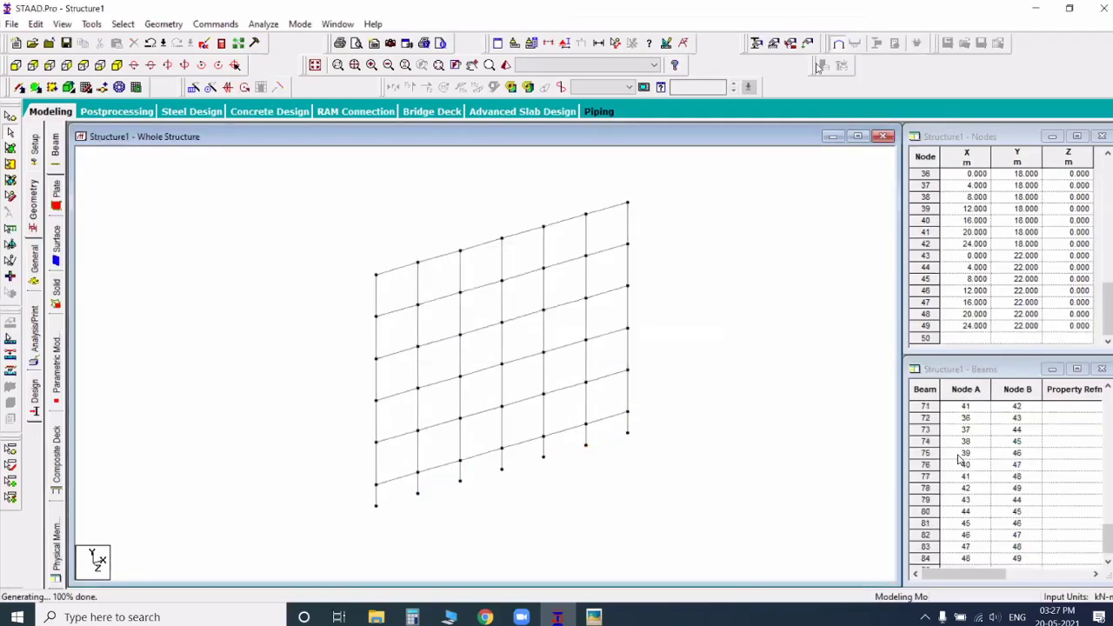
{"action": "left_click", "coordinate": [744, 165]}
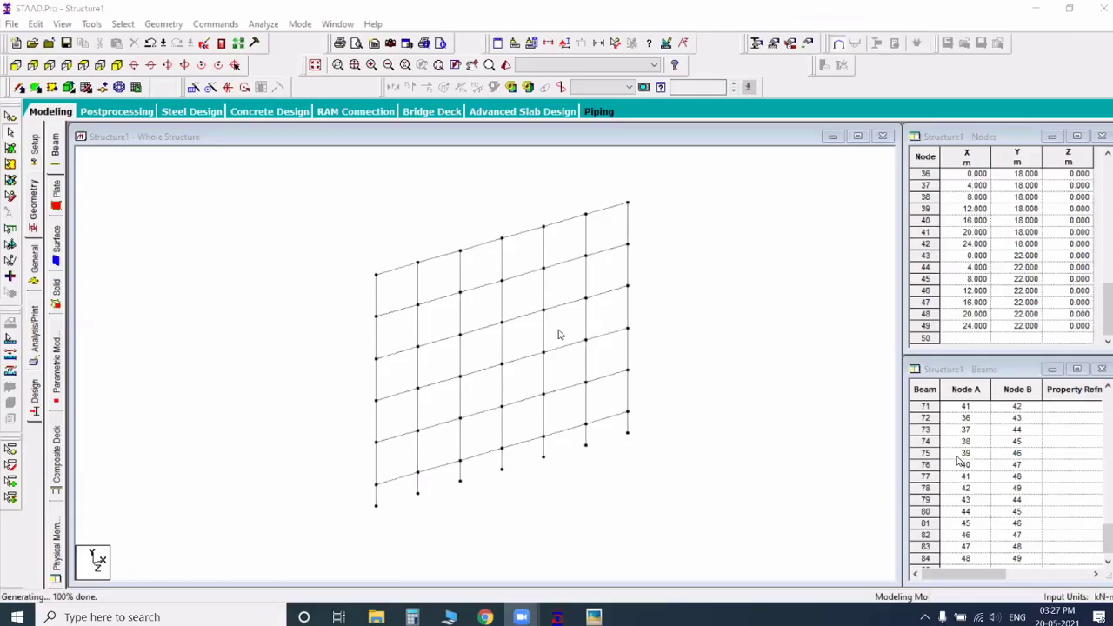
{"action": "scroll", "coordinate": [560, 335], "scroll_direction": "up", "scroll_amount": 1}
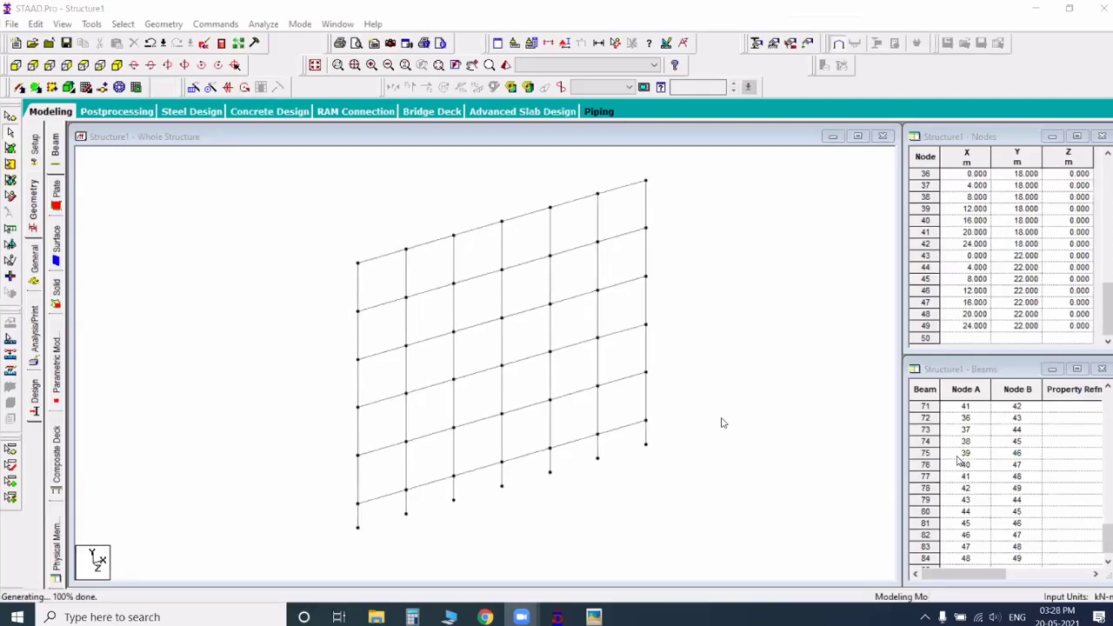
{"action": "scroll", "coordinate": [722, 422], "scroll_direction": "up", "scroll_amount": 1}
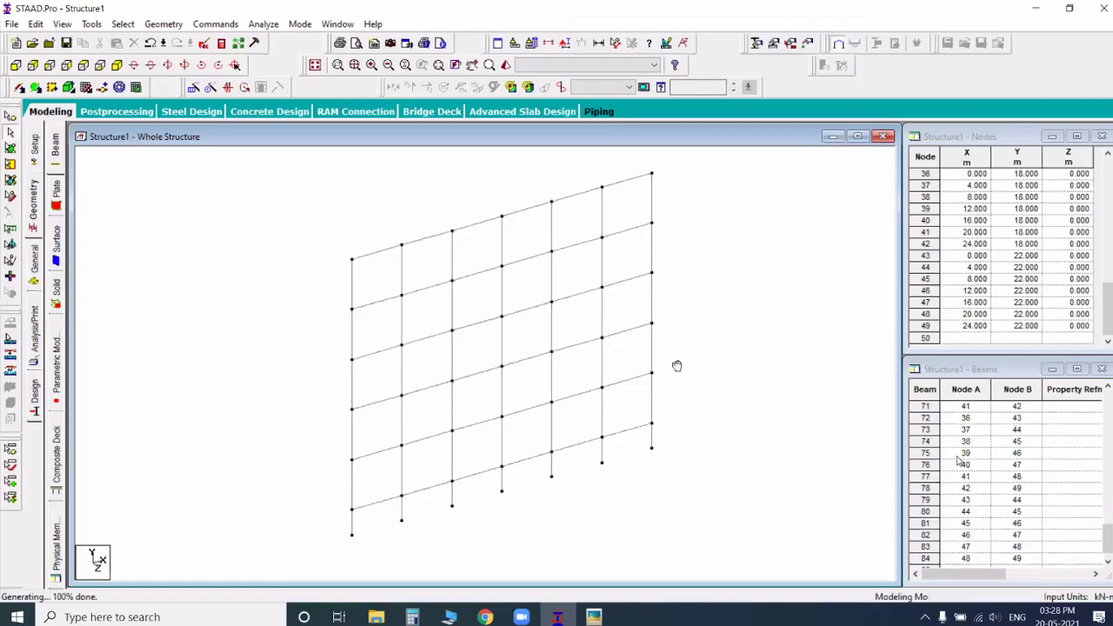
{"action": "mouse_move", "coordinate": [673, 368]}
{"action": "left_mouse_down"}
{"action": "mouse_move", "coordinate": [656, 368]}
{"action": "mouse_move", "coordinate": [669, 372]}
{"action": "left_mouse_up"}
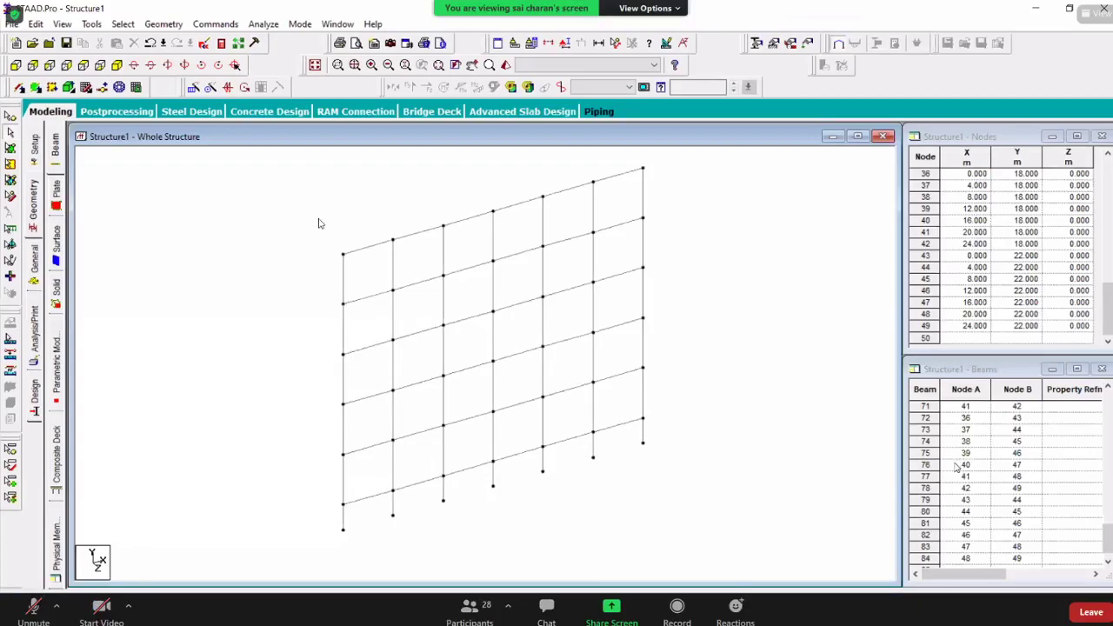
{"action": "key", "text": "alt+Tab"}
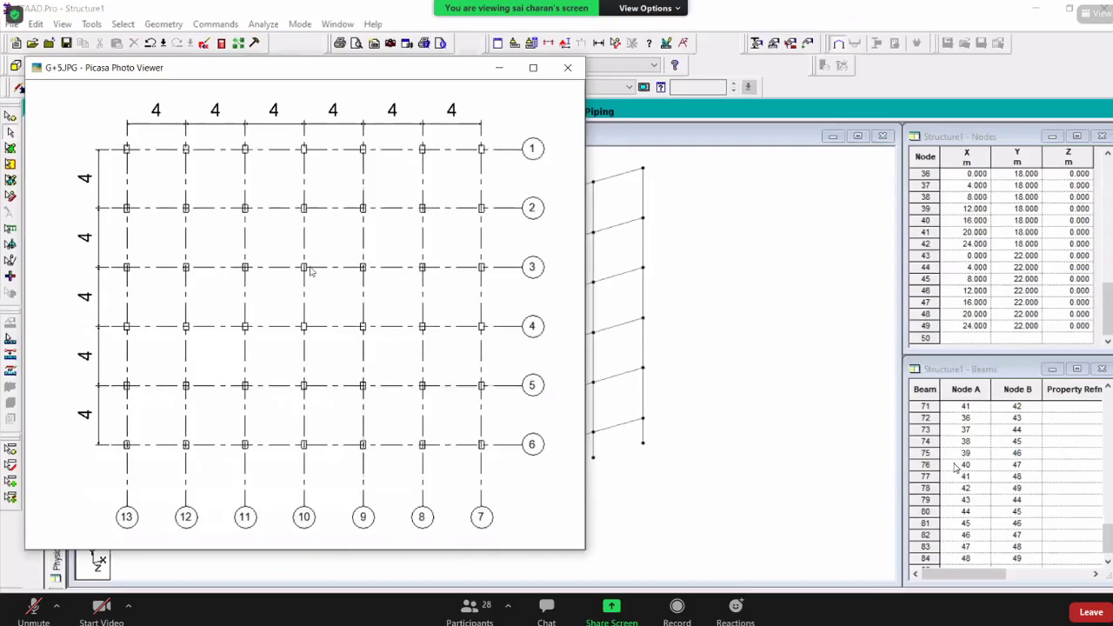
{"action": "key", "text": "alt+Tab"}
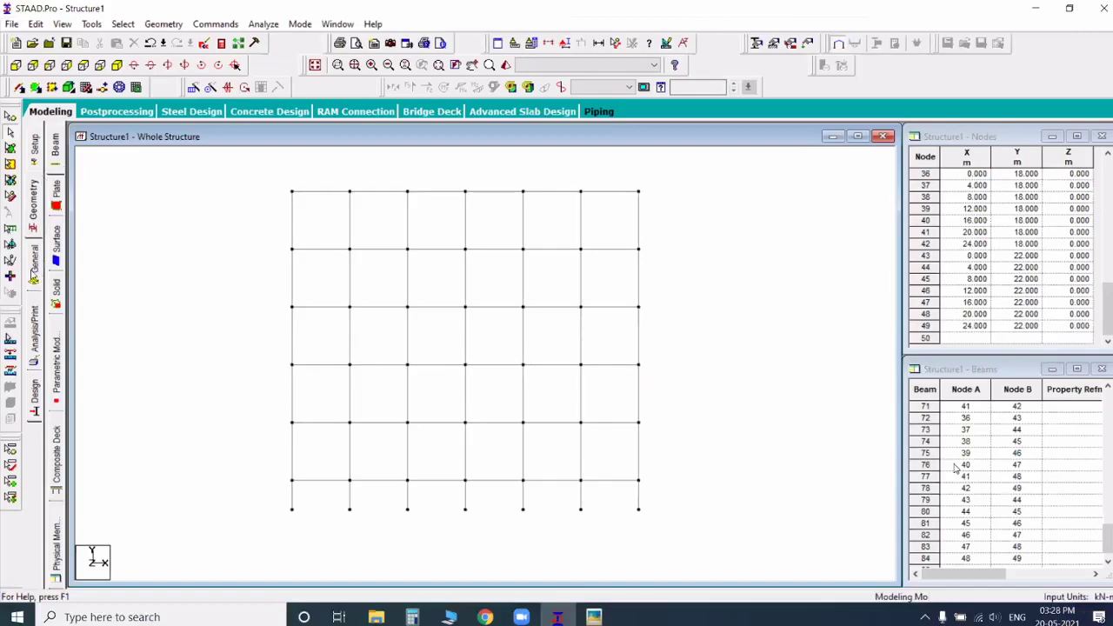
Step: Define a circular concrete section with a YD of 0.3 m in the member properties
{"action": "left_click", "coordinate": [34, 266]}
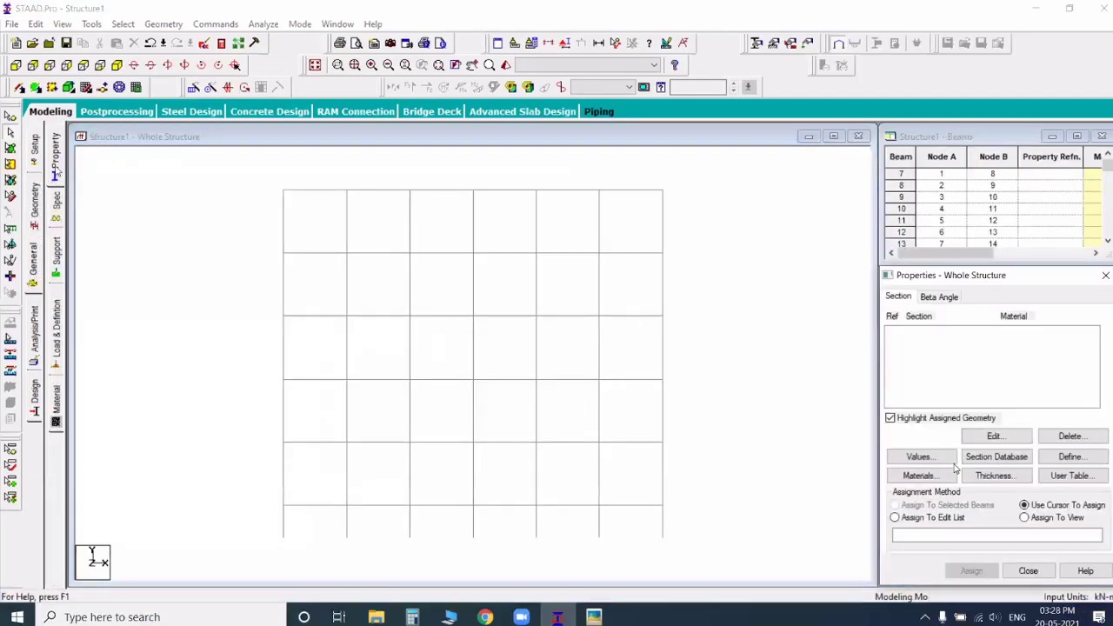
{"action": "left_click_drag", "start_coordinate": [923, 276], "coordinate": [832, 236]}
{"action": "left_click", "coordinate": [974, 416]}
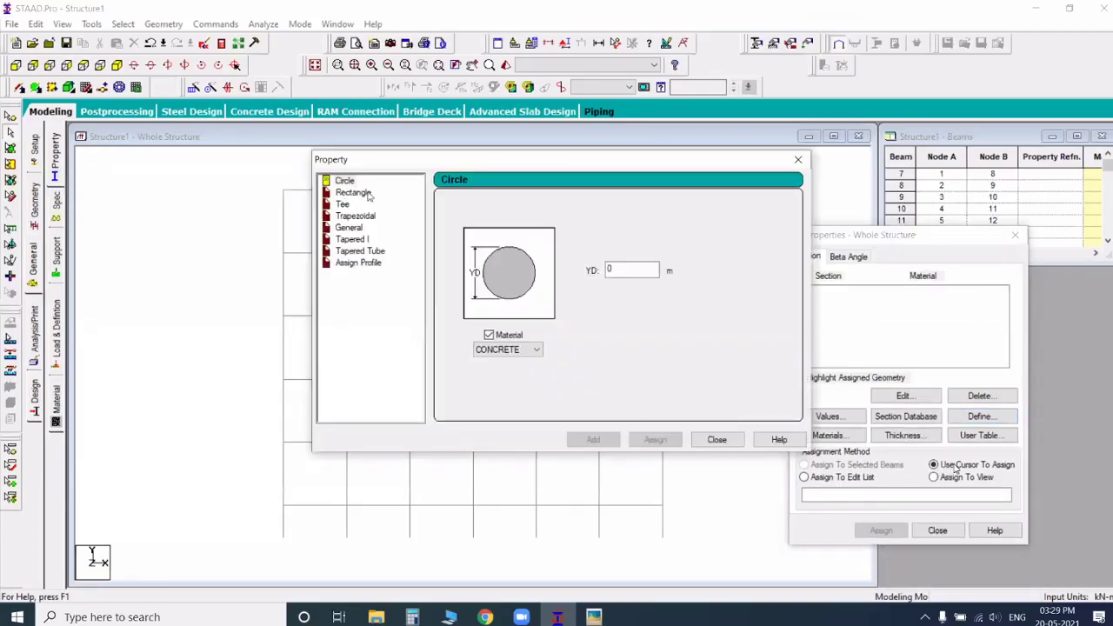
{"action": "left_click", "coordinate": [648, 274]}
{"action": "type", "text": ".3"}
Step: Add a rectangular concrete section with YD 0.3 m and ZD 0.23 m, and finish defining sections
{"action": "left_click", "coordinate": [357, 193]}
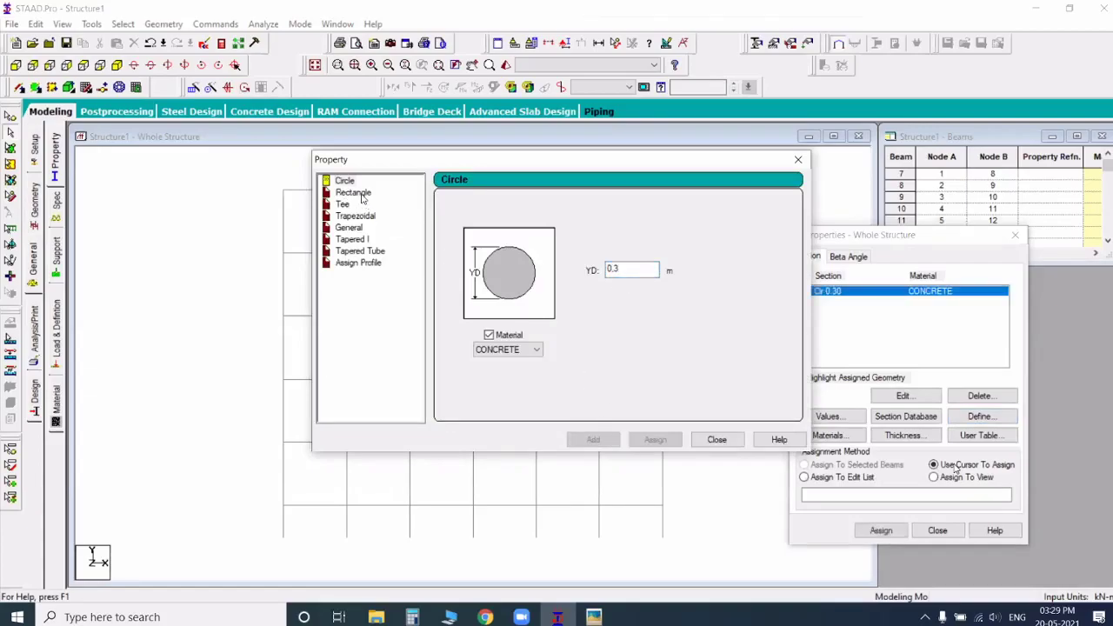
{"action": "left_click", "coordinate": [630, 262]}
{"action": "type", "text": ".3"}
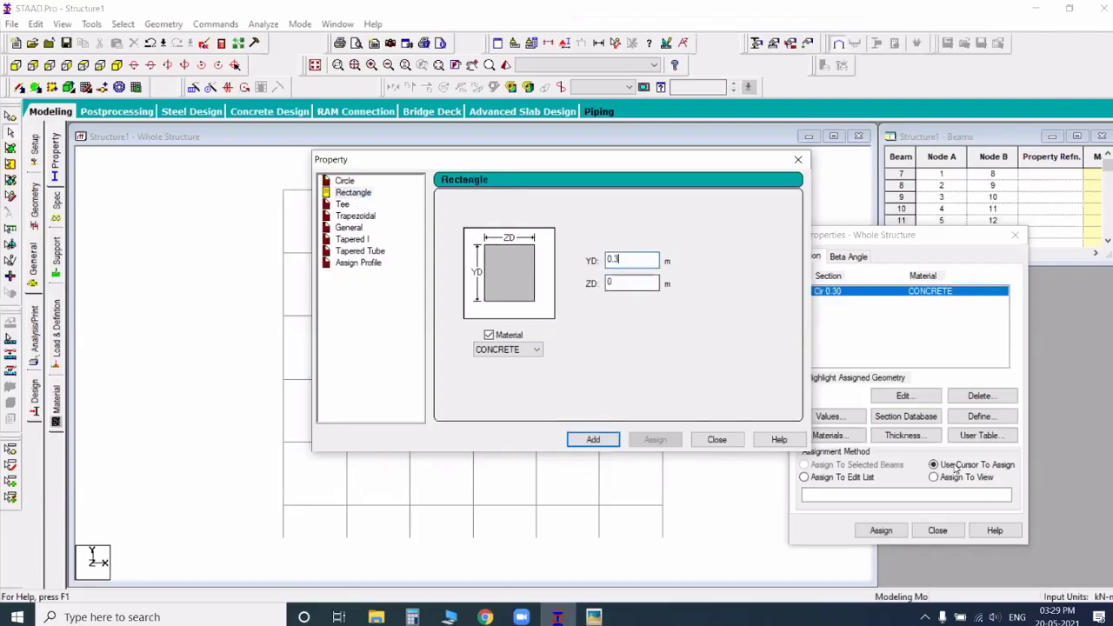
{"action": "left_click", "coordinate": [630, 282]}
{"action": "type", "text": ".23"}
{"action": "key", "text": "Return"}
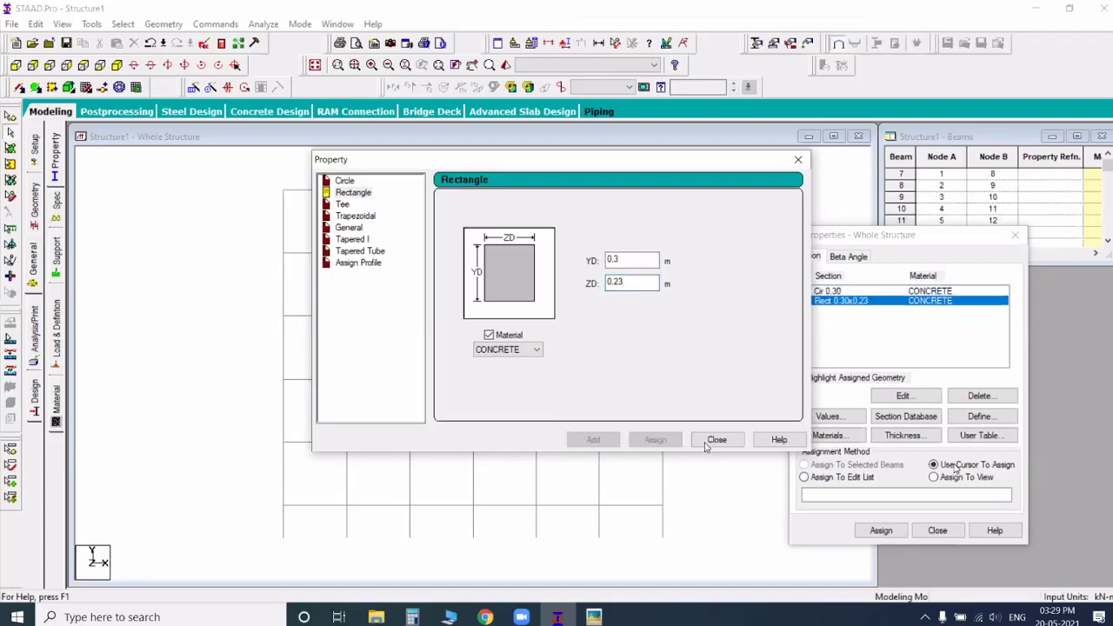
{"action": "left_click", "coordinate": [703, 441]}
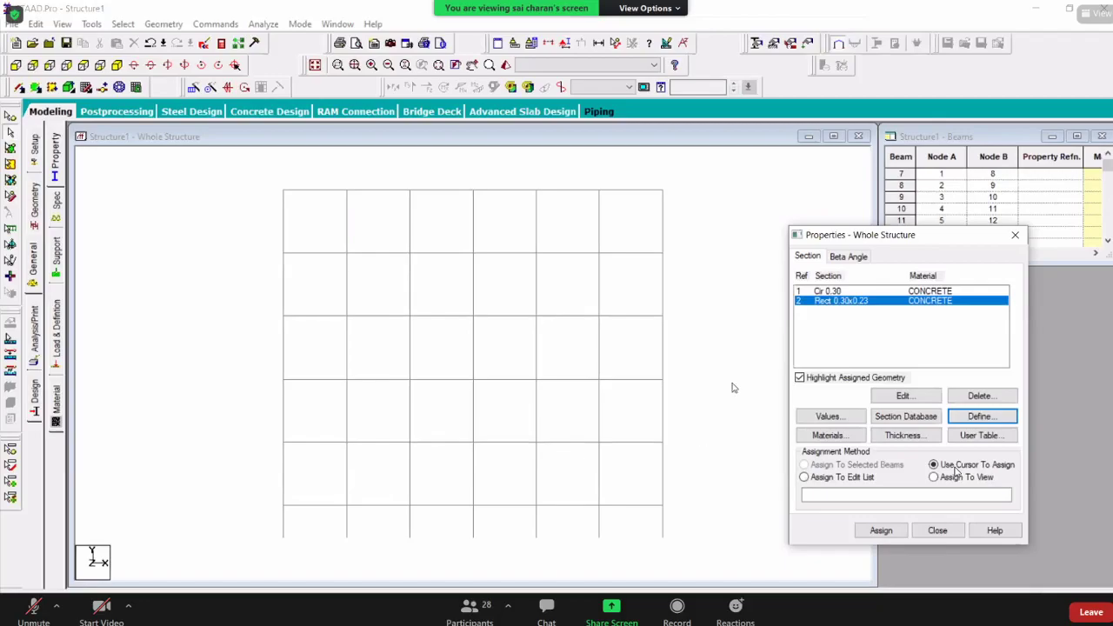
Step: Pick the circular 0.30 section for assignment and turn the frame to a 3D view clear of the properties dialog
{"action": "left_click", "coordinate": [251, 209]}
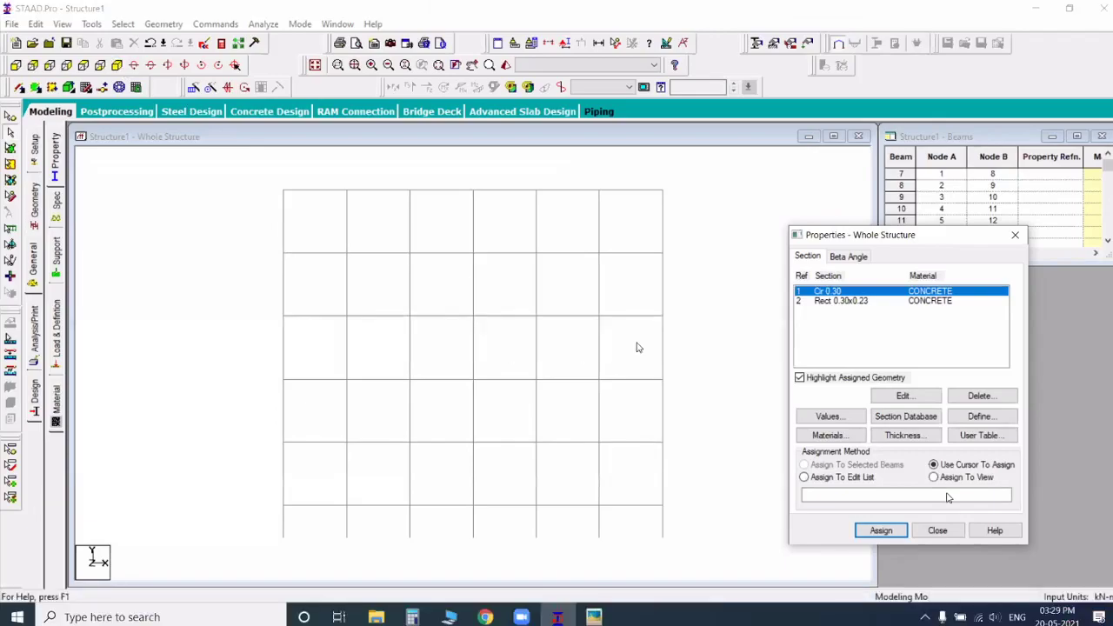
{"action": "middle_click_drag", "start_coordinate": [640, 347], "coordinate": [552, 403]}
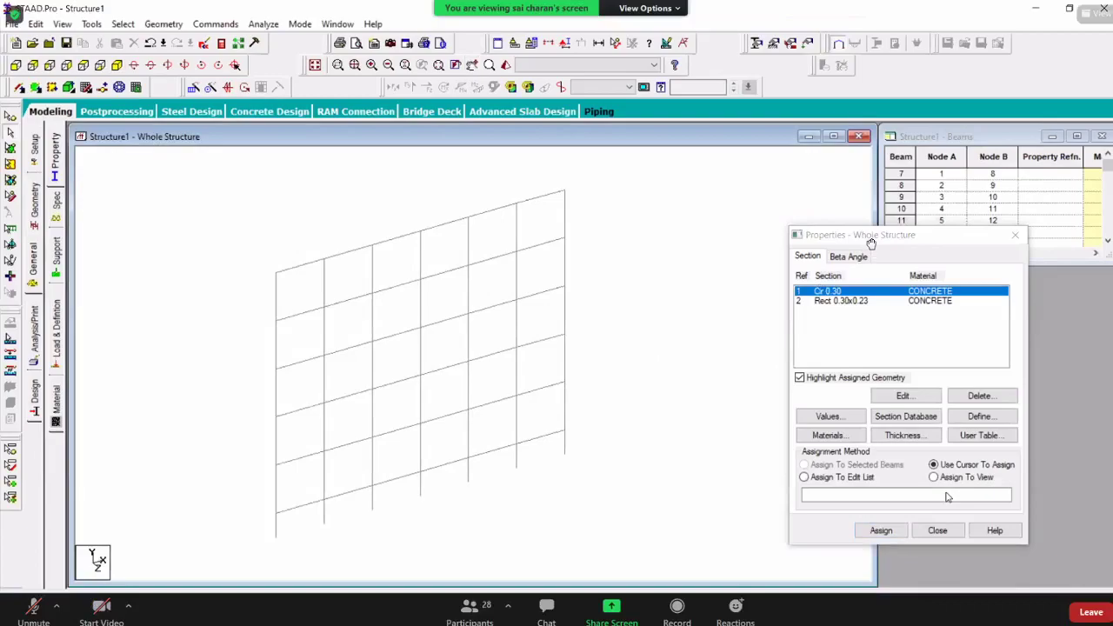
{"action": "left_click_drag", "start_coordinate": [872, 241], "coordinate": [955, 279]}
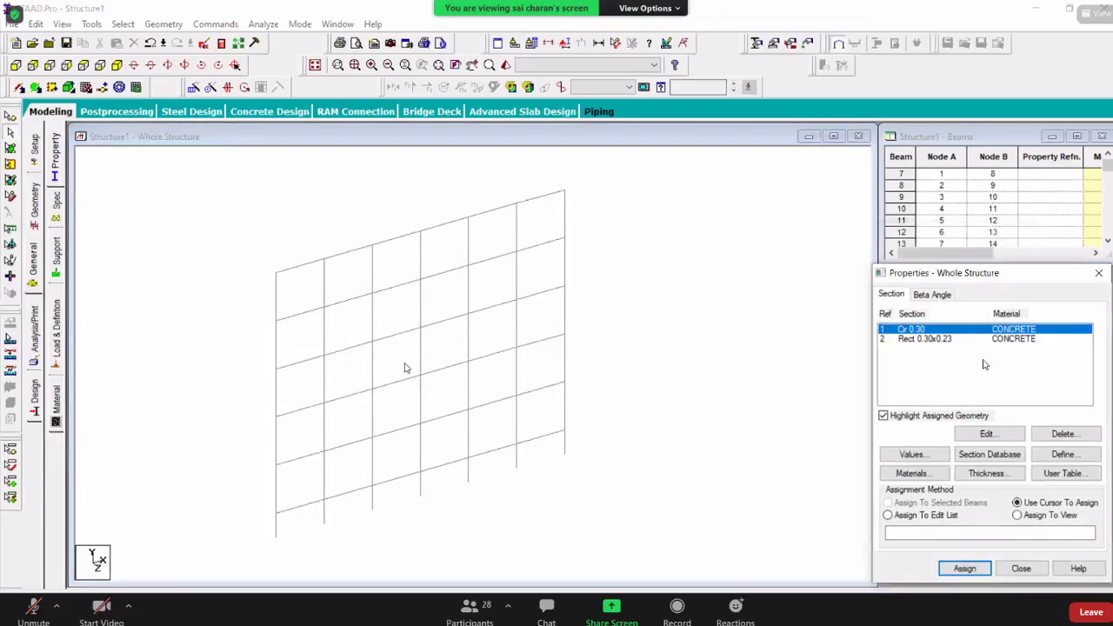
{"action": "middle_click_drag", "start_coordinate": [378, 369], "coordinate": [404, 368]}
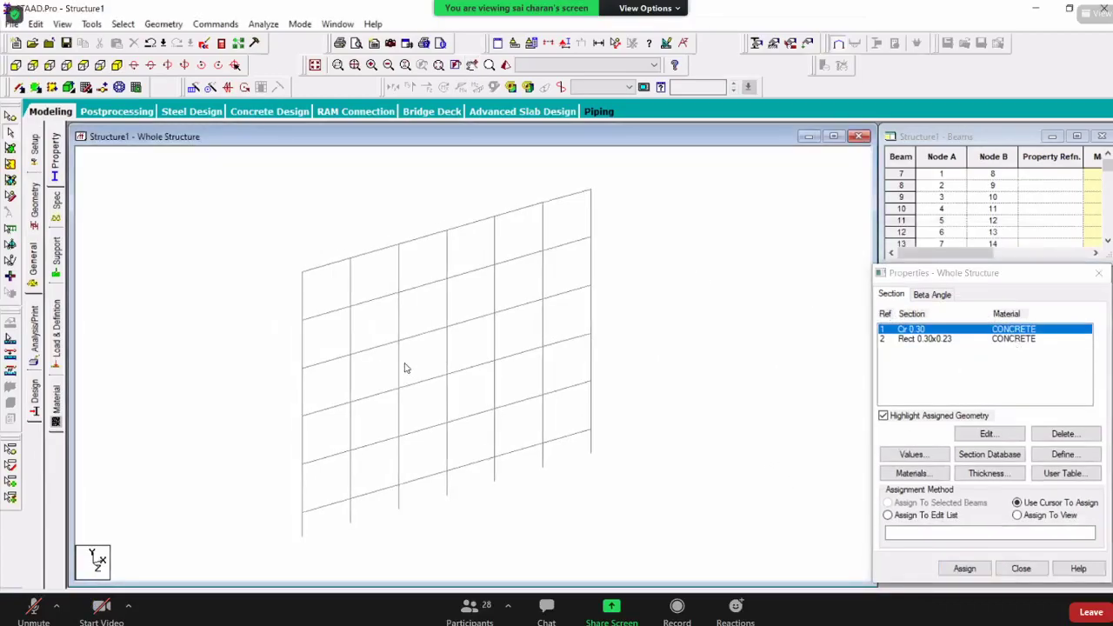
{"action": "left_click", "coordinate": [597, 343]}
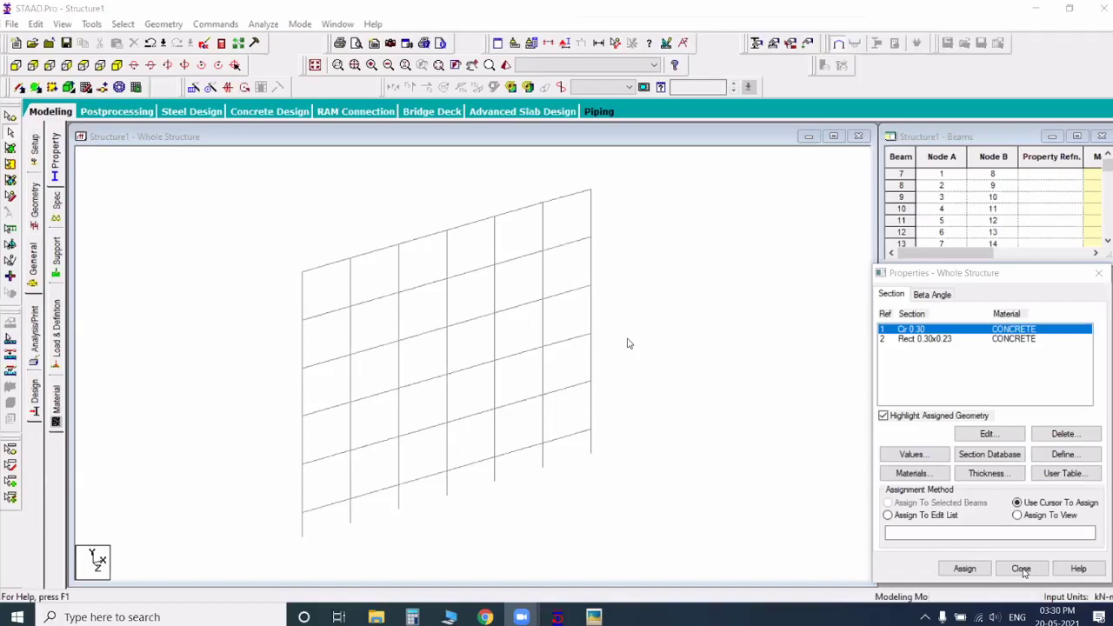
{"action": "left_click", "coordinate": [532, 372]}
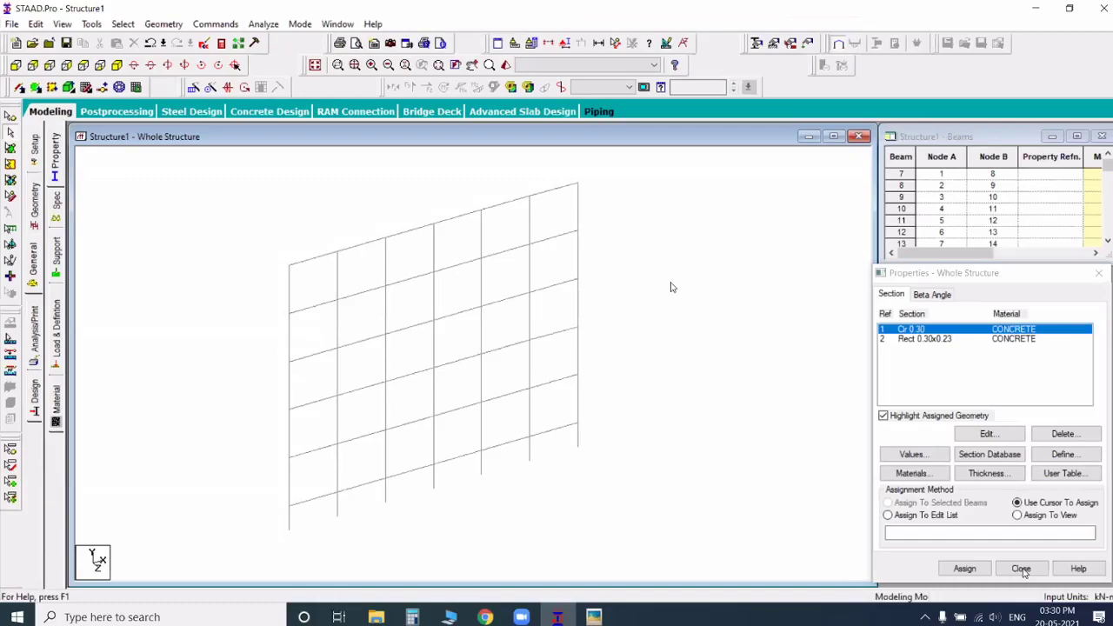
{"action": "left_click", "coordinate": [644, 116]}
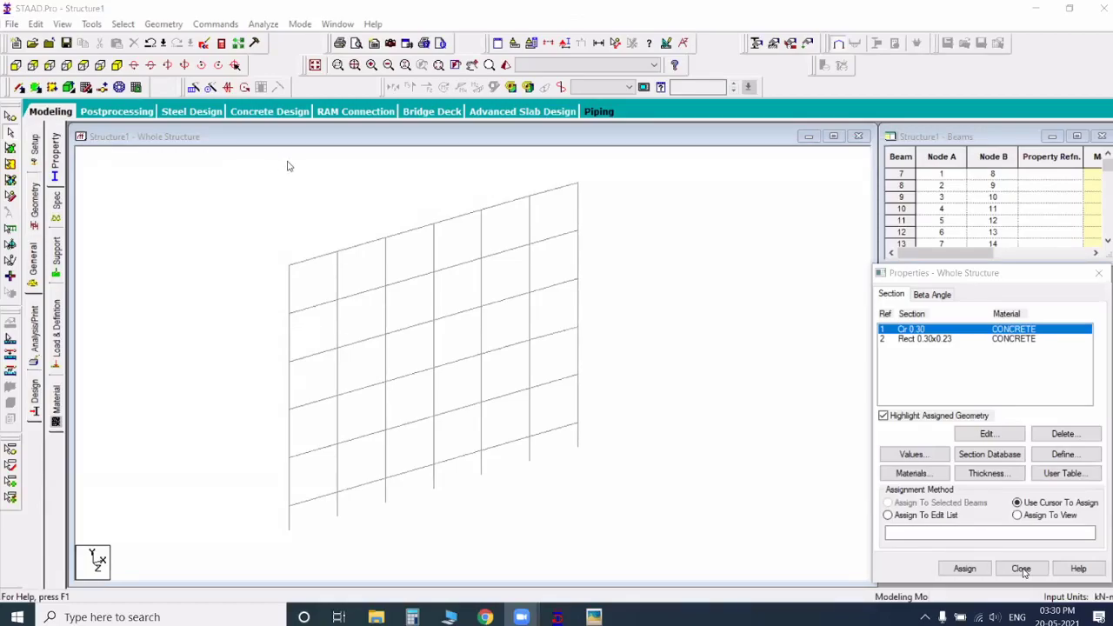
Step: Select all members parallel to Y and clear the selection
{"action": "left_click", "coordinate": [124, 25]}
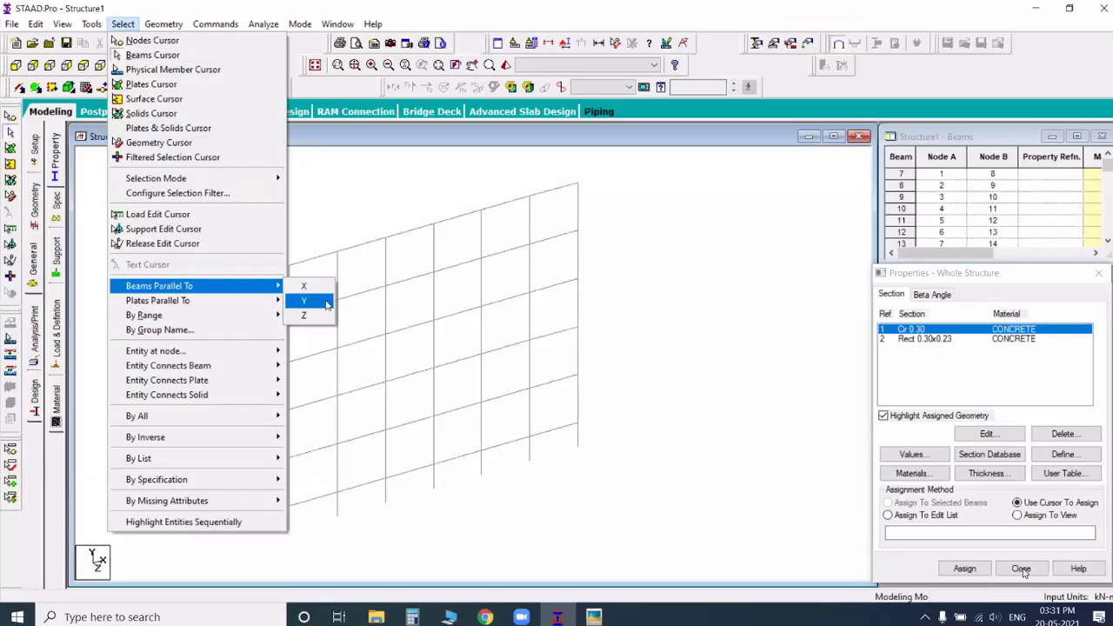
{"action": "left_click", "coordinate": [327, 303]}
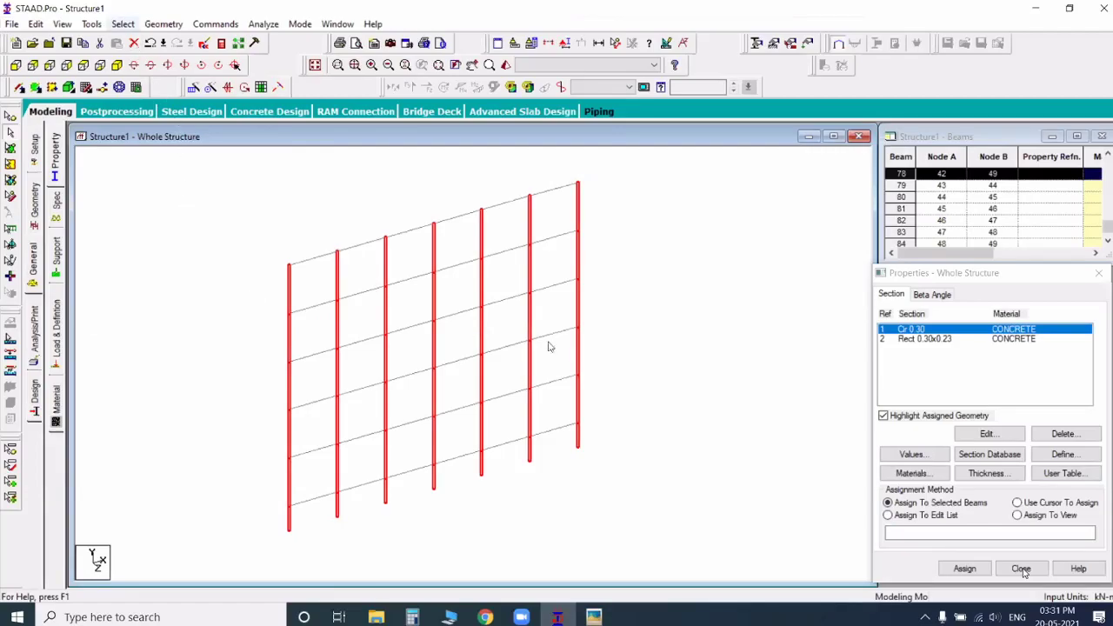
{"action": "left_click", "coordinate": [123, 25]}
{"action": "mouse_move", "coordinate": [174, 286]}
{"action": "left_click", "coordinate": [311, 300]}
{"action": "left_click", "coordinate": [581, 341]}
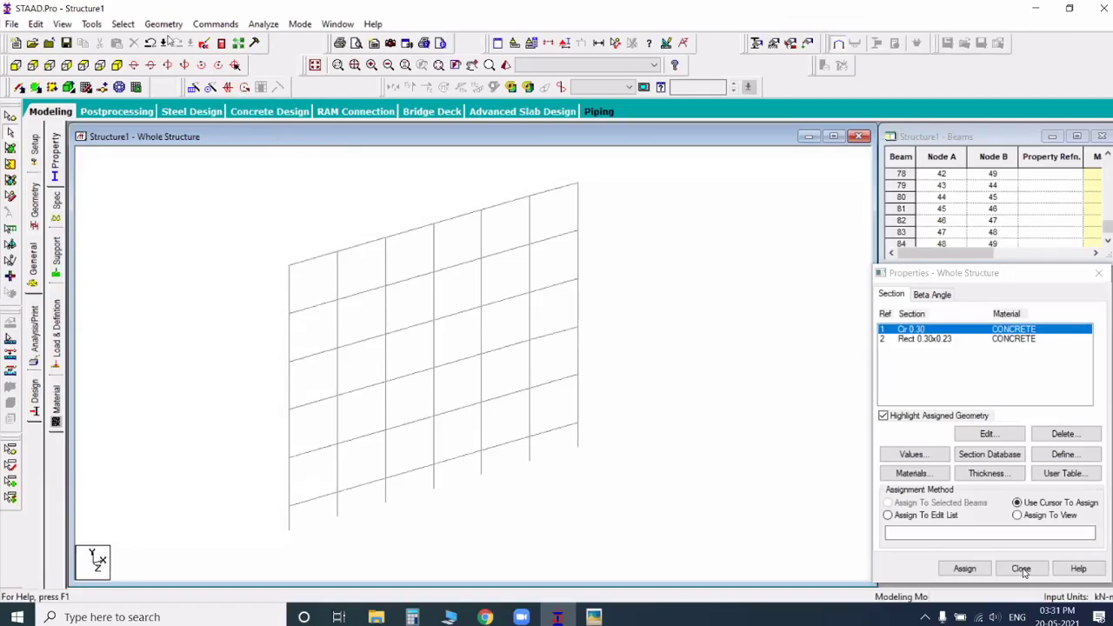
Step: Try selecting the members parallel to X and leave the frame with nothing selected
{"action": "left_click", "coordinate": [123, 24]}
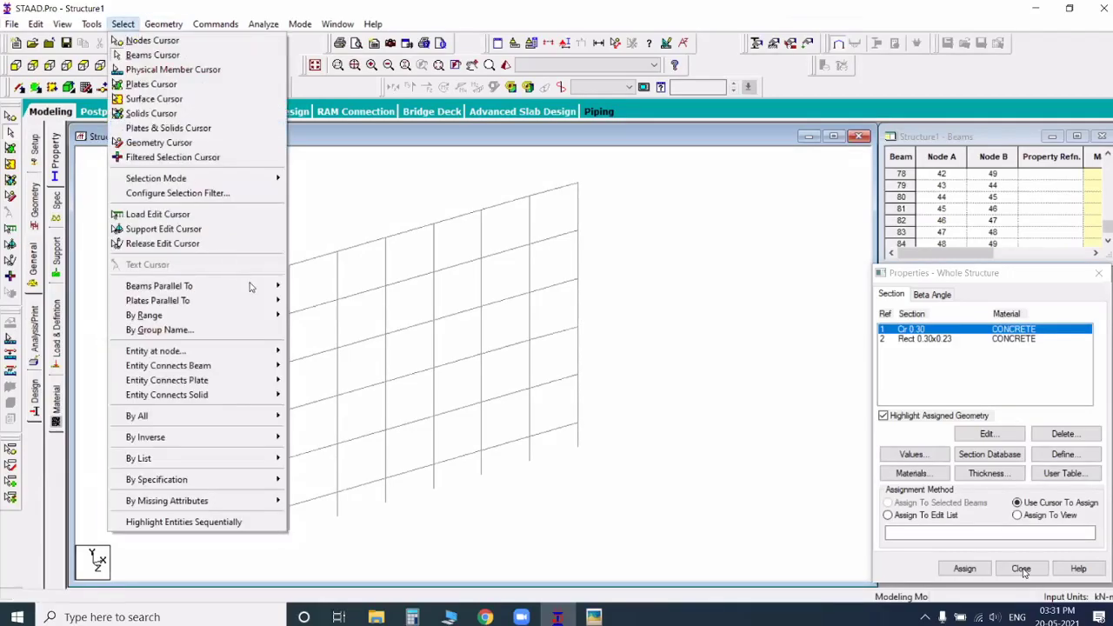
{"action": "mouse_move", "coordinate": [261, 286]}
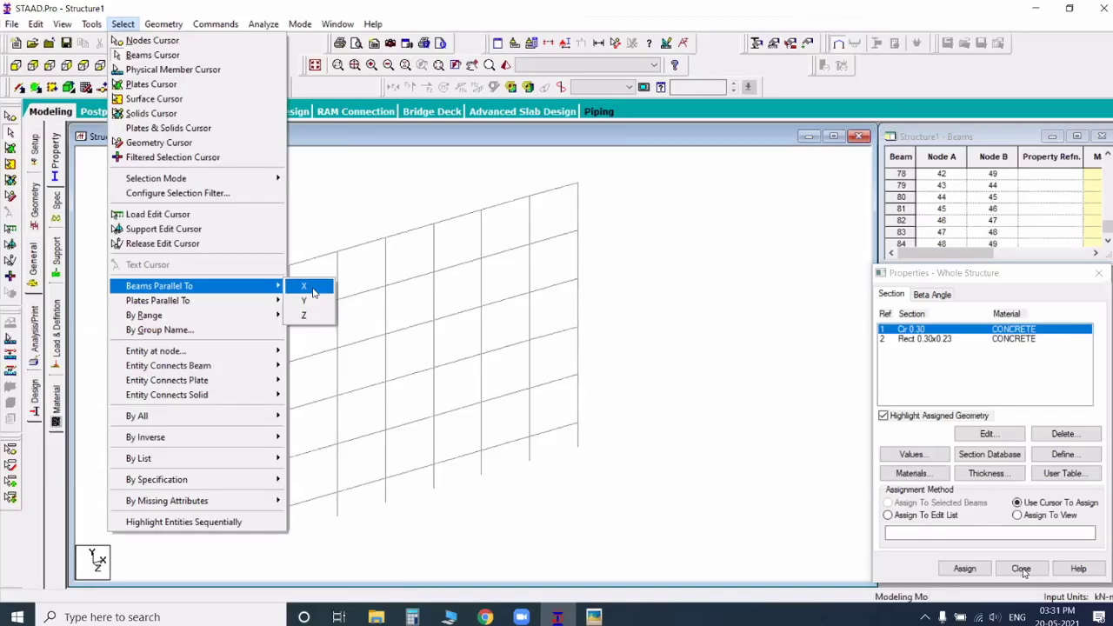
{"action": "left_click", "coordinate": [496, 345]}
{"action": "left_click_drag", "start_coordinate": [495, 345], "coordinate": [482, 351]}
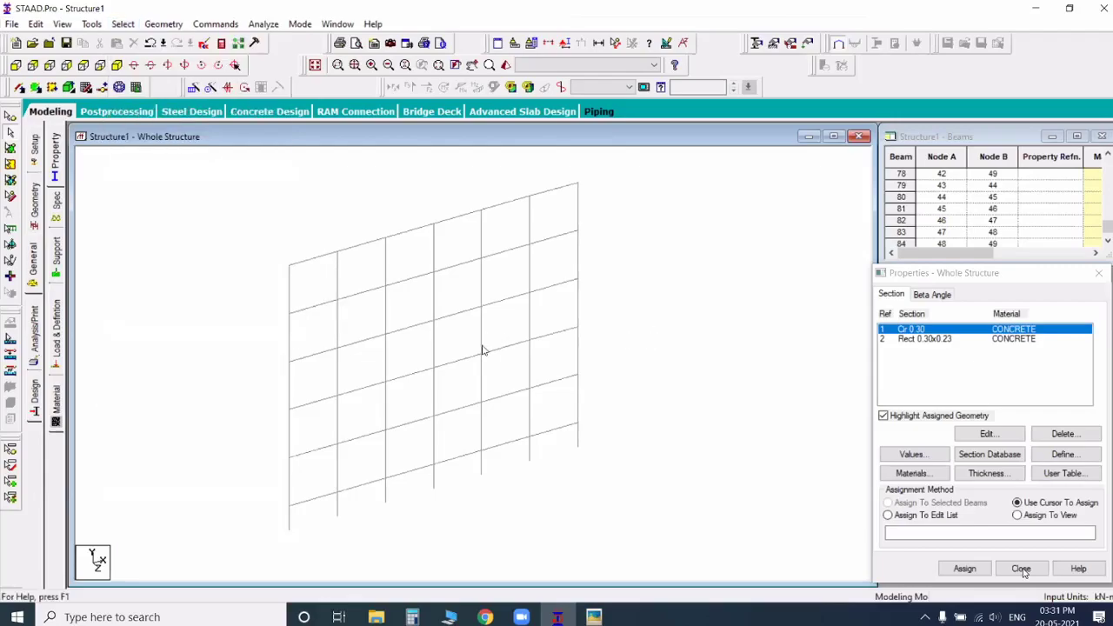
Step: Assign the circular 0.30 section to all members parallel to Y, and clear the selection
{"action": "left_click", "coordinate": [907, 334]}
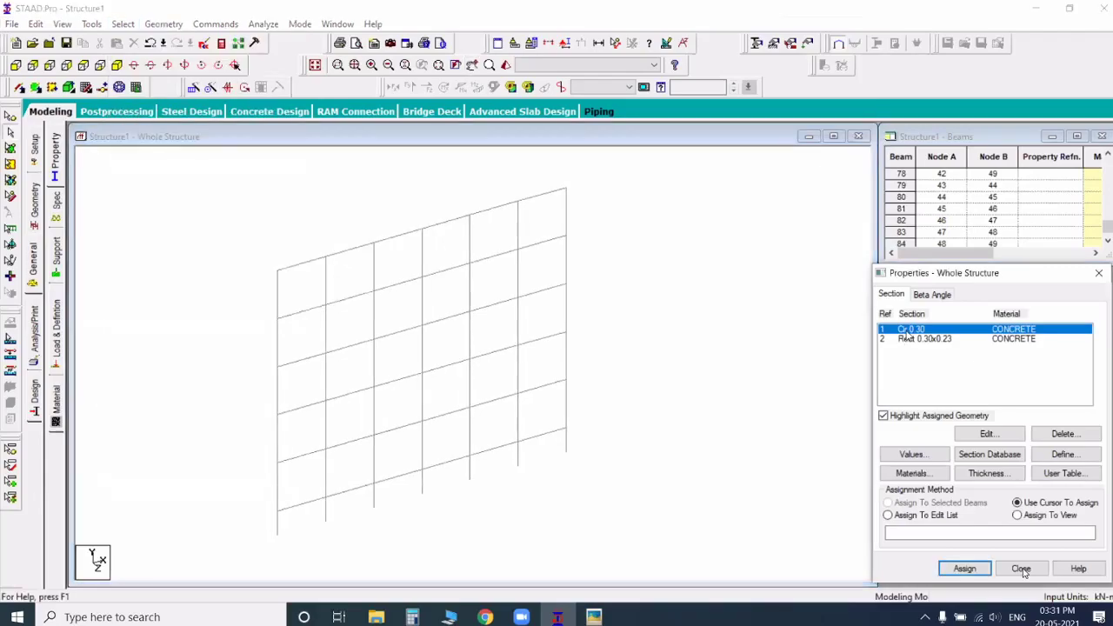
{"action": "left_click", "coordinate": [123, 24]}
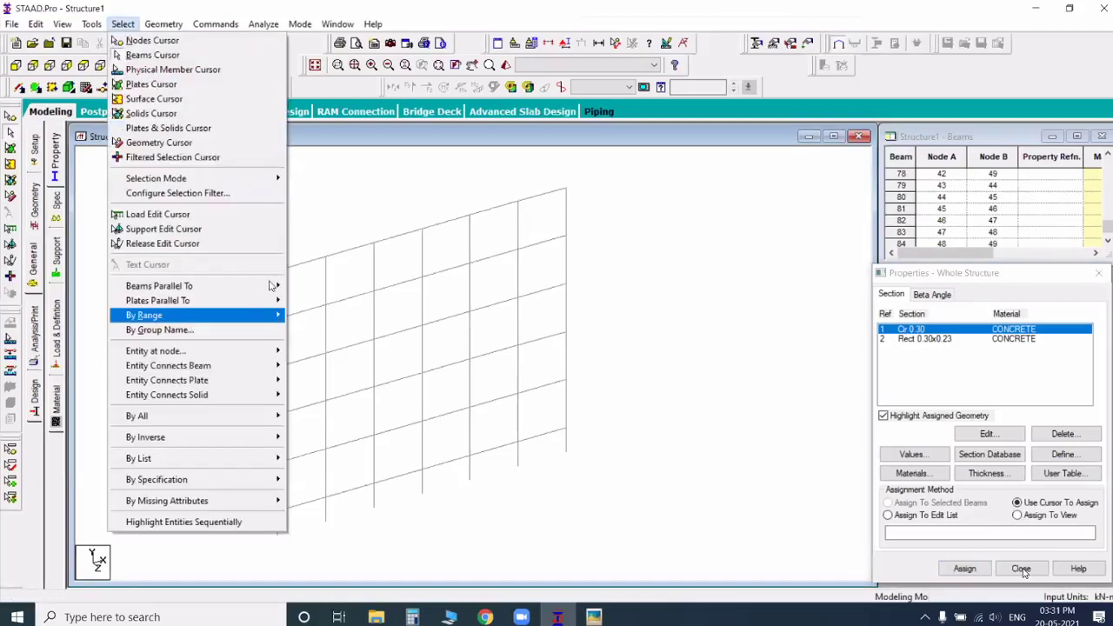
{"action": "left_click", "coordinate": [307, 301]}
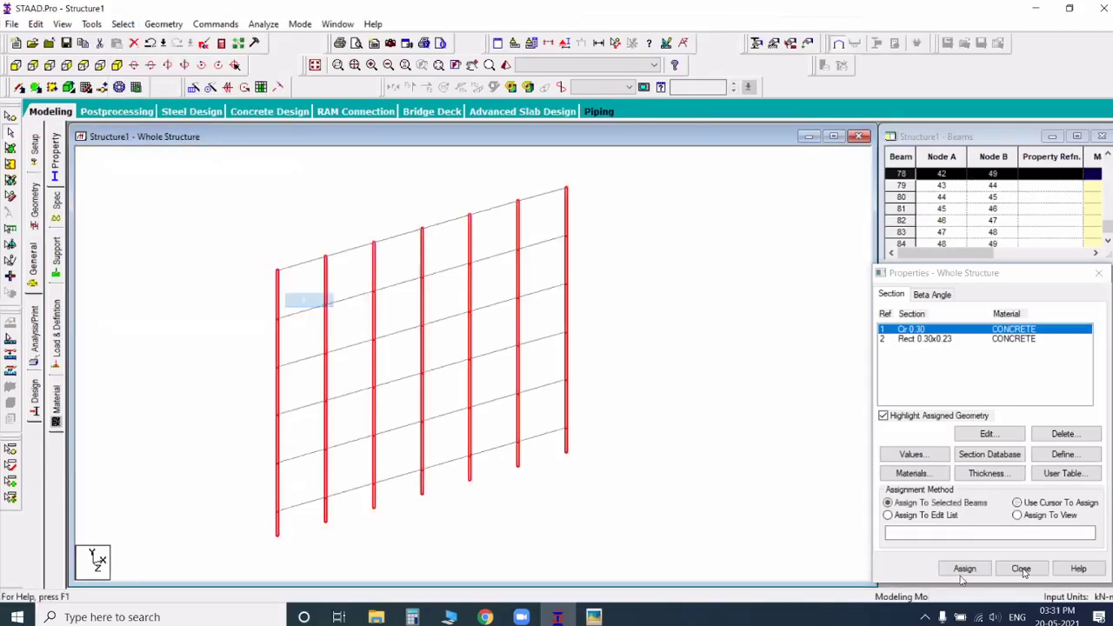
{"action": "left_click", "coordinate": [964, 570]}
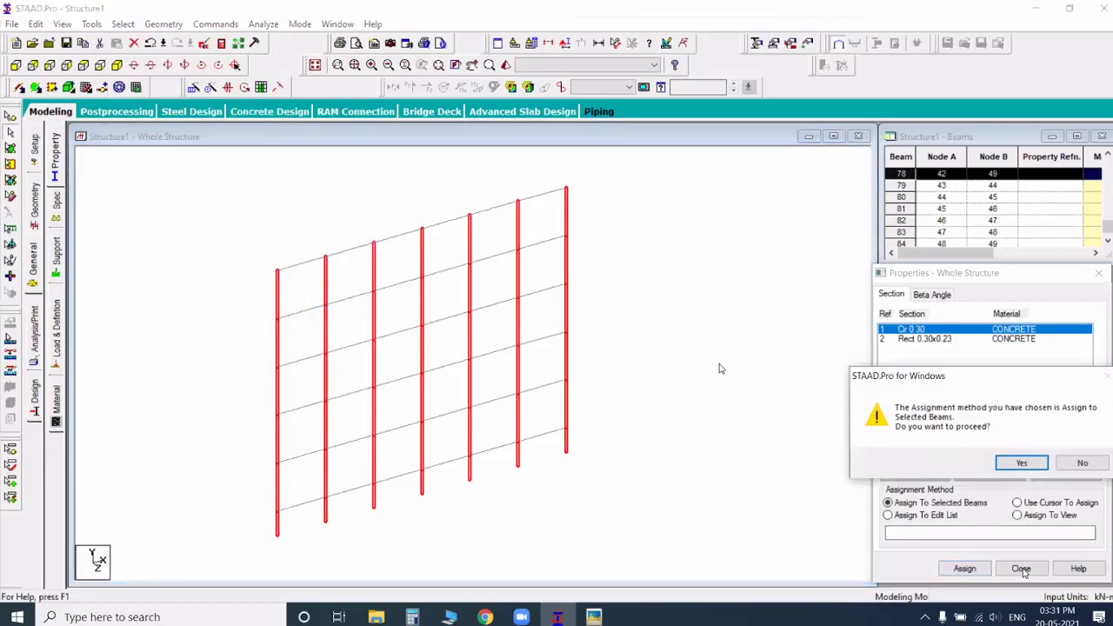
{"action": "key", "text": "Return"}
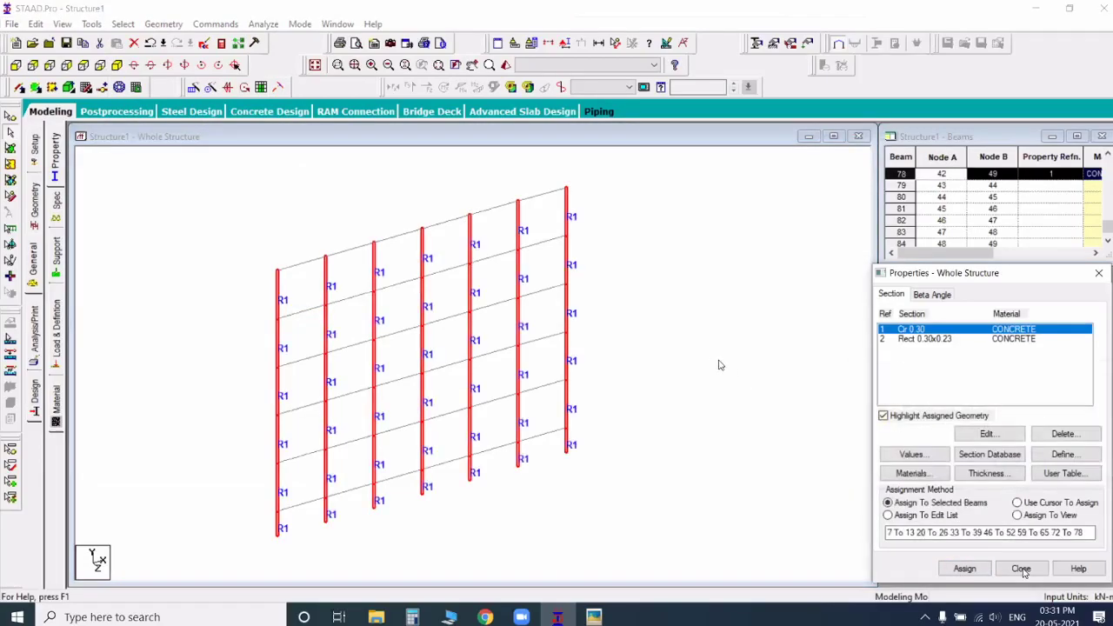
{"action": "left_click", "coordinate": [718, 364]}
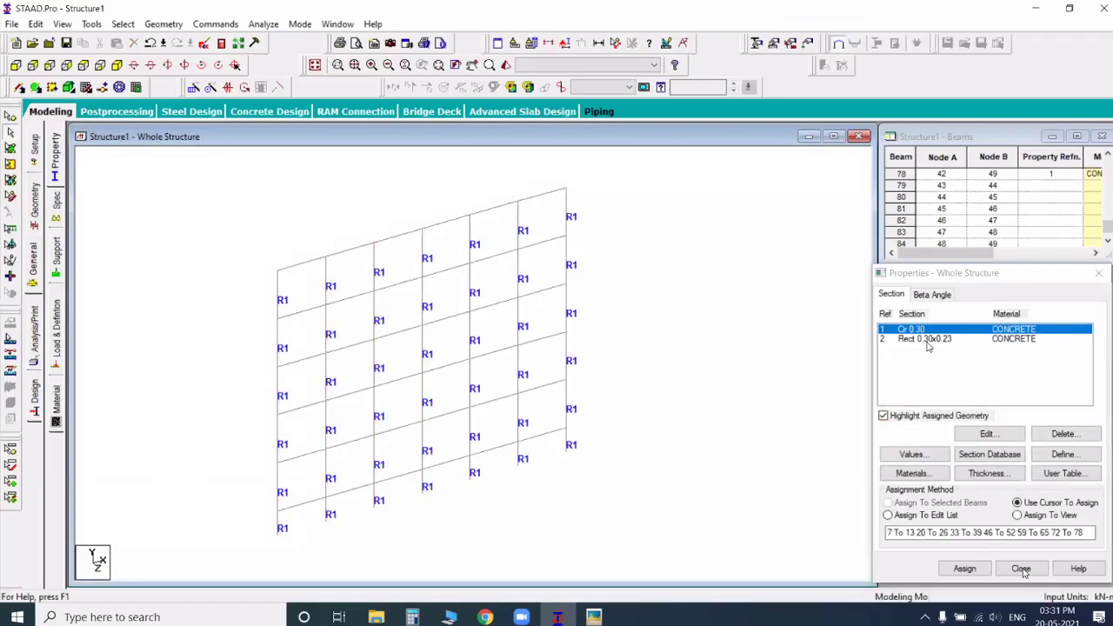
Step: Assign the rectangular 0.30x0.23 section to all beams parallel to X, clear the selection and finish with the section properties
{"action": "left_click", "coordinate": [925, 339]}
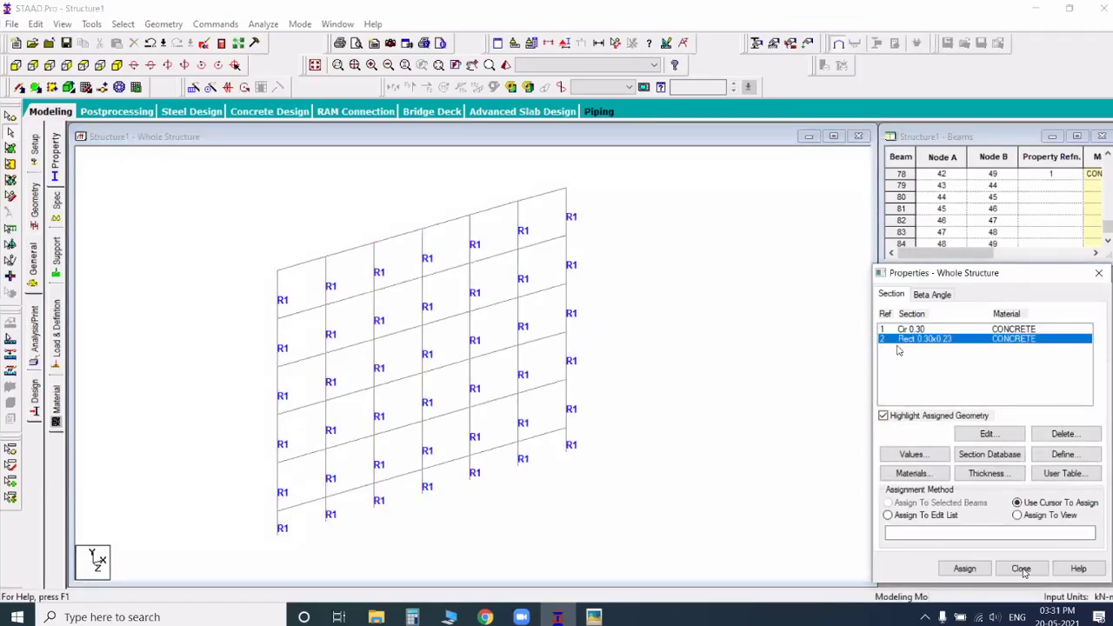
{"action": "left_click", "coordinate": [127, 25]}
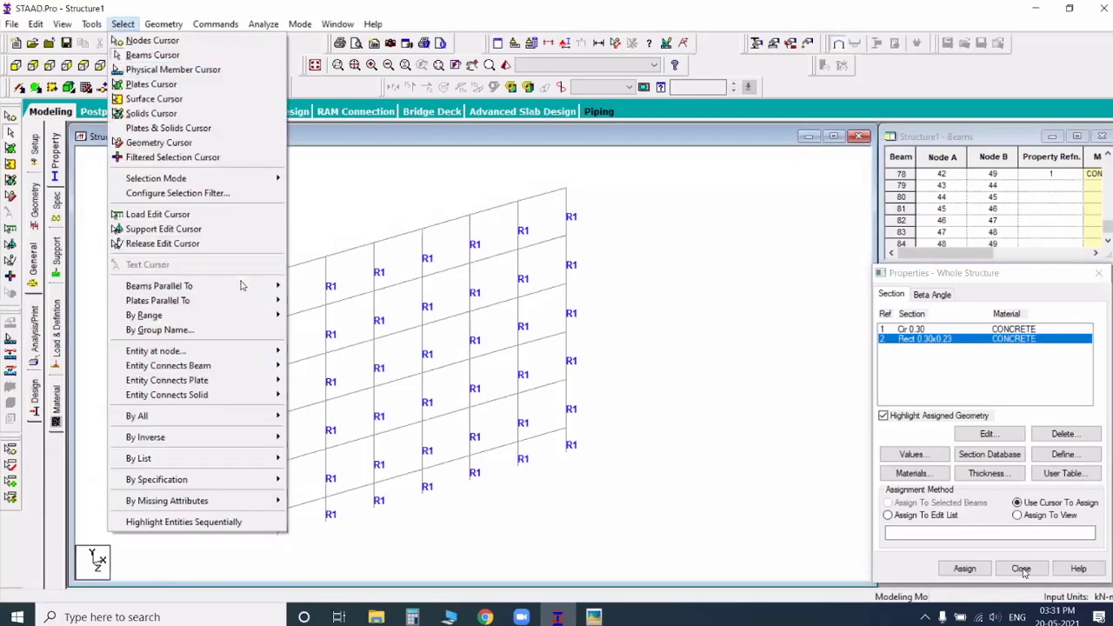
{"action": "mouse_move", "coordinate": [242, 285]}
{"action": "left_click", "coordinate": [300, 283]}
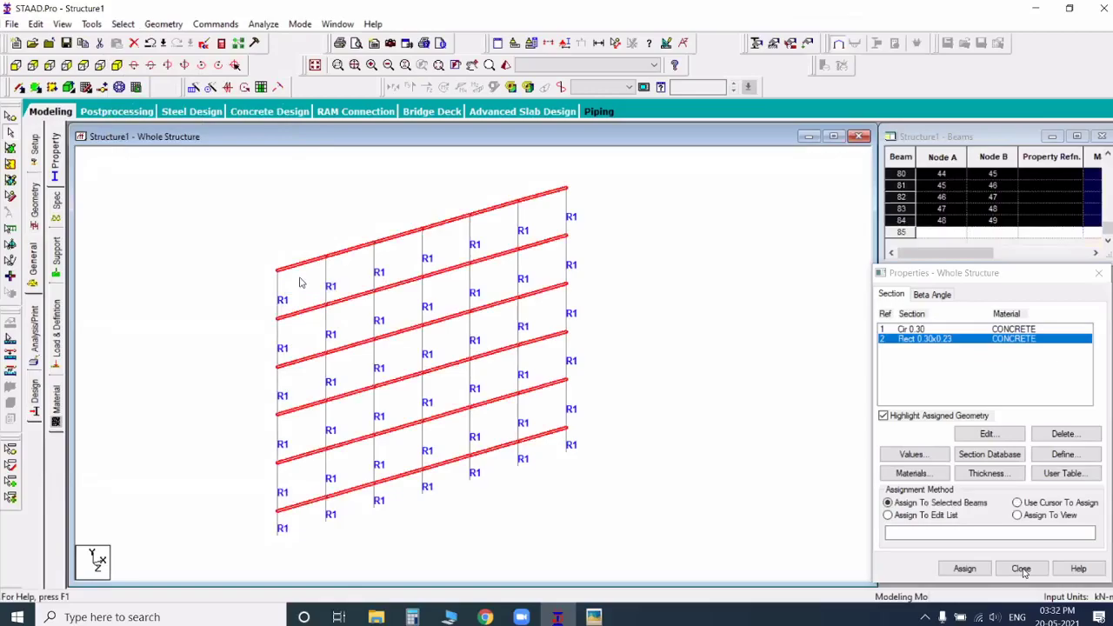
{"action": "left_click", "coordinate": [965, 569]}
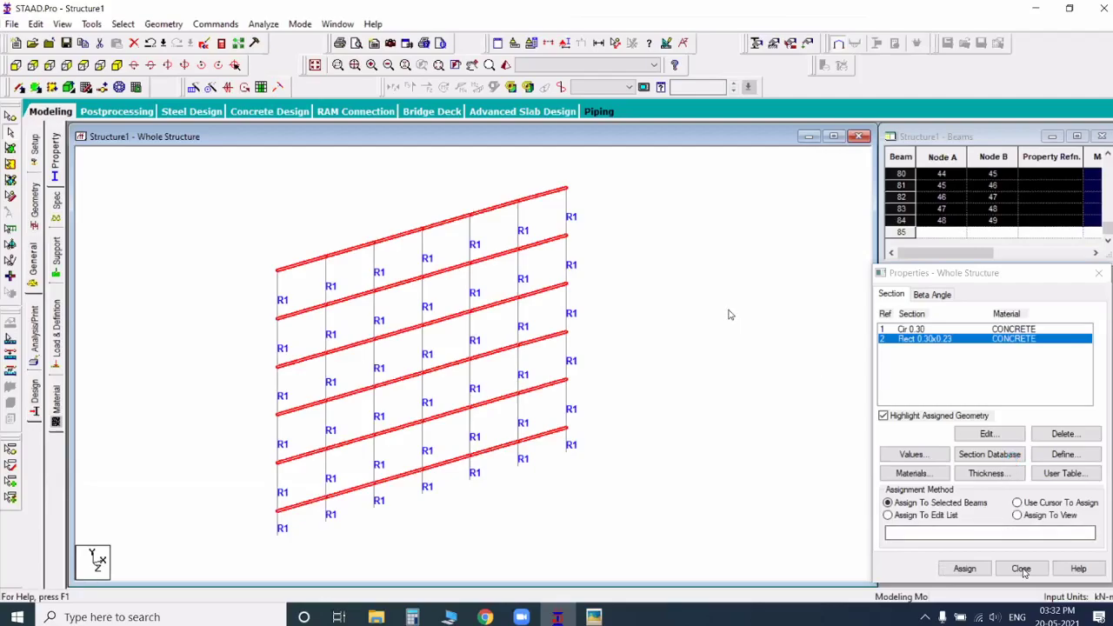
{"action": "key", "text": "Return"}
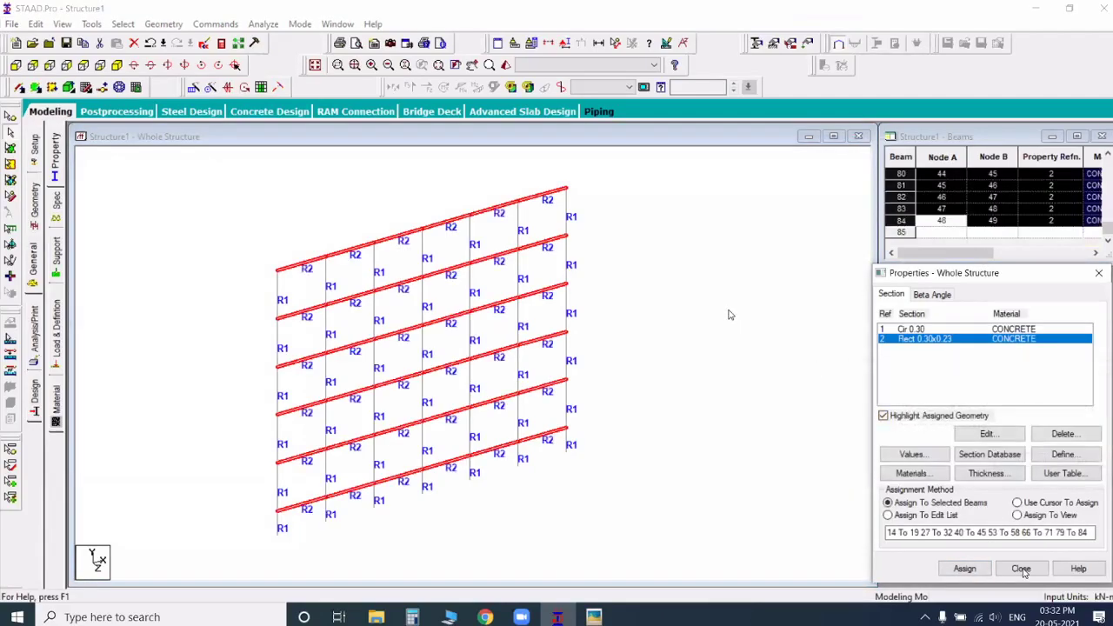
{"action": "left_click", "coordinate": [731, 306]}
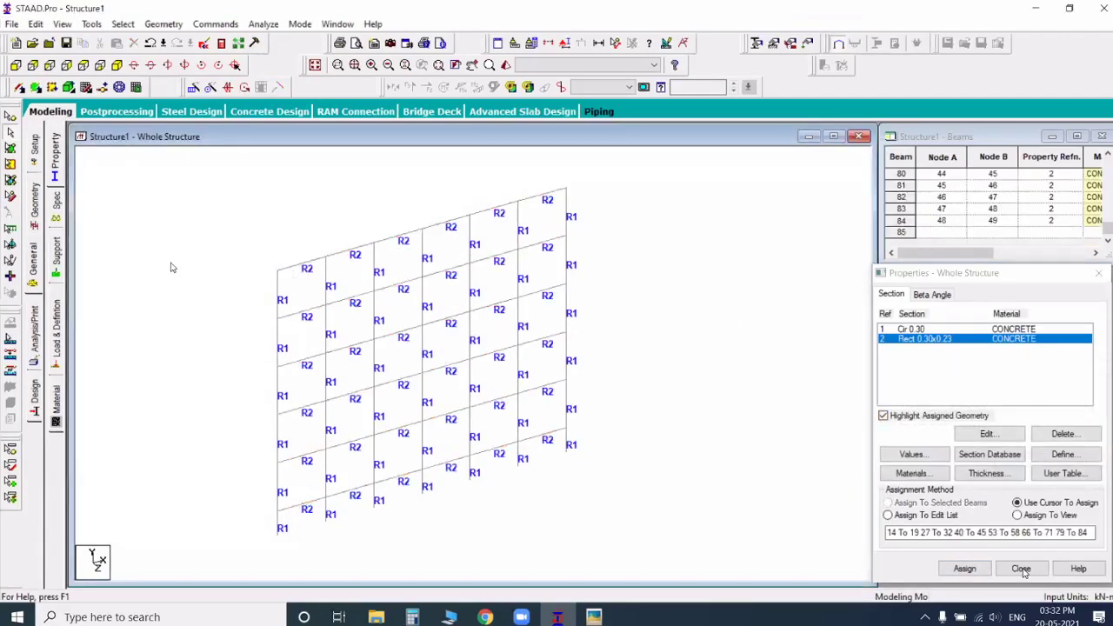
{"action": "left_click", "coordinate": [1021, 569]}
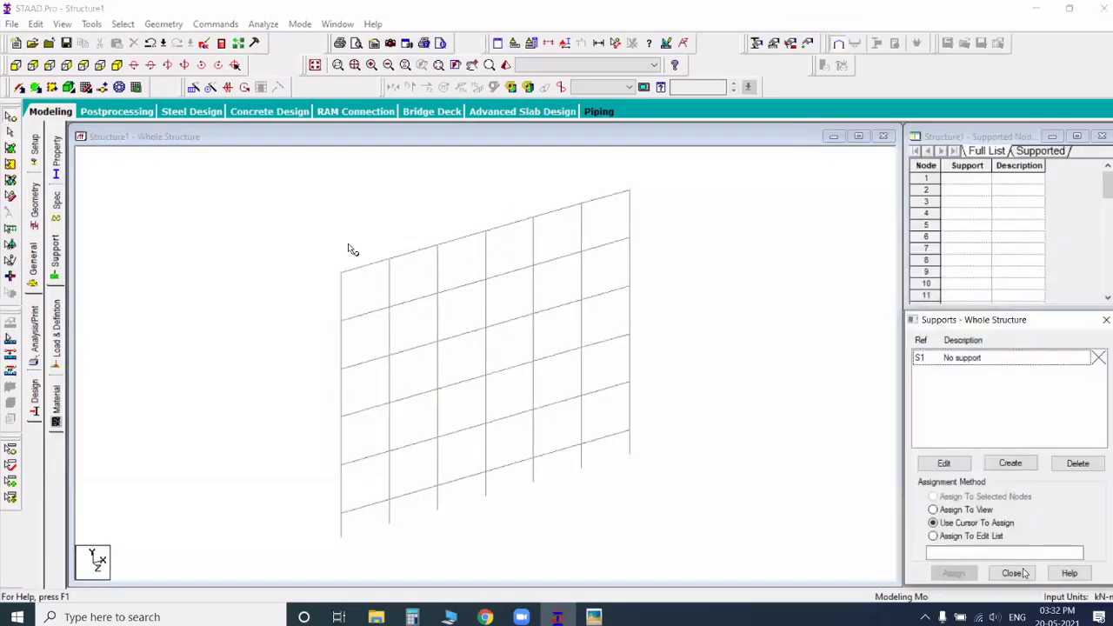
Step: Show the frame in front view and create a fixed support definition
{"action": "left_click", "coordinate": [16, 66]}
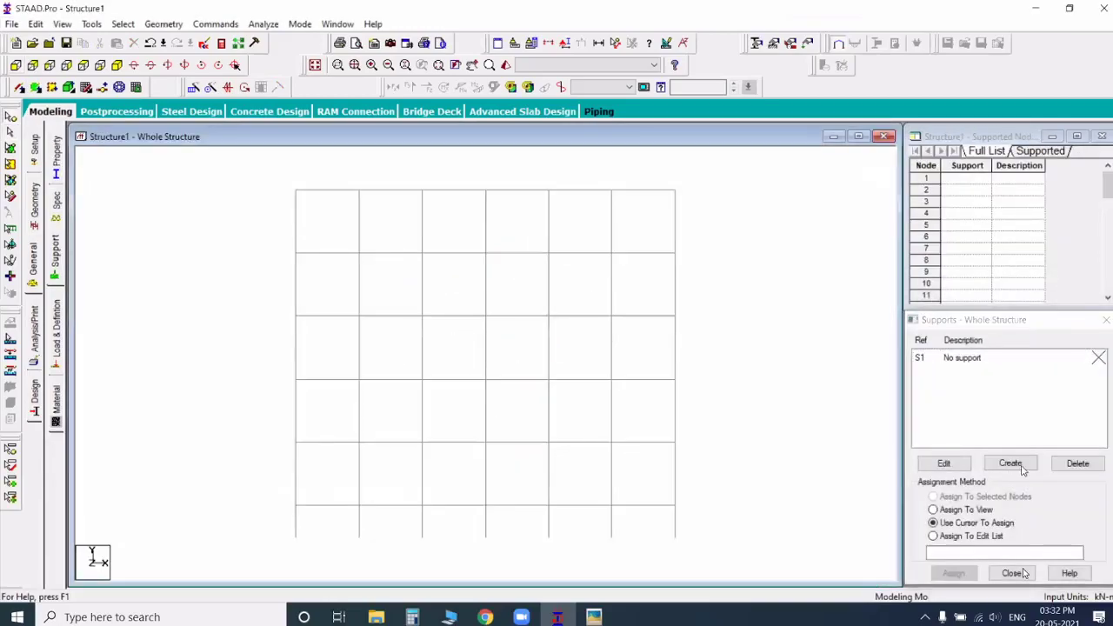
{"action": "middle_click_drag", "start_coordinate": [731, 487], "coordinate": [711, 450]}
{"action": "left_click", "coordinate": [1006, 461]}
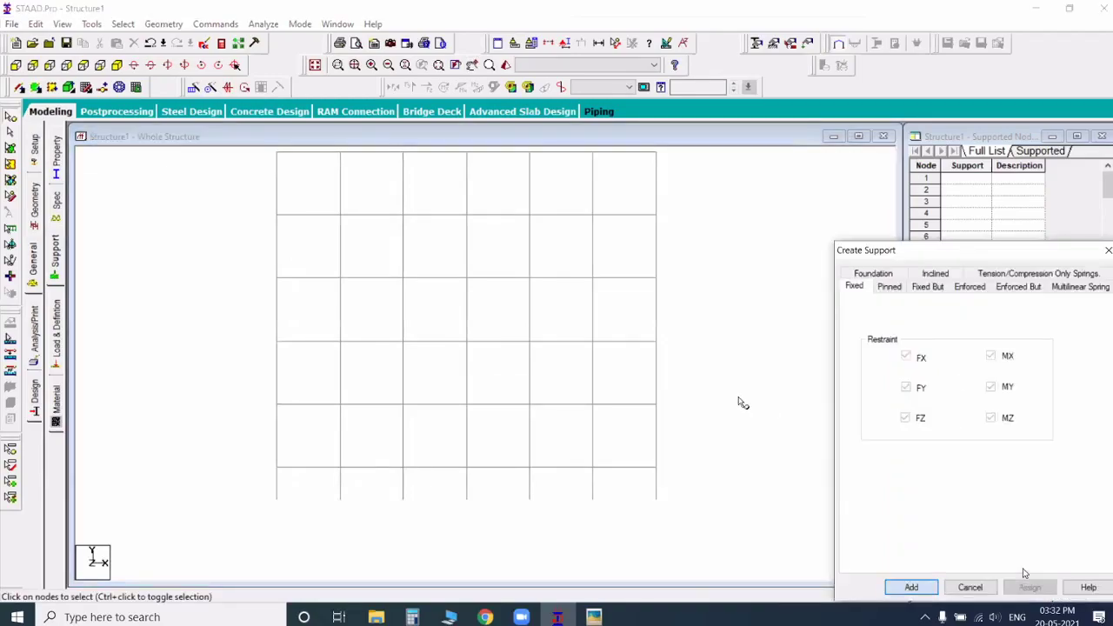
{"action": "key", "text": "Return"}
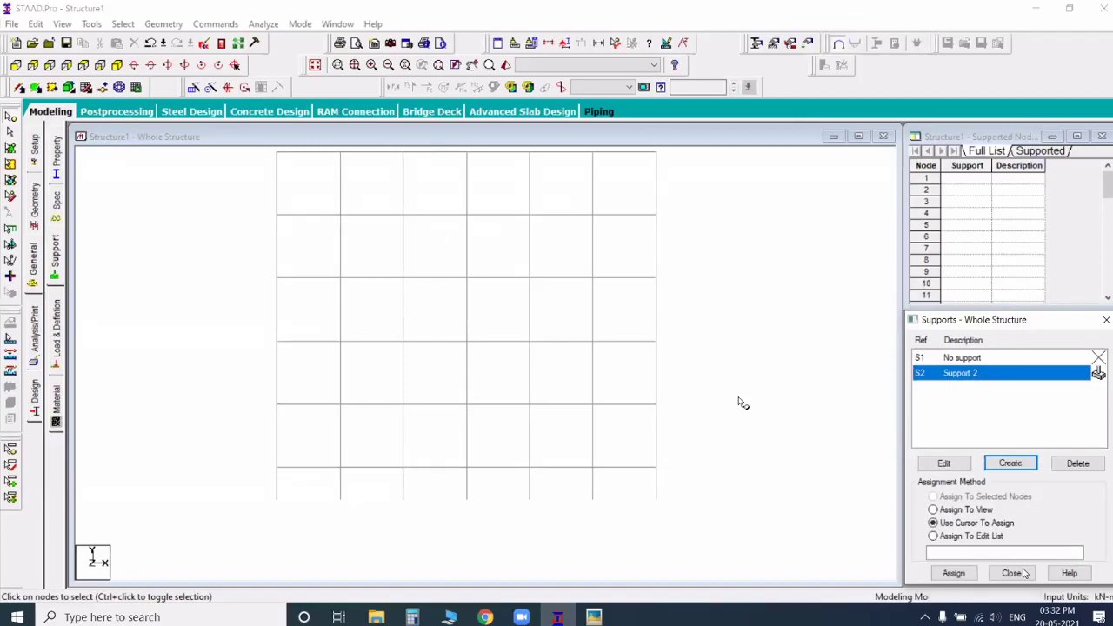
Step: Assign the fixed support to all seven base nodes of the columns, and return the frame to the isometric view with nothing selected
{"action": "left_click", "coordinate": [17, 71]}
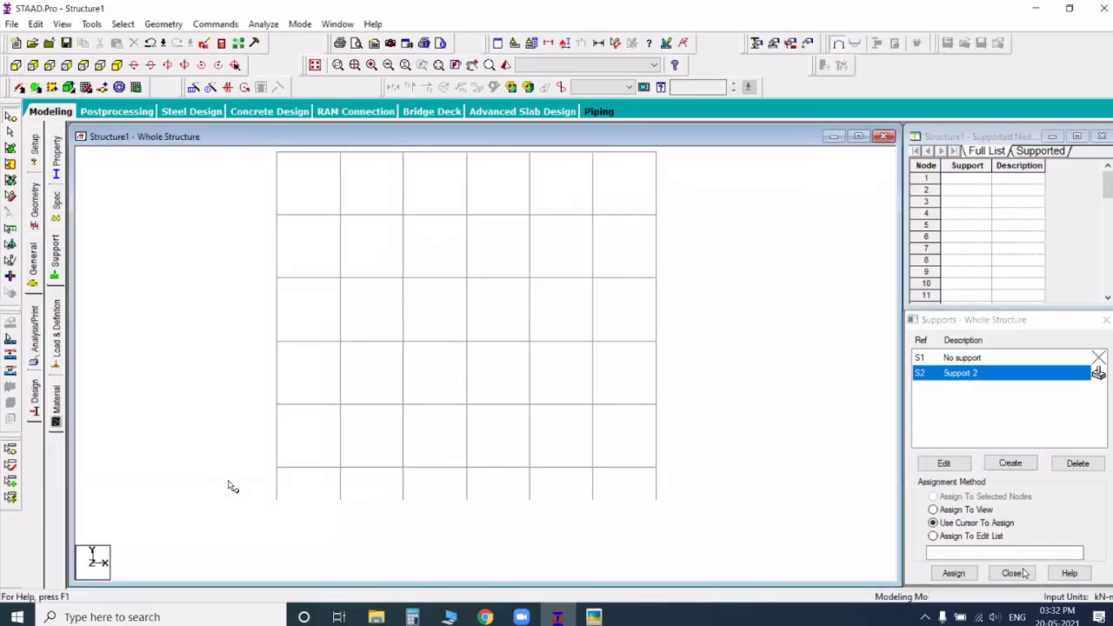
{"action": "left_click_drag", "start_coordinate": [228, 481], "coordinate": [905, 548]}
{"action": "left_click", "coordinate": [353, 493]}
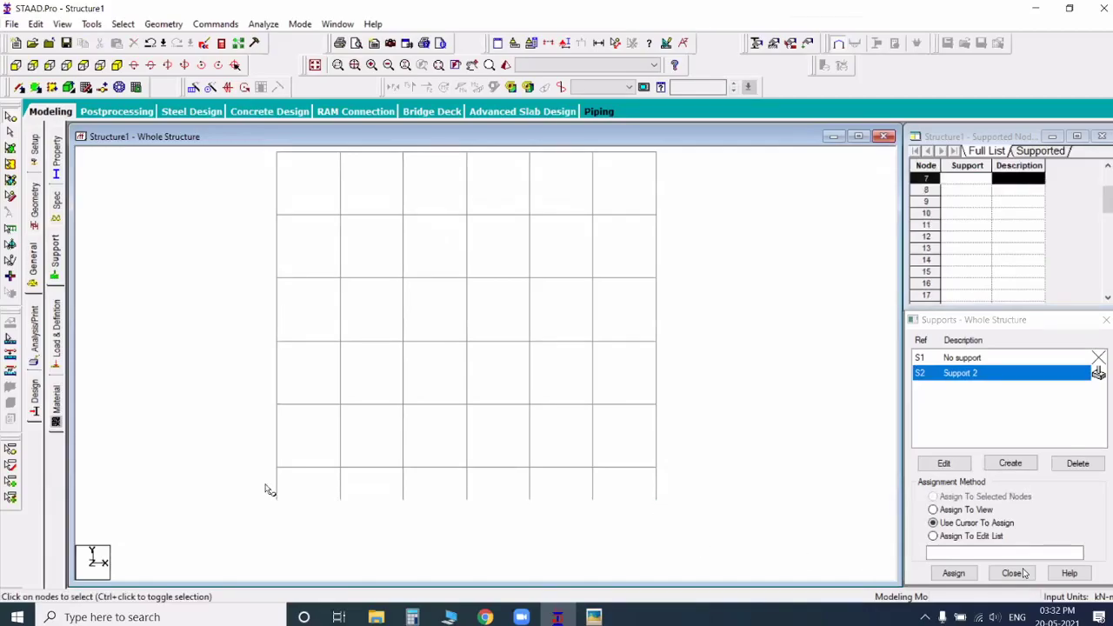
{"action": "left_click_drag", "start_coordinate": [253, 484], "coordinate": [710, 542]}
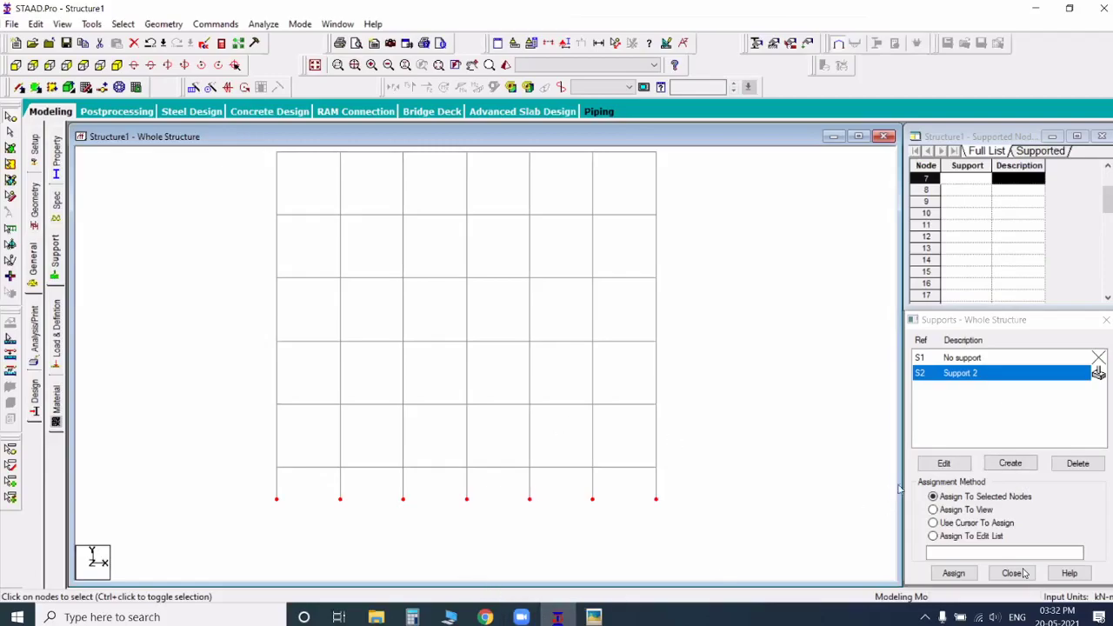
{"action": "left_click", "coordinate": [953, 573]}
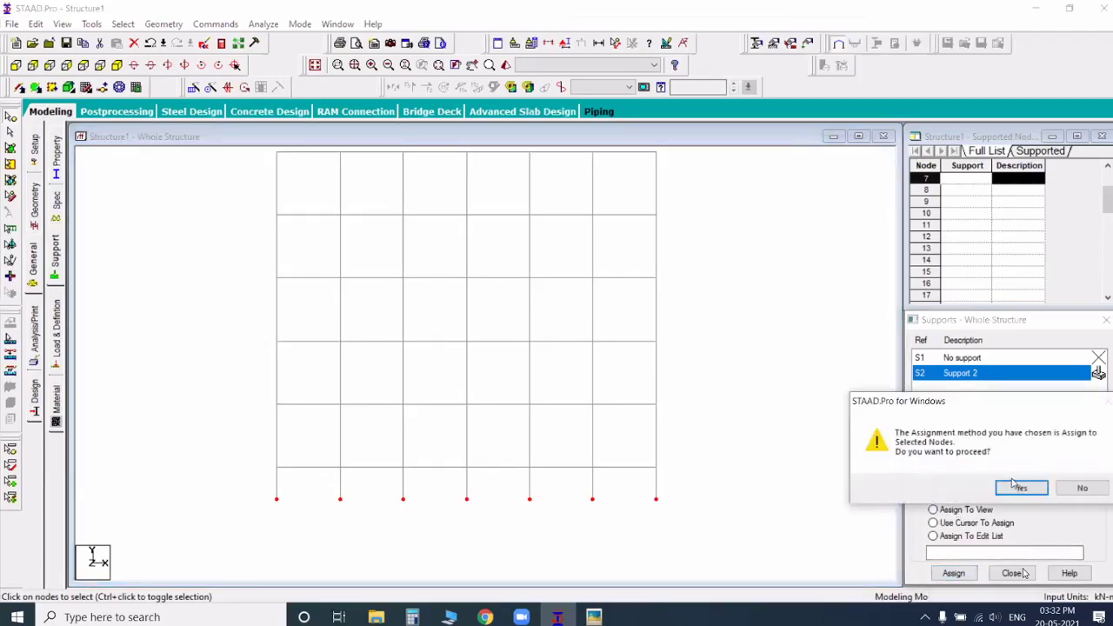
{"action": "left_click", "coordinate": [1022, 490]}
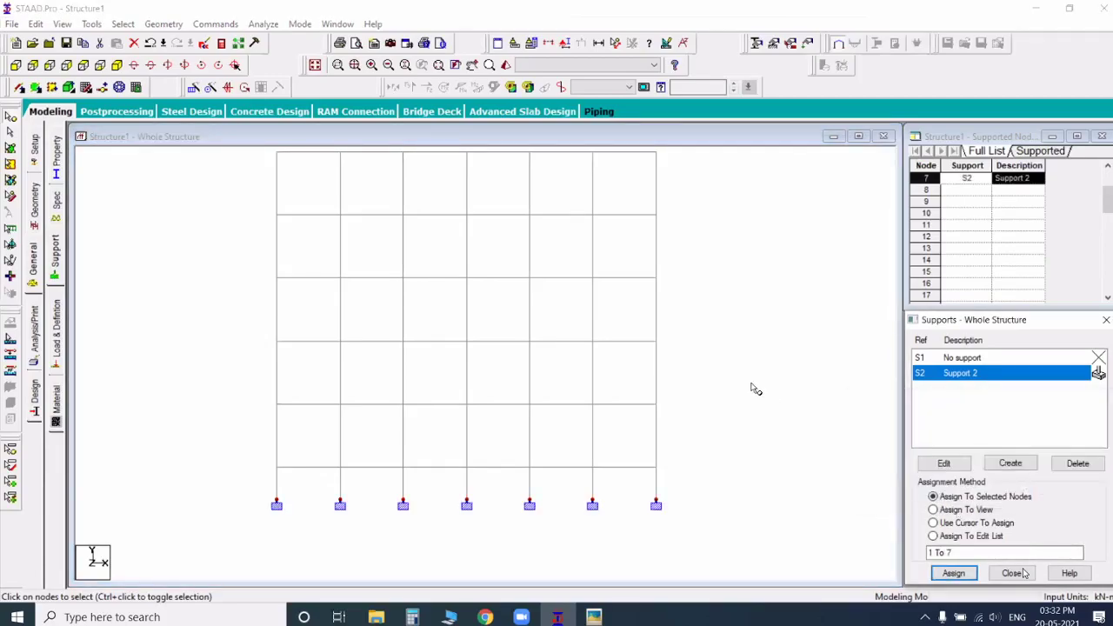
{"action": "left_click", "coordinate": [755, 389]}
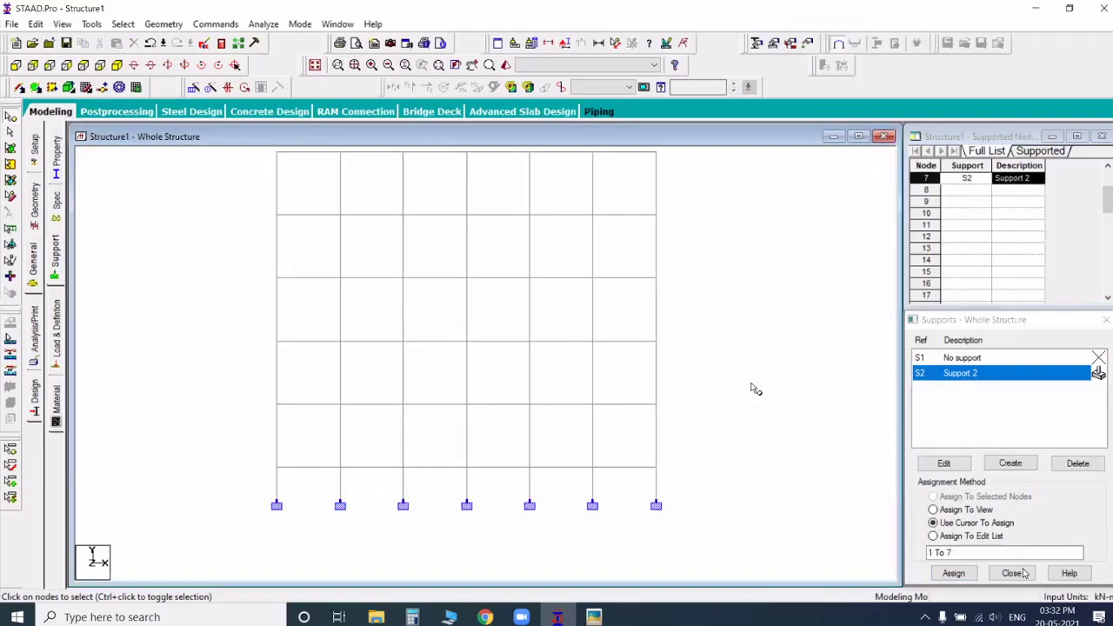
{"action": "left_click", "coordinate": [122, 66]}
{"action": "key", "text": "Escape"}
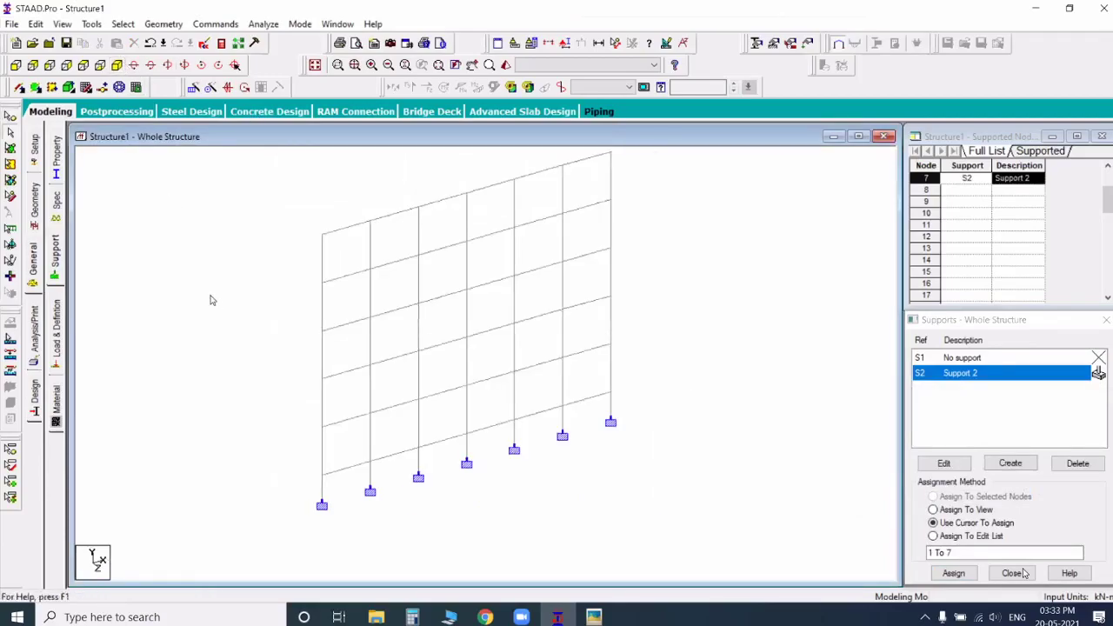
Step: Add primary load case 1 titled LOAD CASE 1 with loading type None
{"action": "left_click", "coordinate": [58, 324]}
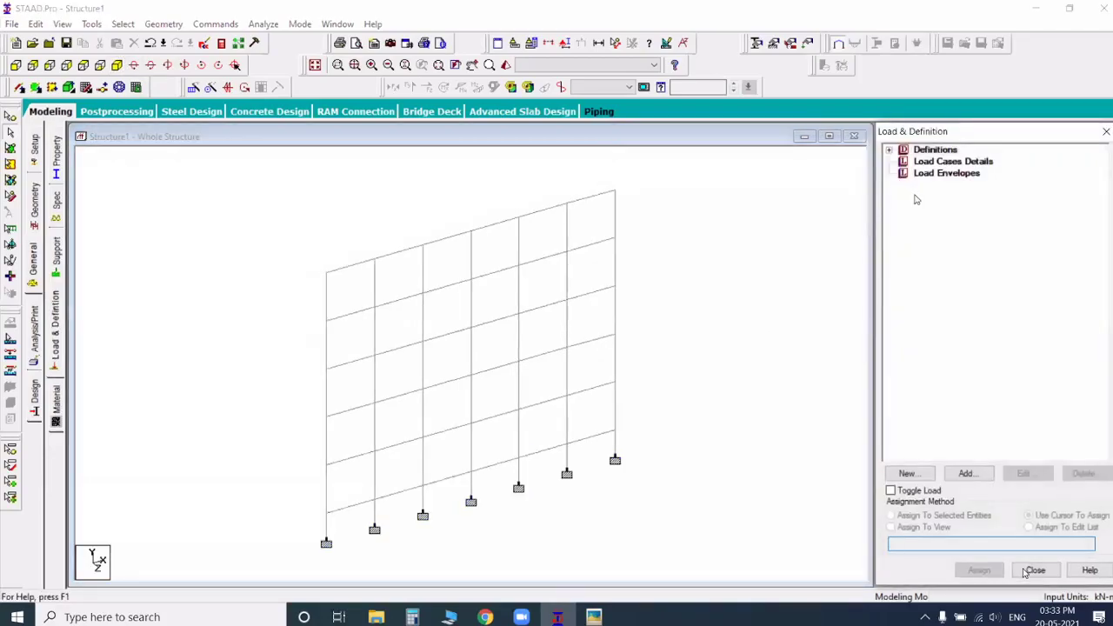
{"action": "left_click", "coordinate": [920, 162]}
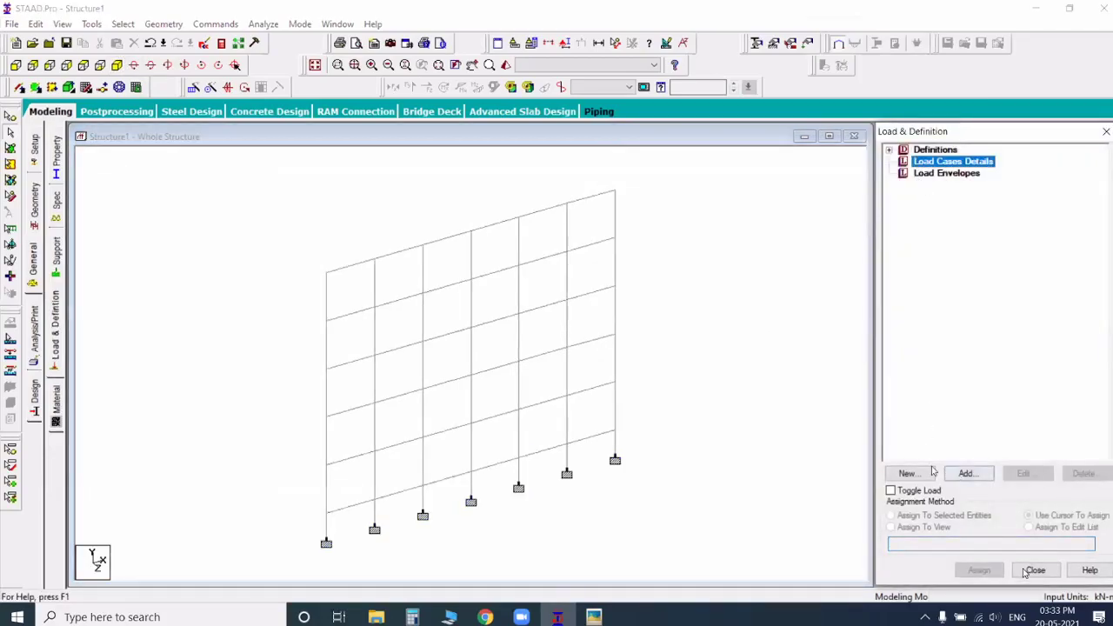
{"action": "left_click", "coordinate": [966, 474]}
{"action": "left_click", "coordinate": [700, 463]}
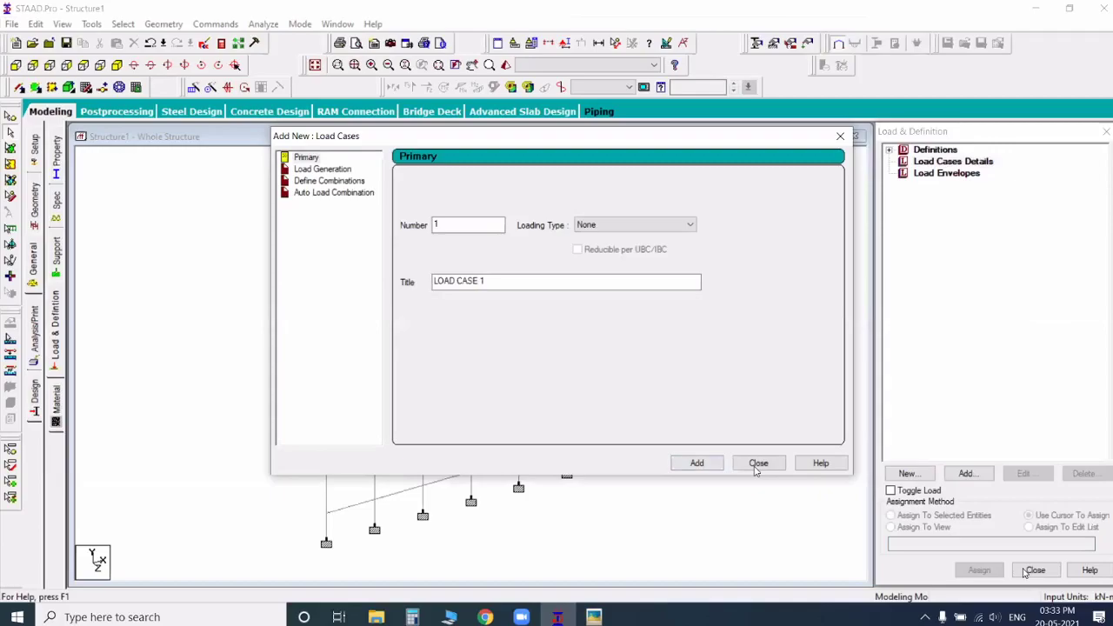
{"action": "left_click", "coordinate": [756, 464]}
Step: Add a uniform member force of -12.5 kN/m in the GY direction to LOAD CASE 1
{"action": "left_click", "coordinate": [948, 175]}
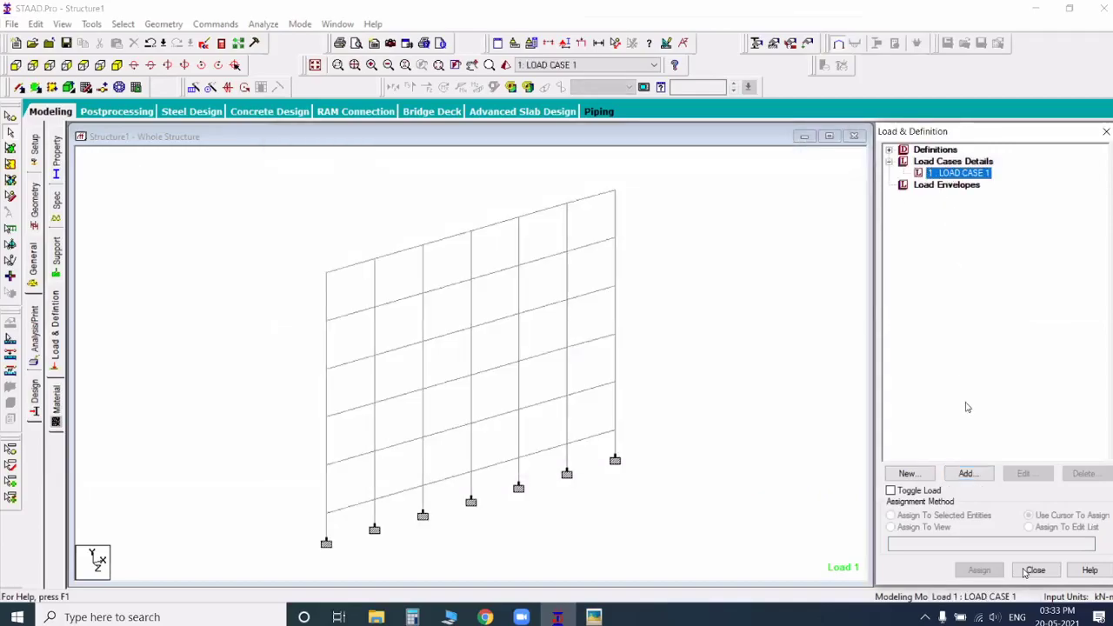
{"action": "left_click", "coordinate": [969, 471]}
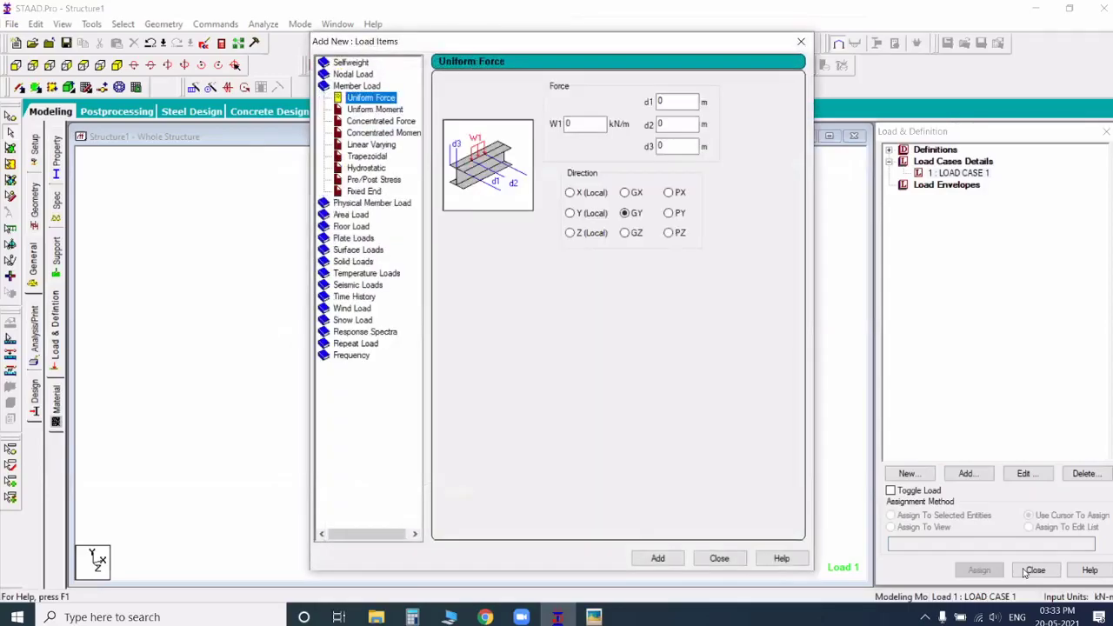
{"action": "double_click", "coordinate": [571, 123]}
{"action": "type", "text": "-12.5"}
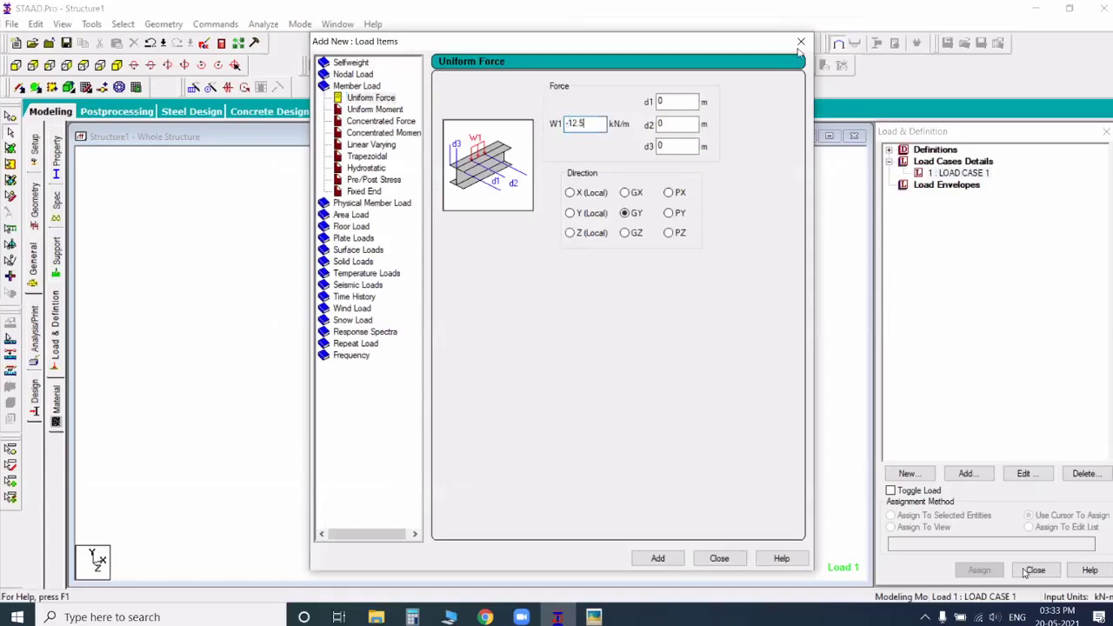
{"action": "key", "text": "Return"}
{"action": "left_click", "coordinate": [801, 43]}
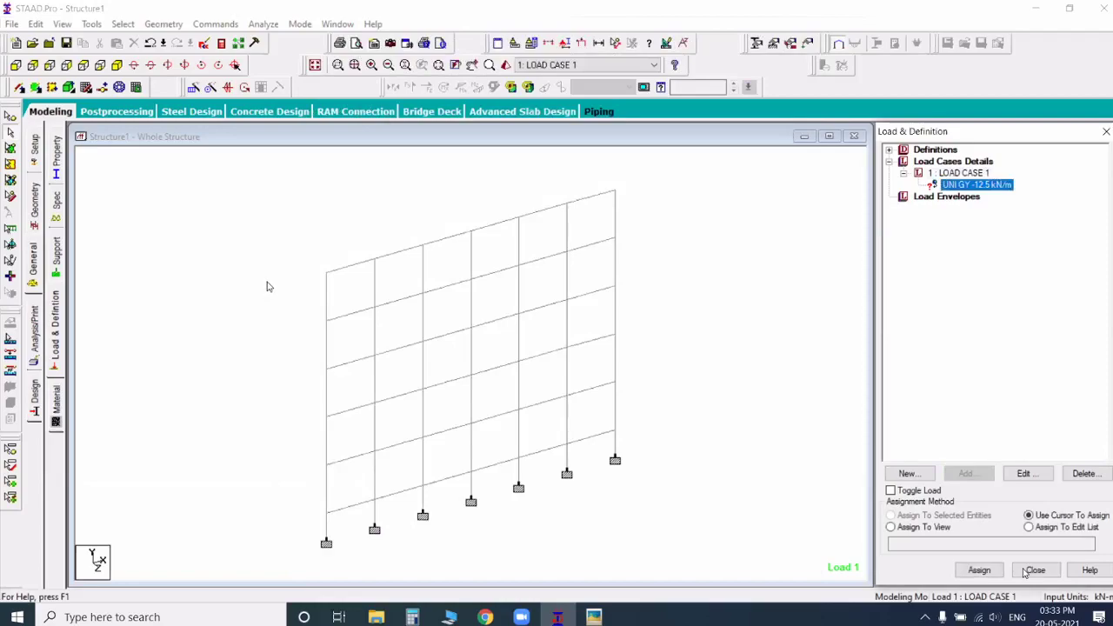
Step: Assign the uniform -12.5 kN/m load to all beams parallel to X
{"action": "left_click", "coordinate": [125, 24]}
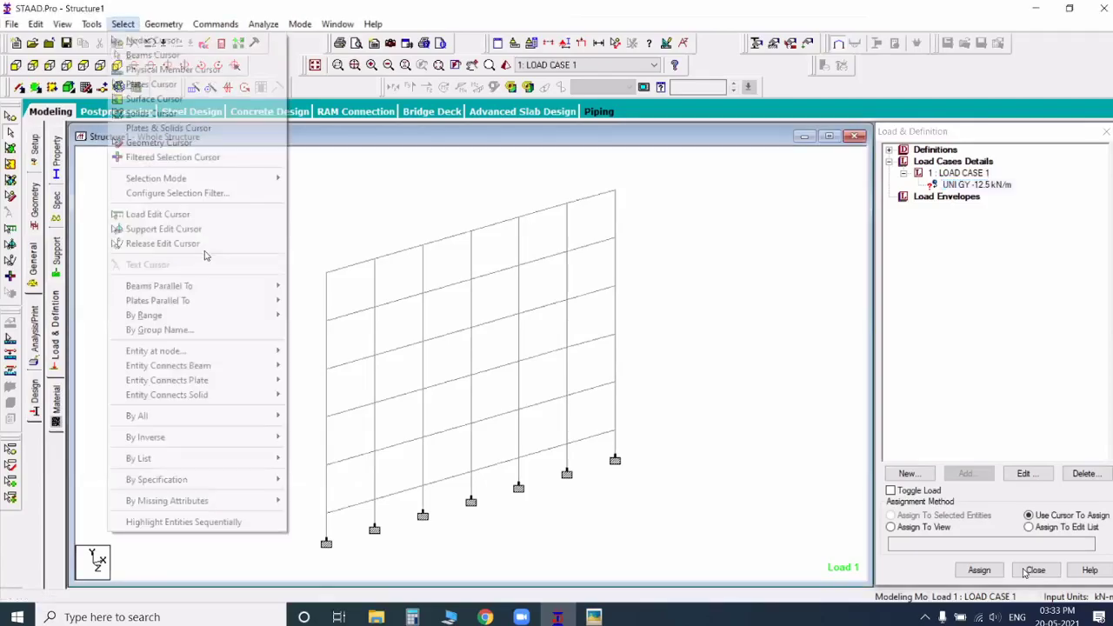
{"action": "left_click", "coordinate": [309, 286]}
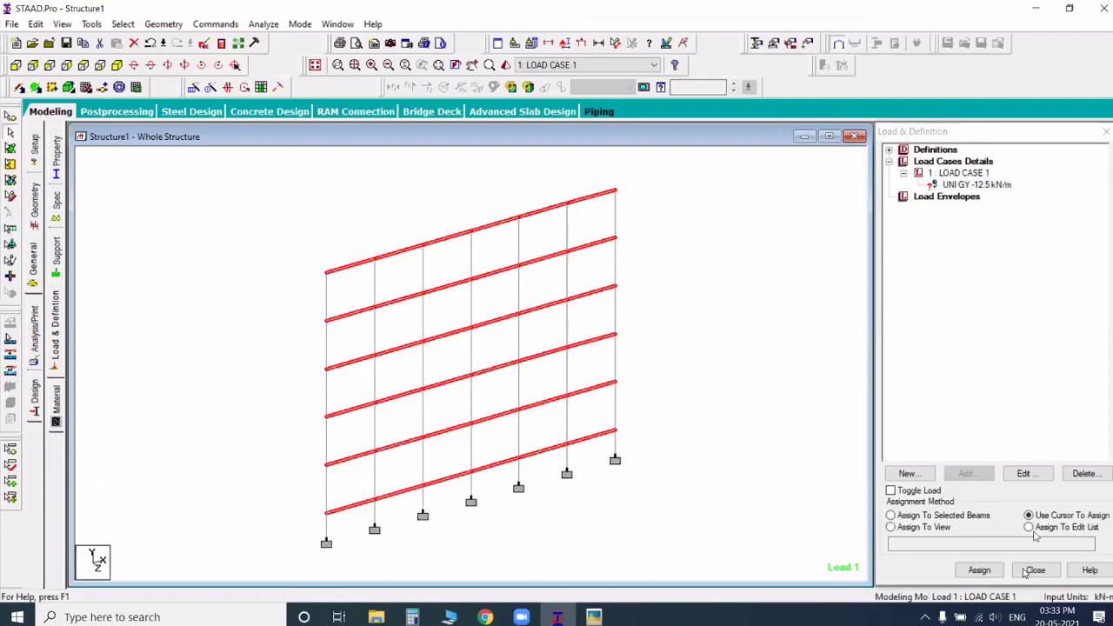
{"action": "left_click", "coordinate": [988, 515]}
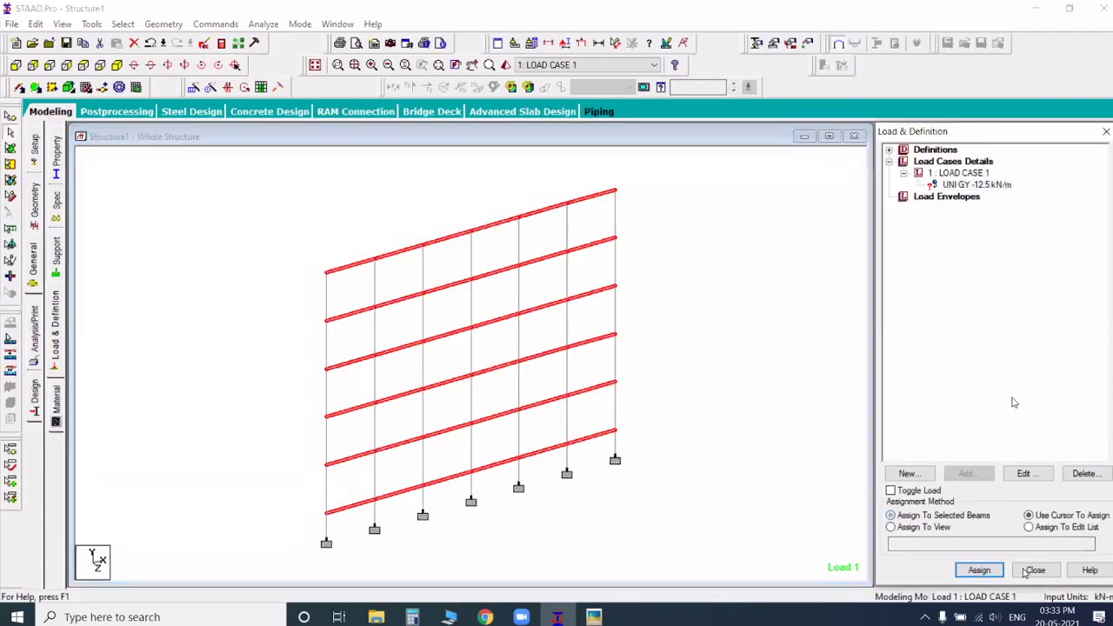
{"action": "key", "text": "Return"}
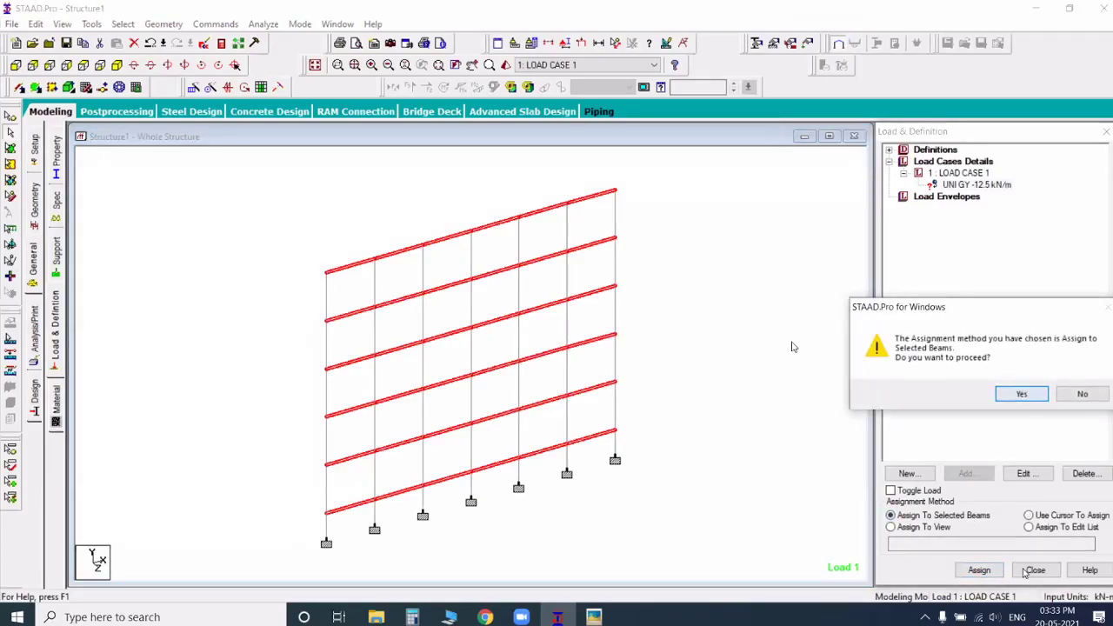
{"action": "key", "text": "Return"}
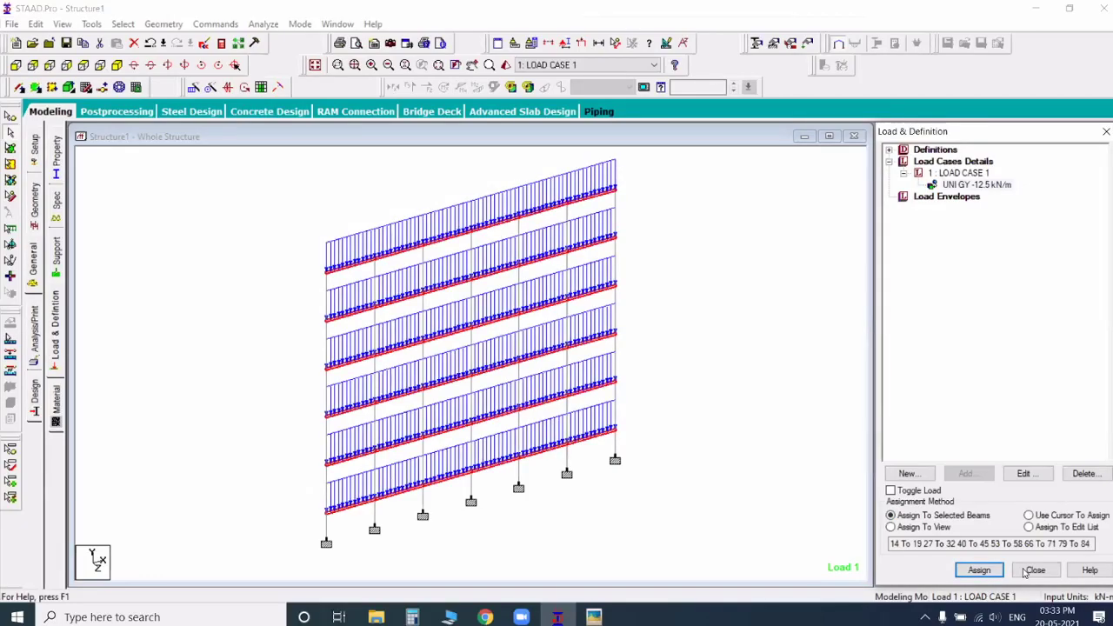
Step: Close the Structure1 model and exit STAAD.Pro without saving the changes
{"action": "left_click", "coordinate": [1104, 7]}
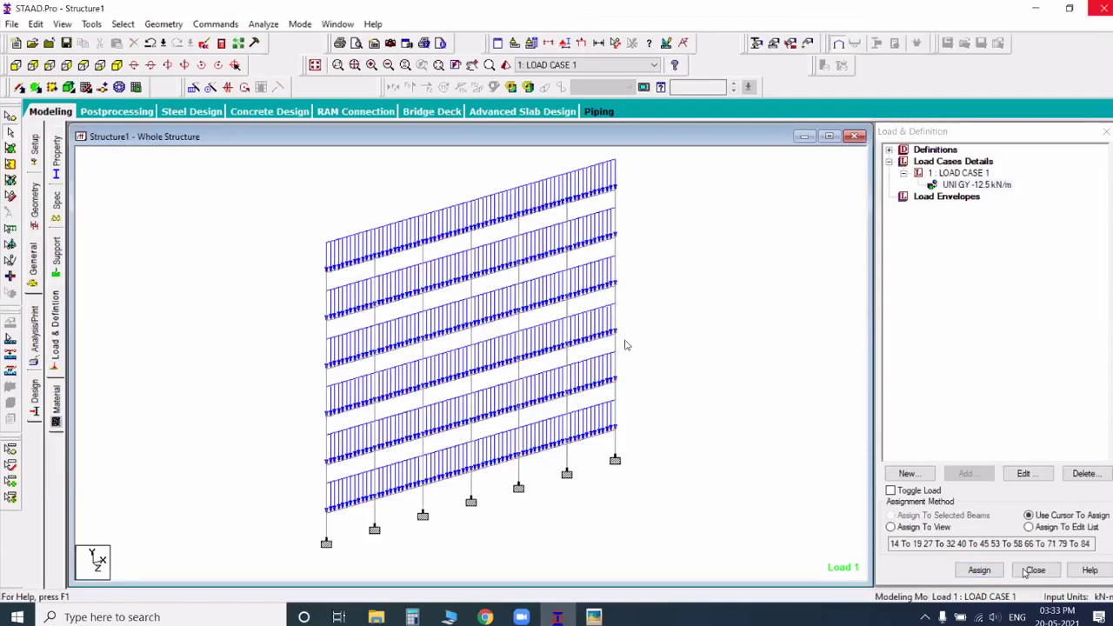
{"action": "key", "text": "Tab"}
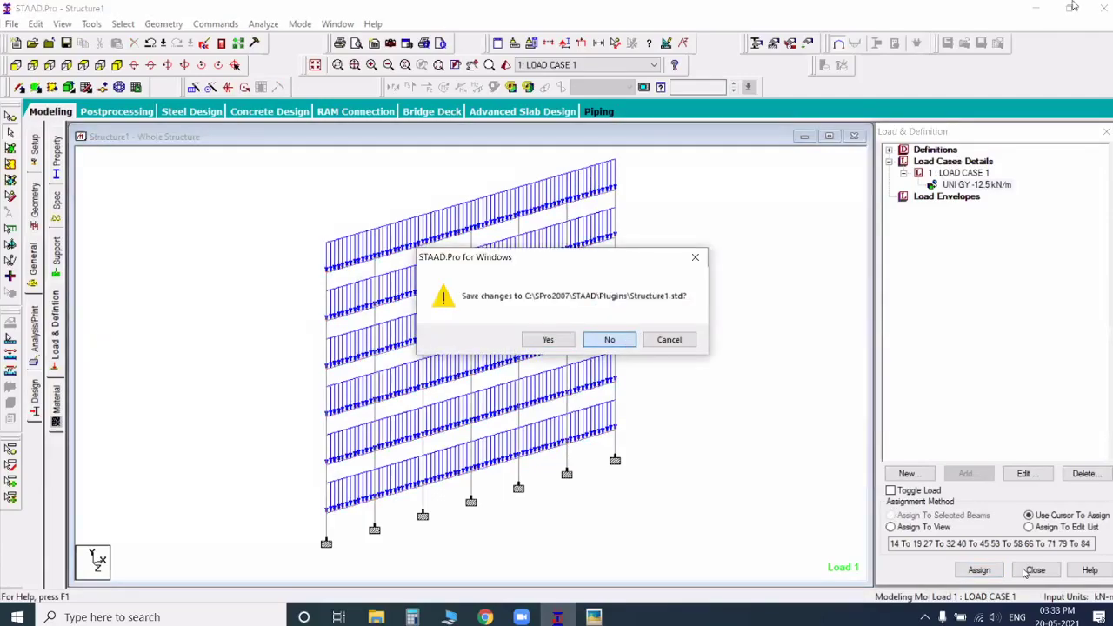
{"action": "key", "text": "Return"}
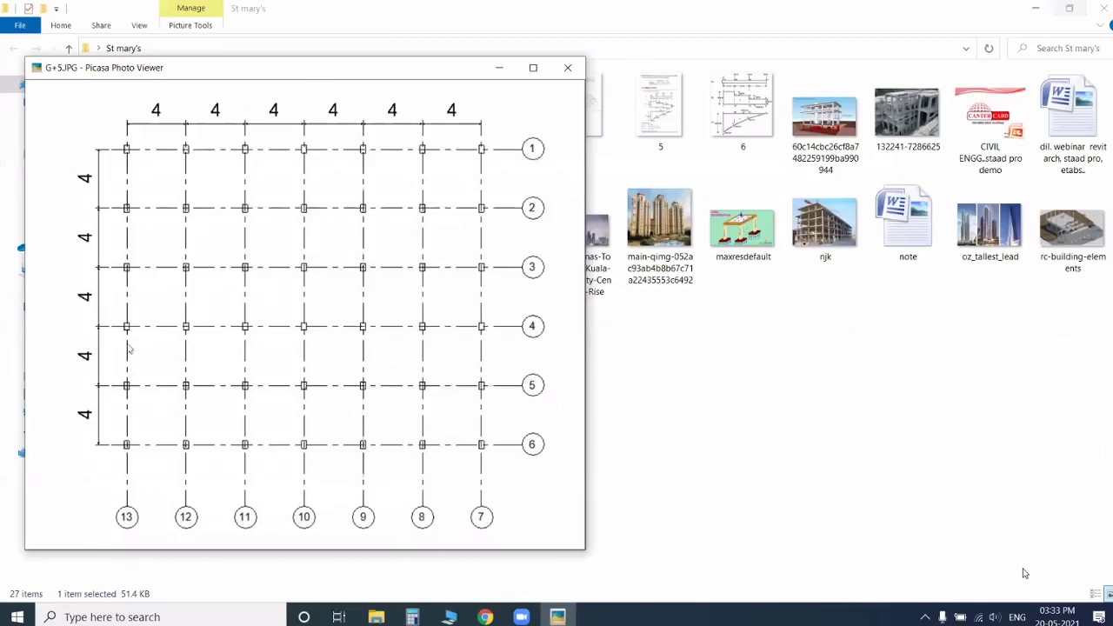
Step: Minimise the folder window and browse the reference pictures, examining the building photos, the load distribution diagram and the G+5.JPG column grid
{"action": "key", "text": "Escape"}
{"action": "left_click", "coordinate": [1036, 8]}
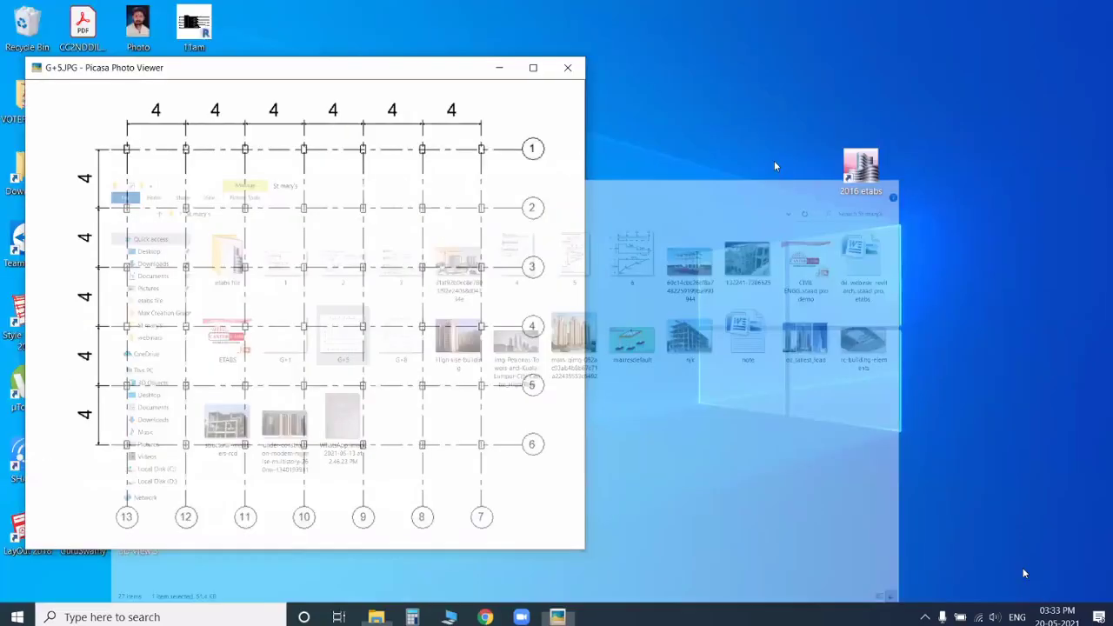
{"action": "left_click_drag", "start_coordinate": [287, 67], "coordinate": [604, 69]}
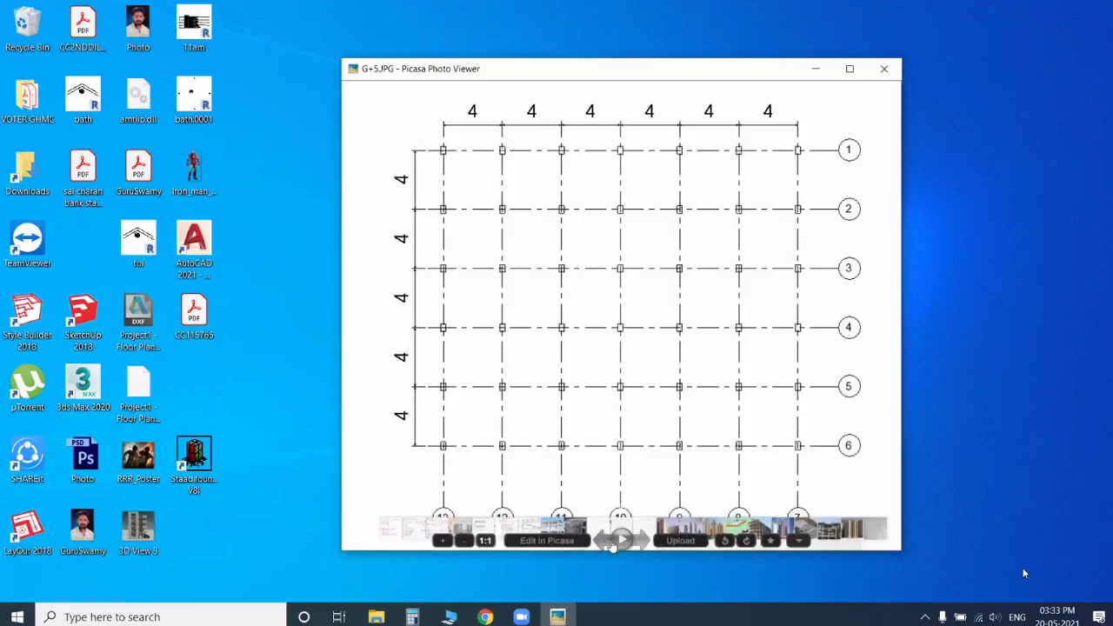
{"action": "left_click", "coordinate": [834, 532]}
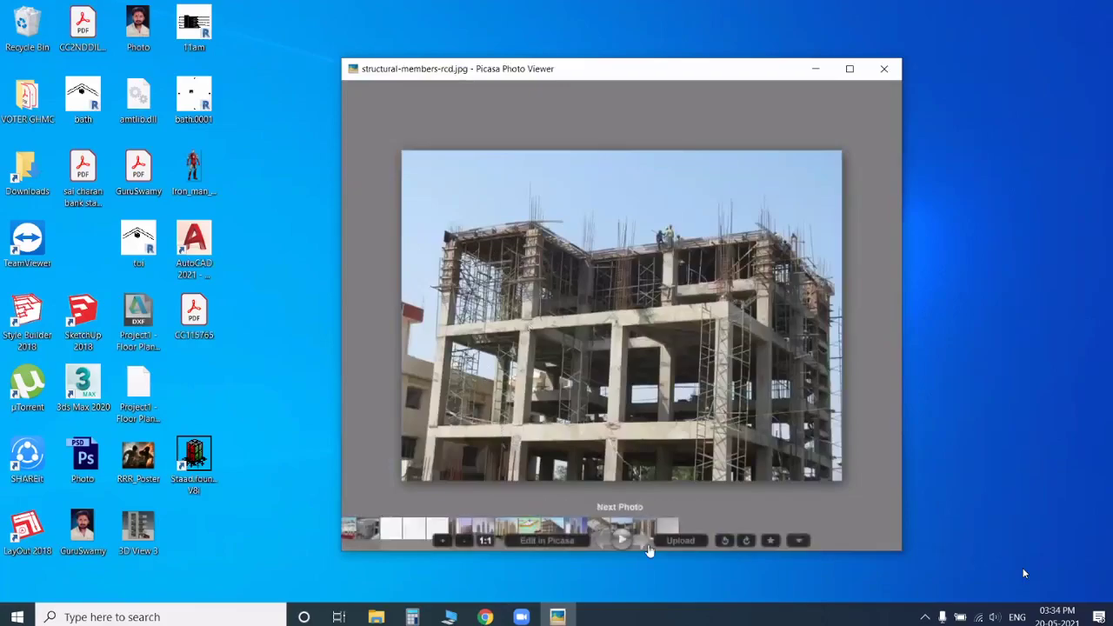
{"action": "left_click", "coordinate": [635, 543]}
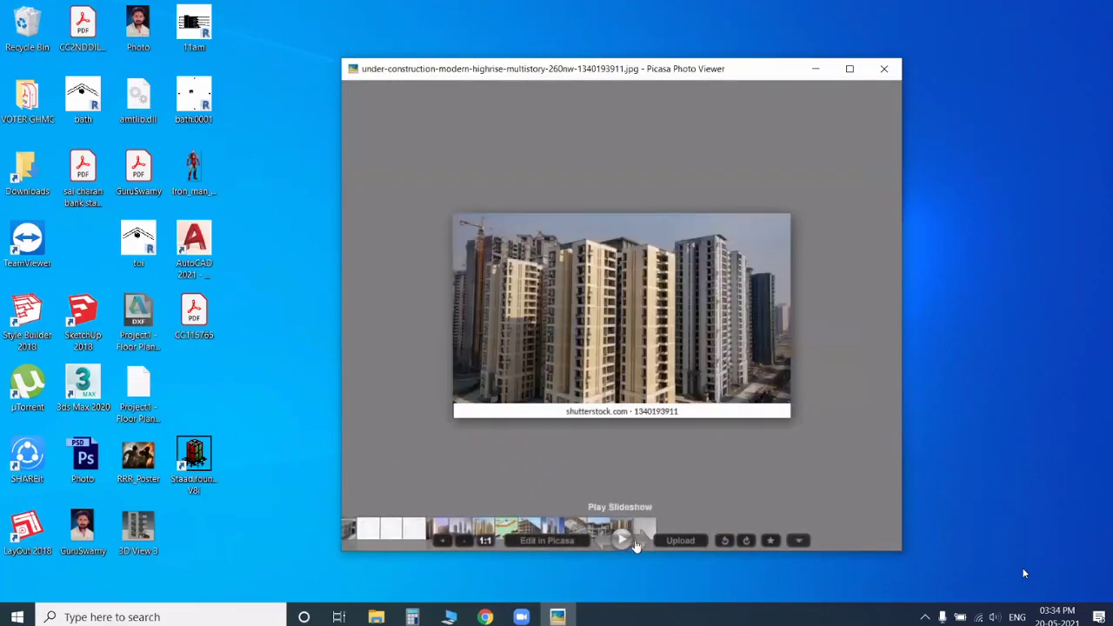
{"action": "left_click", "coordinate": [598, 543]}
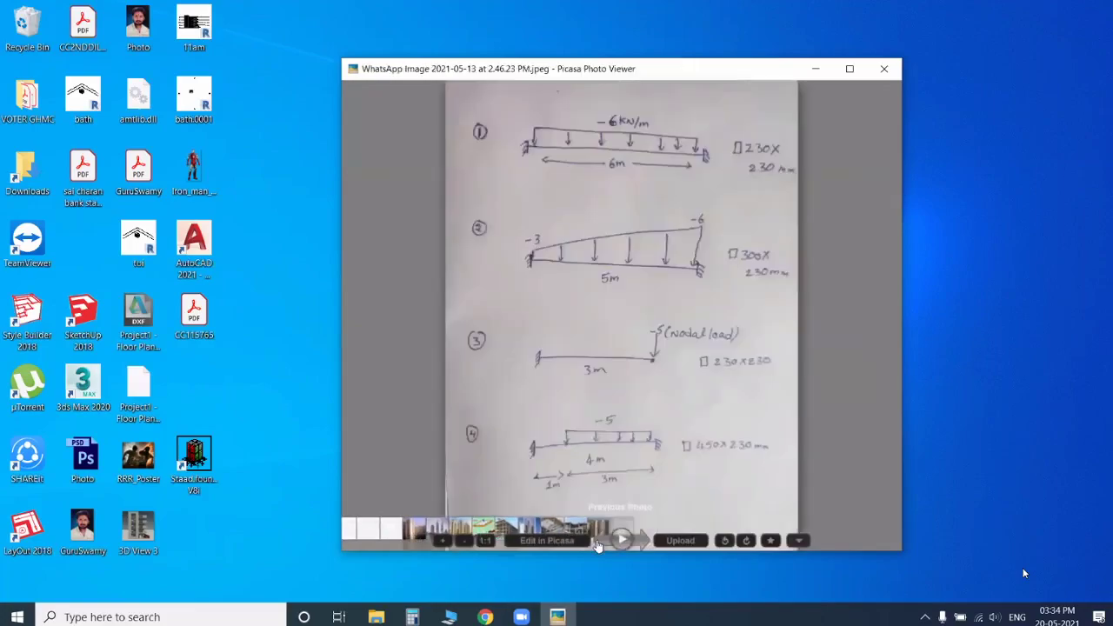
{"action": "left_click", "coordinate": [598, 543]}
{"action": "left_click", "coordinate": [598, 542]}
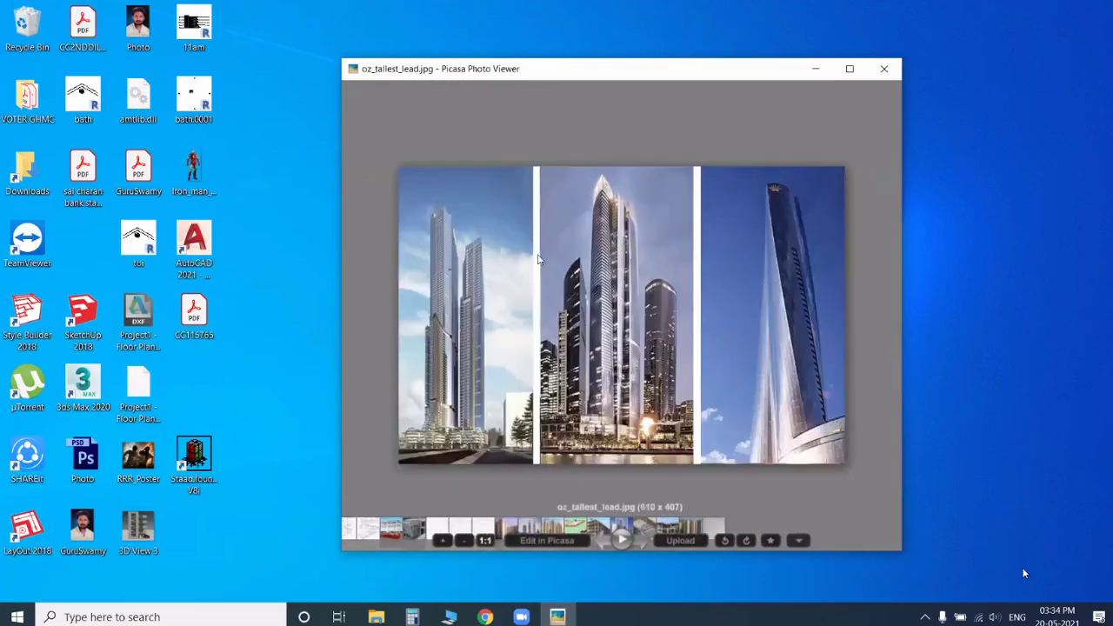
{"action": "key", "text": "Left"}
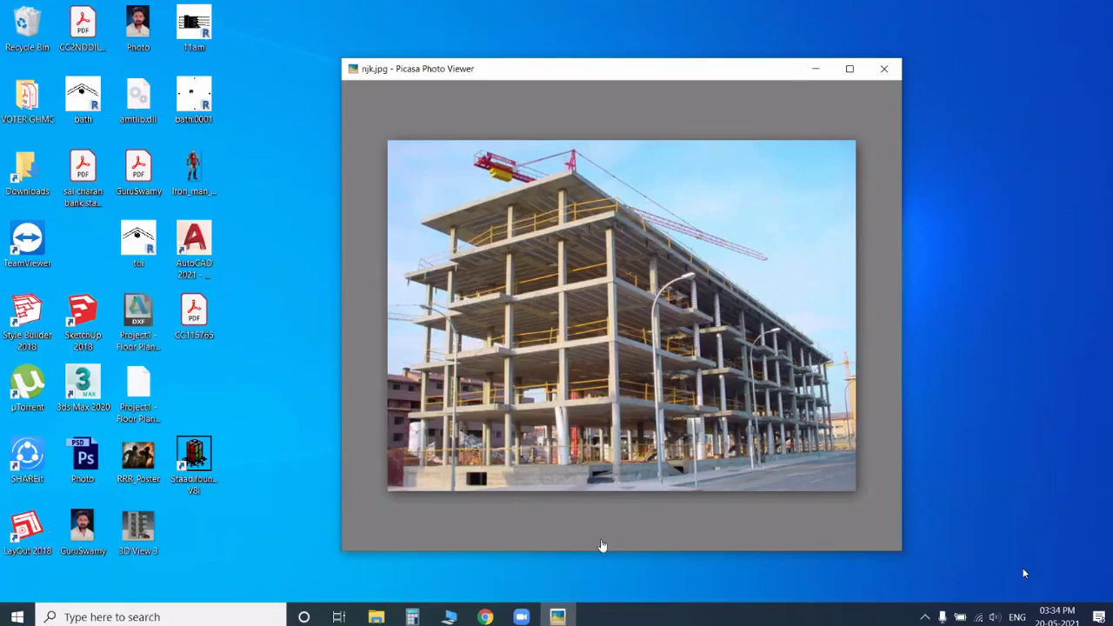
{"action": "left_click", "coordinate": [601, 543]}
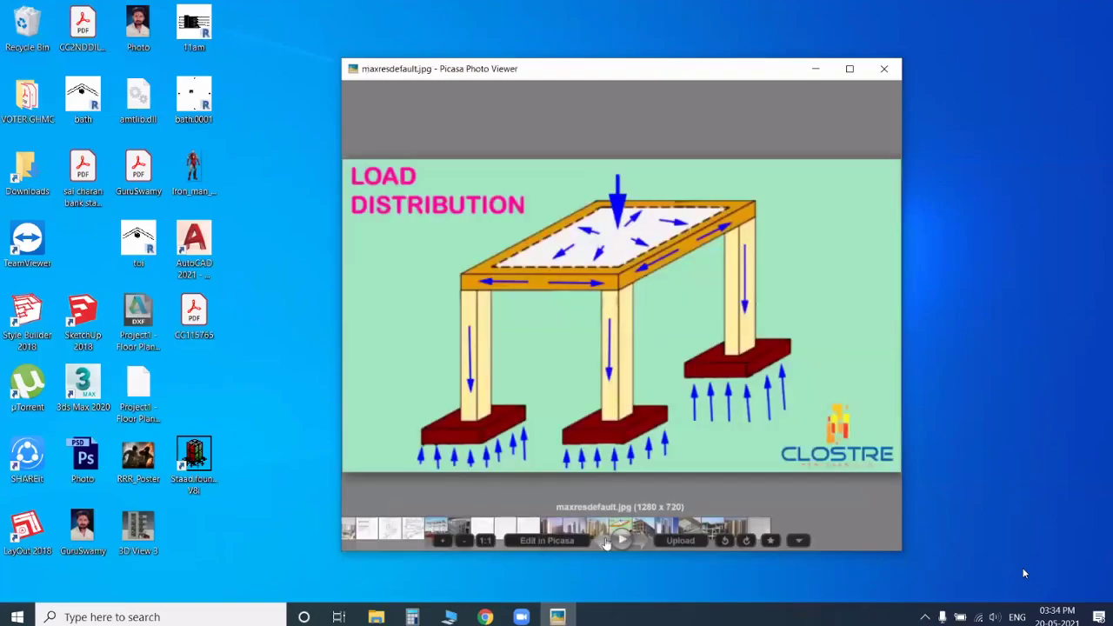
{"action": "left_click", "coordinate": [601, 543]}
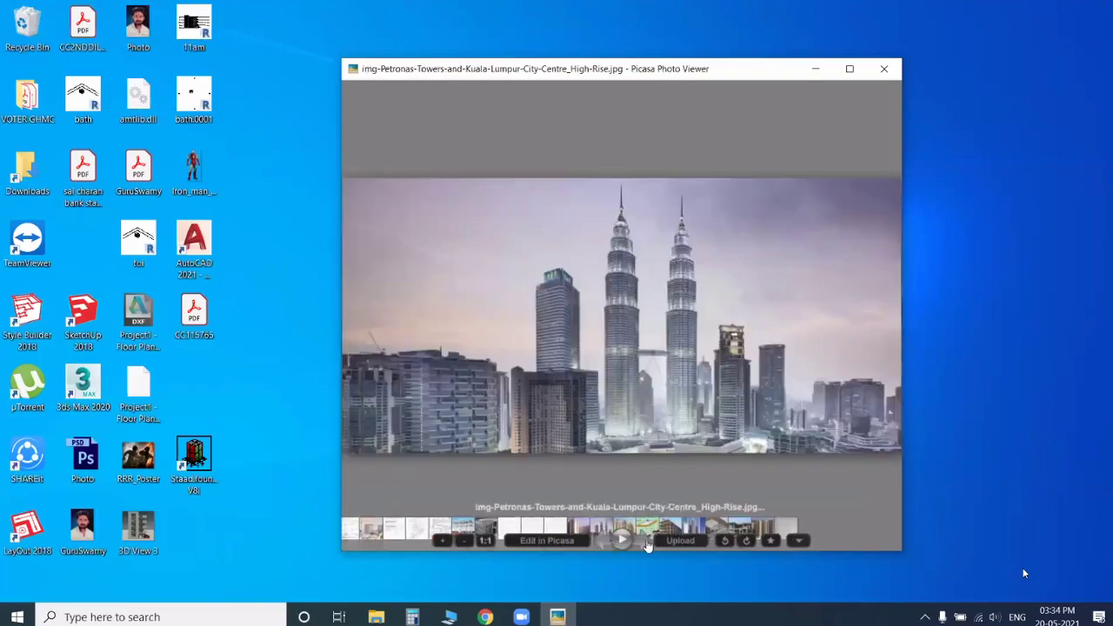
{"action": "key", "text": "Left"}
{"action": "key", "text": "Left"}
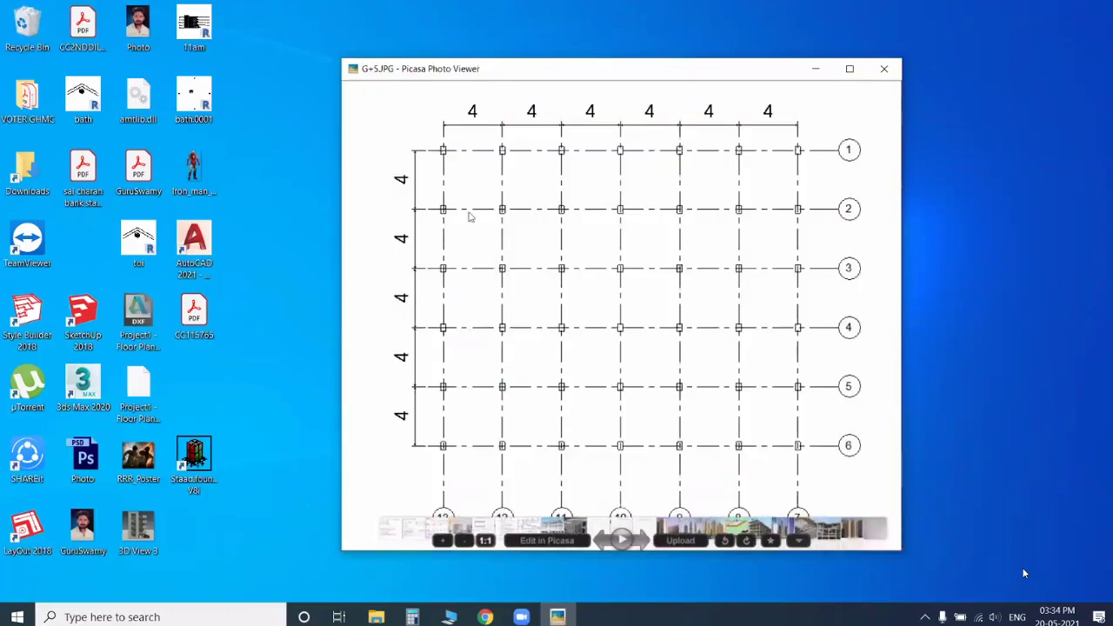
{"action": "key", "text": "Left"}
{"action": "key", "text": "Right"}
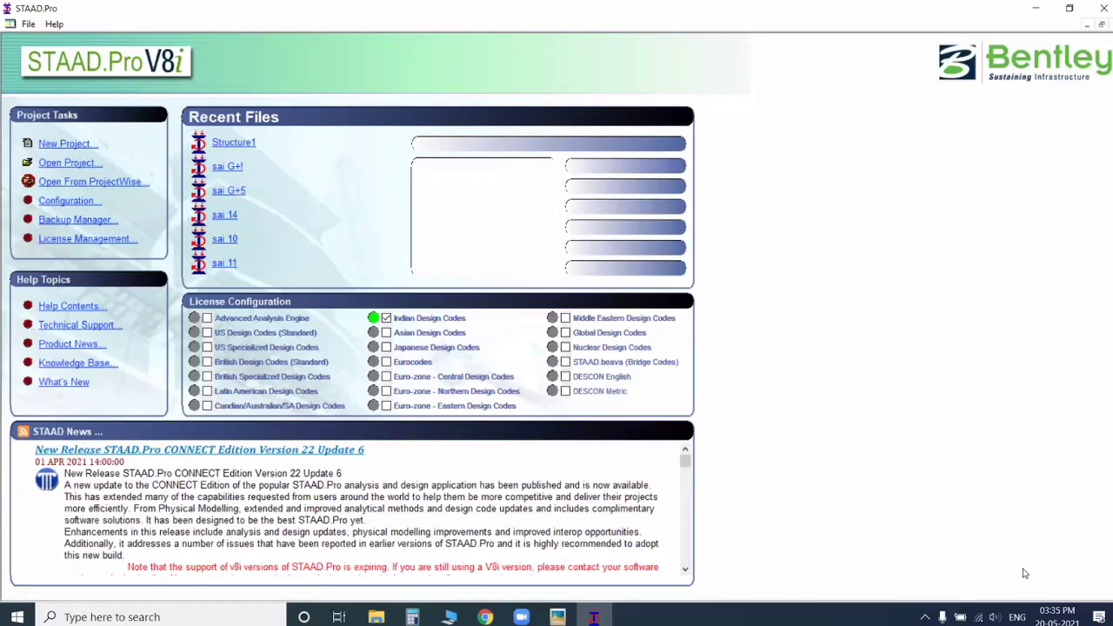
Step: Create a Space project named sai in STAAD.Pro with metre and kilonewton units, and add a node at the origin
{"action": "left_click", "coordinate": [68, 144]}
{"action": "left_click", "coordinate": [410, 193]}
{"action": "type", "text": "sai"}
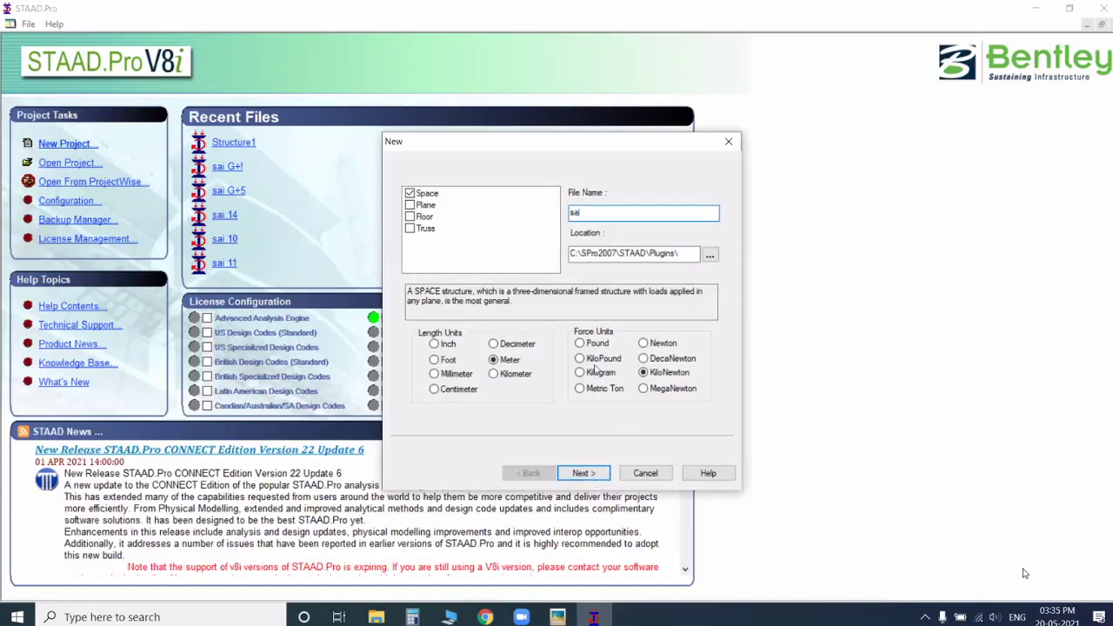
{"action": "left_click", "coordinate": [597, 470]}
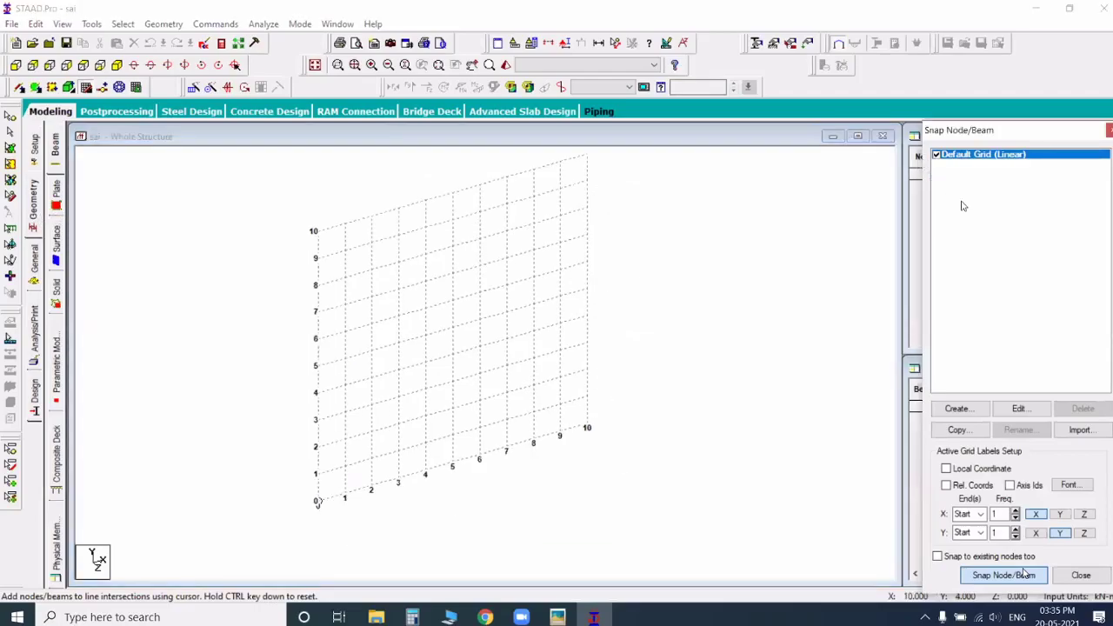
{"action": "left_click", "coordinate": [969, 176]}
{"action": "left_click", "coordinate": [699, 318]}
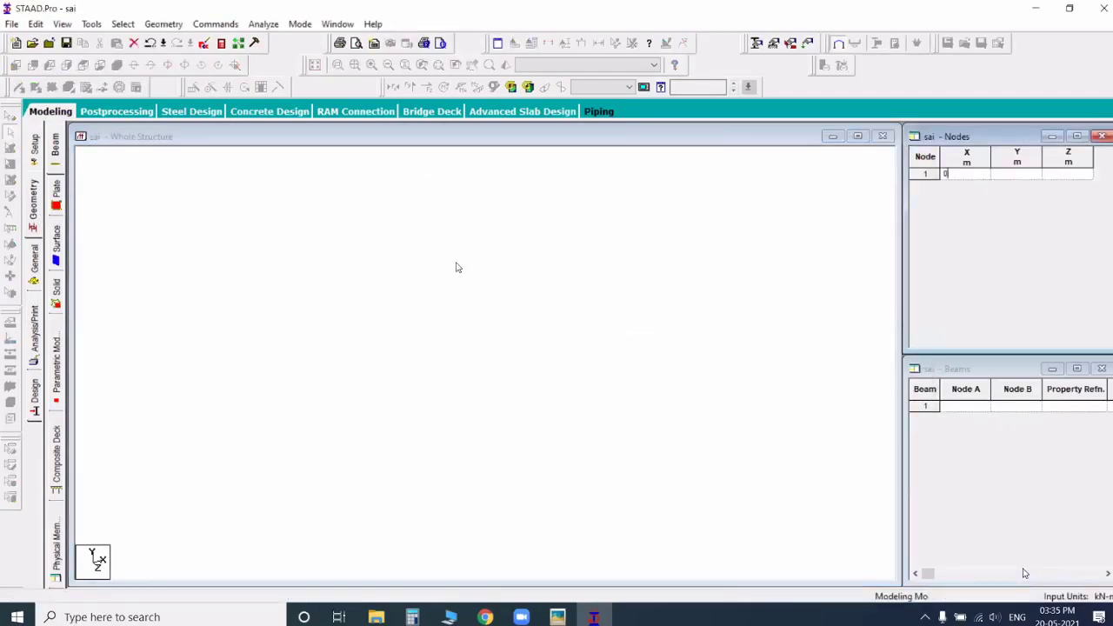
Step: Repeat the origin node along X in 6 steps at 4 m spacing with the steps linked by beams
{"action": "left_click", "coordinate": [122, 24]}
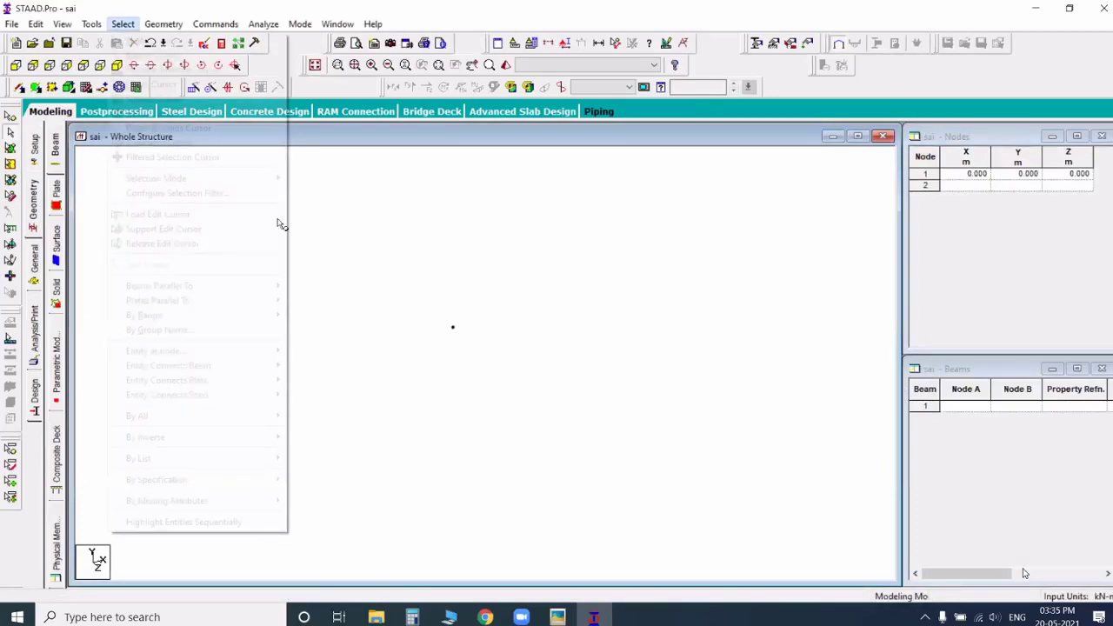
{"action": "mouse_move", "coordinate": [388, 278]}
{"action": "left_mouse_down"}
{"action": "mouse_move", "coordinate": [507, 353]}
{"action": "mouse_move", "coordinate": [520, 383]}
{"action": "left_mouse_up"}
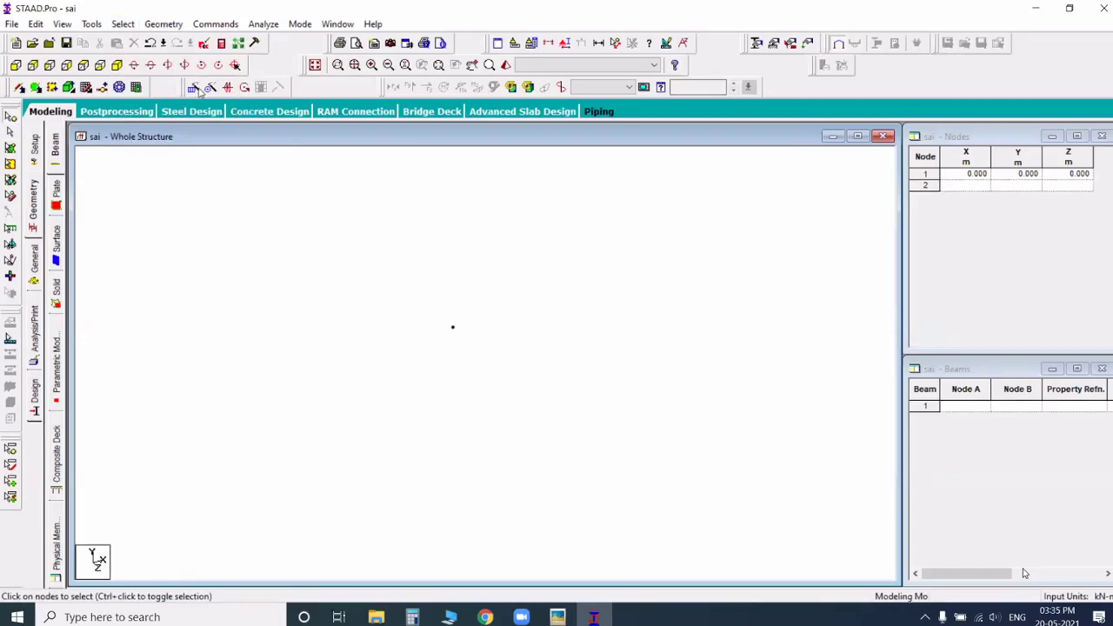
{"action": "key", "text": "alt+Tab"}
{"action": "key", "text": "alt+Tab"}
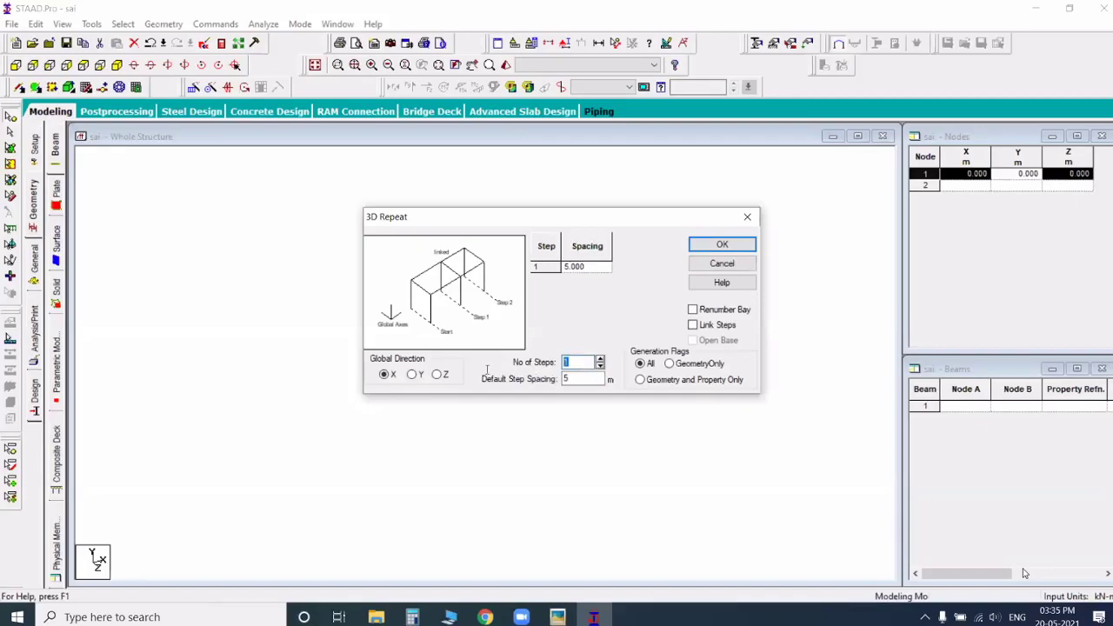
{"action": "type", "text": "6"}
{"action": "key", "text": "Tab"}
{"action": "type", "text": "4"}
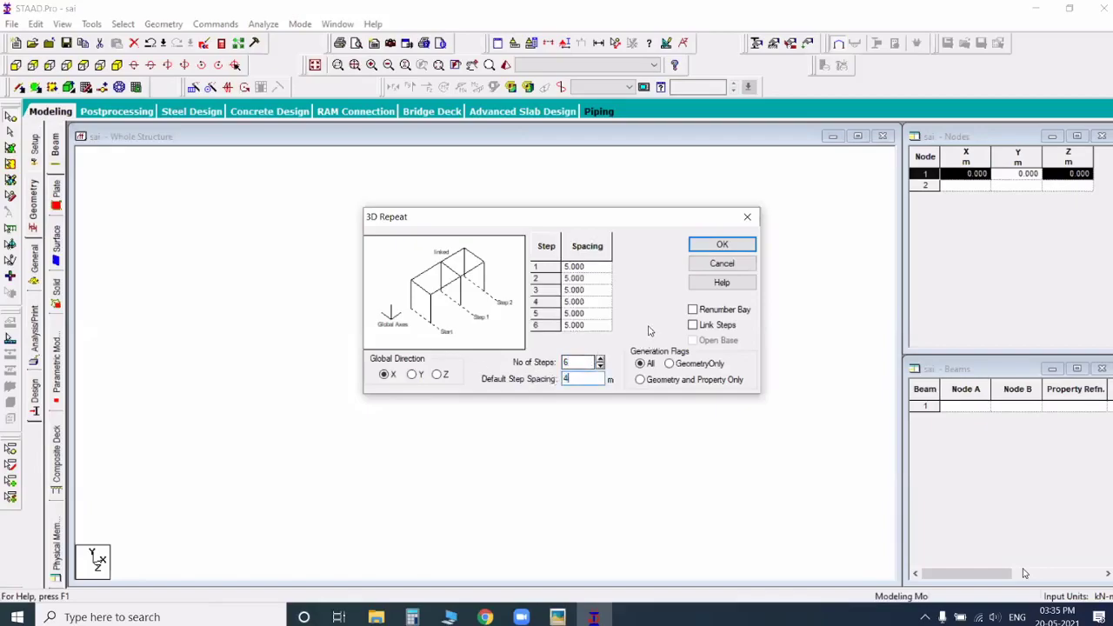
{"action": "left_click", "coordinate": [693, 326]}
{"action": "left_click", "coordinate": [722, 244]}
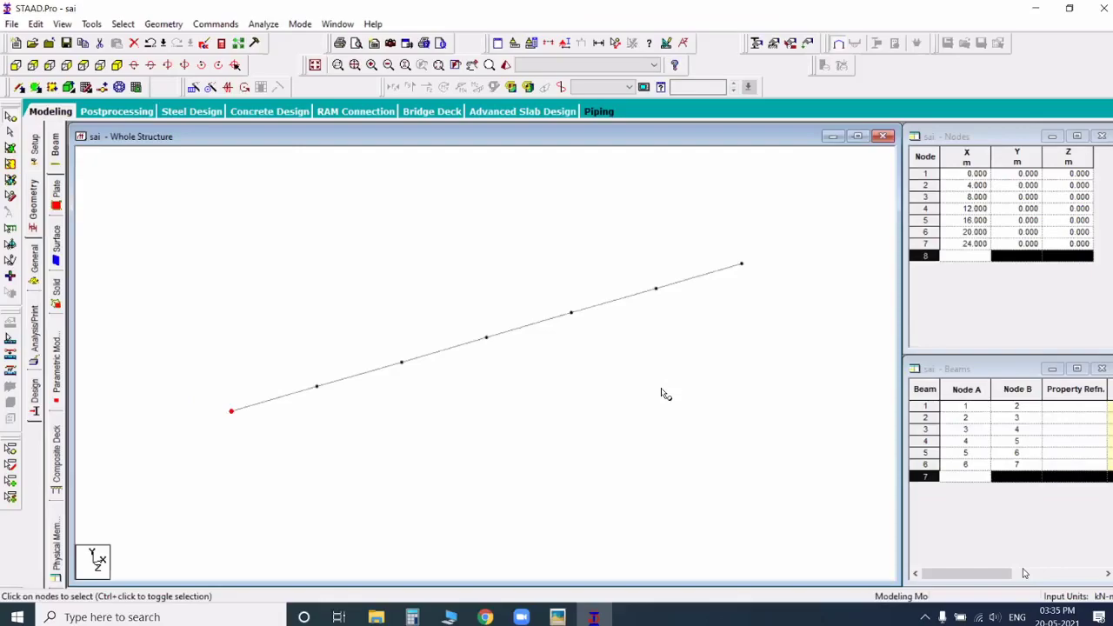
Step: Select the whole row of beams and repeat it along Z in 5 linked steps at 4 m spacing
{"action": "left_click", "coordinate": [124, 25]}
{"action": "left_click", "coordinate": [146, 54]}
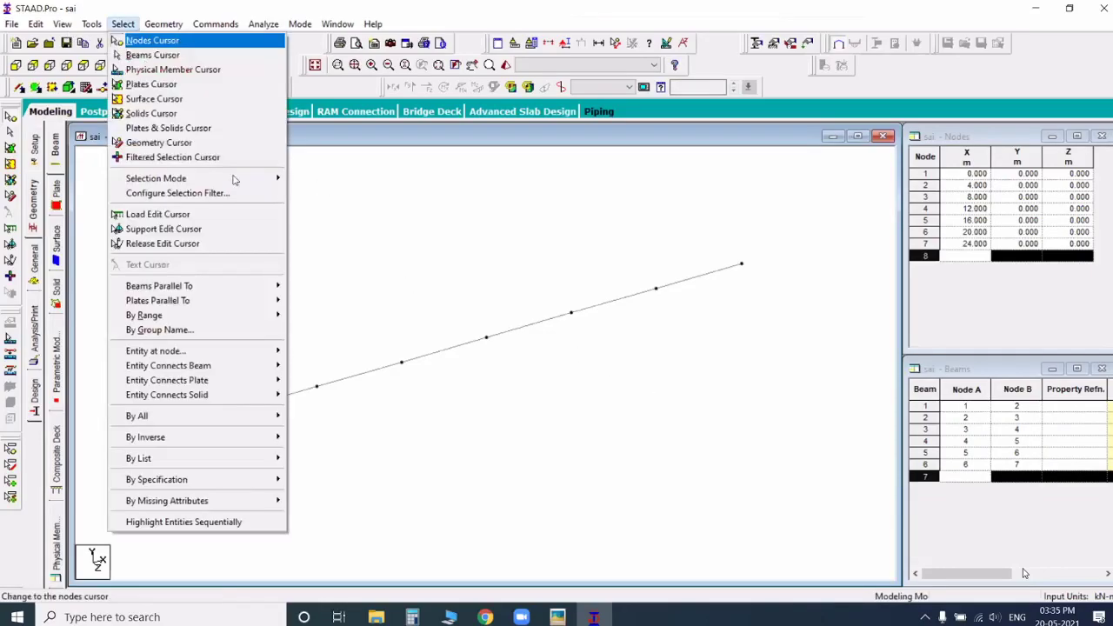
{"action": "left_click_drag", "start_coordinate": [156, 170], "coordinate": [799, 495]}
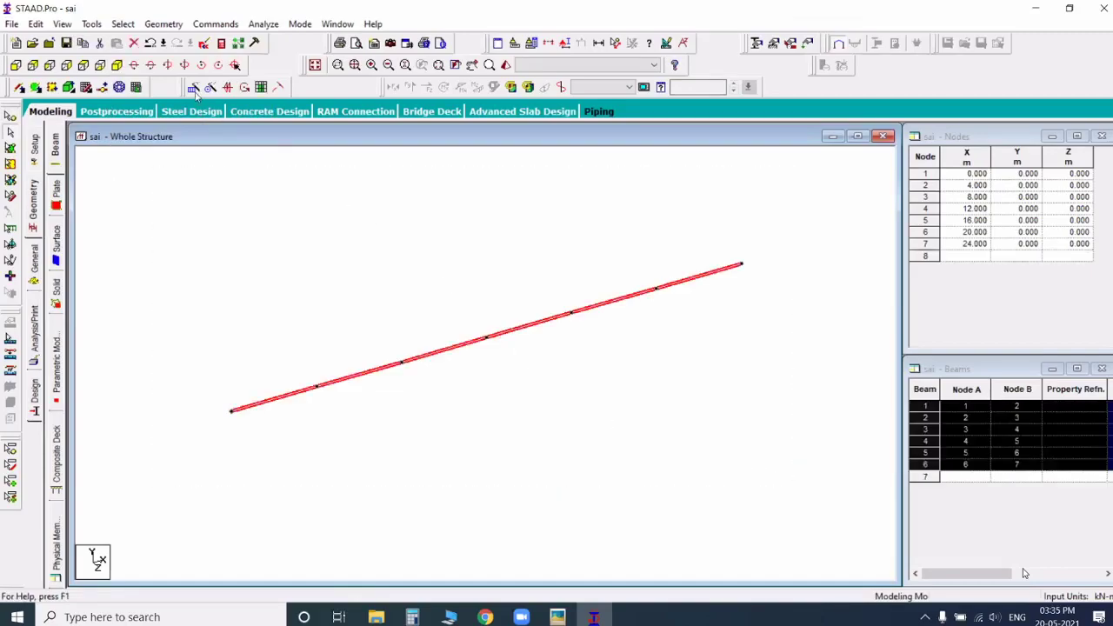
{"action": "left_click", "coordinate": [440, 376]}
{"action": "double_click", "coordinate": [582, 363]}
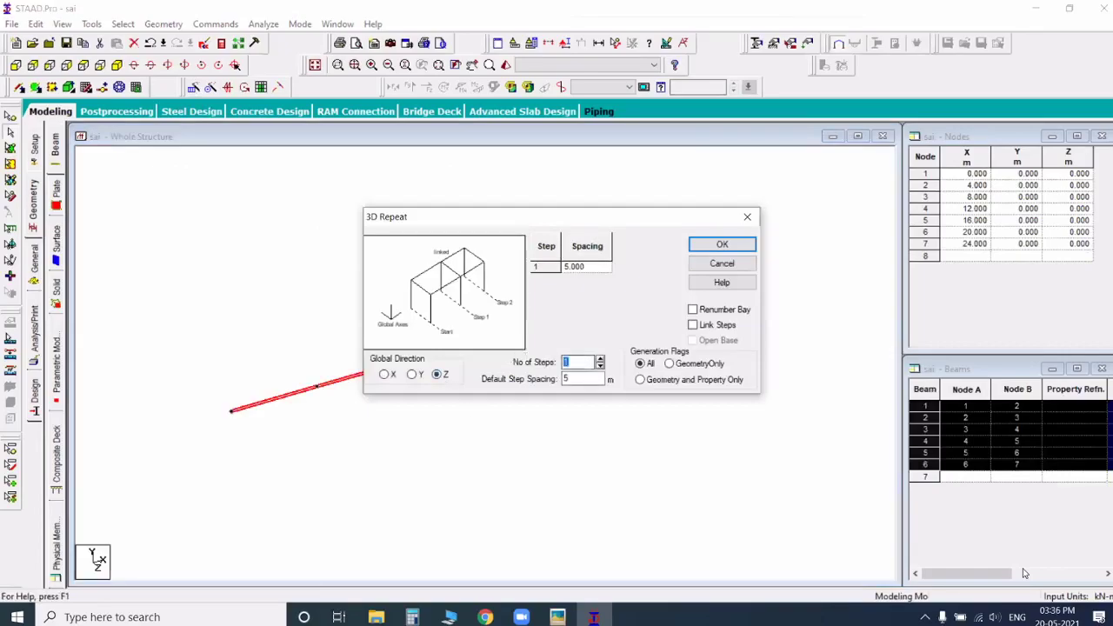
{"action": "type", "text": "5"}
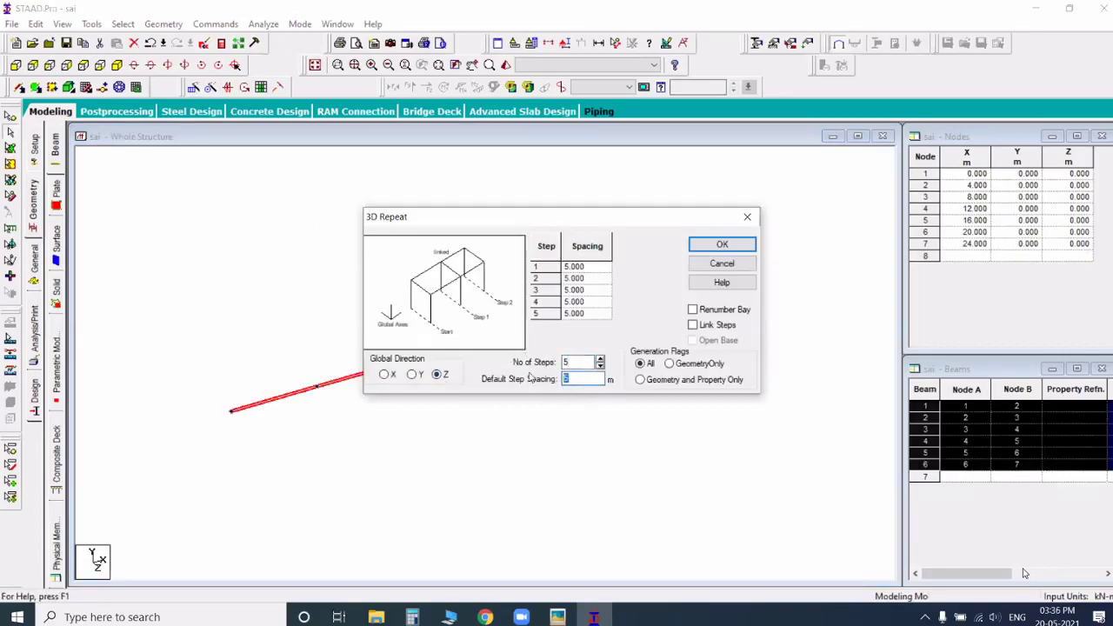
{"action": "type", "text": "4"}
{"action": "left_click", "coordinate": [719, 325]}
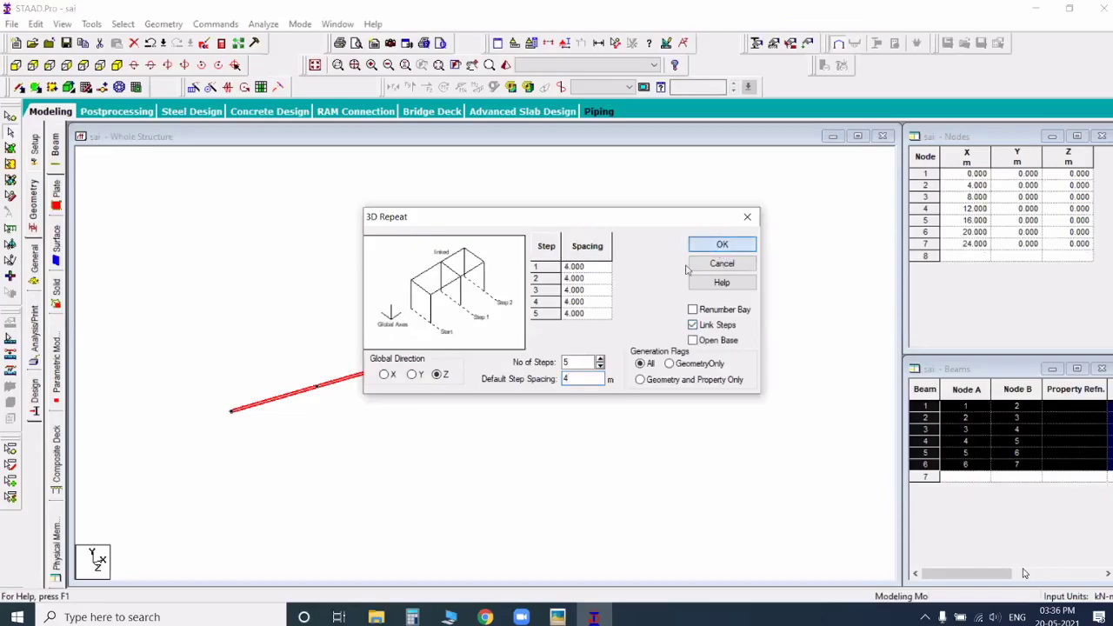
{"action": "left_click", "coordinate": [722, 245]}
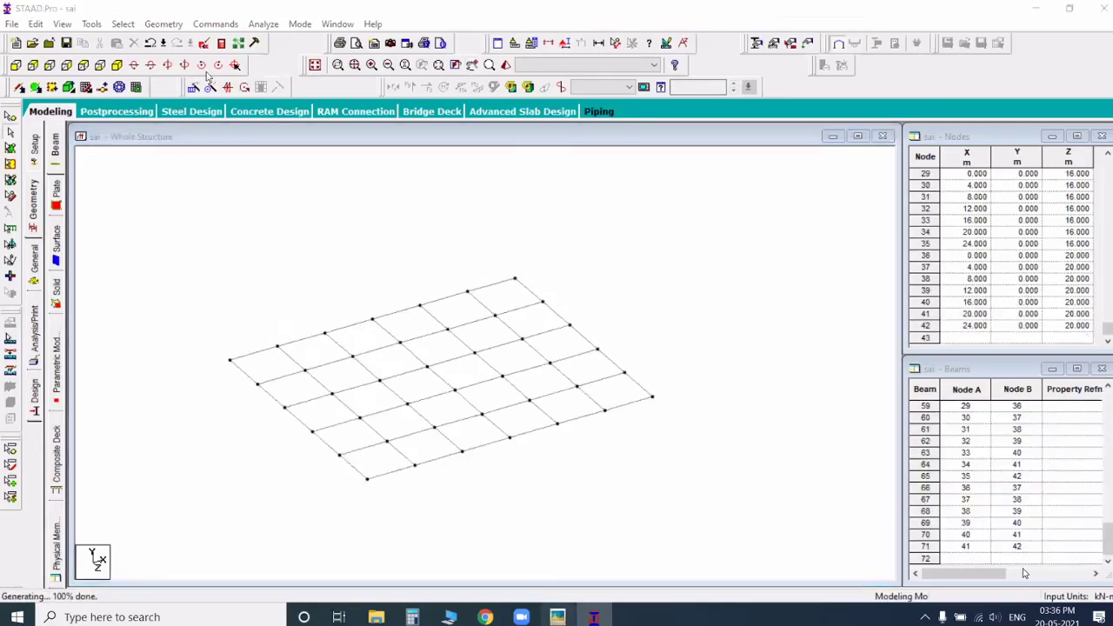
Step: Check the G+5.JPG grid, and repeat the entire floor grid along Y in 7 linked steps, the first 2 m and the others 3 m
{"action": "key", "text": "alt+Tab"}
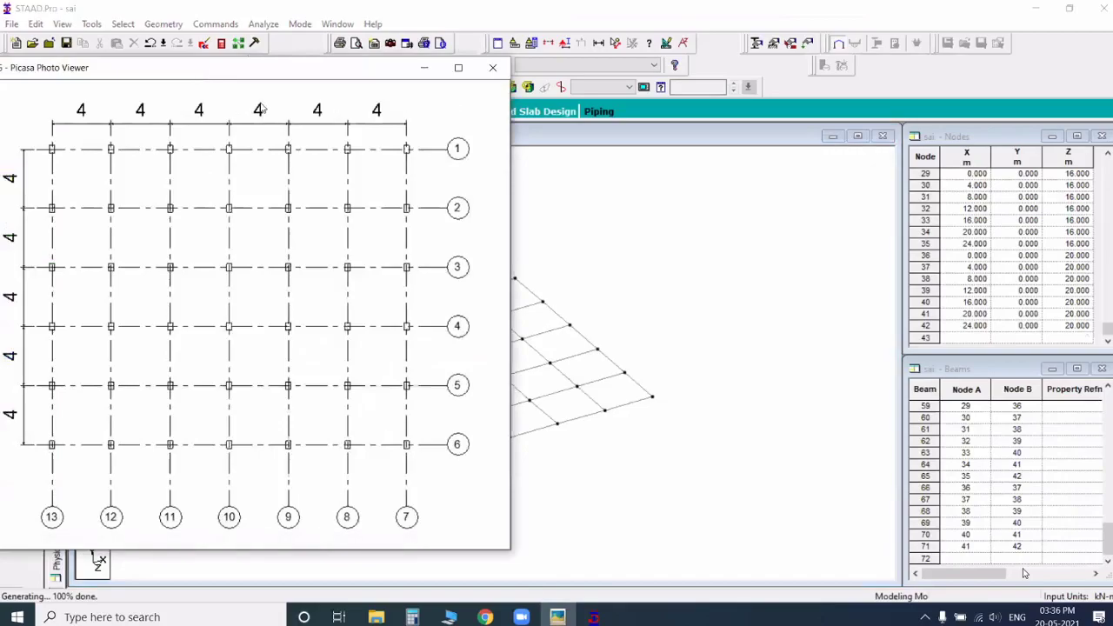
{"action": "left_click_drag", "start_coordinate": [1, 77], "coordinate": [262, 105]}
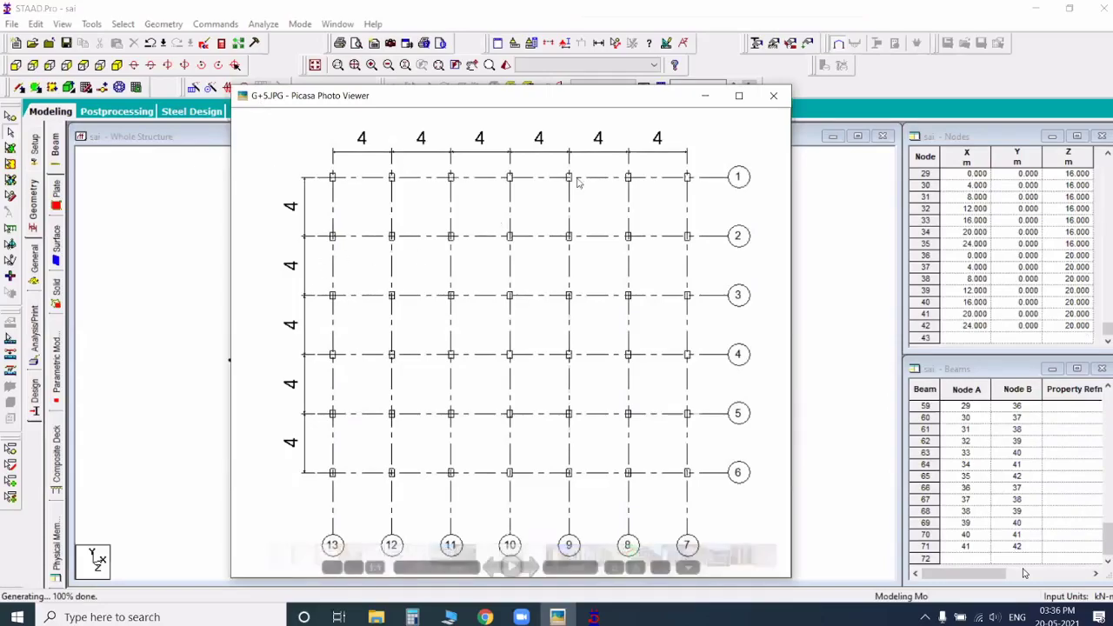
{"action": "mouse_move", "coordinate": [166, 202]}
{"action": "left_mouse_down"}
{"action": "mouse_move", "coordinate": [634, 494]}
{"action": "mouse_move", "coordinate": [739, 529]}
{"action": "left_mouse_up"}
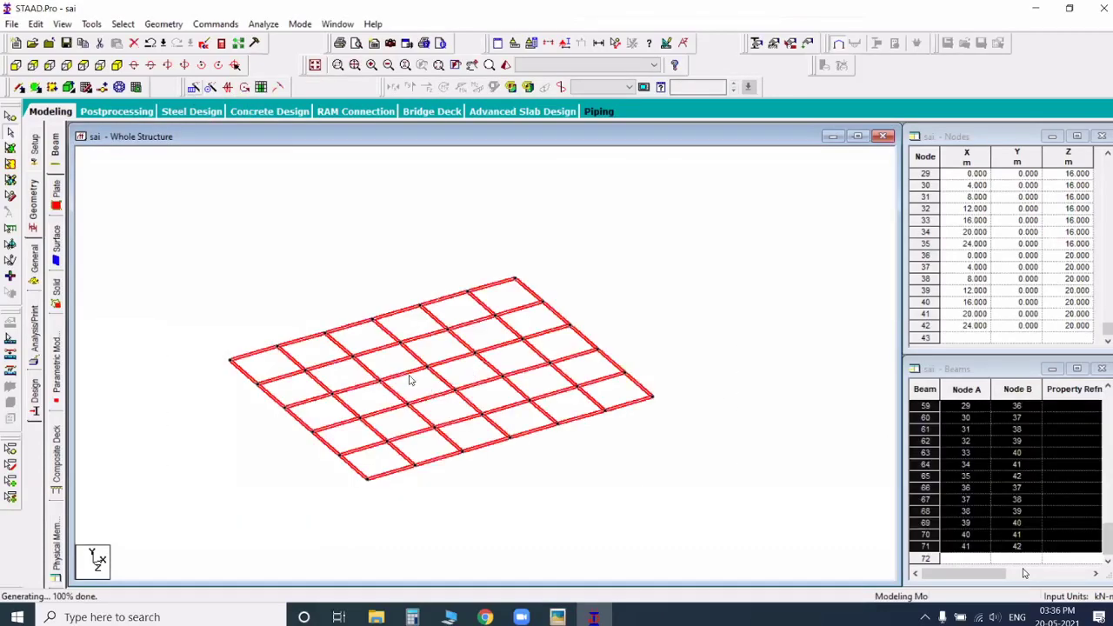
{"action": "left_click", "coordinate": [194, 88]}
{"action": "left_click", "coordinate": [412, 374]}
{"action": "left_click_drag", "start_coordinate": [574, 363], "coordinate": [550, 389]}
{"action": "type", "text": "7"}
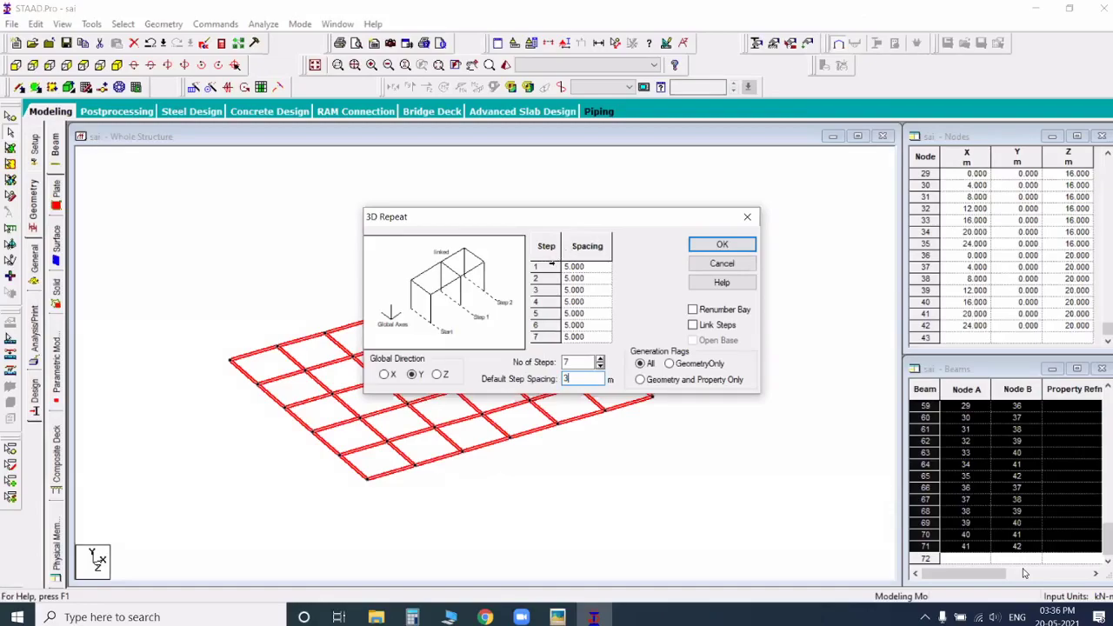
{"action": "left_click", "coordinate": [602, 267]}
{"action": "left_click", "coordinate": [601, 269]}
{"action": "left_click", "coordinate": [601, 269]}
{"action": "type", "text": "2"}
{"action": "left_click", "coordinate": [706, 247]}
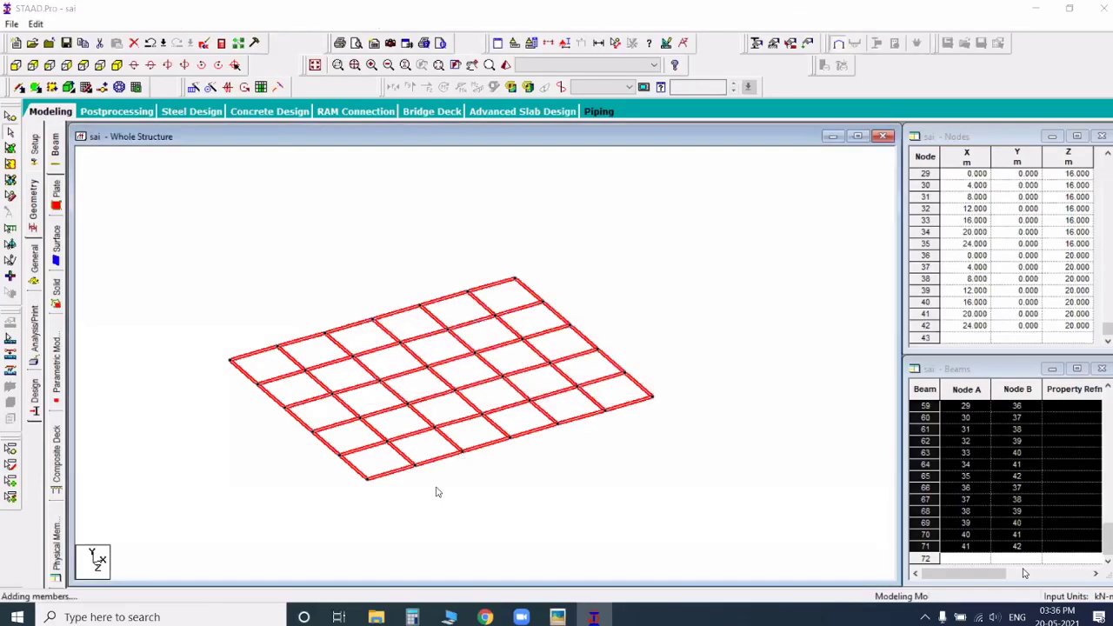
{"action": "scroll", "coordinate": [435, 494], "scroll_direction": "up", "scroll_amount": 1}
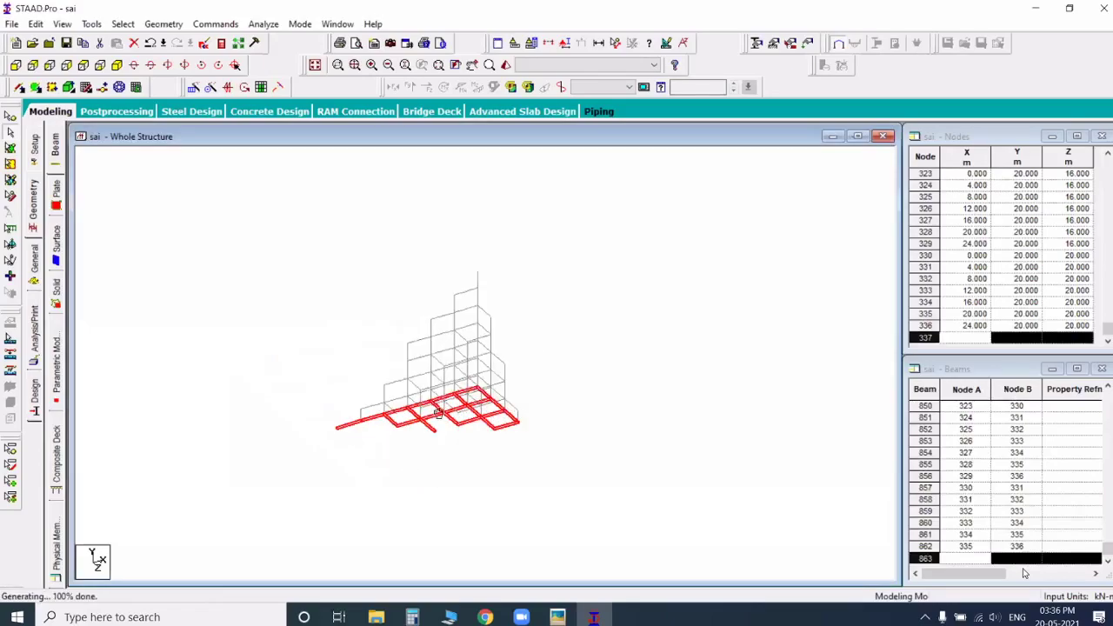
{"action": "scroll", "coordinate": [438, 412], "scroll_direction": "up", "scroll_amount": 2}
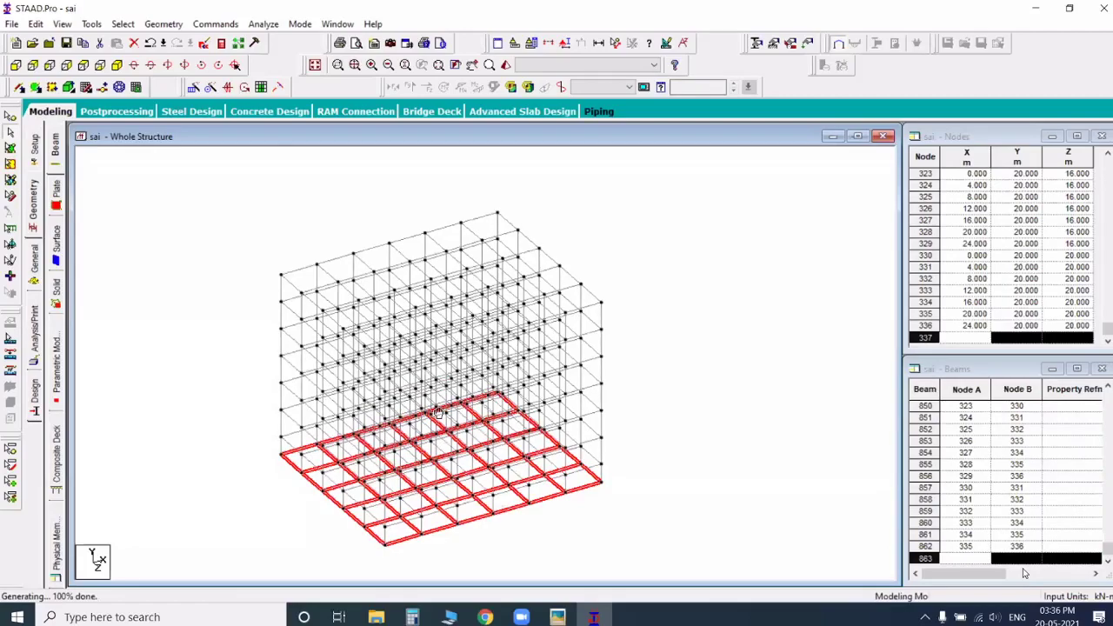
Step: Delete the selected horizontal beam grid at the base level of the frame
{"action": "middle_click_drag", "start_coordinate": [408, 475], "coordinate": [438, 413]}
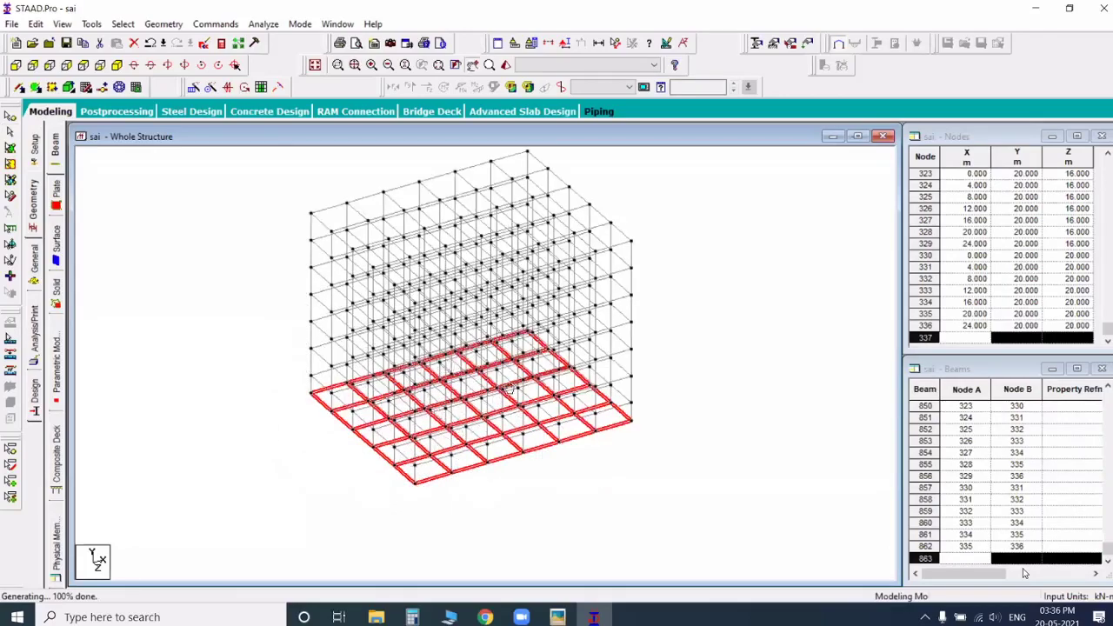
{"action": "scroll", "coordinate": [509, 389], "scroll_direction": "up", "scroll_amount": 1}
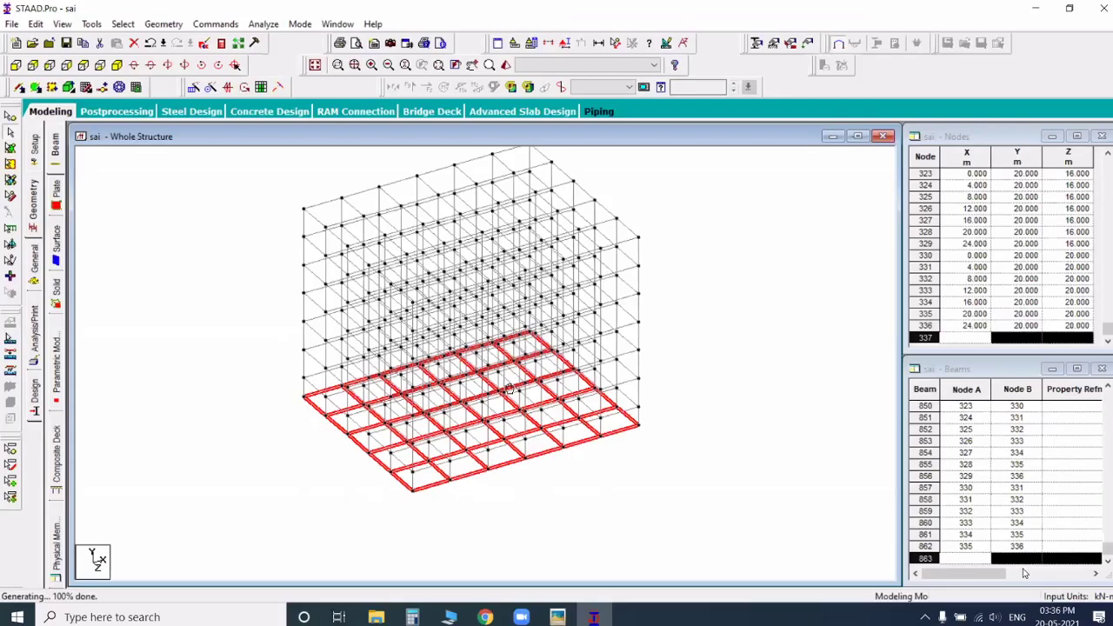
{"action": "left_click", "coordinate": [509, 389]}
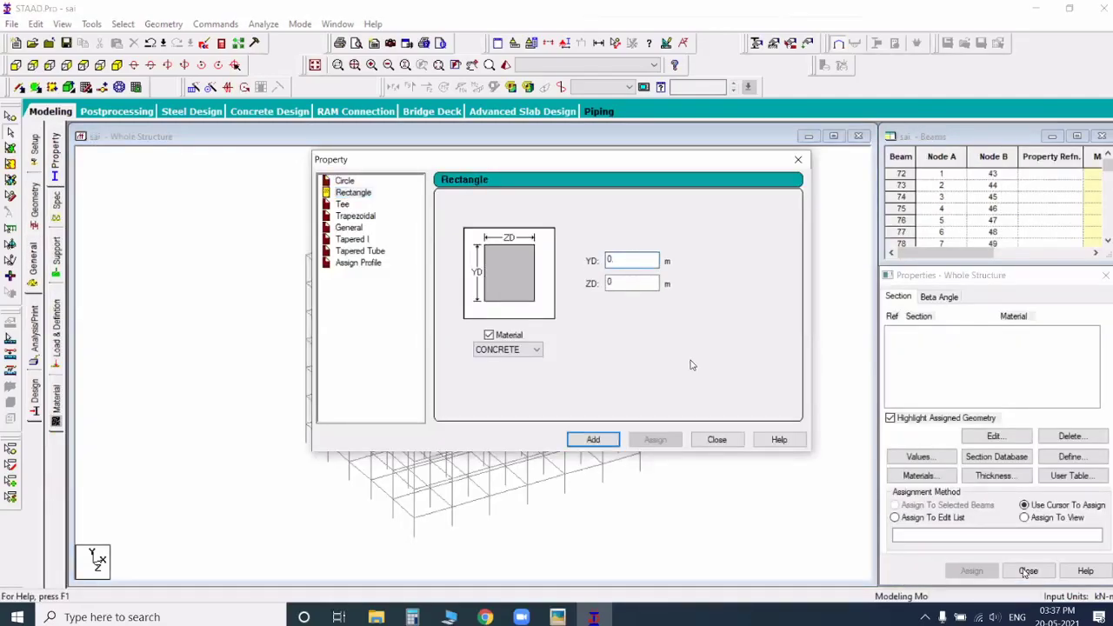
Step: Define a rectangular concrete section with YD 0.45 m and ZD 0.45 m
{"action": "type", "text": "45x0."}
{"action": "type", "text": "45"}
{"action": "left_click", "coordinate": [594, 440]}
Step: Define a second rectangular concrete section with YD 0.45 m and ZD 0.3 m, and finish defining sections
{"action": "left_click", "coordinate": [631, 260]}
{"action": "key", "text": "BackSpace"}
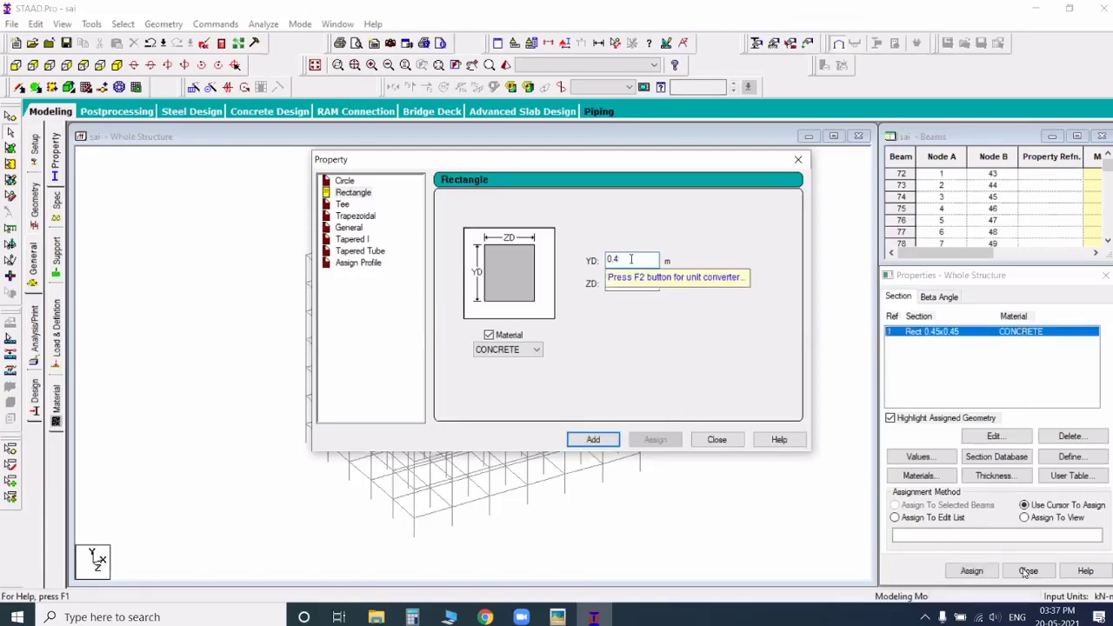
{"action": "type", "text": "5"}
{"action": "key", "text": "Tab"}
{"action": "type", "text": "0.3"}
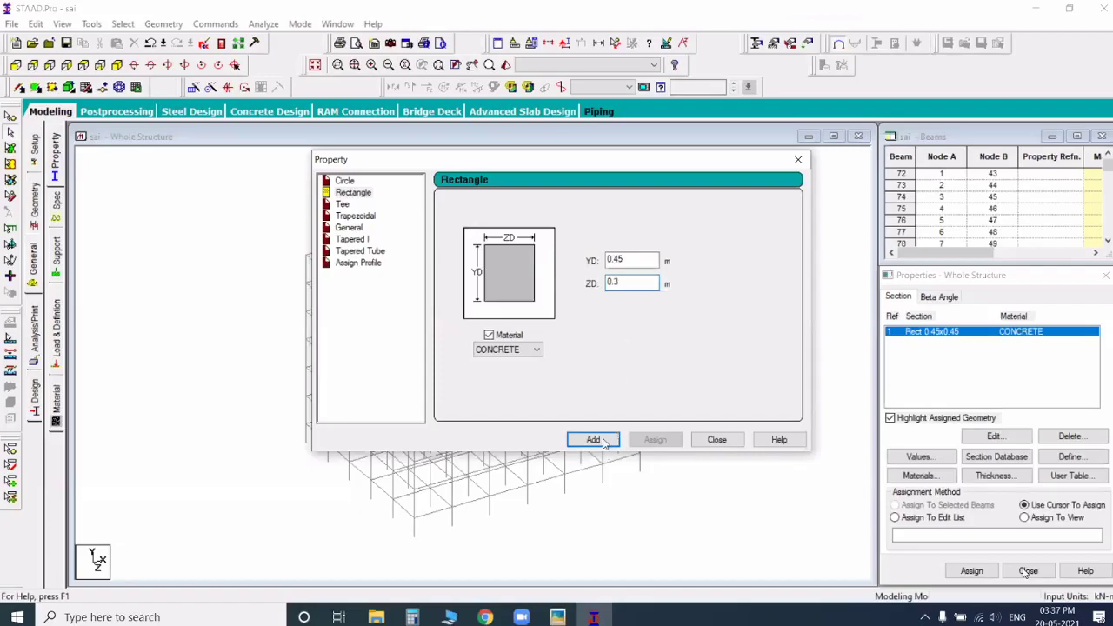
{"action": "key", "text": "Return"}
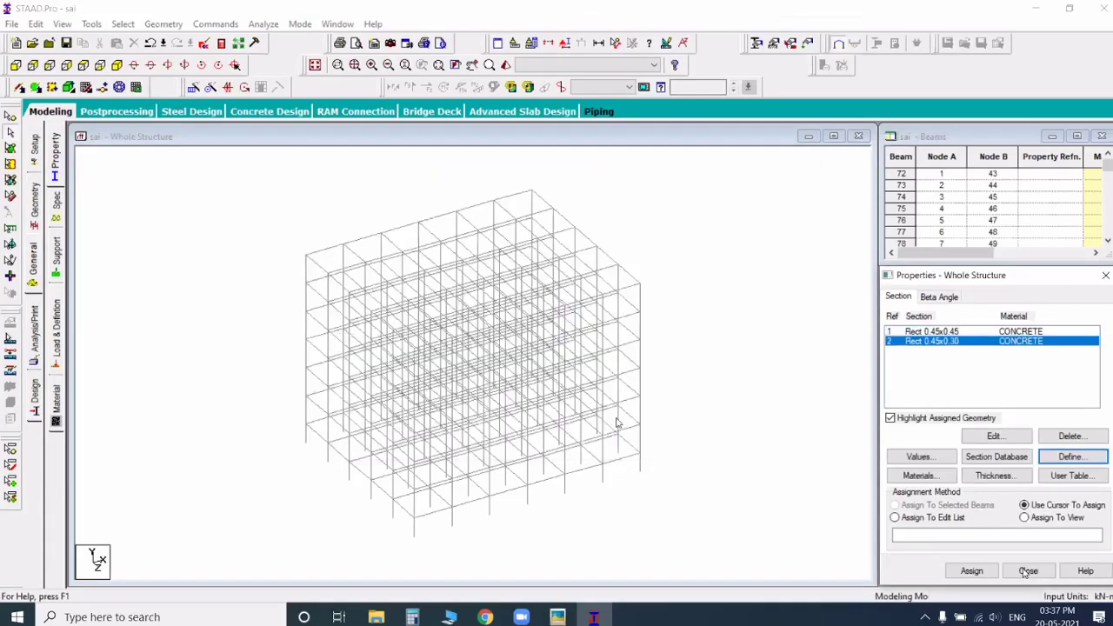
Step: Select all members parallel to Y and assign the Rect 0.45x0.45 section to these columns
{"action": "left_click", "coordinate": [621, 398]}
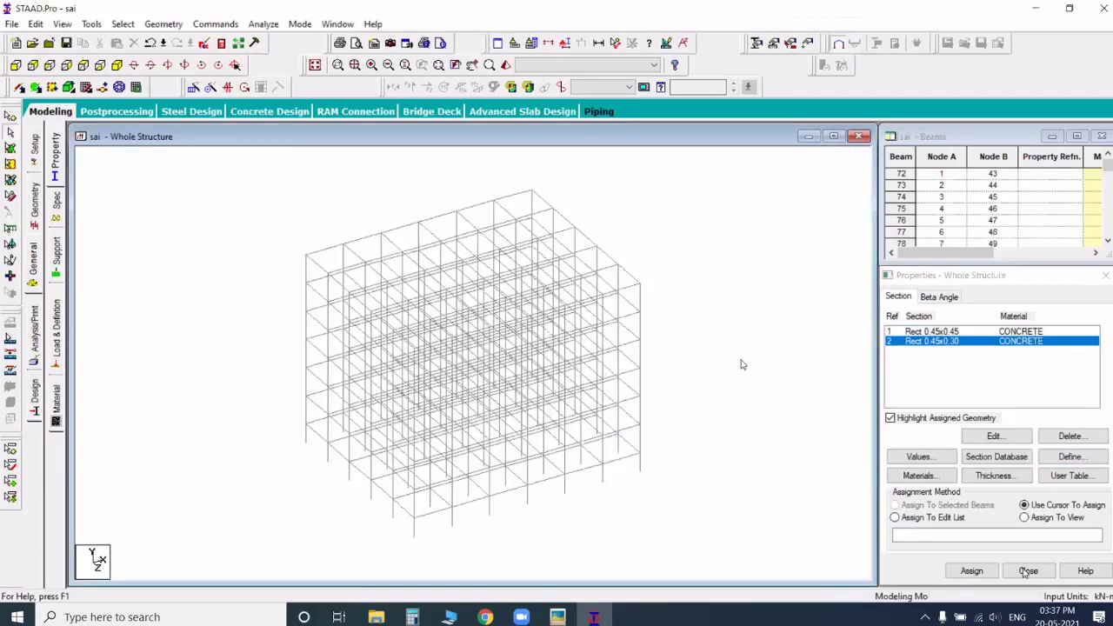
{"action": "left_click", "coordinate": [926, 340]}
{"action": "left_click_drag", "start_coordinate": [294, 299], "coordinate": [616, 417]}
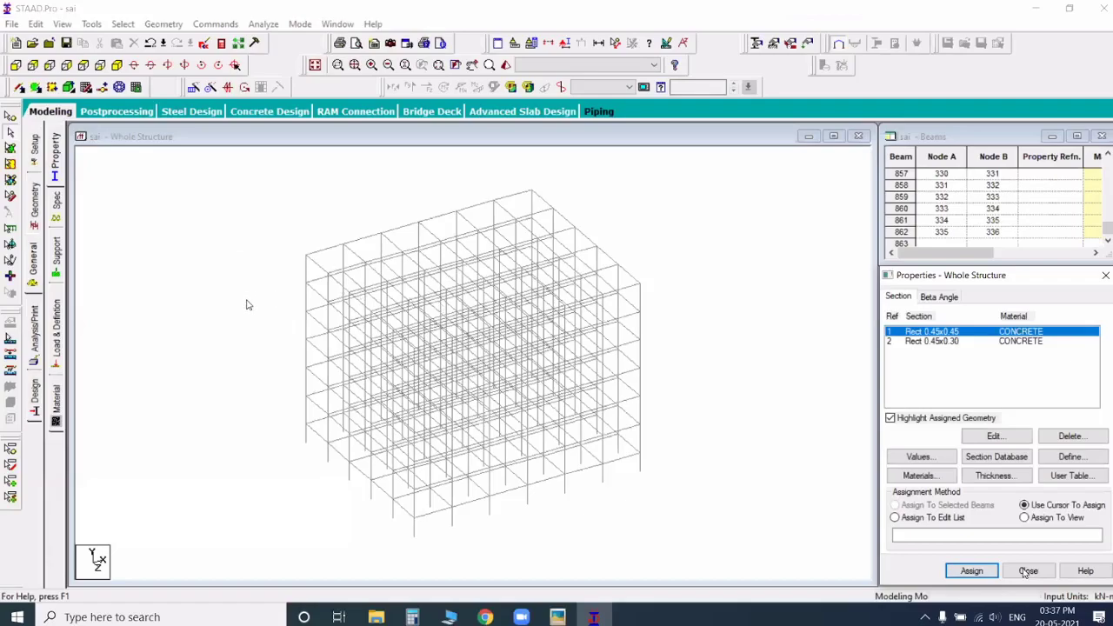
{"action": "left_click", "coordinate": [127, 241]}
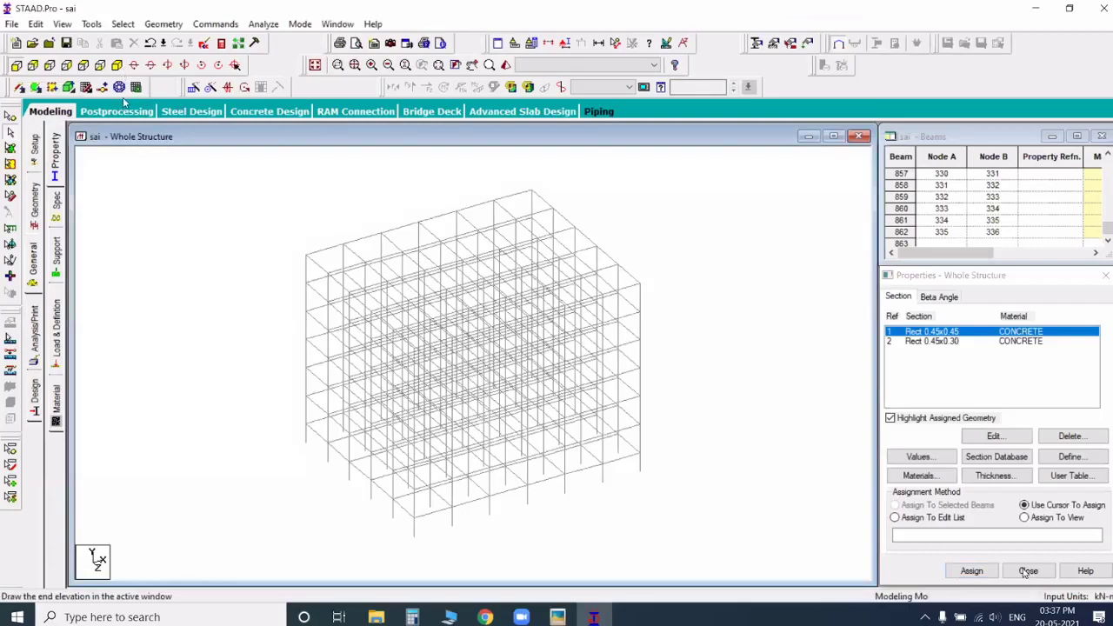
{"action": "left_click", "coordinate": [118, 65]}
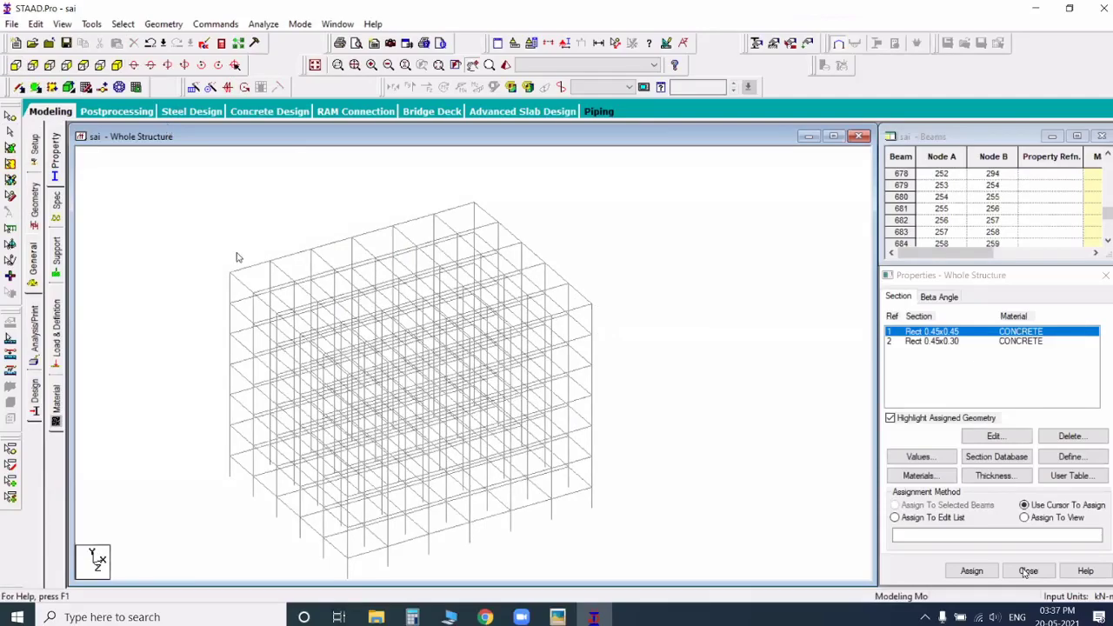
{"action": "key", "text": "alt+s"}
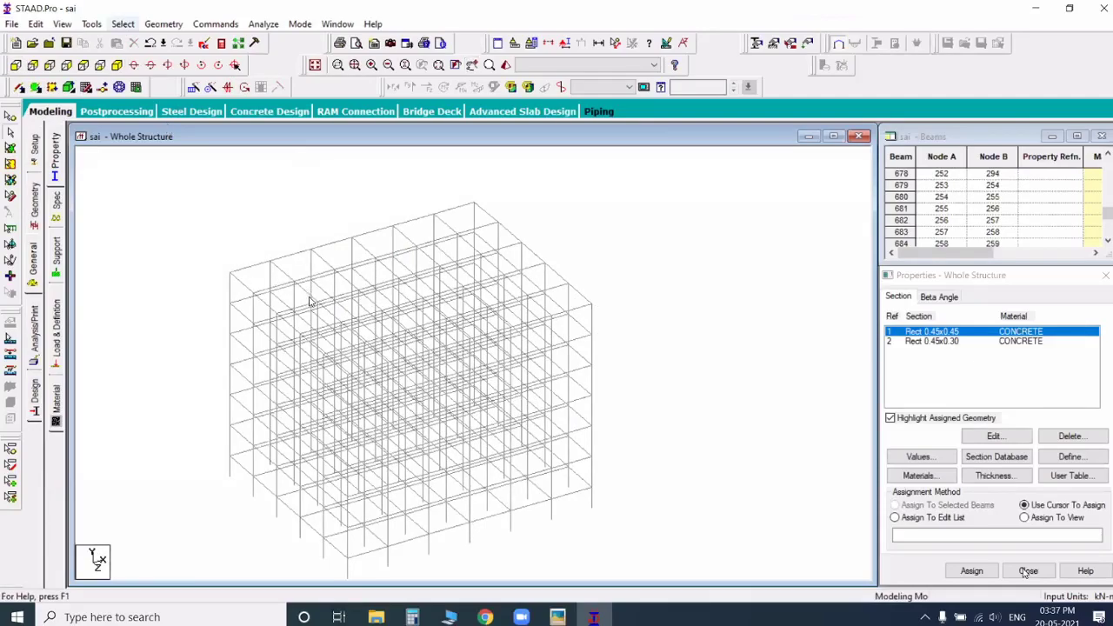
{"action": "mouse_move", "coordinate": [209, 286]}
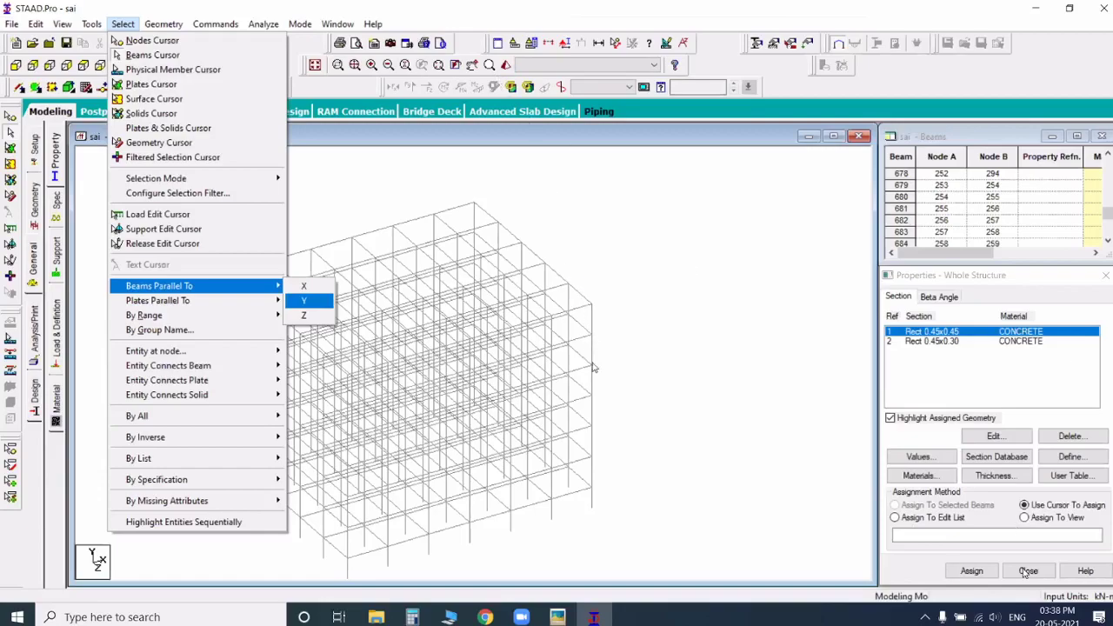
{"action": "key", "text": "Return"}
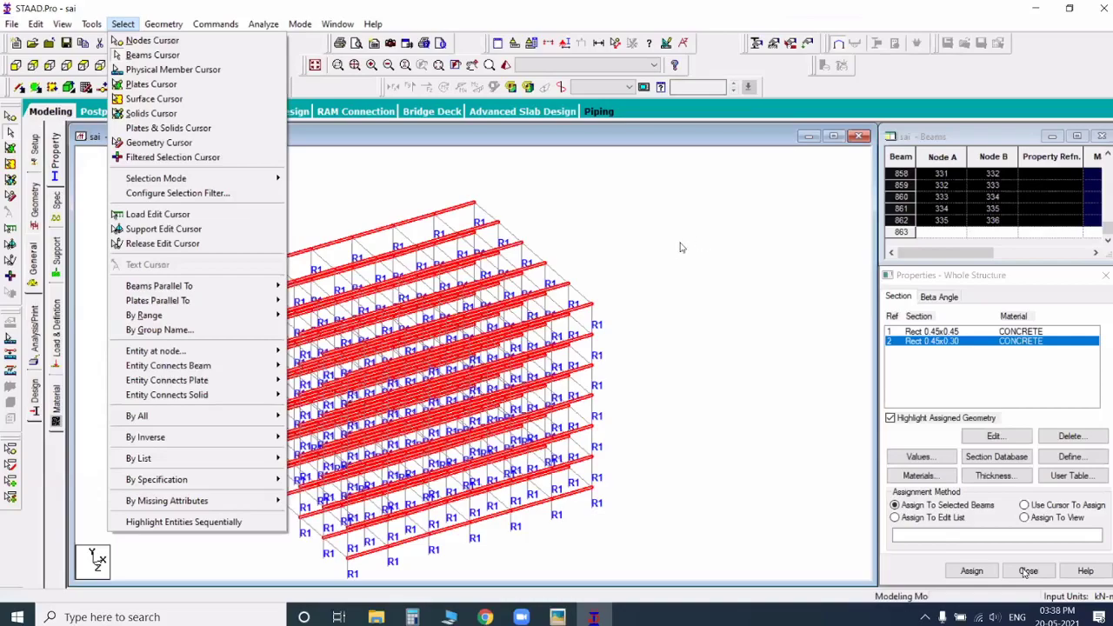
Step: Assign the Rect 0.45x0.30 section to all beams parallel to X and Z, and check them in a rendered view
{"action": "left_click", "coordinate": [711, 272]}
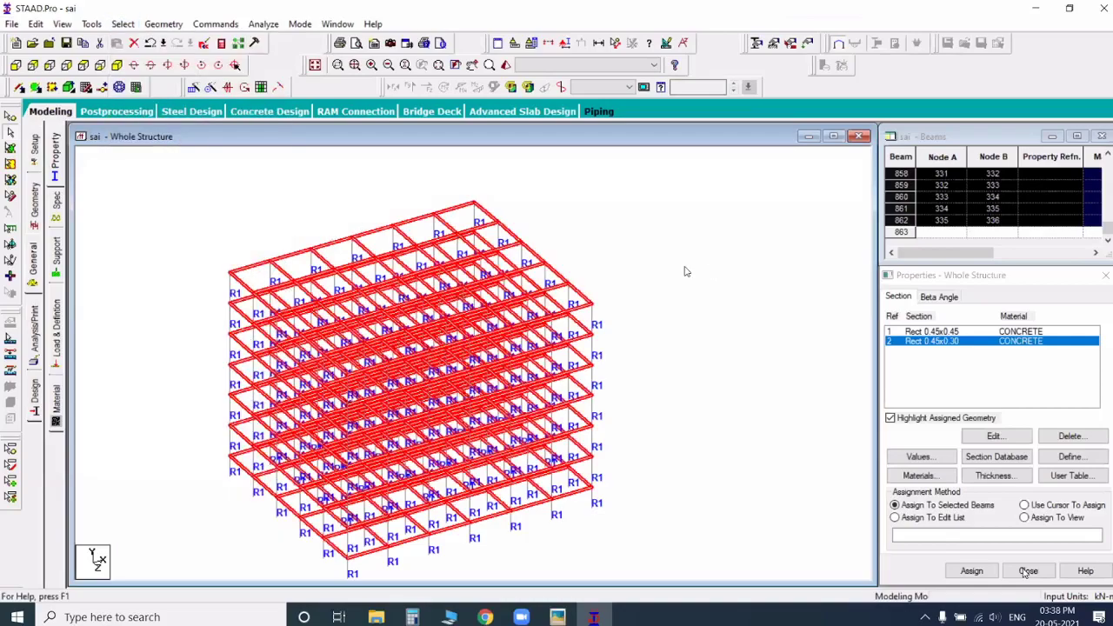
{"action": "left_click", "coordinate": [508, 66]}
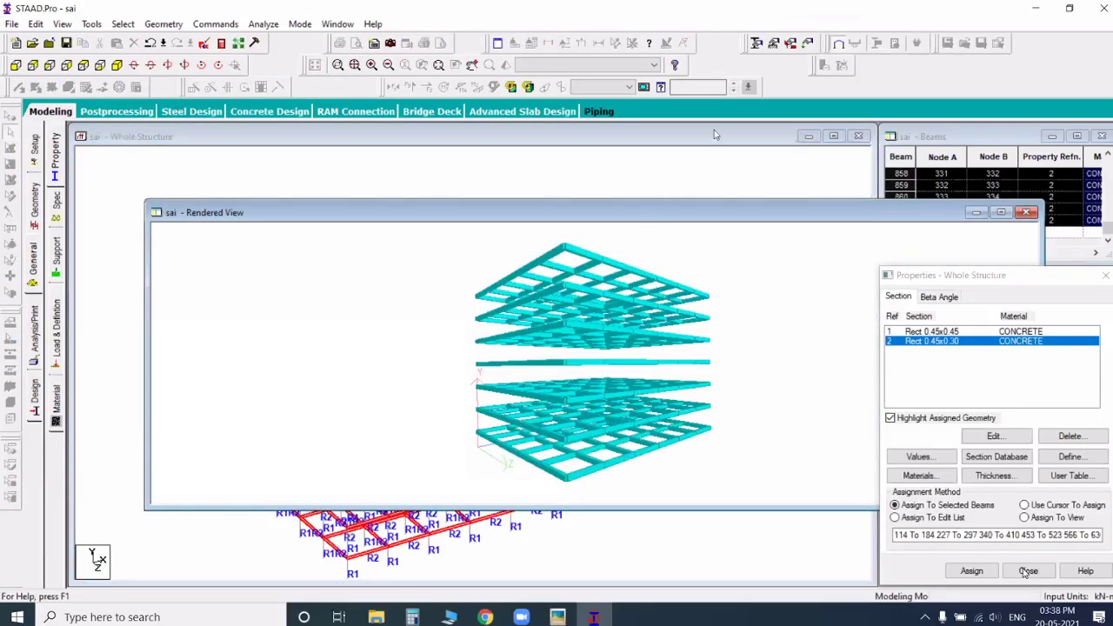
{"action": "left_click", "coordinate": [1026, 213]}
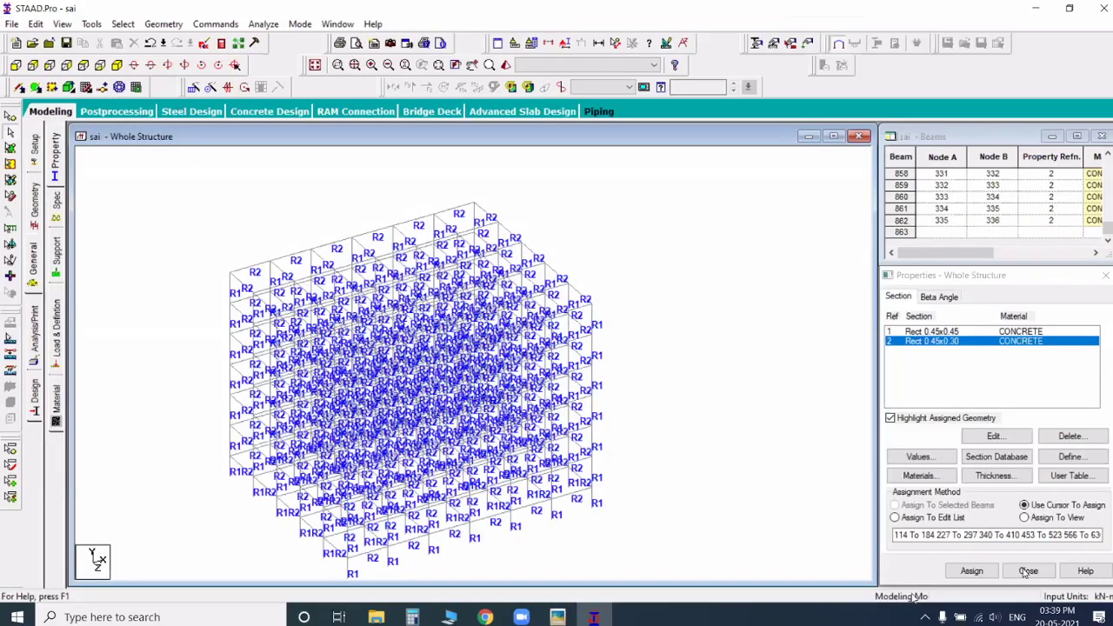
Step: Create a fixed support and assign it to all base nodes, 1 to 42
{"action": "left_click", "coordinate": [56, 253]}
{"action": "left_click", "coordinate": [1011, 464]}
{"action": "left_click", "coordinate": [912, 588]}
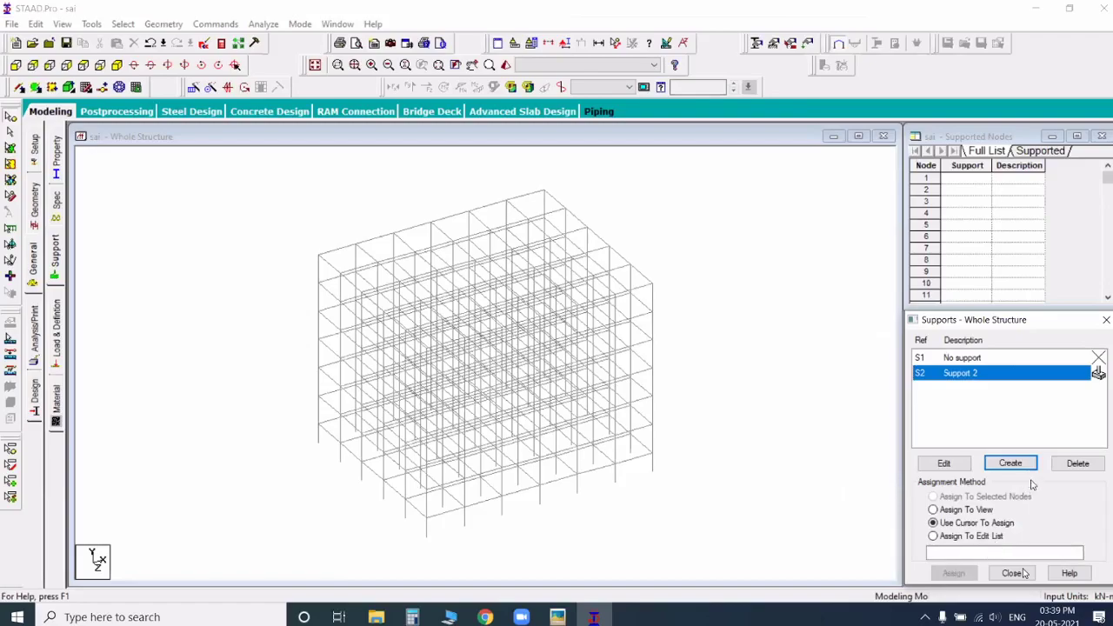
{"action": "left_click", "coordinate": [18, 66]}
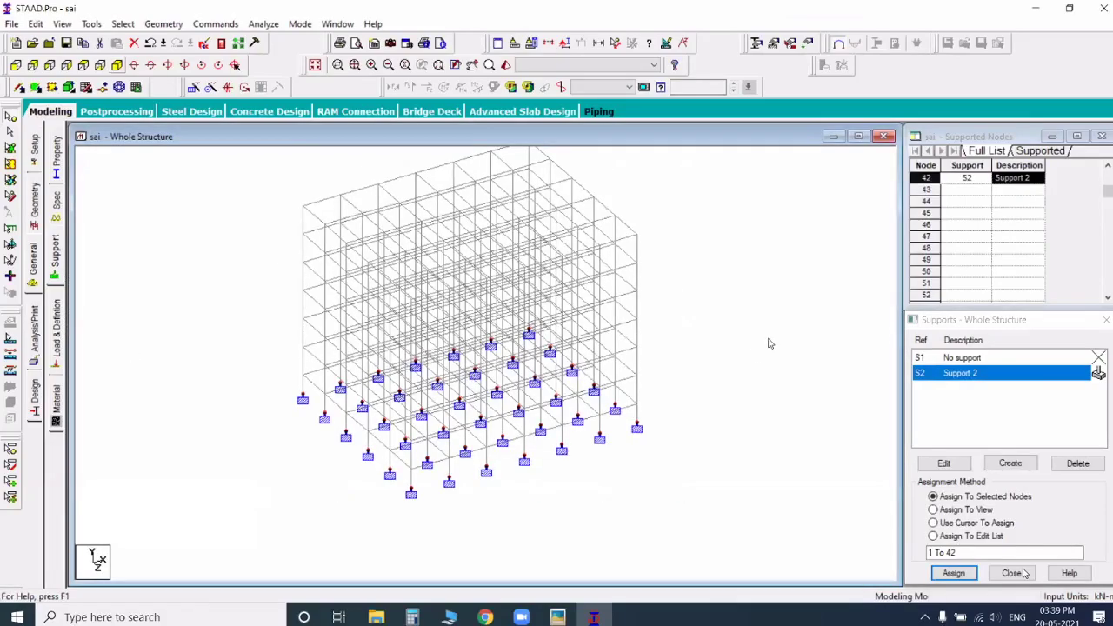
{"action": "left_click", "coordinate": [762, 332]}
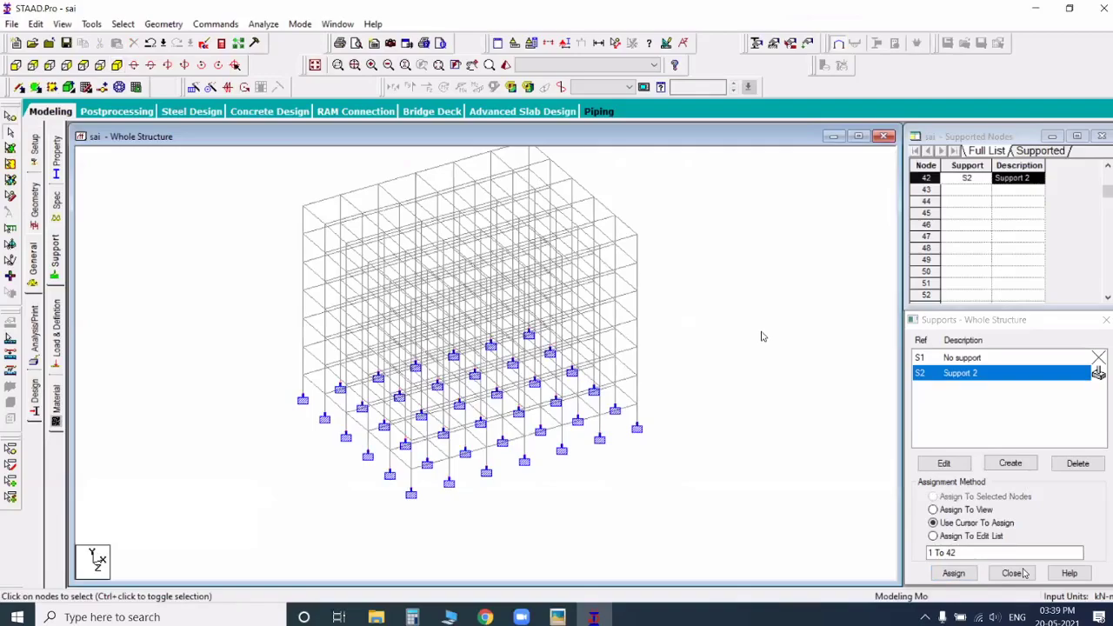
Step: Add primary load case 1 titled wall load, with loading type None
{"action": "left_click", "coordinate": [1014, 573]}
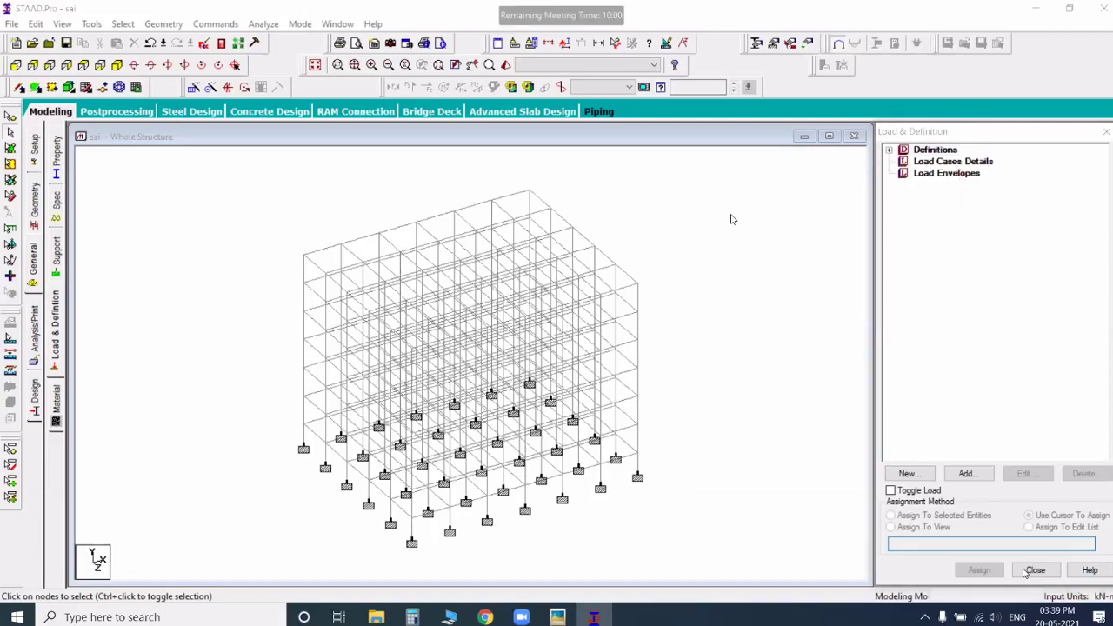
{"action": "left_click", "coordinate": [931, 165]}
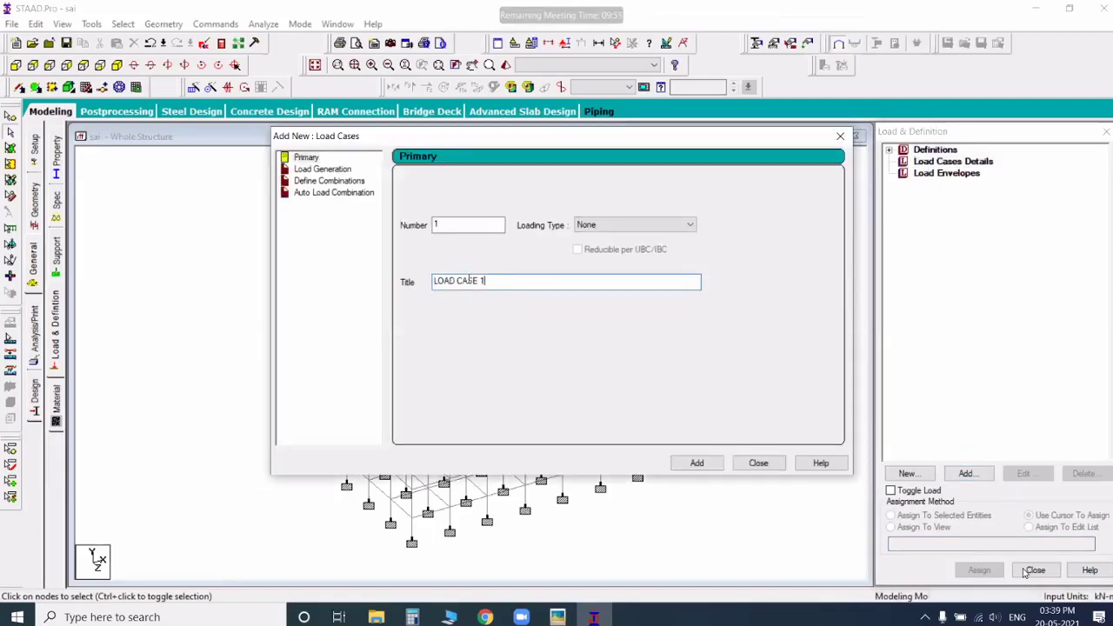
{"action": "left_click_drag", "start_coordinate": [487, 282], "coordinate": [426, 283]}
{"action": "type", "text": "wall load"}
{"action": "left_click", "coordinate": [697, 463]}
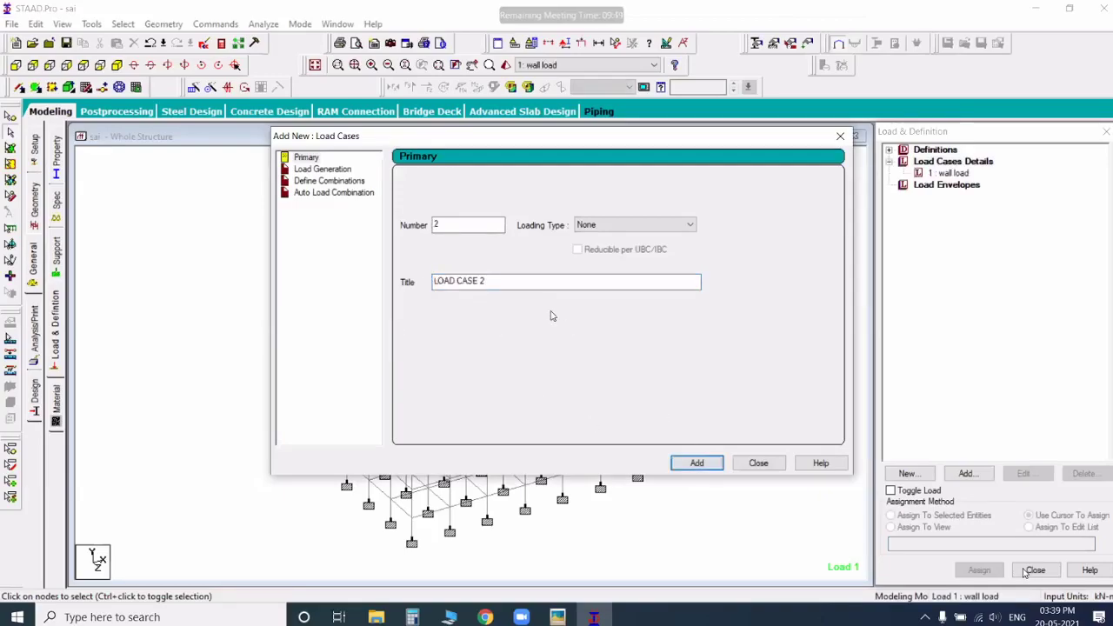
Step: Add primary load case 2 titled floor load, and finish adding load cases
{"action": "left_click_drag", "start_coordinate": [487, 282], "coordinate": [427, 283]}
{"action": "type", "text": "l"}
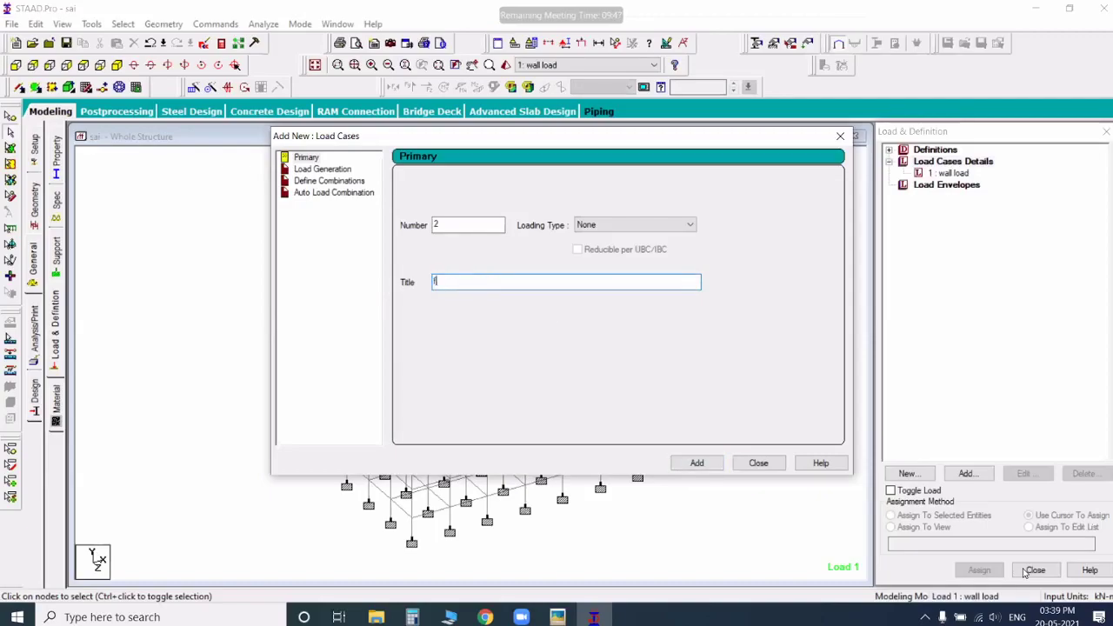
{"action": "type", "text": "loor load"}
{"action": "key", "text": "Return"}
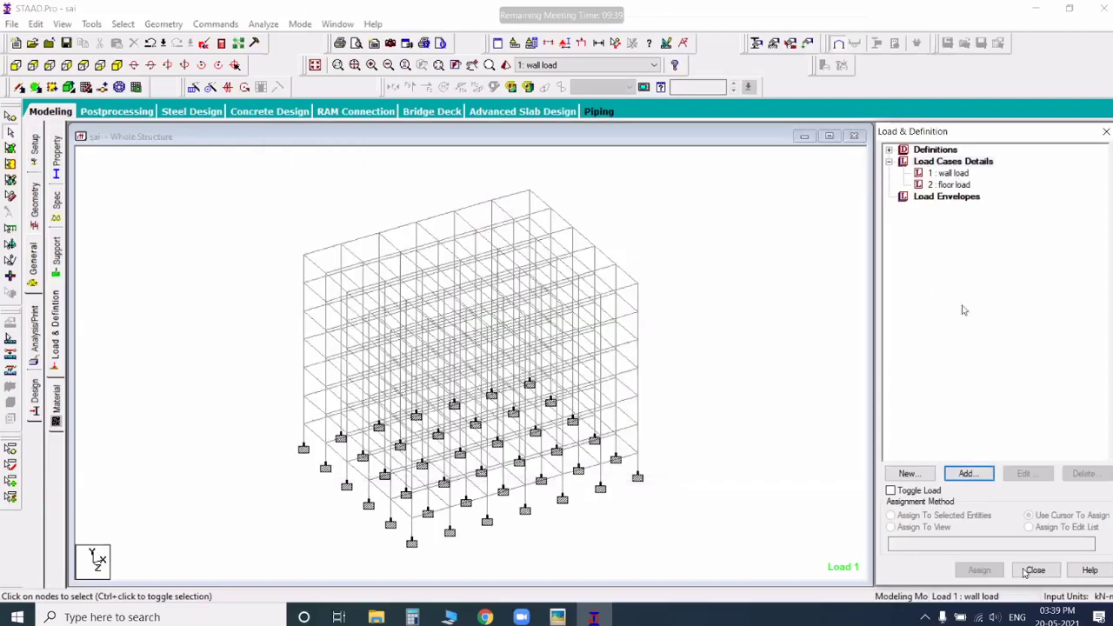
Step: Add a uniform member force of -12.5 kN/m in the GY direction to the wall load case
{"action": "left_click", "coordinate": [957, 175]}
{"action": "left_click", "coordinate": [968, 476]}
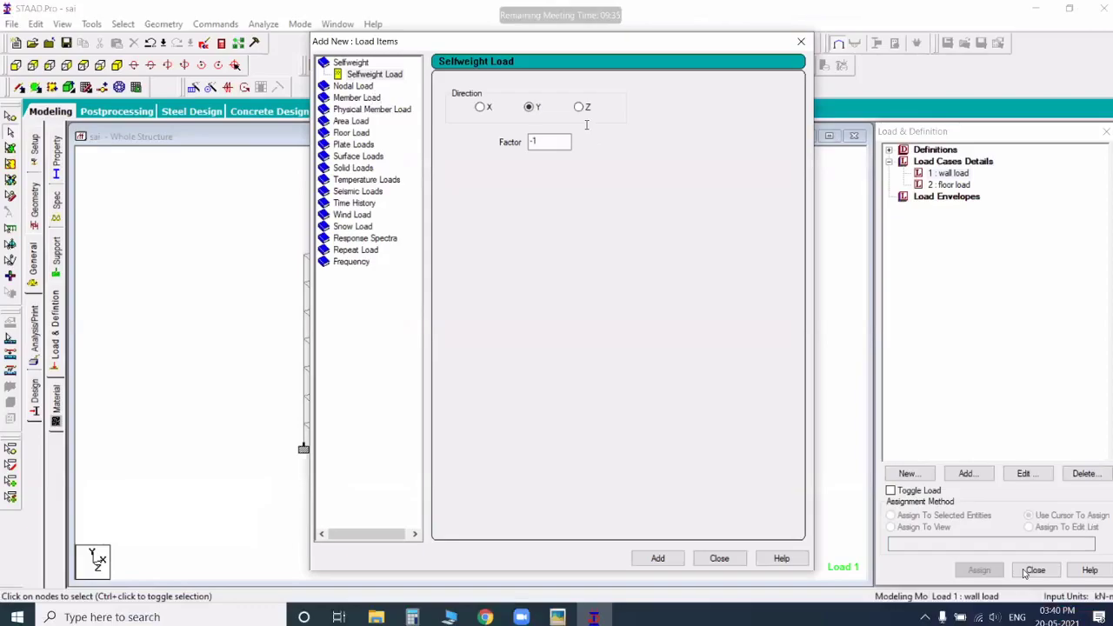
{"action": "left_click", "coordinate": [356, 98]}
{"action": "double_click", "coordinate": [570, 124]}
{"action": "type", "text": "-12.5"}
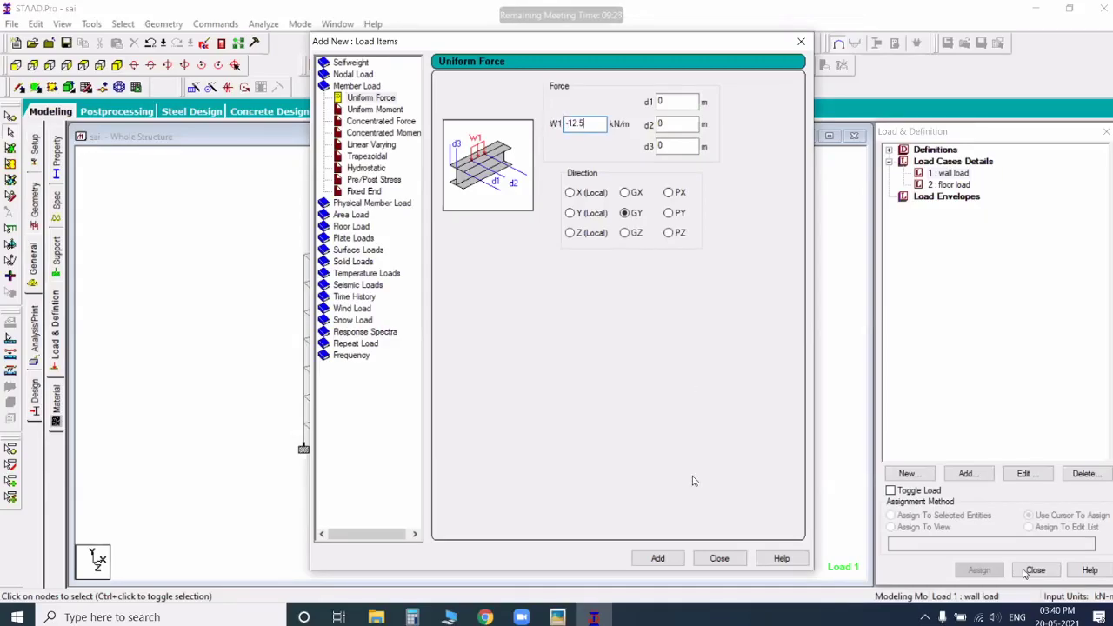
{"action": "key", "text": "Return"}
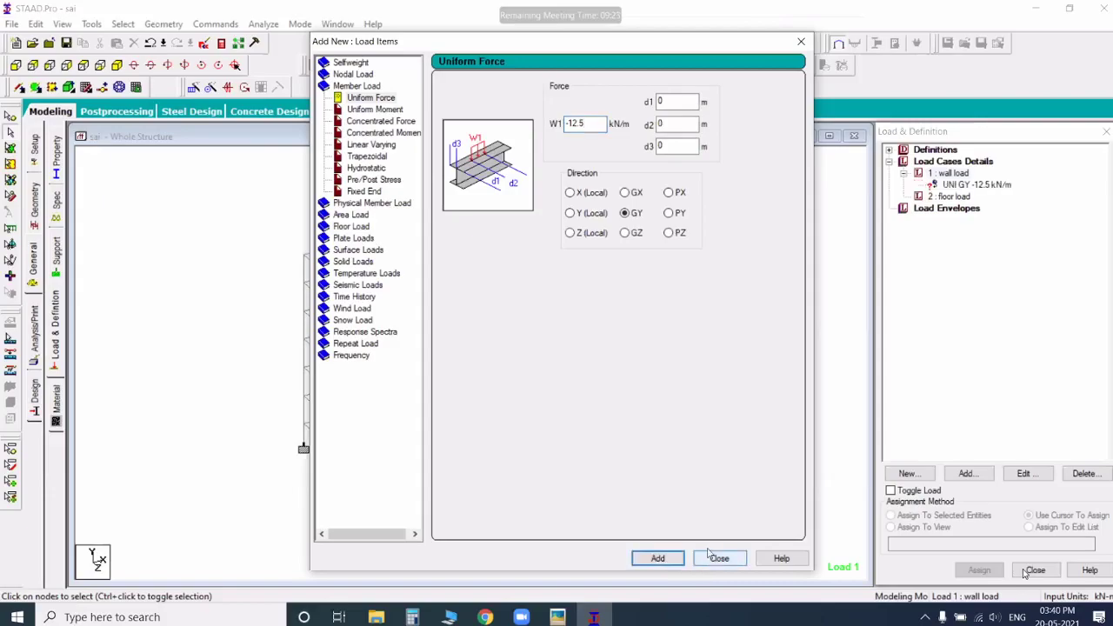
Step: Choose the -12.5 kN/m wall load item for assignment and clear the picked roof beam before selecting the members to load
{"action": "left_click", "coordinate": [956, 186]}
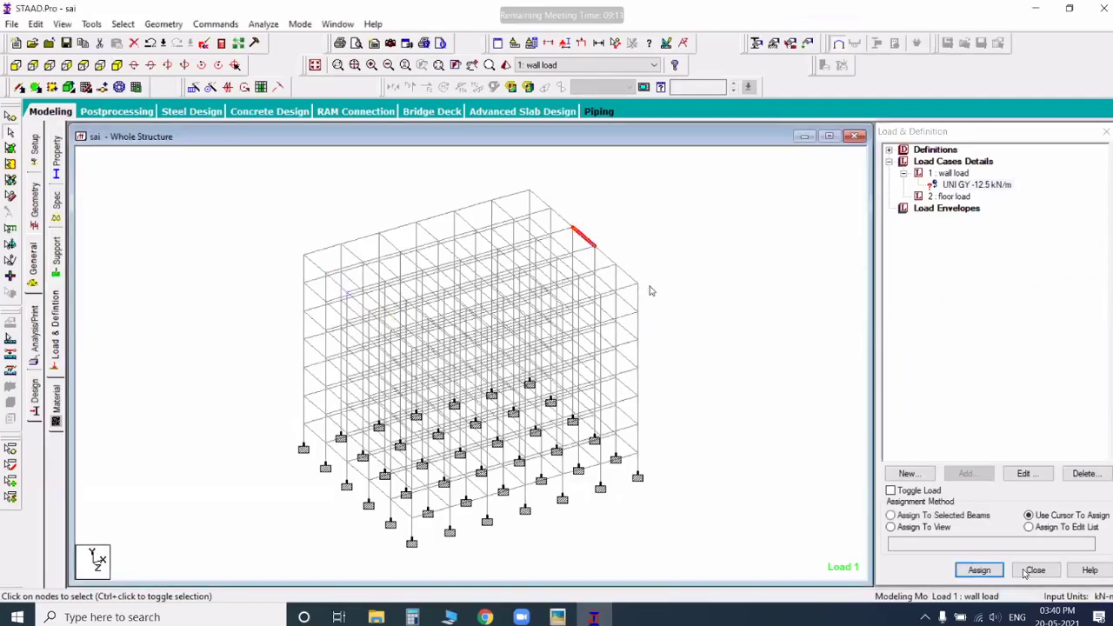
{"action": "left_click", "coordinate": [262, 238]}
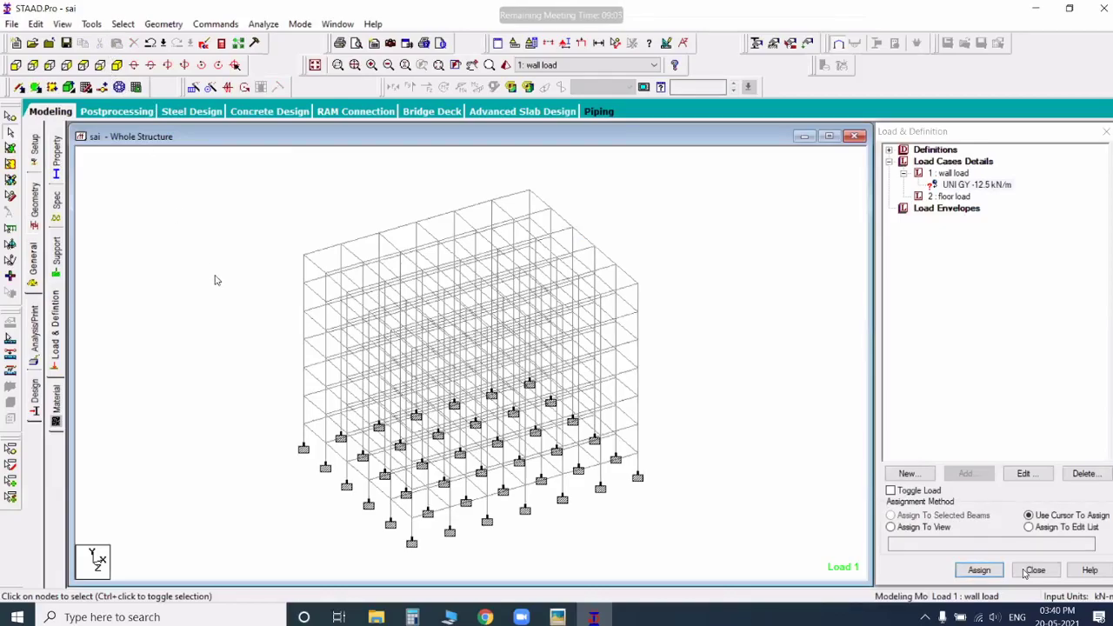
{"action": "left_click", "coordinate": [123, 24]}
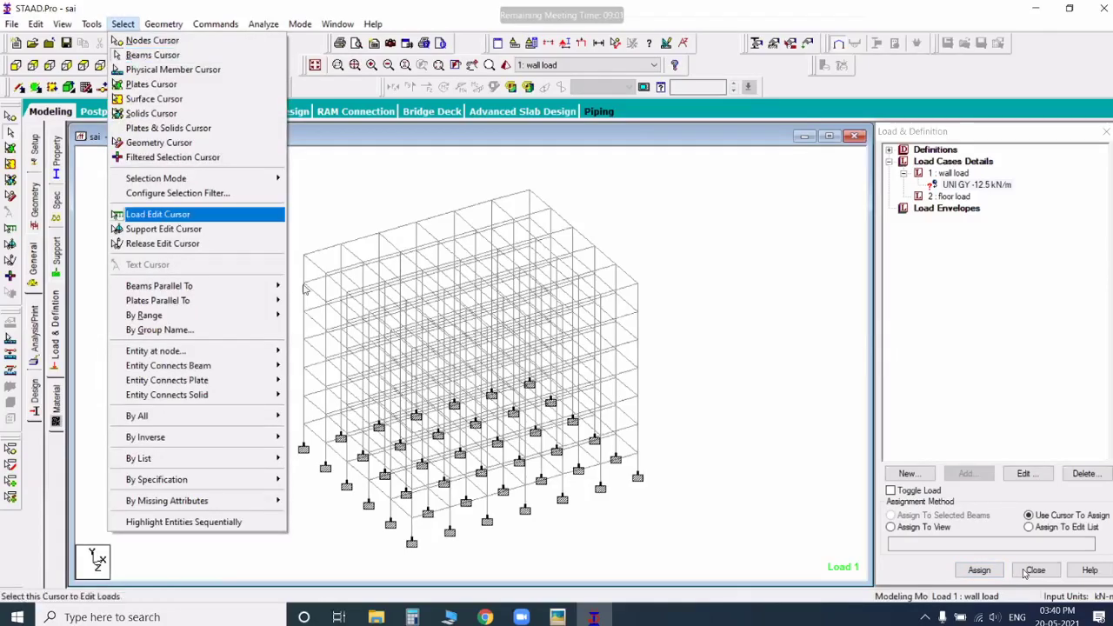
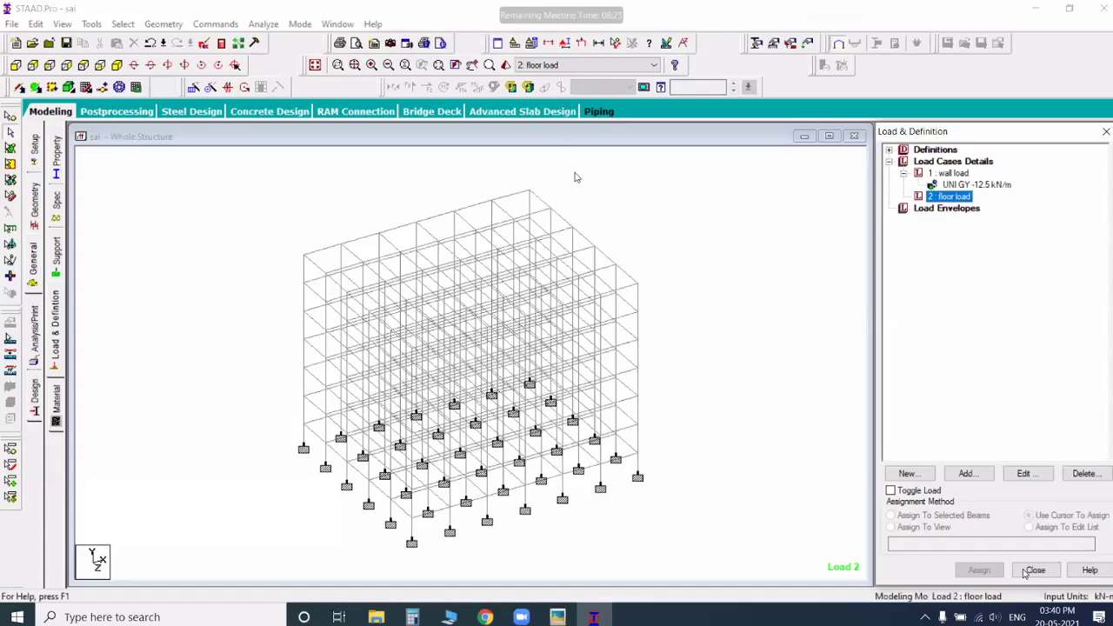
Step: Measure the frame's overall height, length and width with node-to-node distances while adding a load item to the floor load case
{"action": "left_click", "coordinate": [601, 44]}
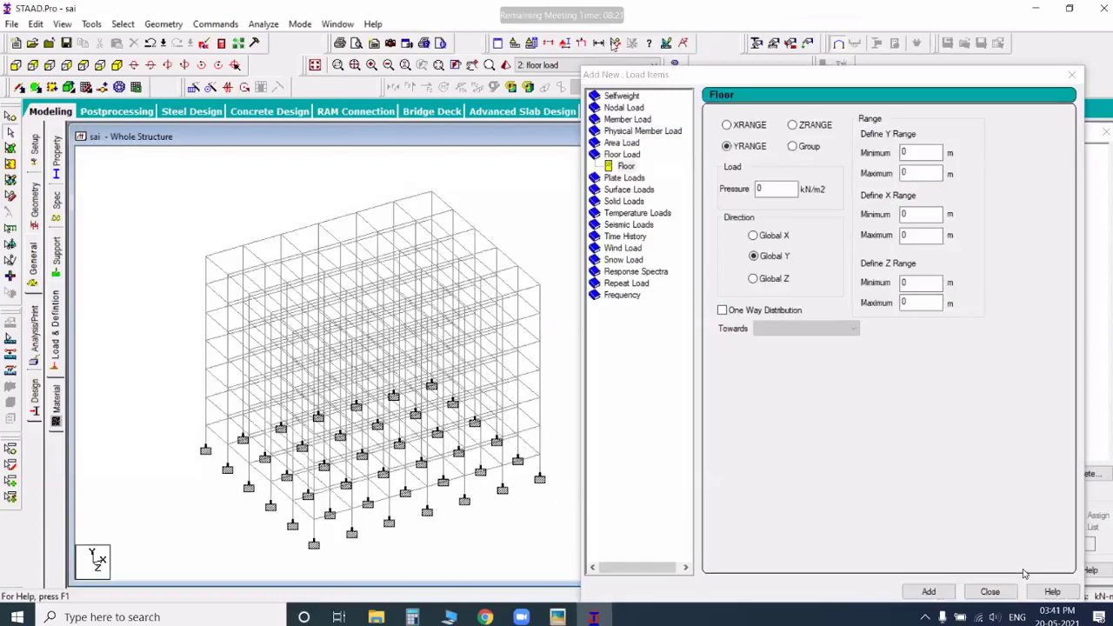
{"action": "left_click", "coordinate": [614, 45]}
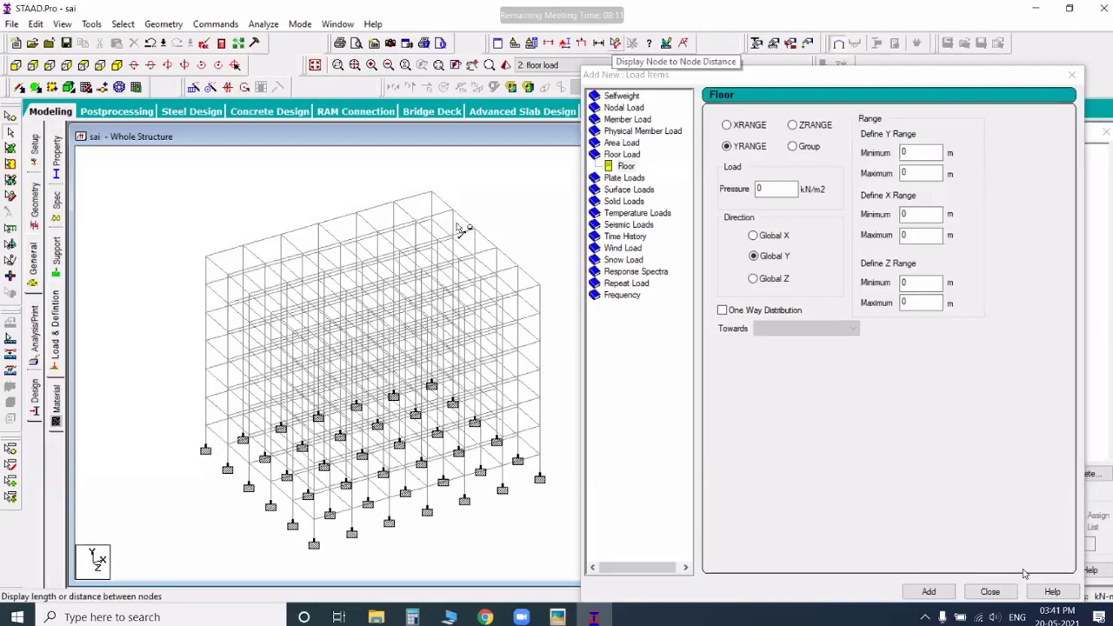
{"action": "left_click", "coordinate": [265, 400]}
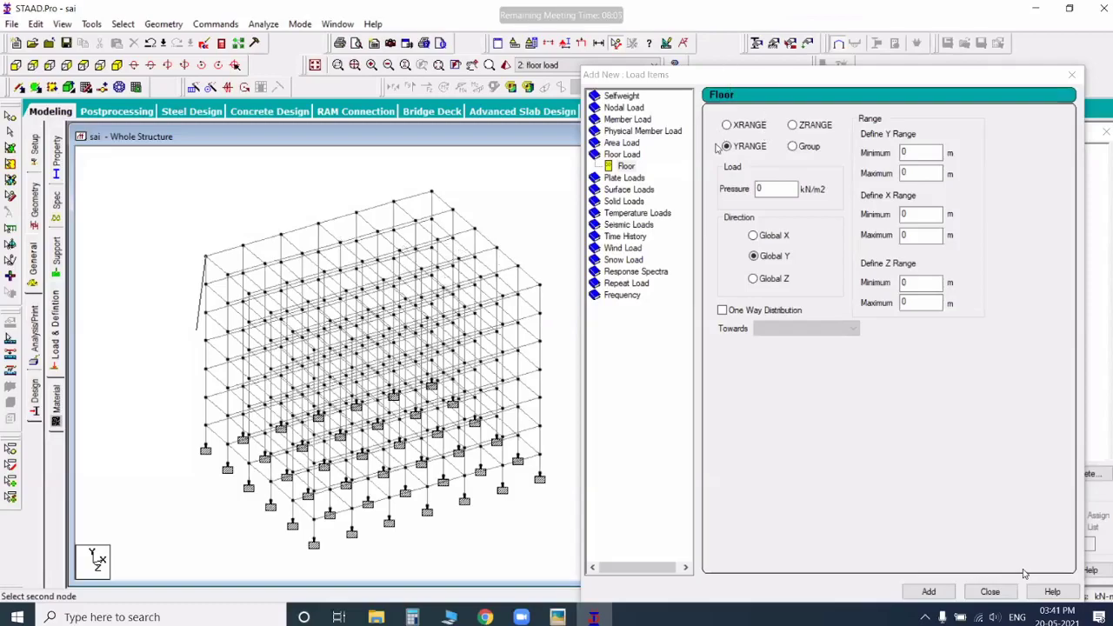
Step: Set up a Y-range floor load in the Global Y direction with a pressure of -3 kN/m2
{"action": "left_click", "coordinate": [627, 166]}
{"action": "left_click_drag", "start_coordinate": [696, 75], "coordinate": [641, 59]}
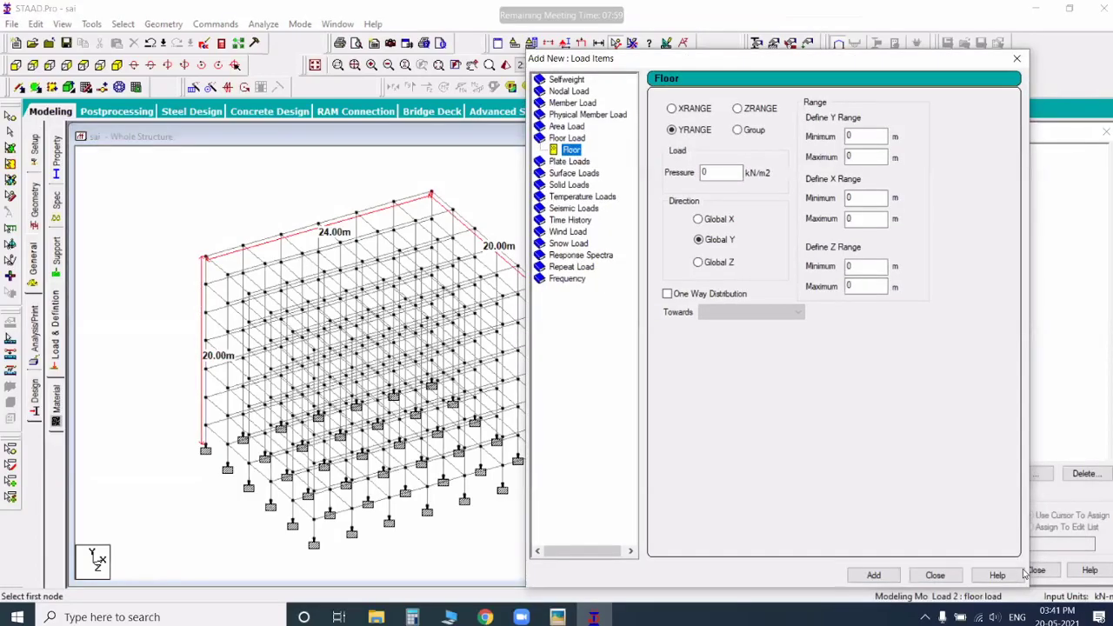
{"action": "double_click", "coordinate": [715, 172]}
{"action": "type", "text": "-3"}
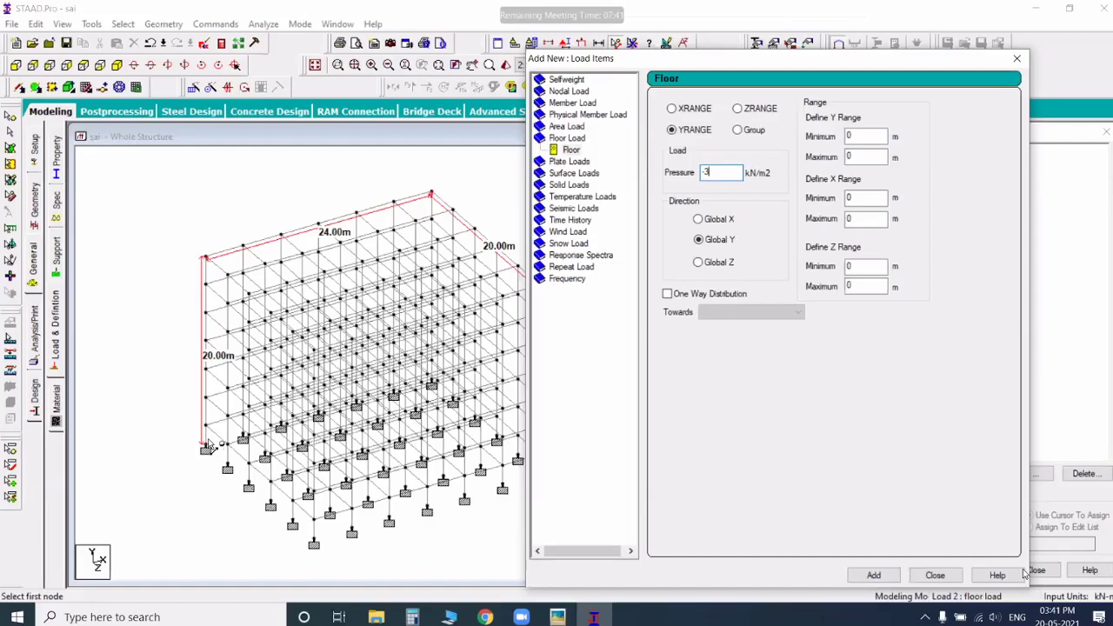
Step: Set the floor load's maximum ranges to Y 20 m, X 24 m and Z 20 m, and add it to the floor load case
{"action": "double_click", "coordinate": [851, 157]}
{"action": "type", "text": "20"}
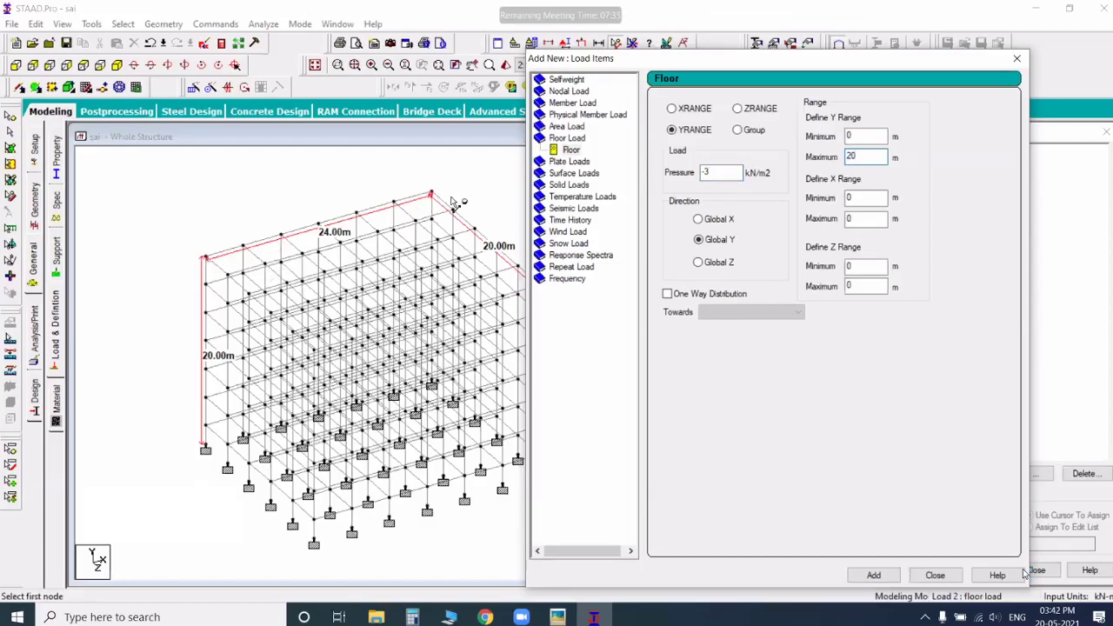
{"action": "double_click", "coordinate": [857, 218]}
{"action": "type", "text": "24"}
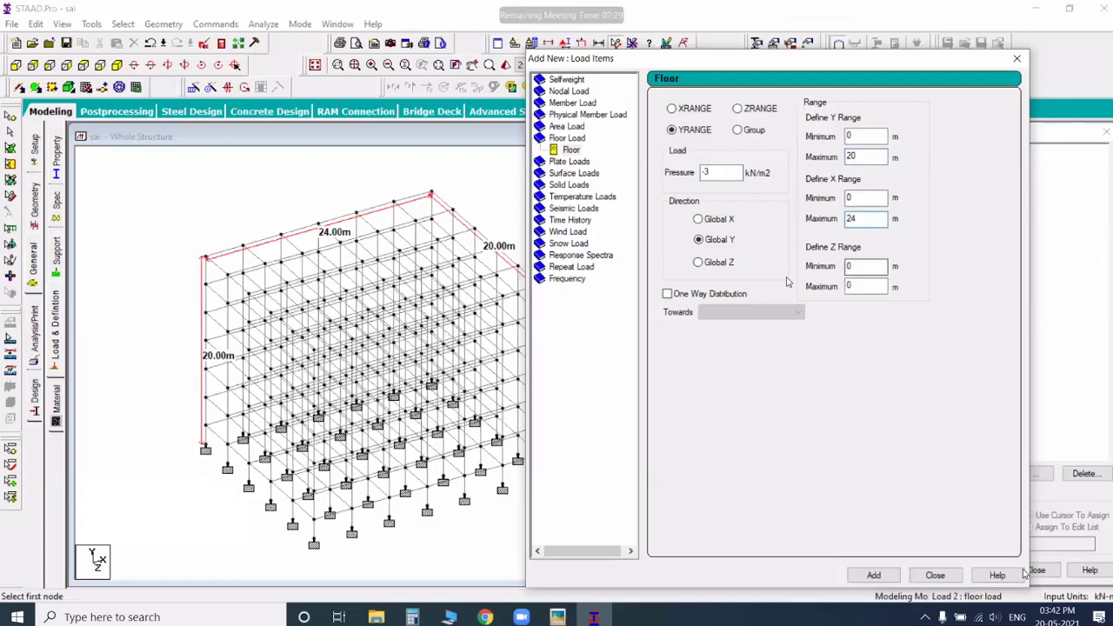
{"action": "key", "text": "Tab"}
{"action": "key", "text": "Tab"}
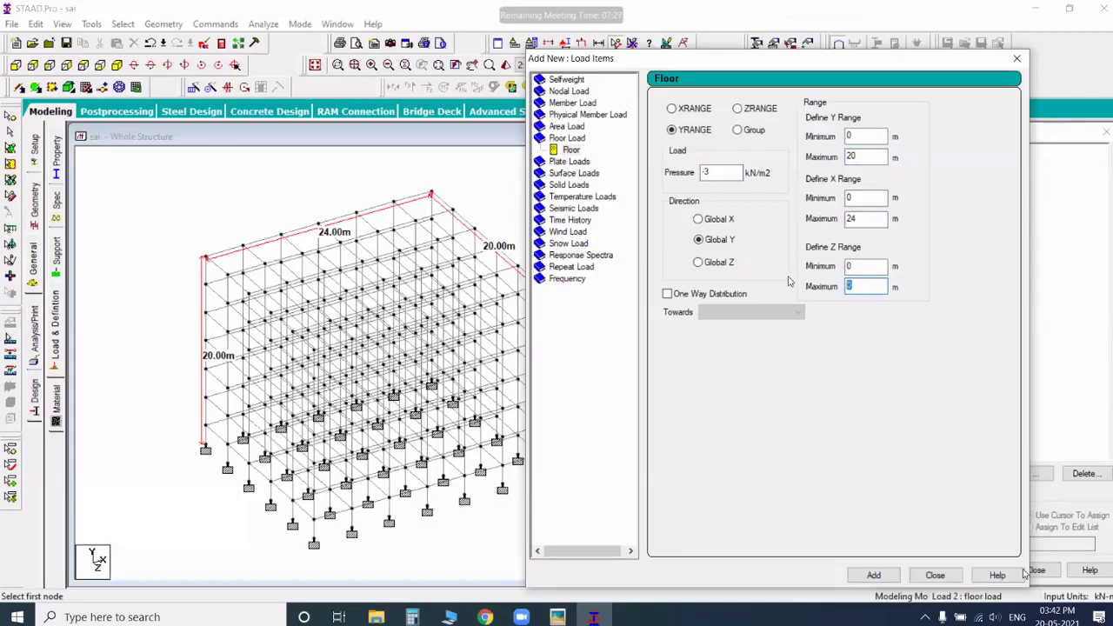
{"action": "type", "text": "20"}
{"action": "left_click", "coordinate": [1017, 59]}
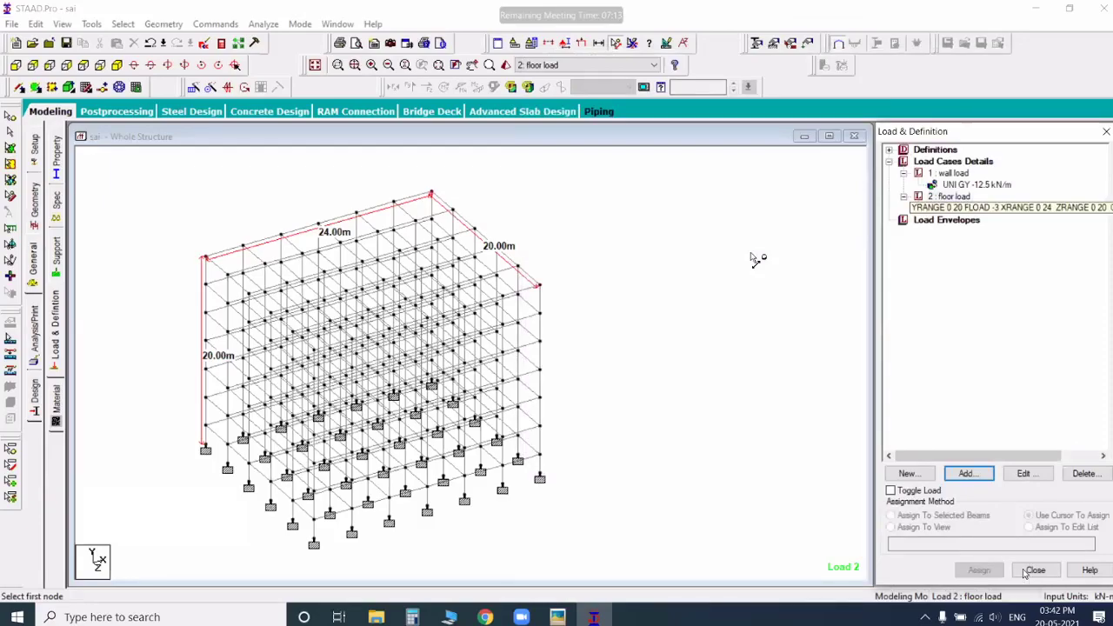
{"action": "left_click", "coordinate": [983, 208]}
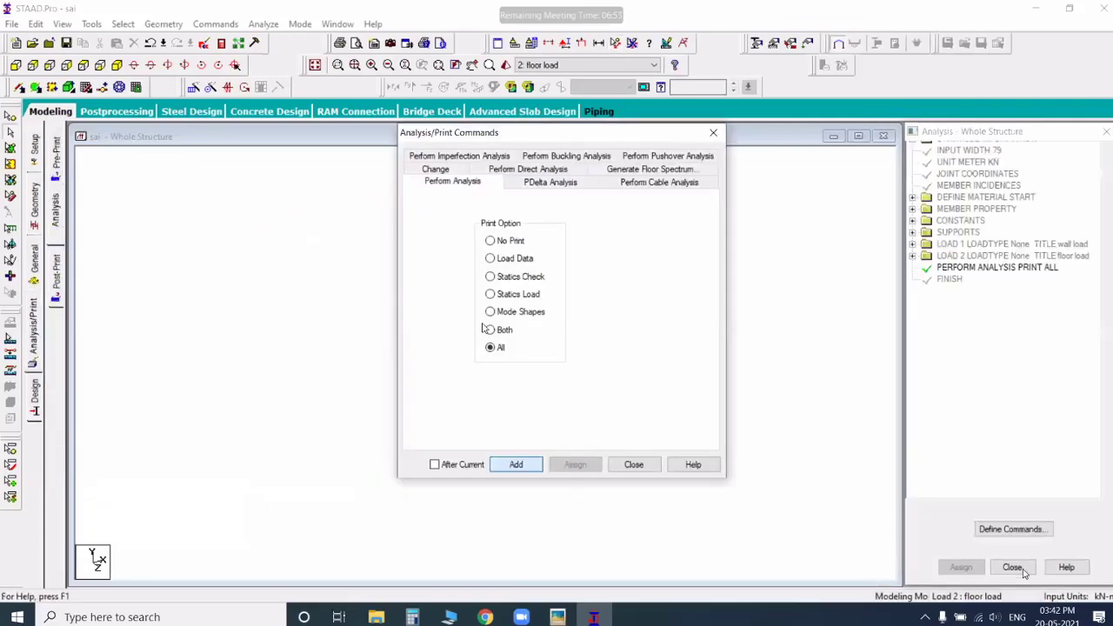
Step: Finish adding the Perform Analysis command with print option All and run the analysis
{"action": "left_click", "coordinate": [634, 464]}
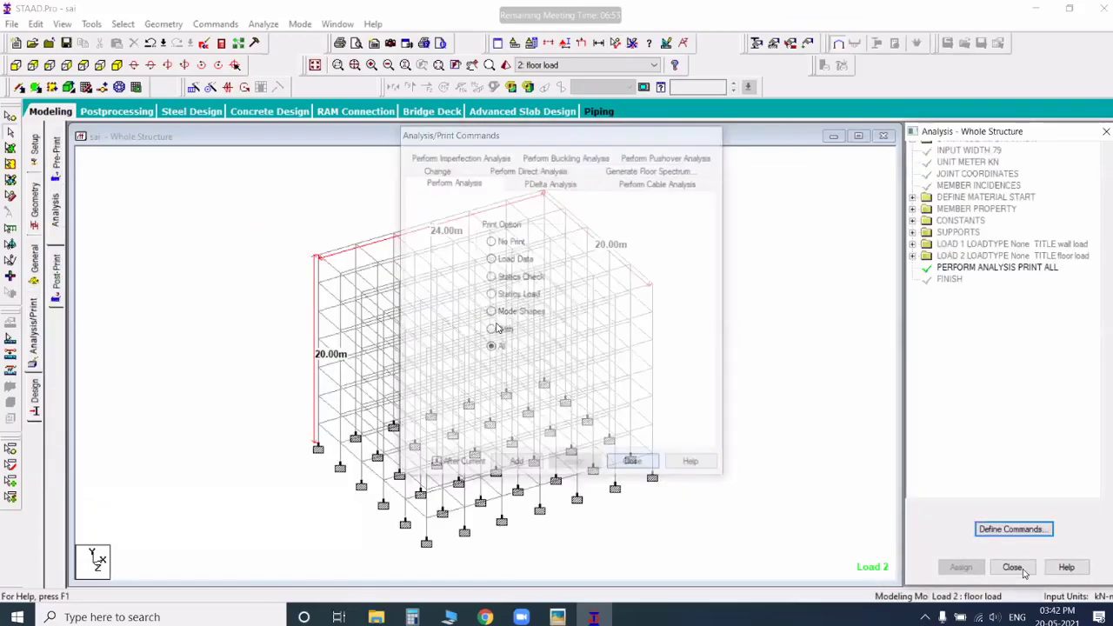
{"action": "left_click", "coordinate": [263, 24]}
{"action": "left_click", "coordinate": [292, 40]}
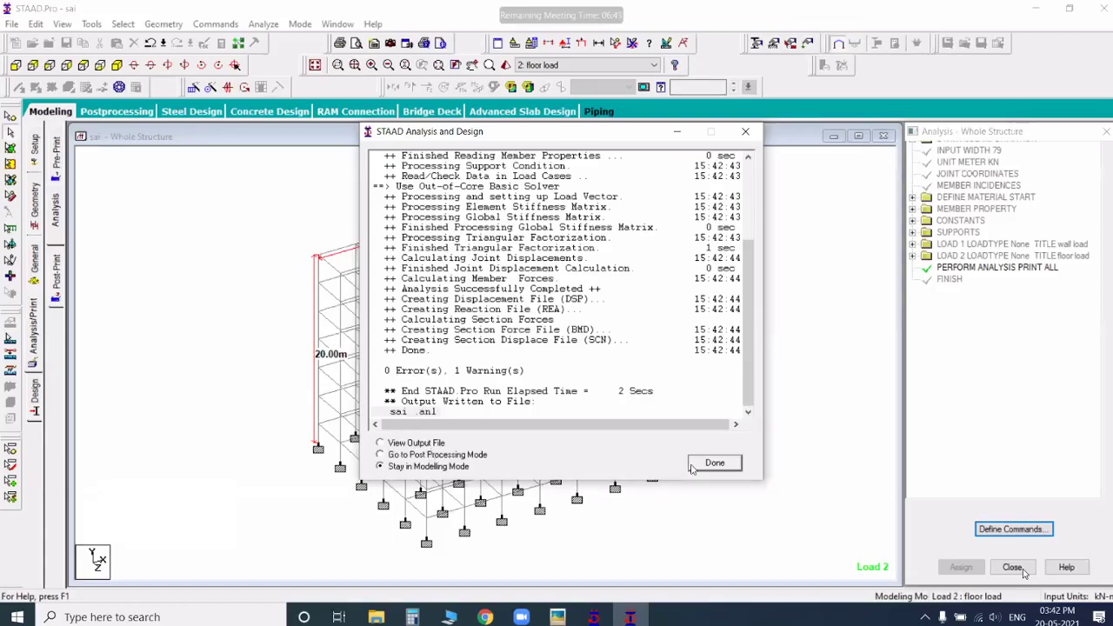
Step: Go to post-processing mode with the wall and floor load cases, close the node displacements table and maximize the whole structure view
{"action": "key", "text": "Up"}
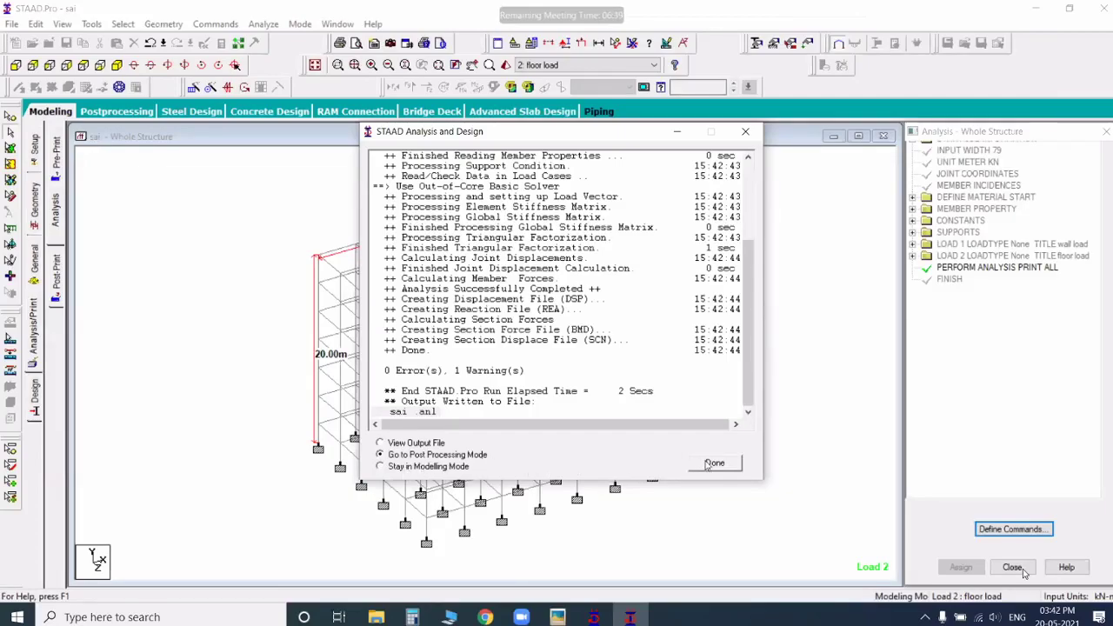
{"action": "key", "text": "Return"}
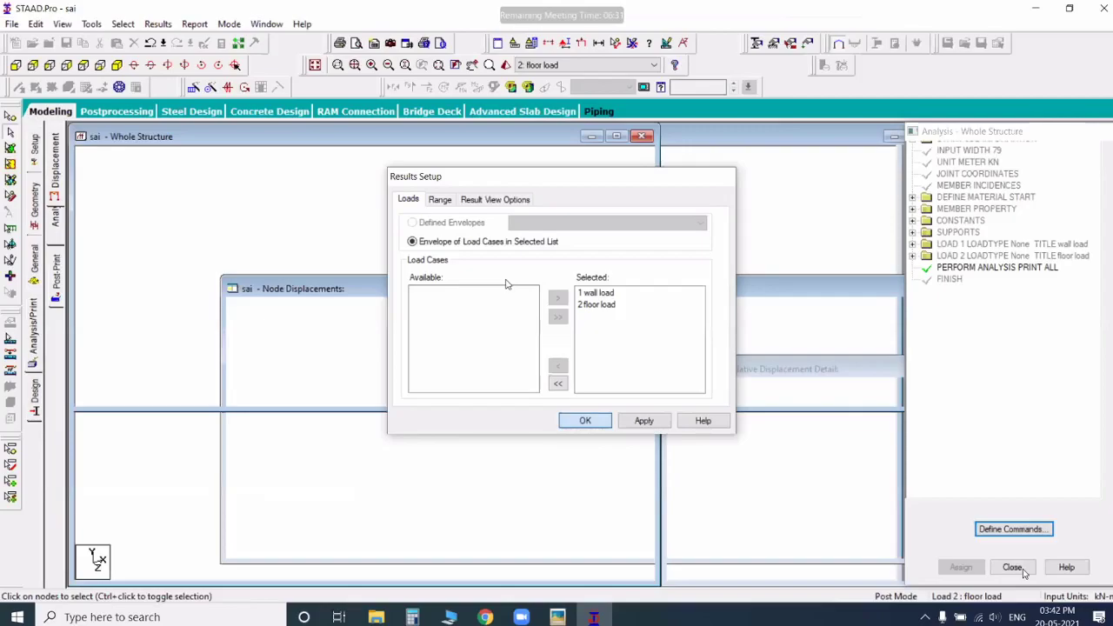
{"action": "key", "text": "Return"}
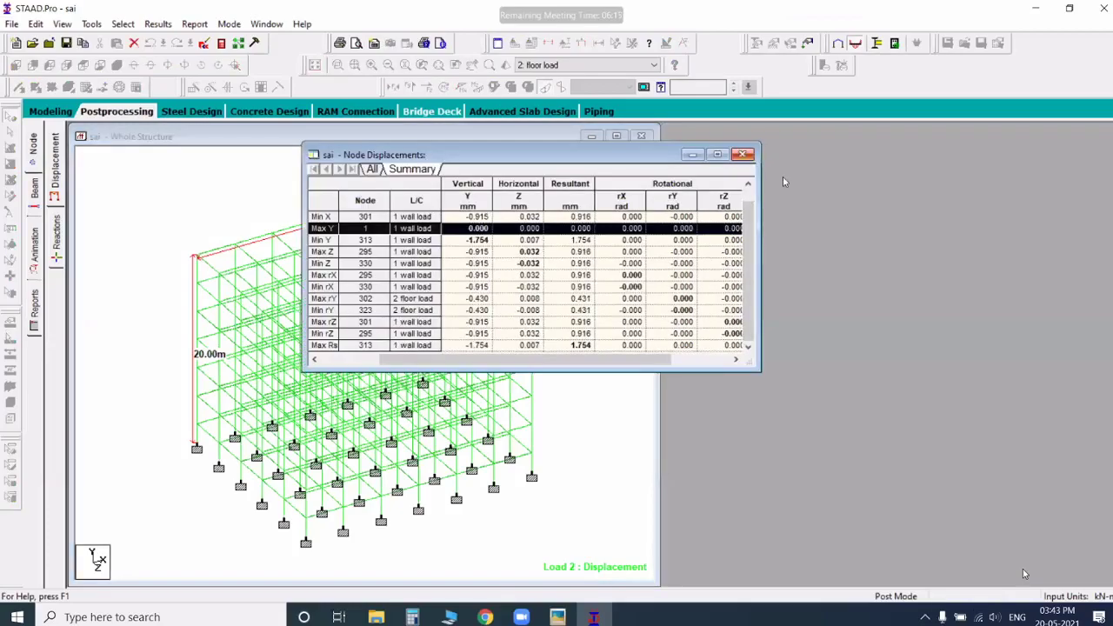
{"action": "left_click", "coordinate": [742, 154]}
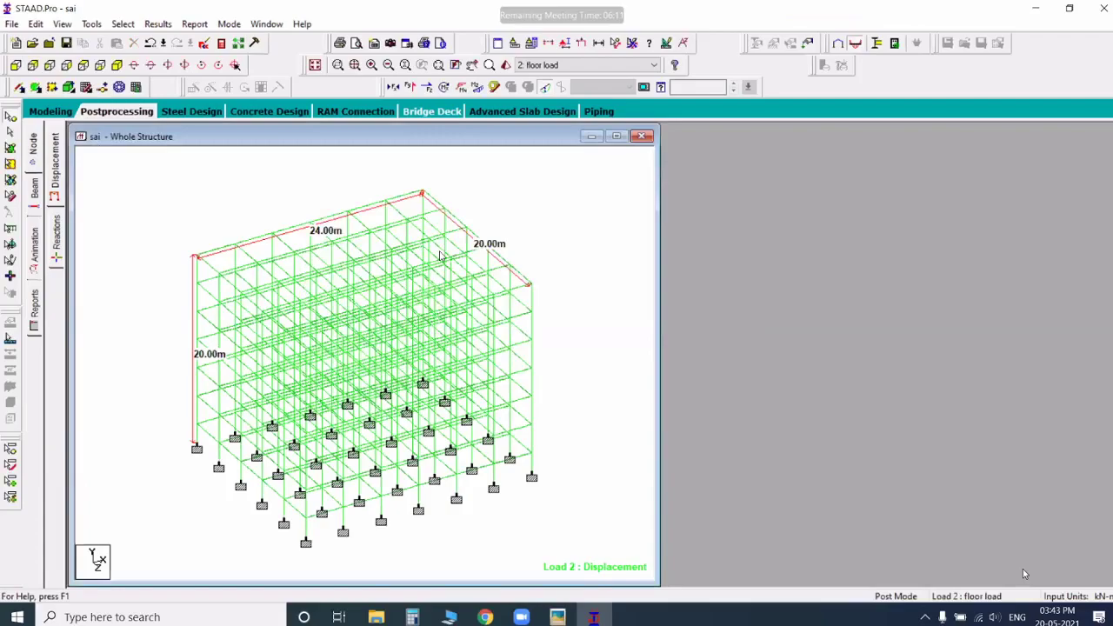
{"action": "left_click", "coordinate": [617, 136]}
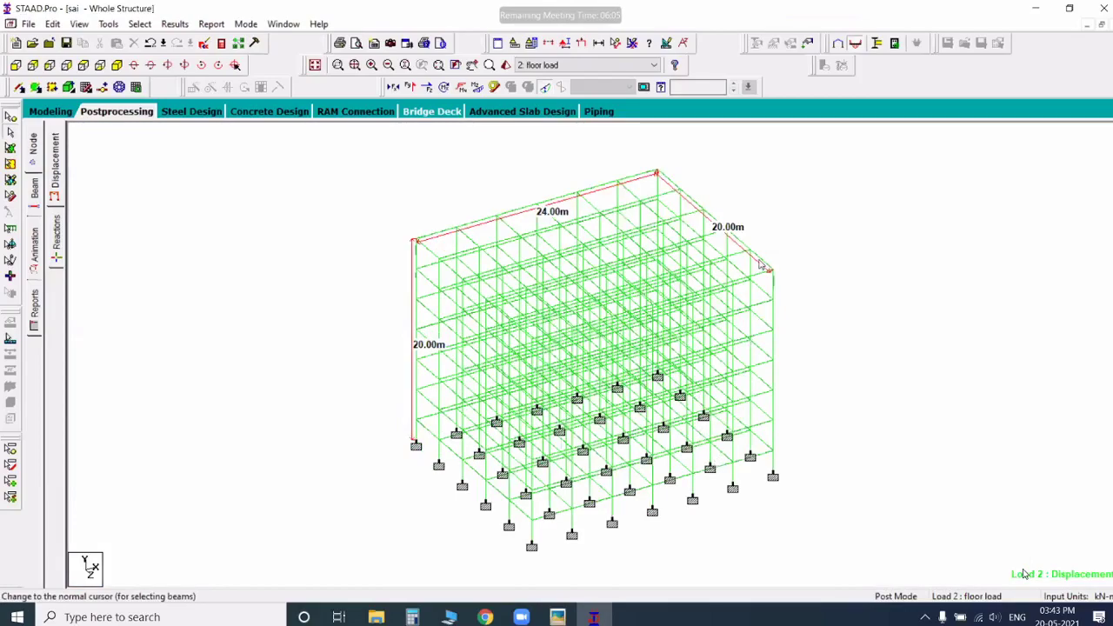
Step: Inspect the bending and Shear-Y diagrams of individual beams under the wall load case, and return to modeling mode
{"action": "double_click", "coordinate": [419, 241]}
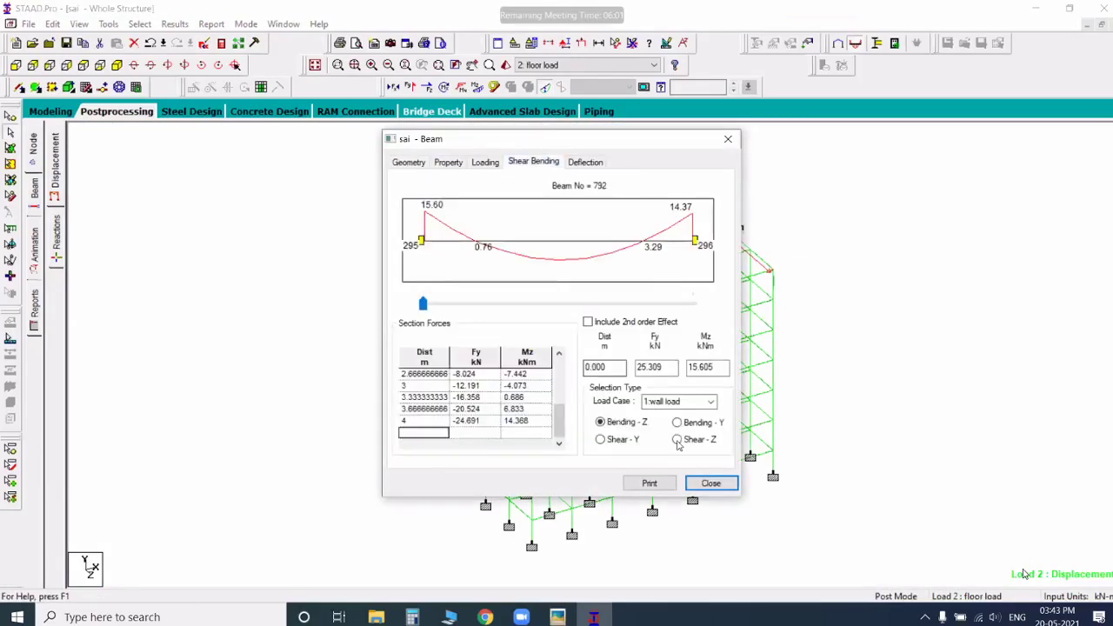
{"action": "left_click", "coordinate": [702, 486]}
{"action": "double_click", "coordinate": [762, 262]}
{"action": "left_click", "coordinate": [534, 162]}
{"action": "left_click", "coordinate": [532, 164]}
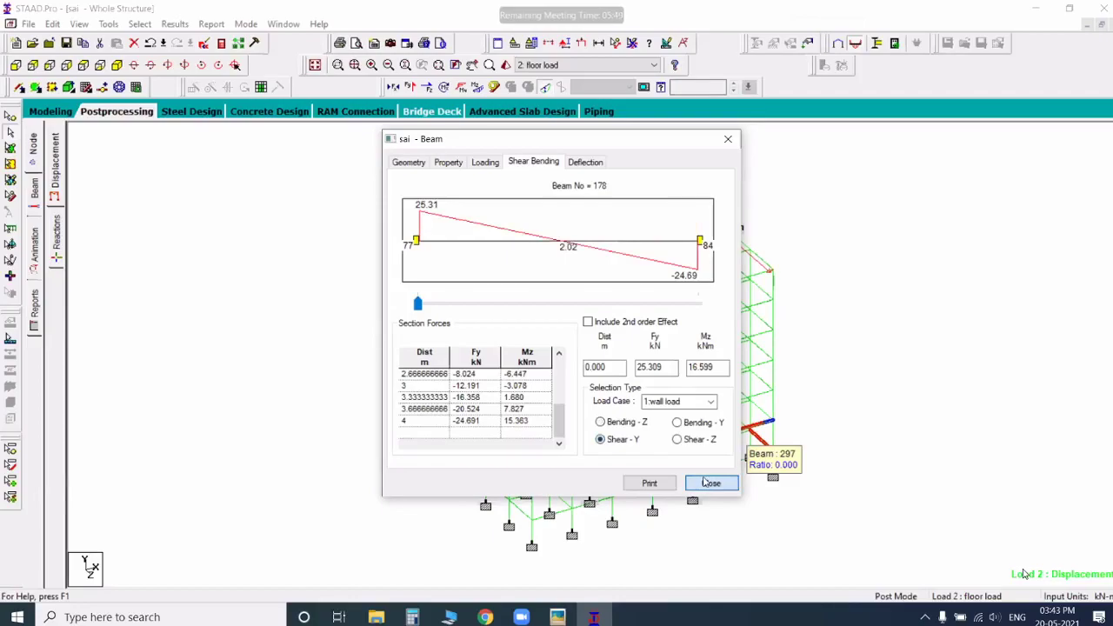
{"action": "left_click", "coordinate": [711, 483]}
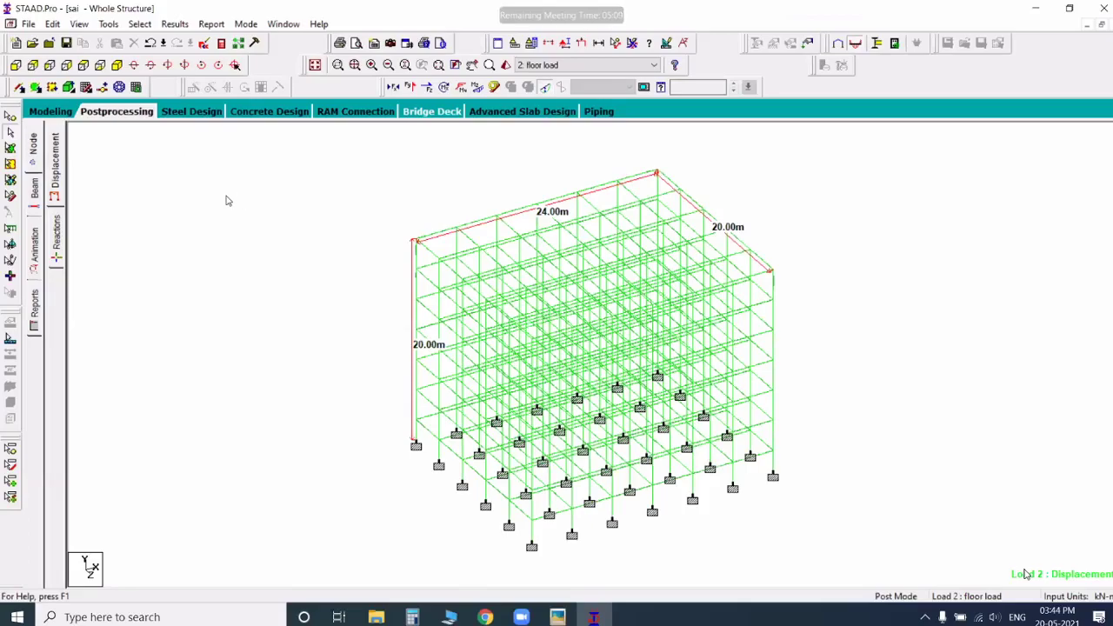
{"action": "middle_click_drag", "start_coordinate": [622, 341], "coordinate": [554, 336]}
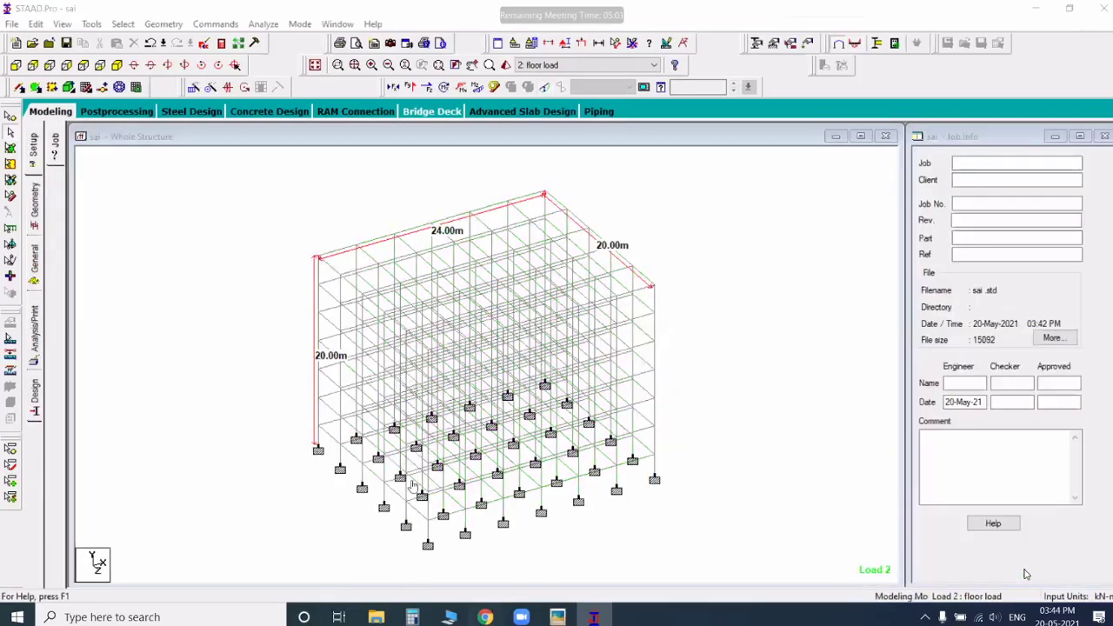
Step: Switch to WhatsApp Web in Chrome, send the G+5 column grid image to the Staadpro 10may 3pm group, and leave the browser
{"action": "key", "text": "alt+Tab"}
{"action": "left_click", "coordinate": [252, 295]}
{"action": "left_click", "coordinate": [411, 567]}
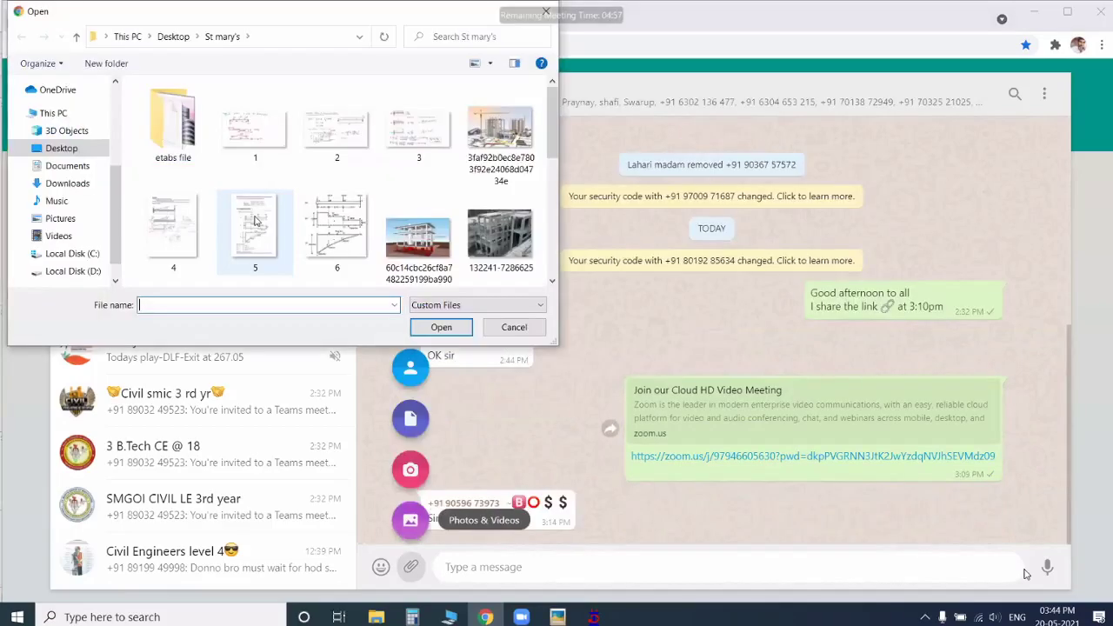
{"action": "left_click", "coordinate": [255, 221]}
{"action": "scroll", "coordinate": [255, 221], "scroll_direction": "down", "scroll_amount": 1}
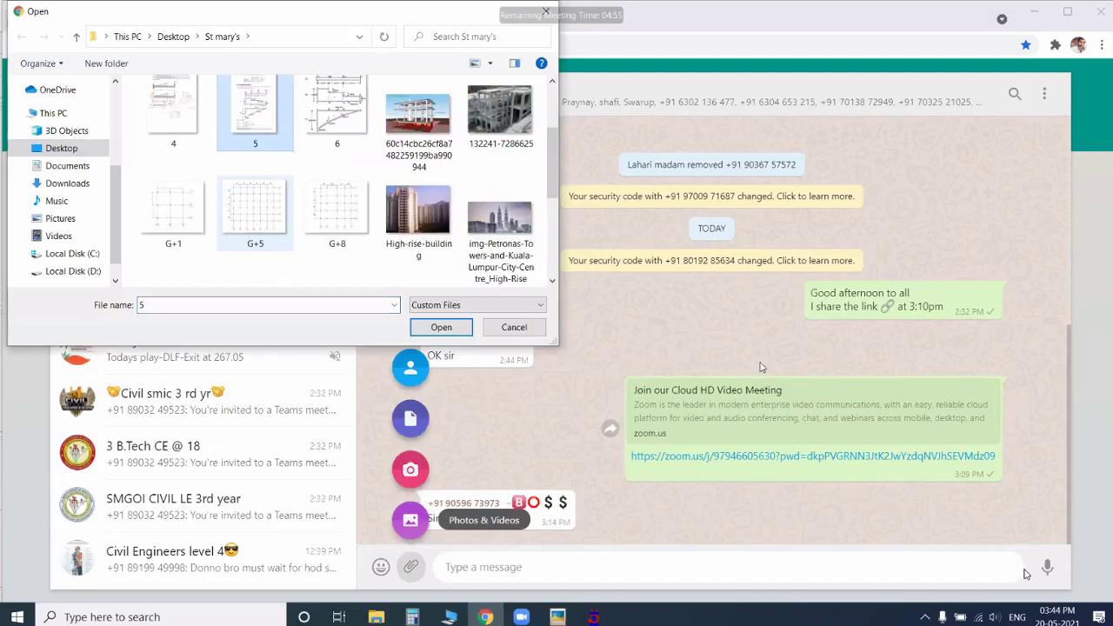
{"action": "key", "text": "Return"}
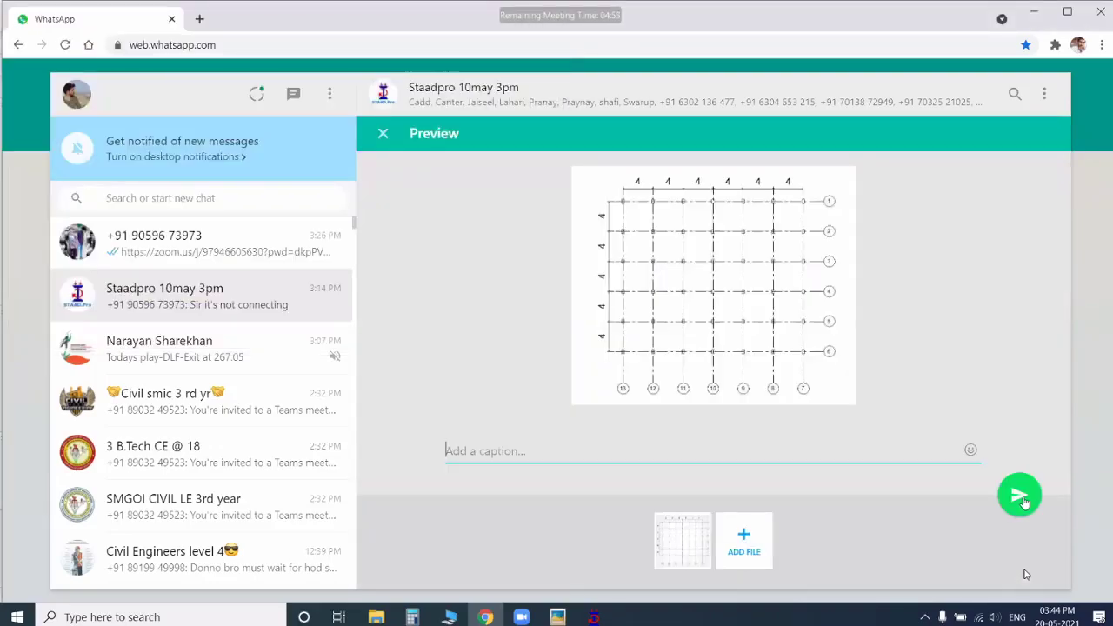
{"action": "key", "text": "Return"}
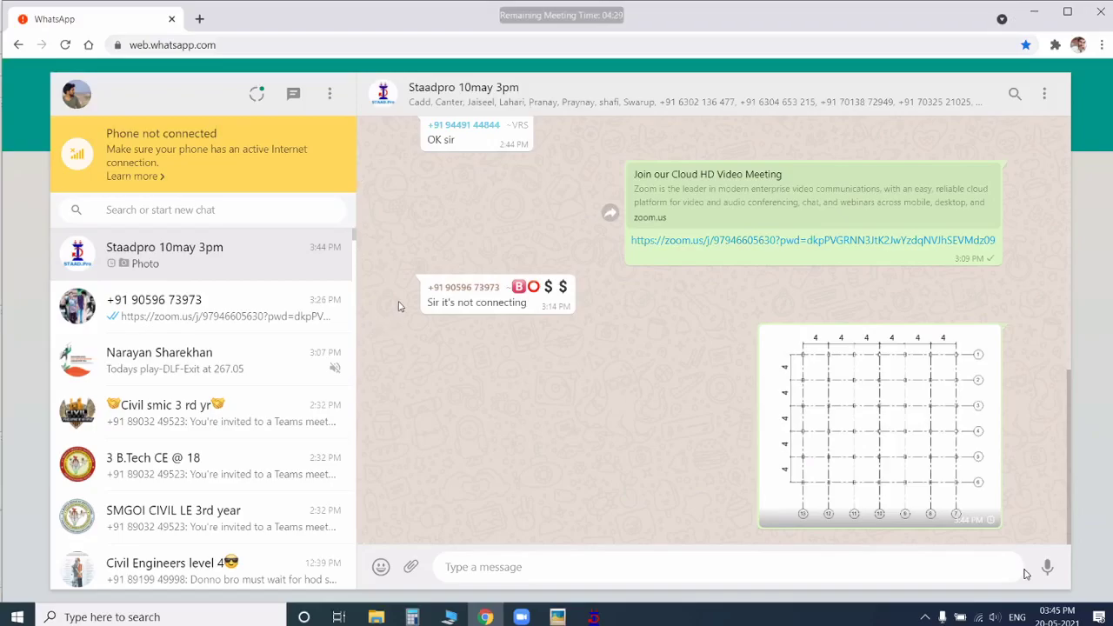
{"action": "key", "text": "alt+Tab"}
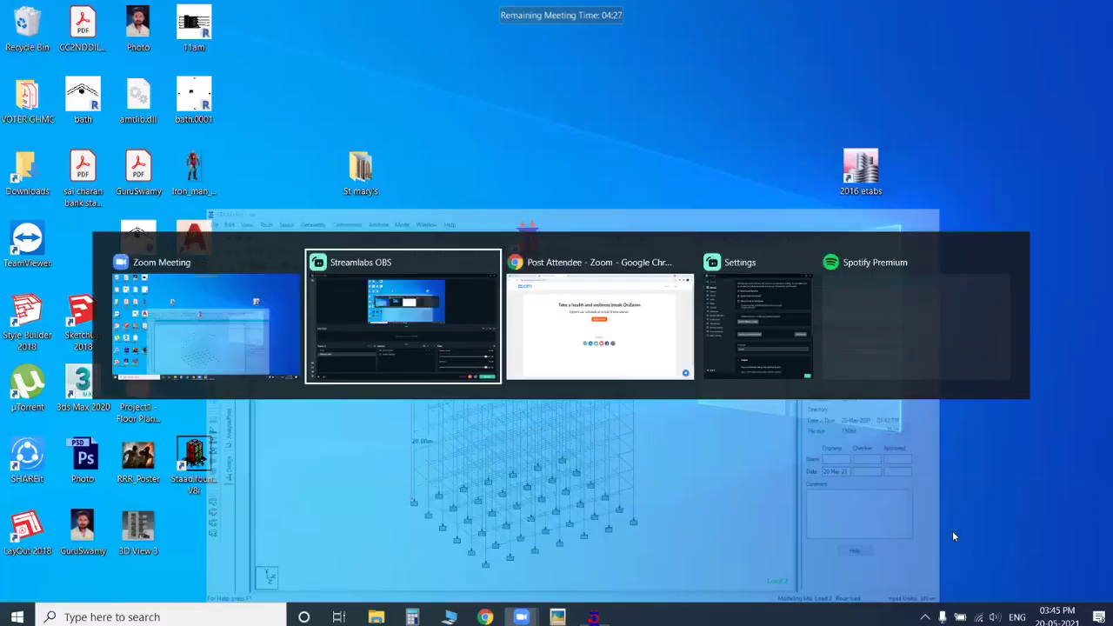